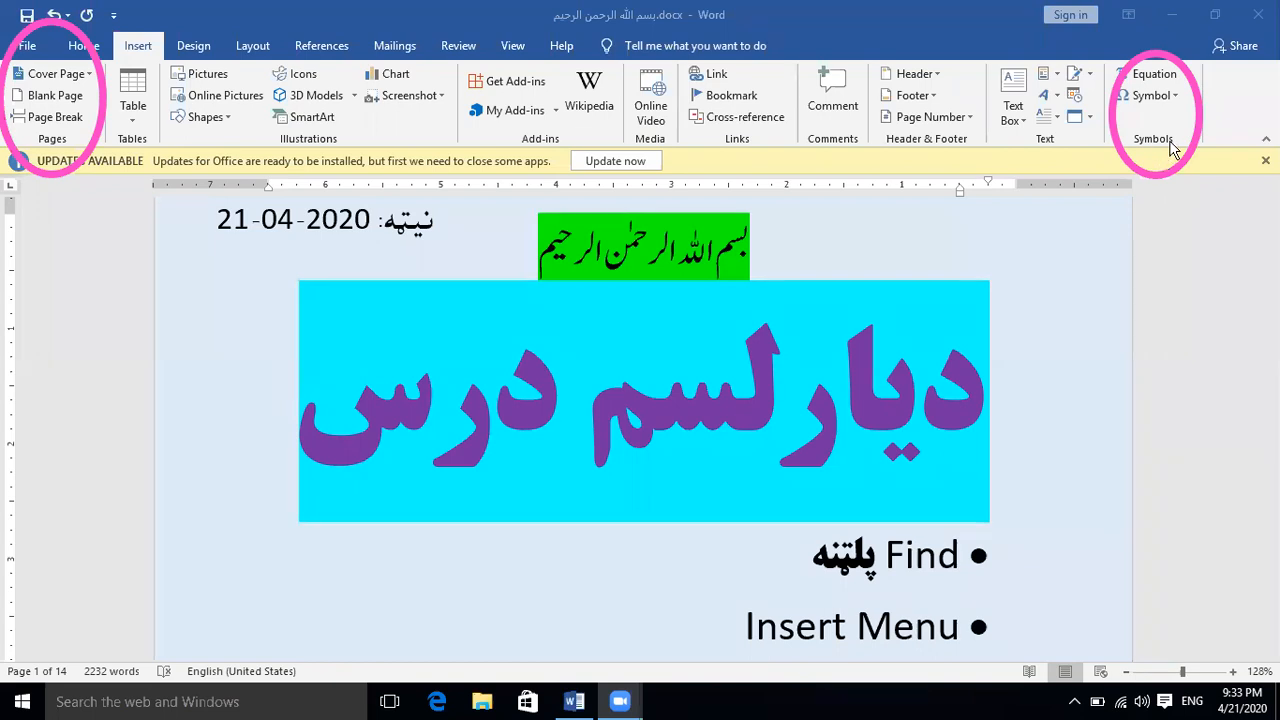
pyautogui.click(98, 43)
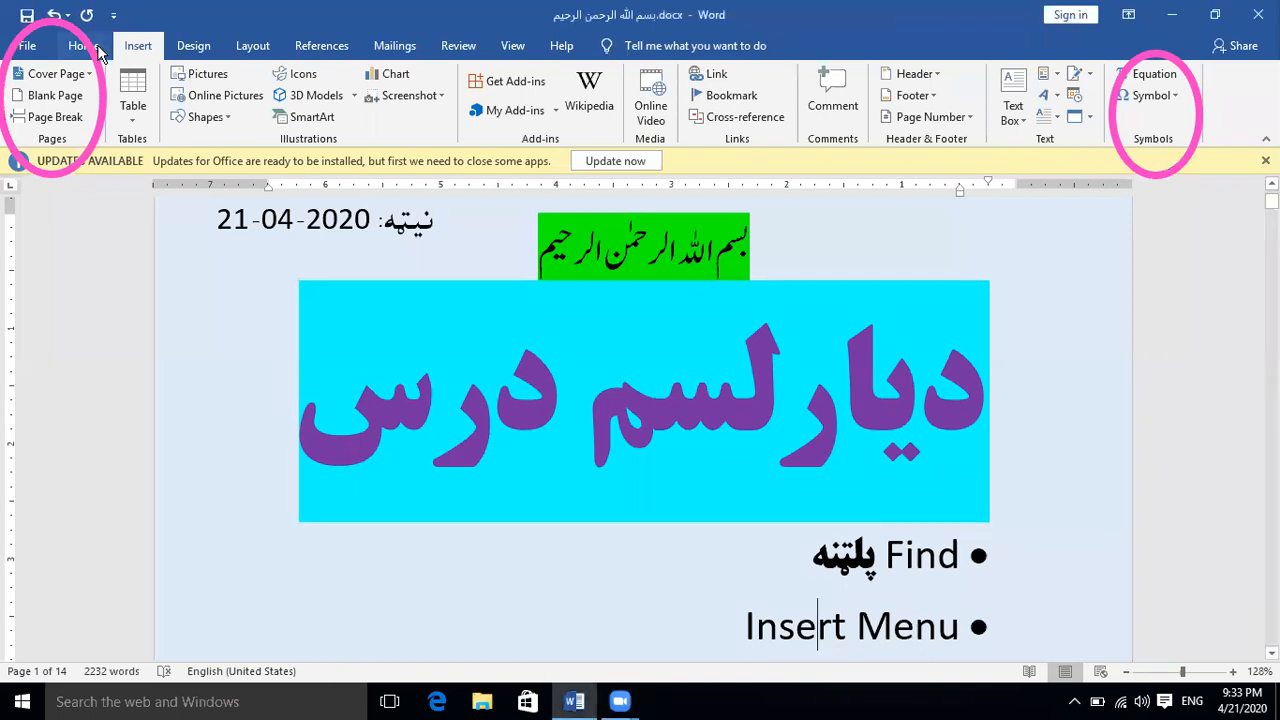
pyautogui.click(101, 48)
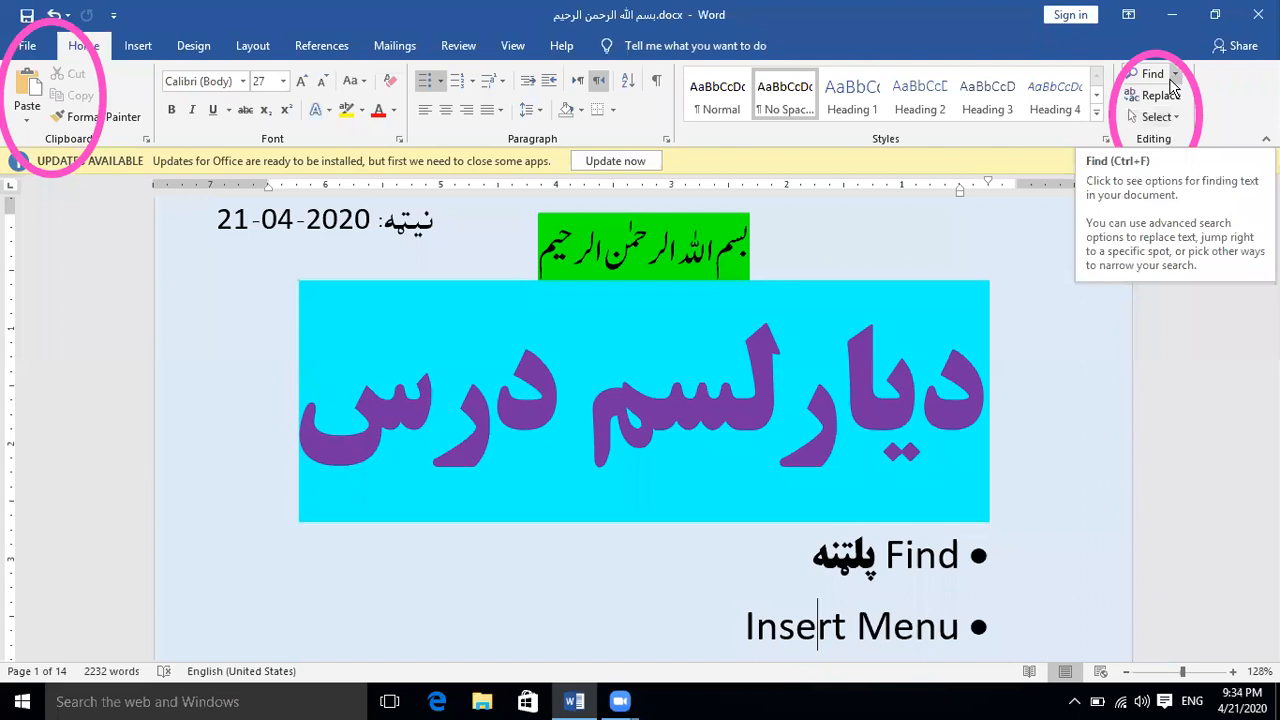
pyautogui.click(138, 45)
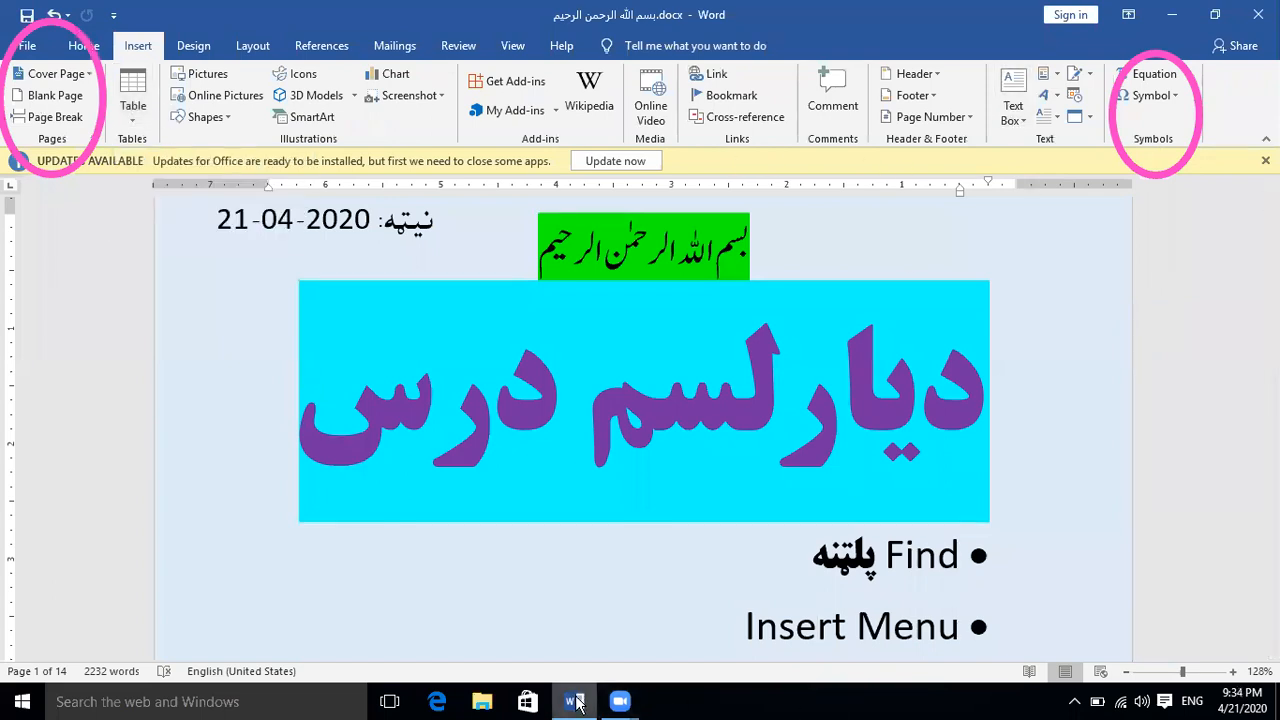
# Switch to the desktop, sort its icons by name and open 1st Jild.doc
pyautogui.click(1174, 17)
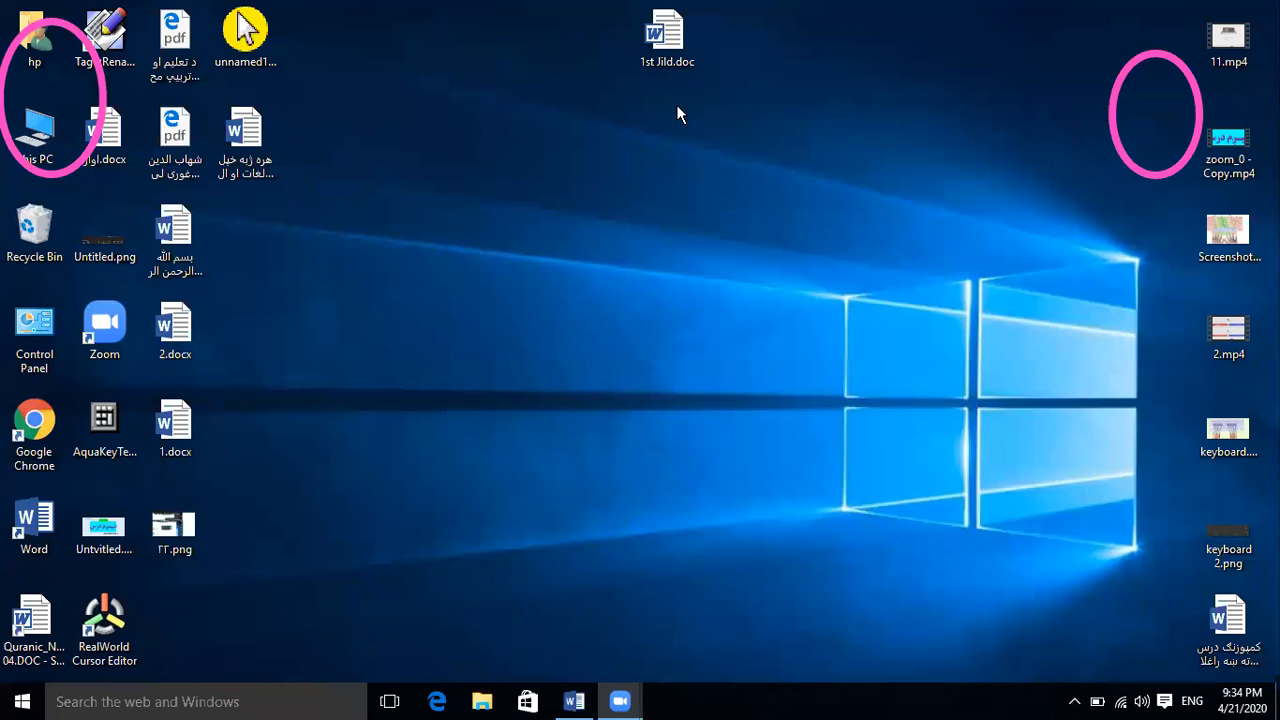
pyautogui.rightClick(646, 251)
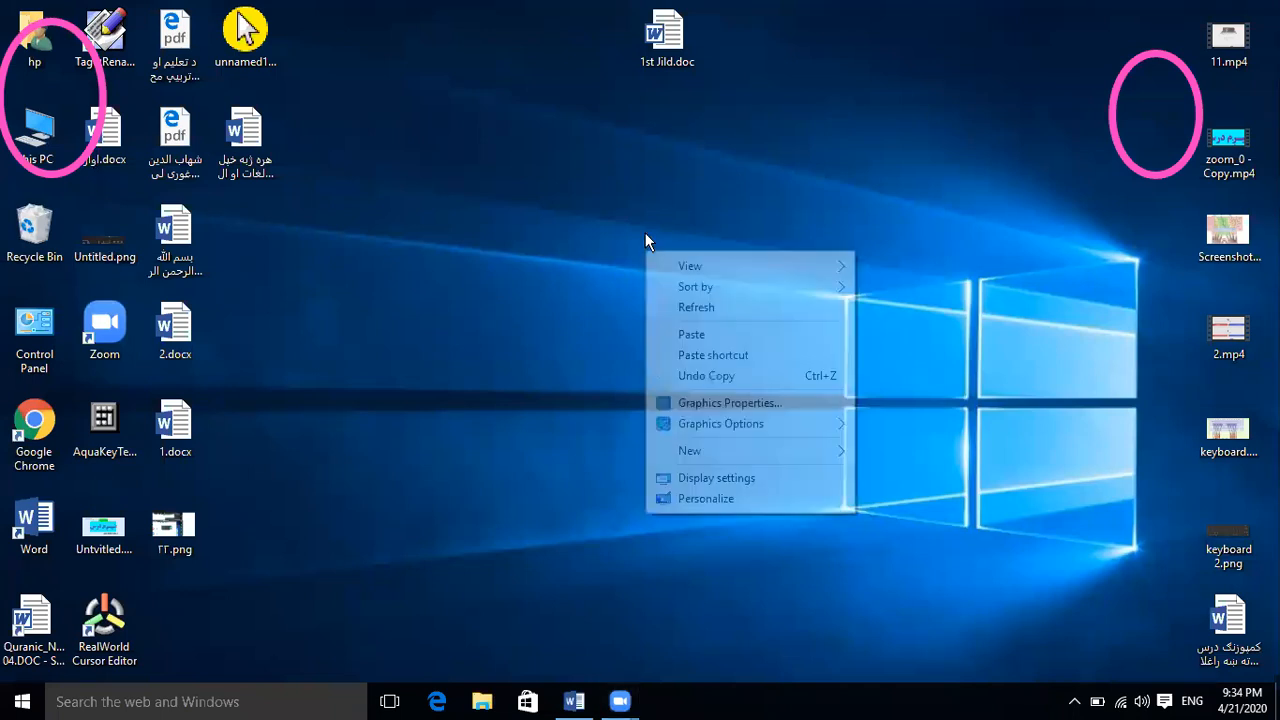
pyautogui.moveTo(711, 288)
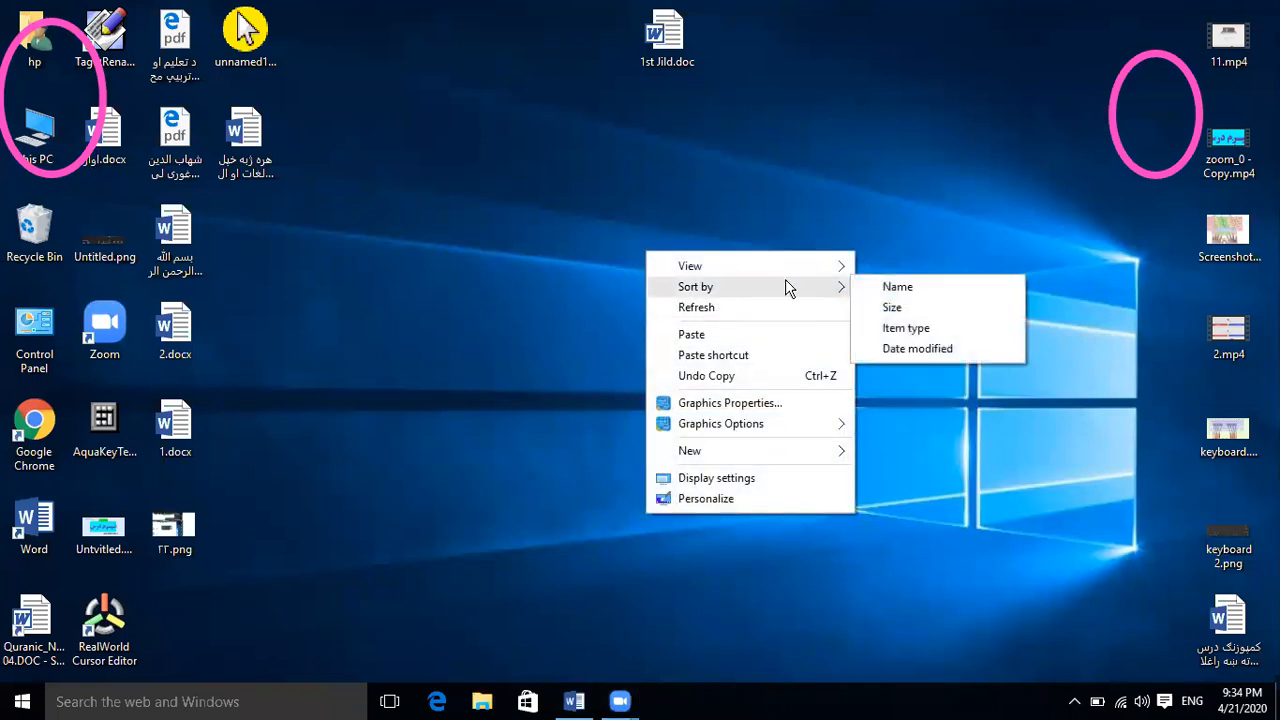
pyautogui.click(907, 286)
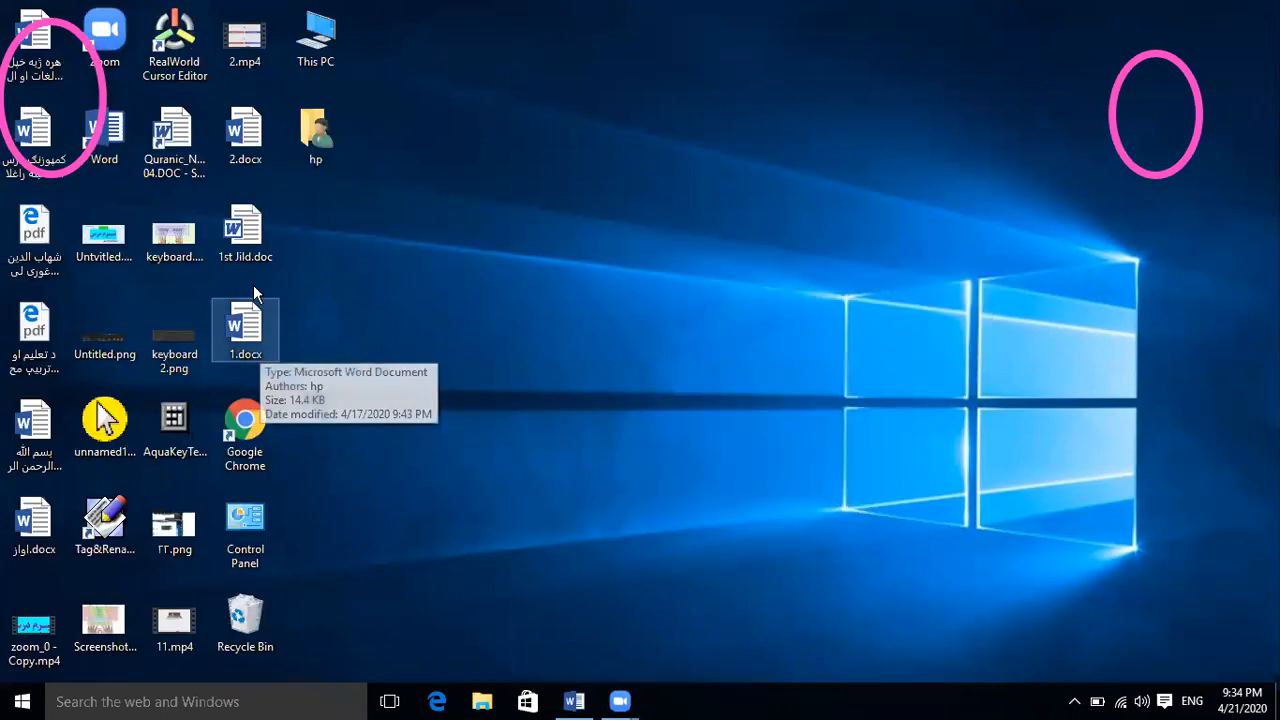
pyautogui.doubleClick(246, 256)
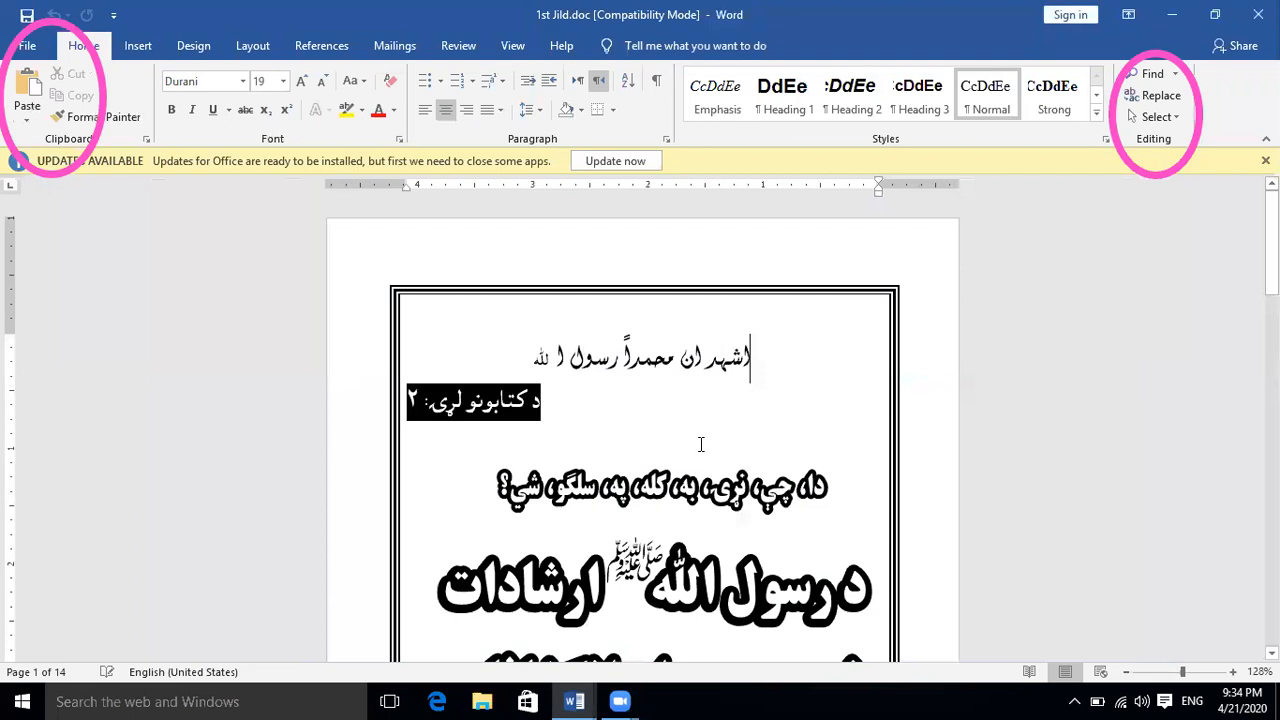
# Look through the pages of the book document, from the title page past the table of contents to the introductory text
pyautogui.scroll(-15, 722, 551)
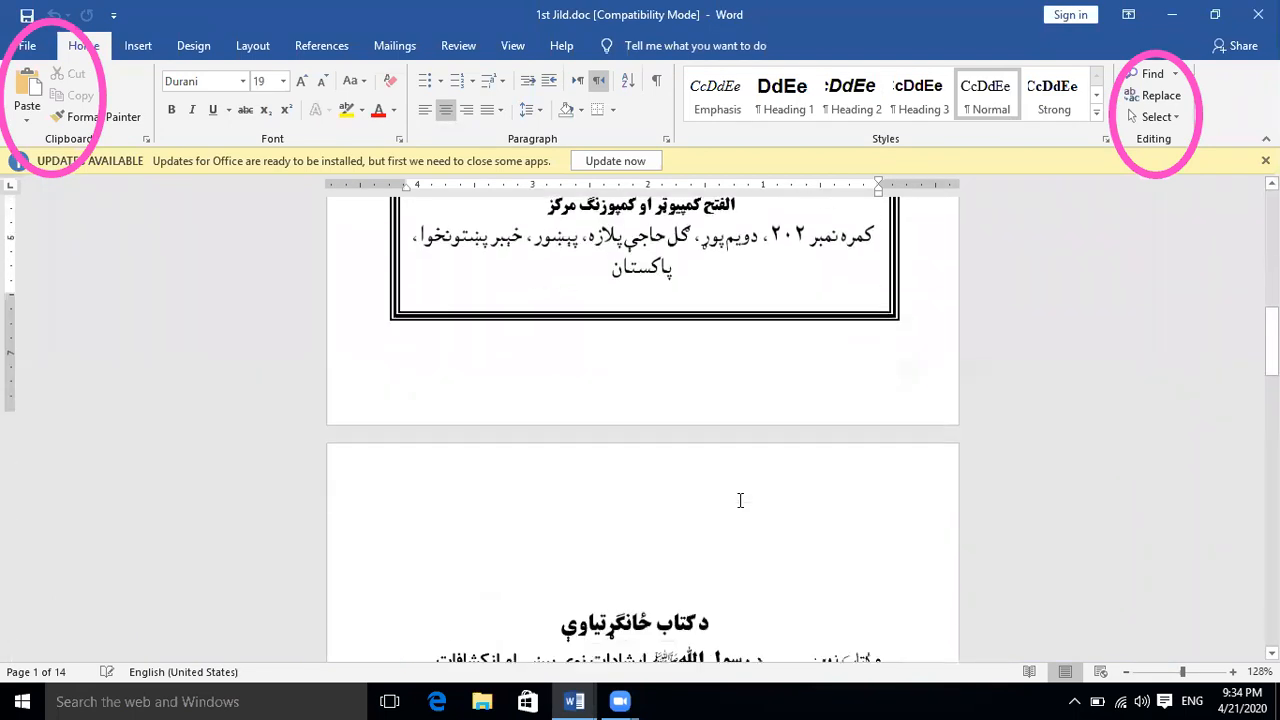
pyautogui.scroll(-1, 744, 508)
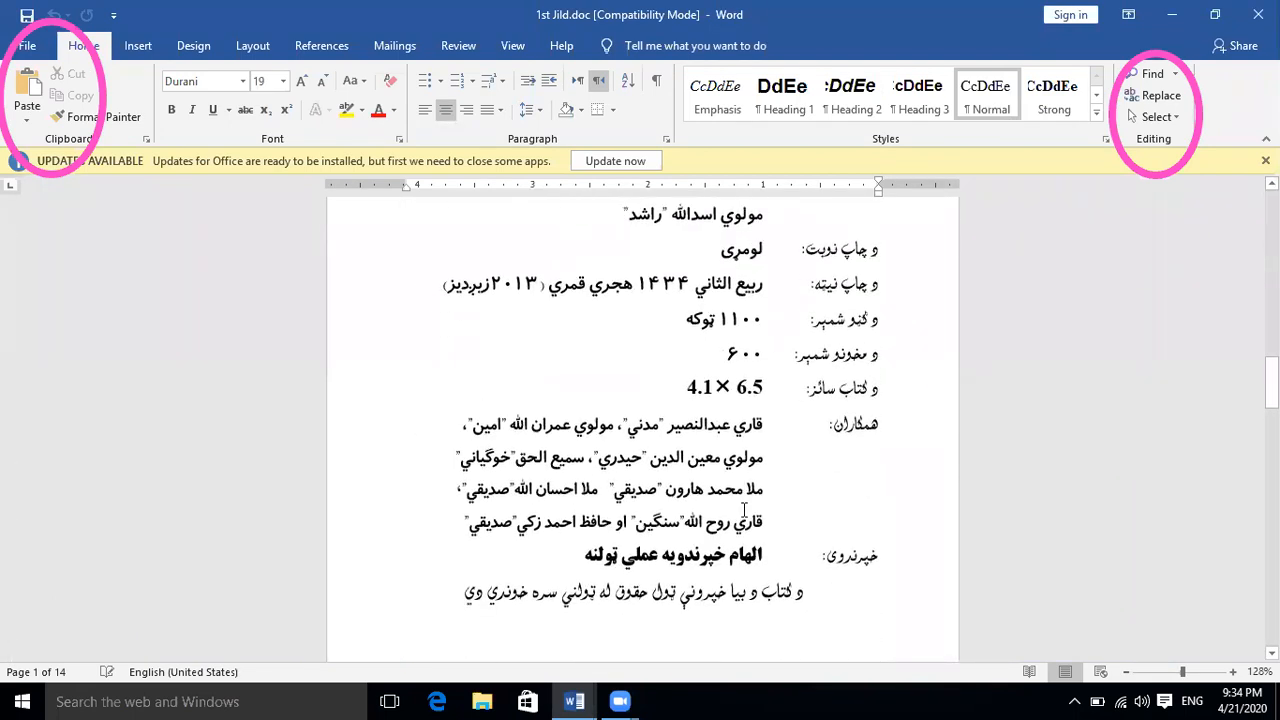
pyautogui.scroll(-10, 987, 433)
pyautogui.scroll(-10, 988, 440)
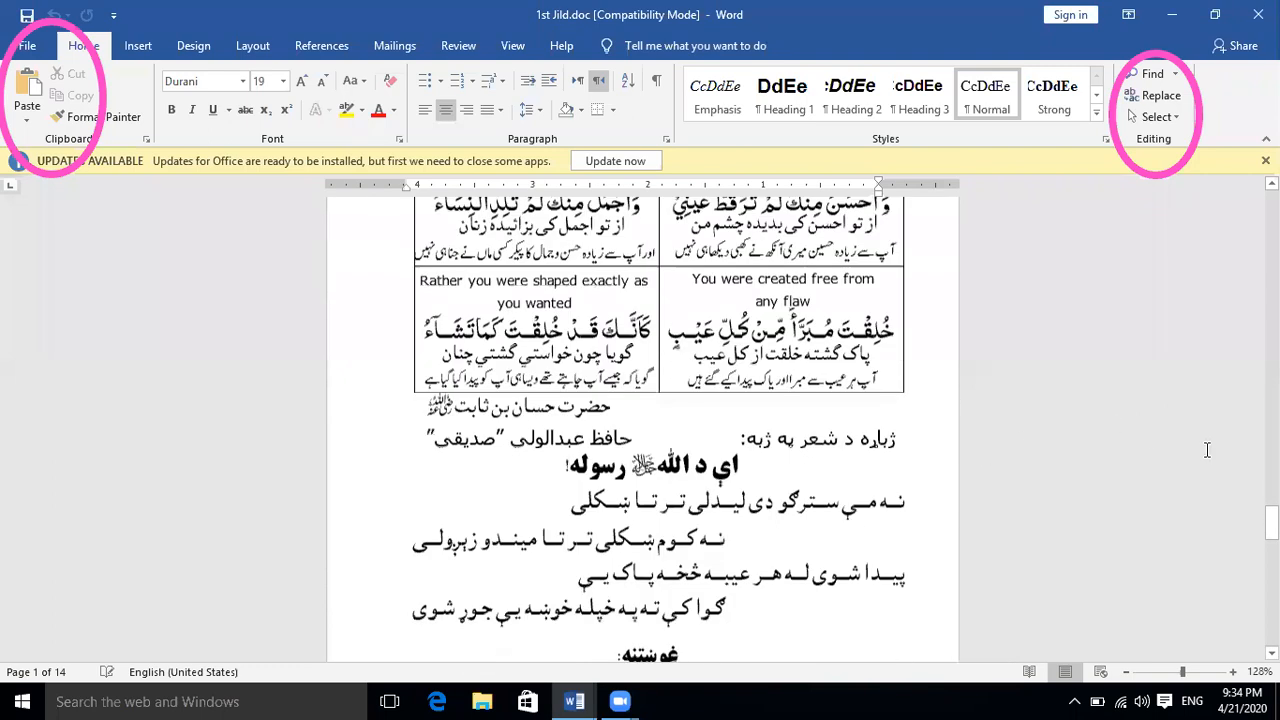
pyautogui.scroll(-6, 1207, 450)
pyautogui.moveTo(1271, 522); pyautogui.dragTo(1271, 625)
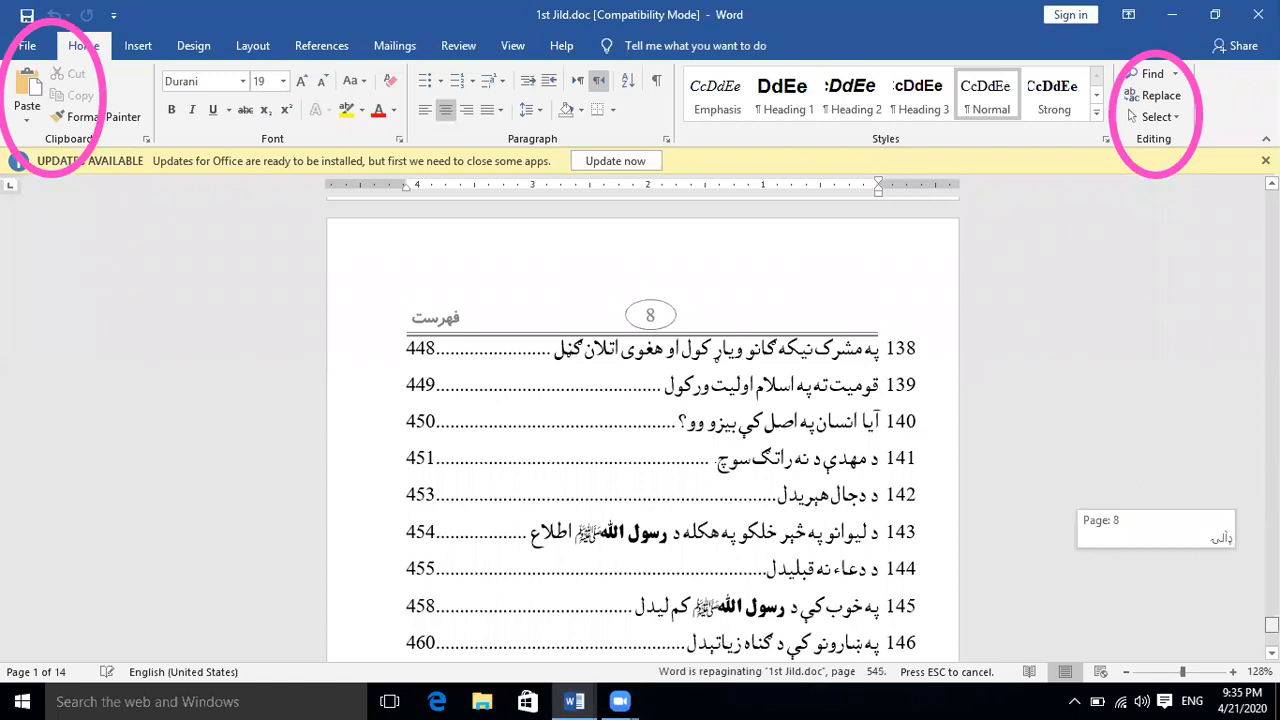
pyautogui.moveTo(1272, 625); pyautogui.dragTo(1272, 637)
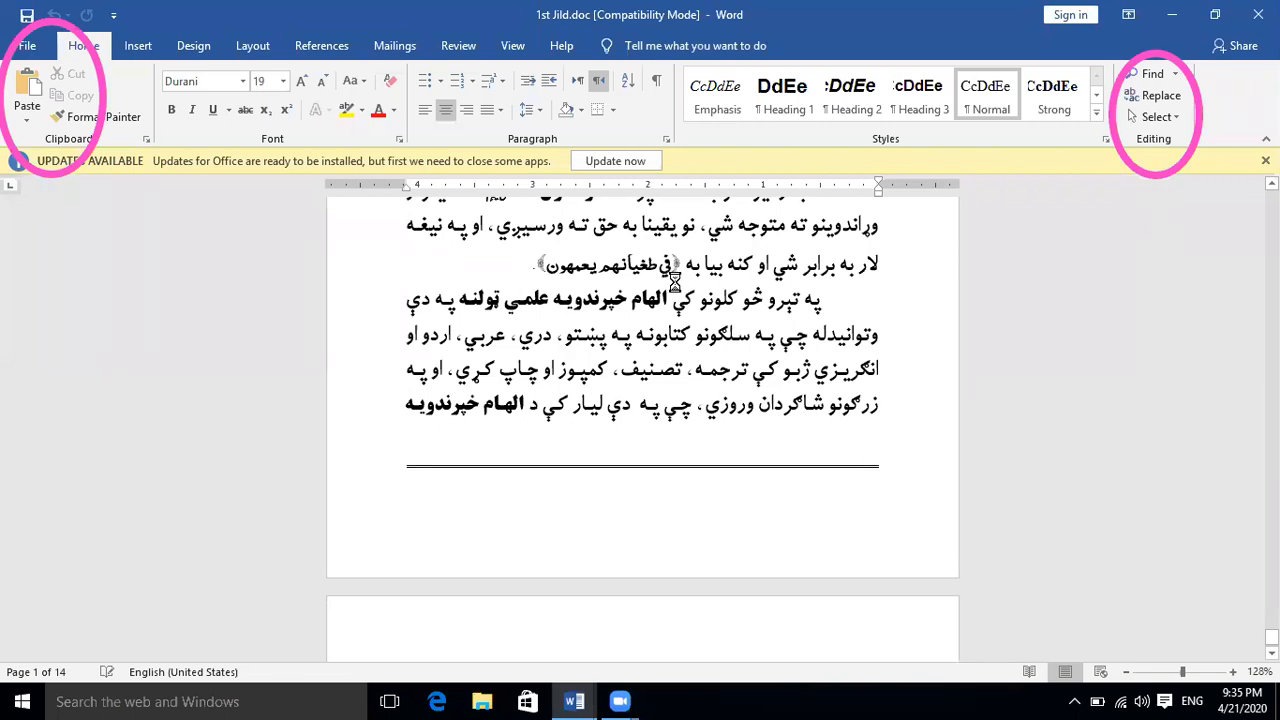
pyautogui.scroll(-1, 675, 283)
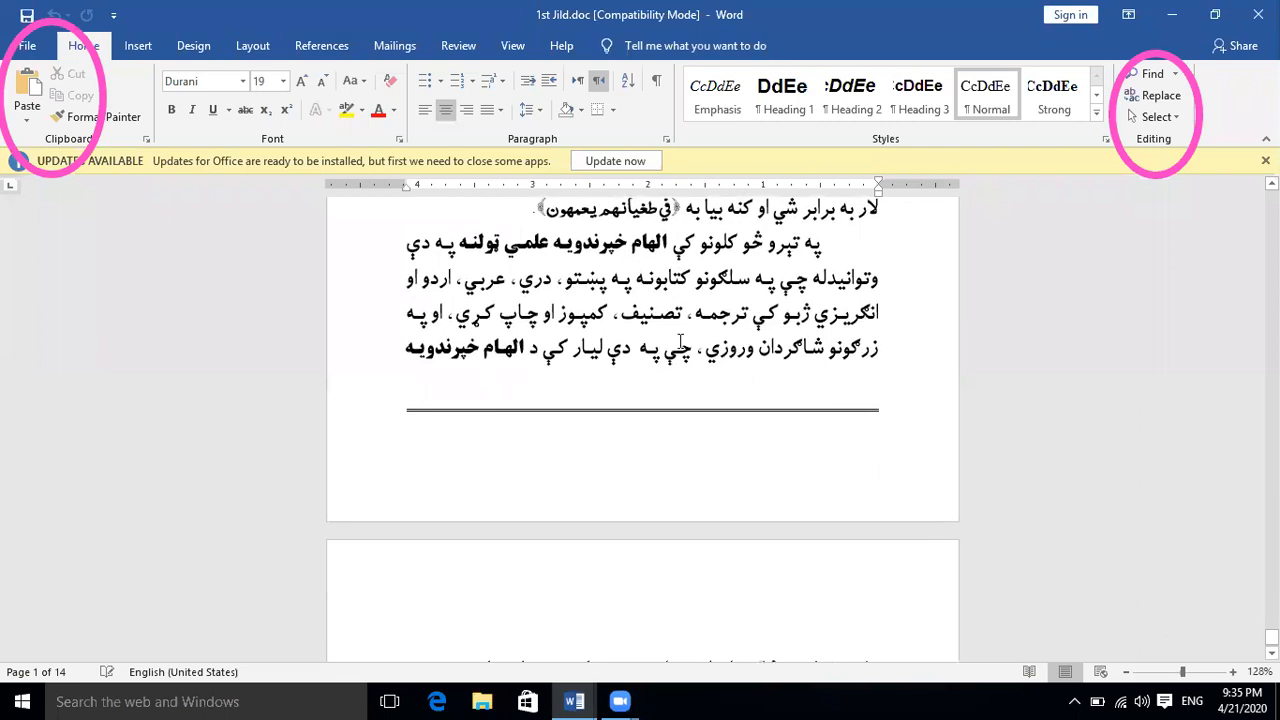
pyautogui.scroll(-6, 682, 348)
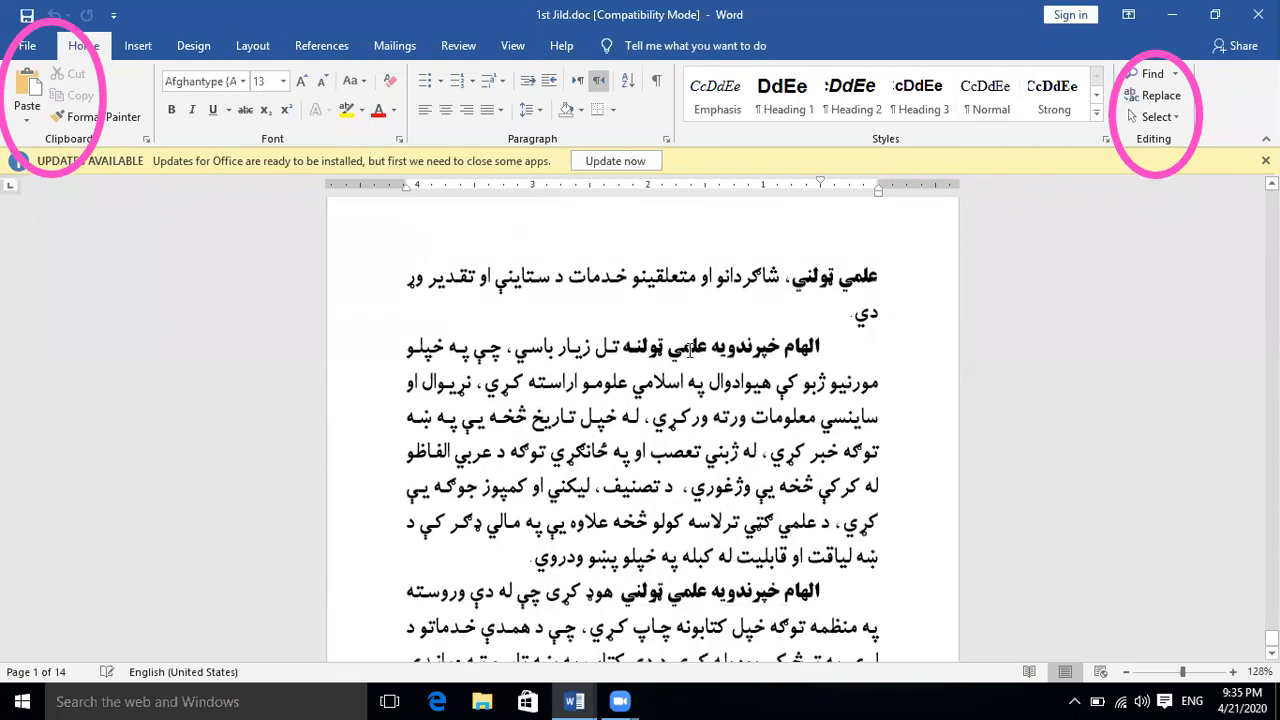
pyautogui.scroll(-4, 690, 350)
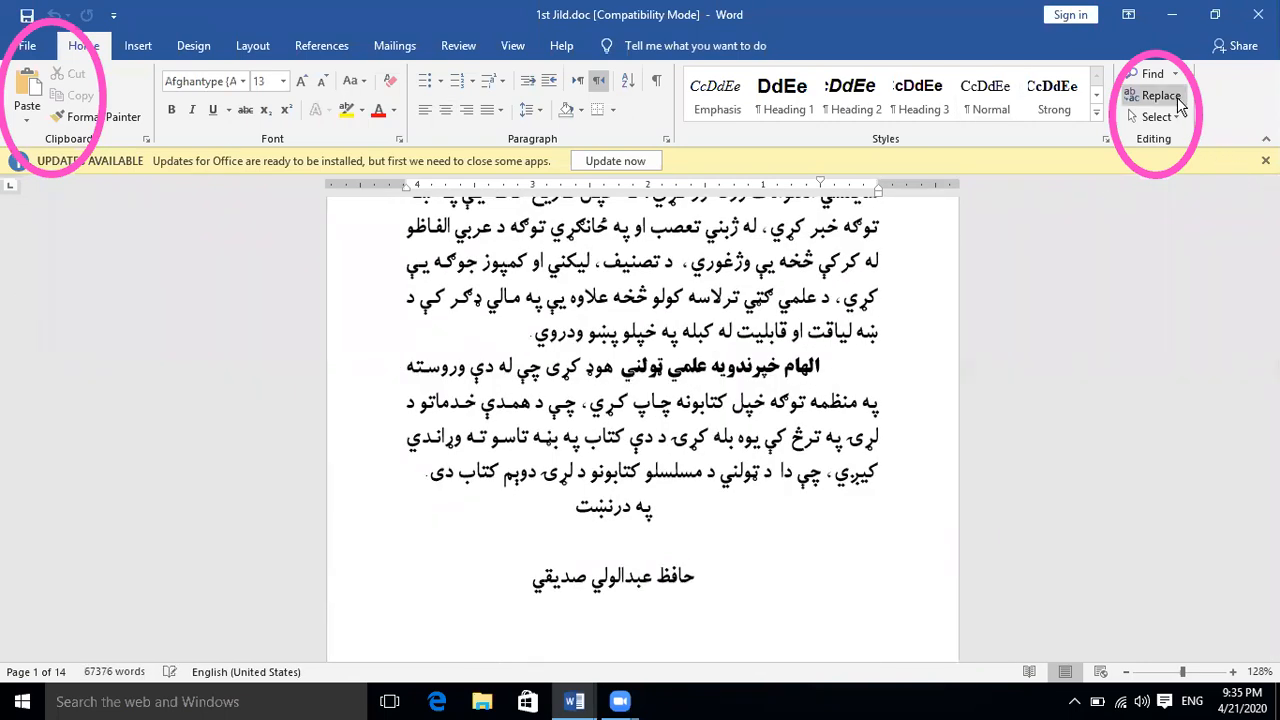
# Jump to page 25 of the document with Go To and close the dialog
pyautogui.click(1160, 96)
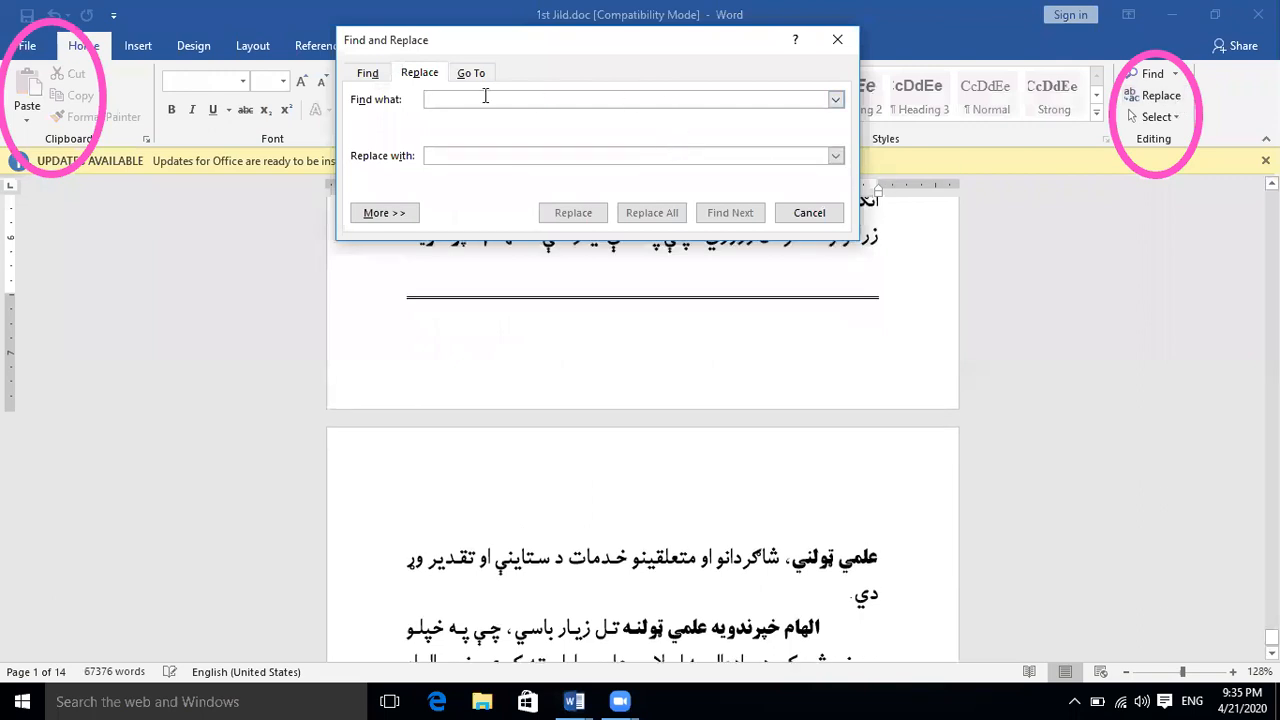
pyautogui.click(471, 72)
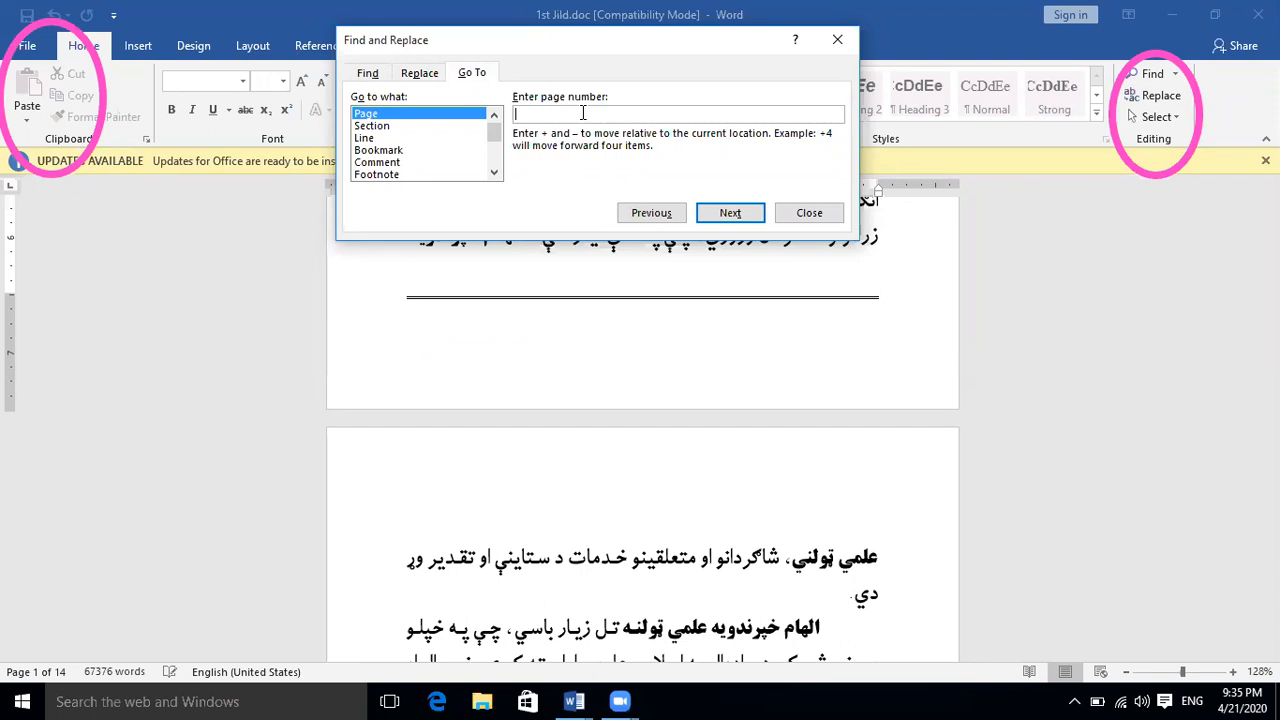
pyautogui.write('25')
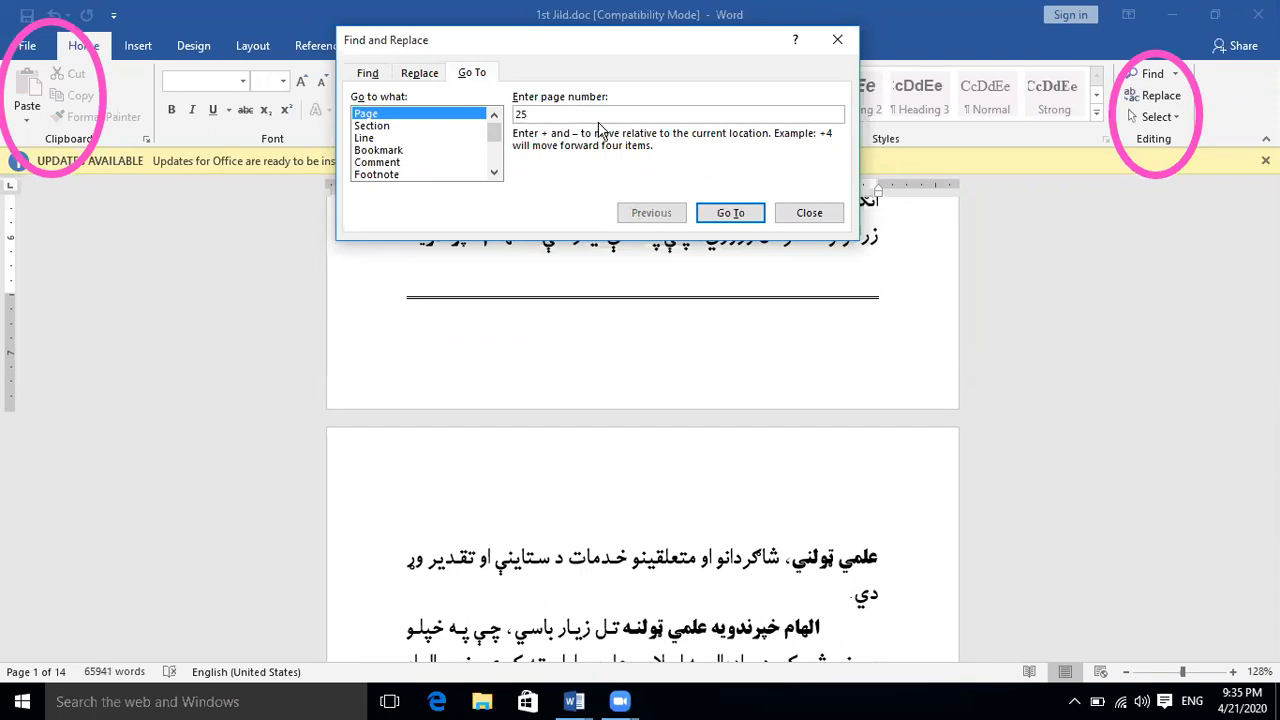
pyautogui.press('Return')
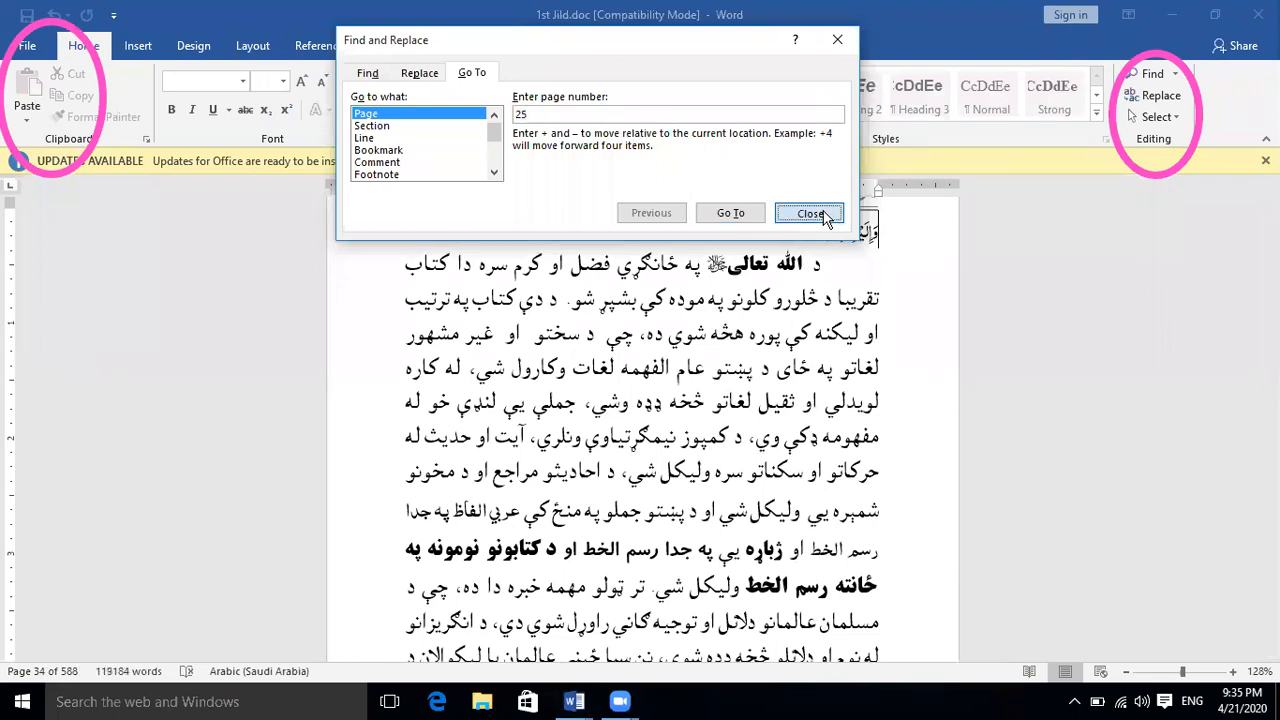
pyautogui.click(826, 221)
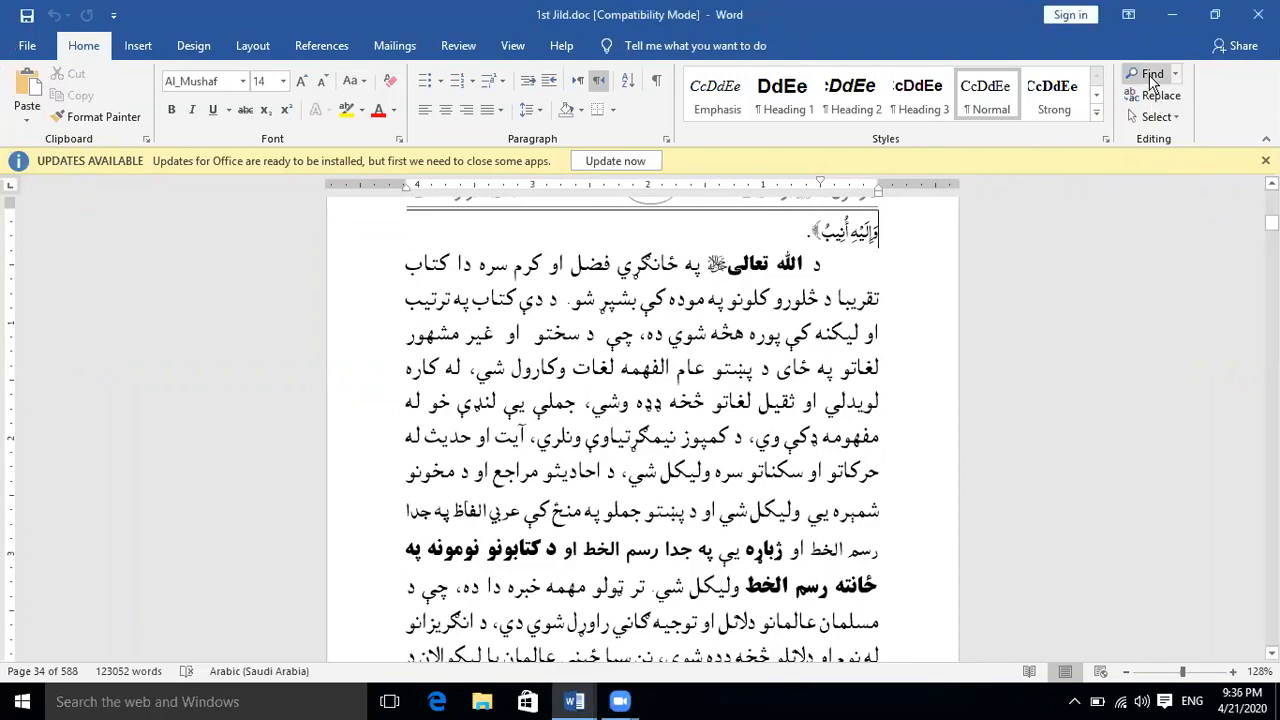
# Change the input language to Pashto and search the document for "الله" in the Navigation pane
pyautogui.click(1163, 78)
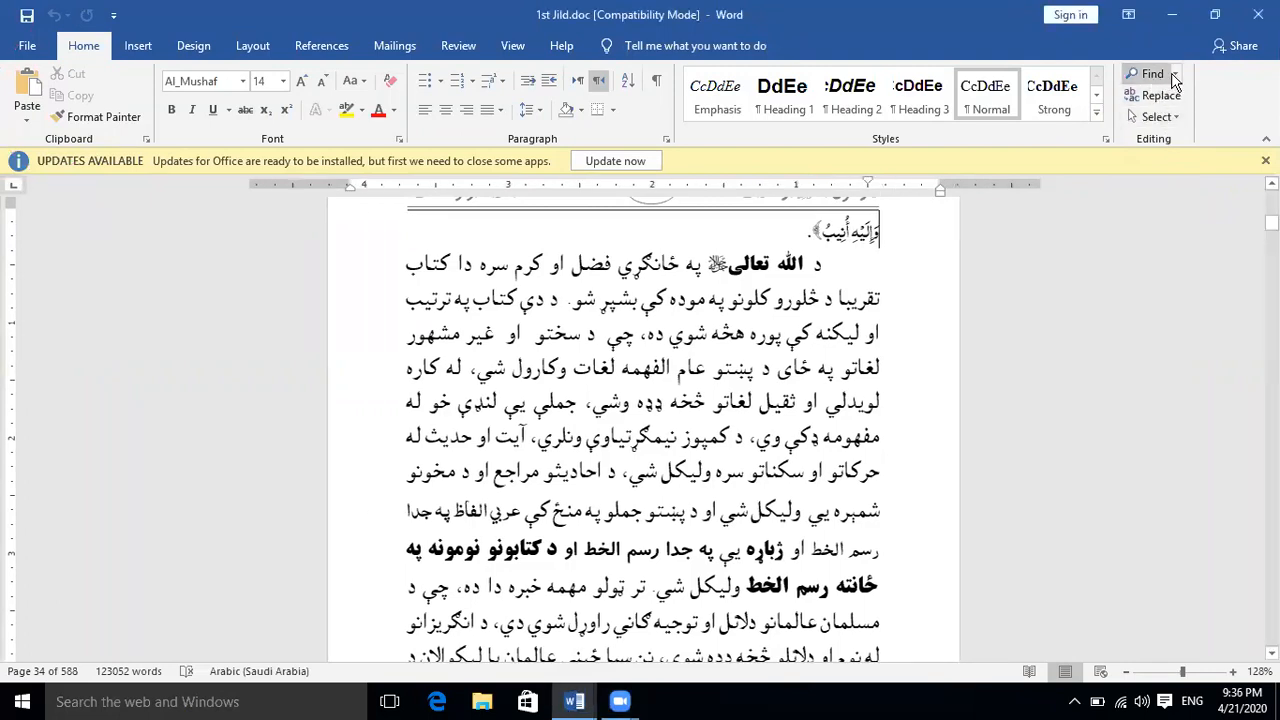
pyautogui.click(1175, 76)
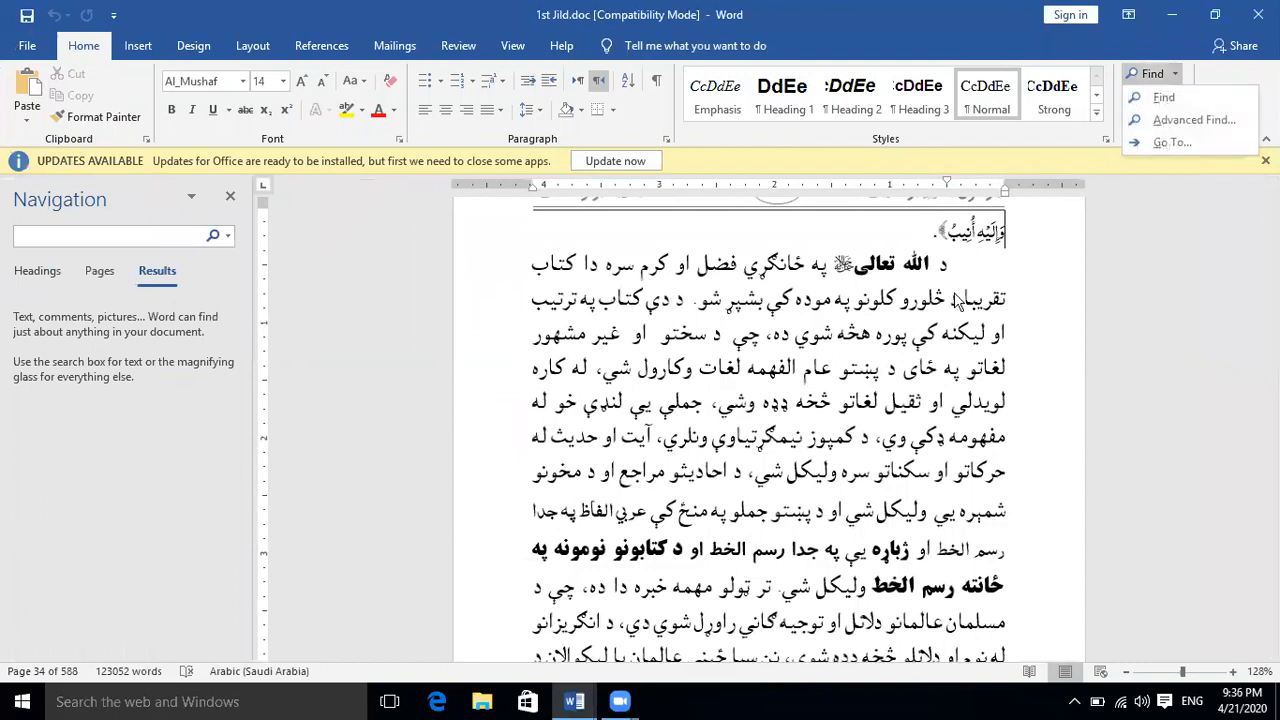
pyautogui.click(86, 234)
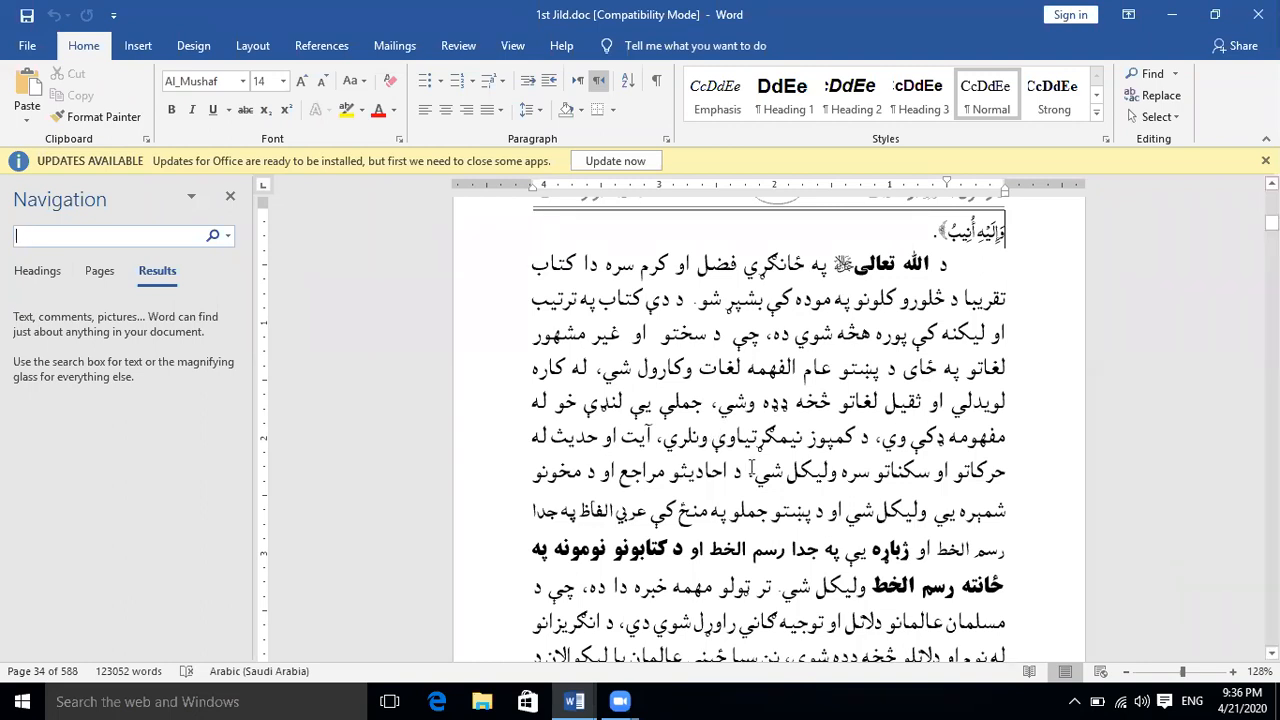
pyautogui.click(736, 447)
pyautogui.click(145, 239)
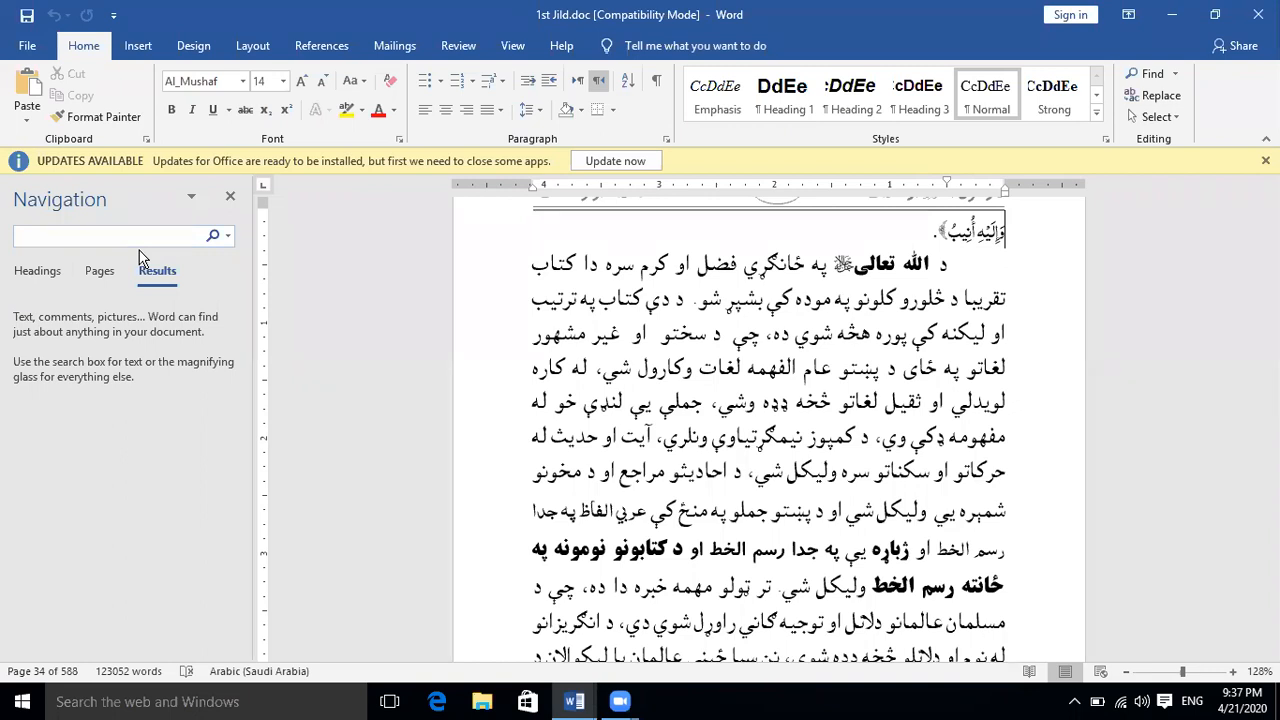
pyautogui.hotkey('alt', 'shift')
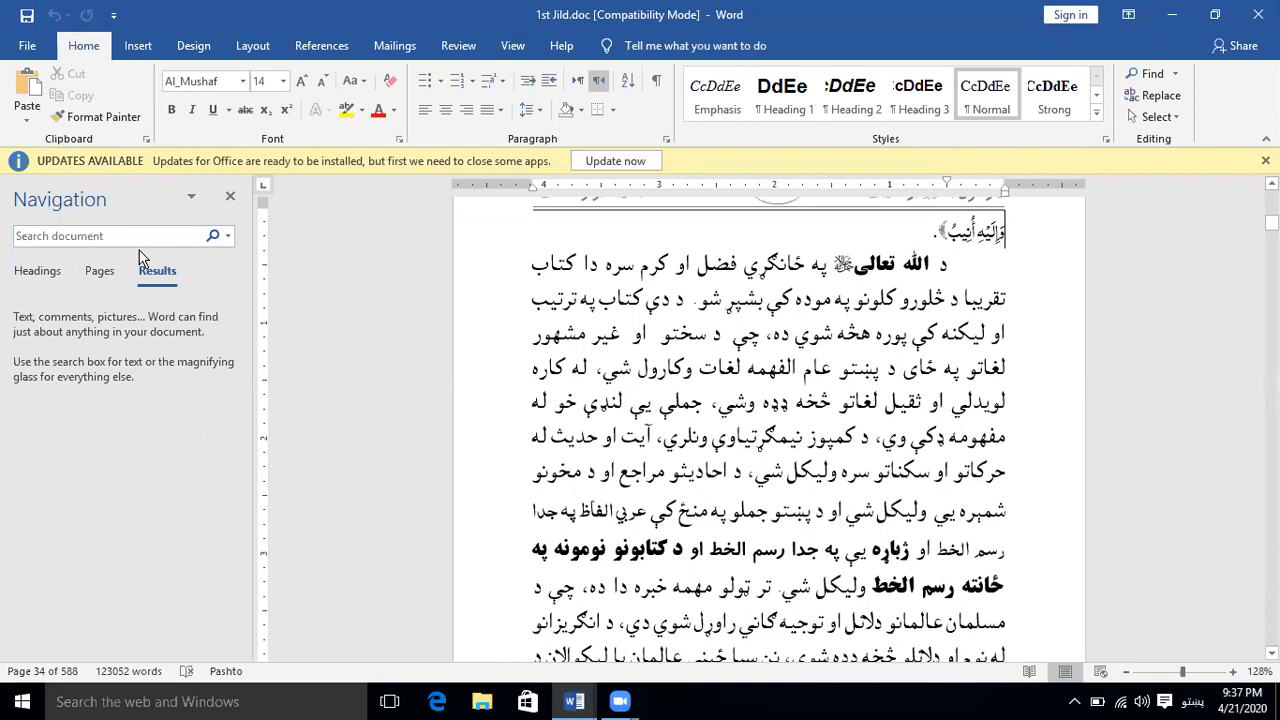
pyautogui.click(144, 234)
pyautogui.write('الل')
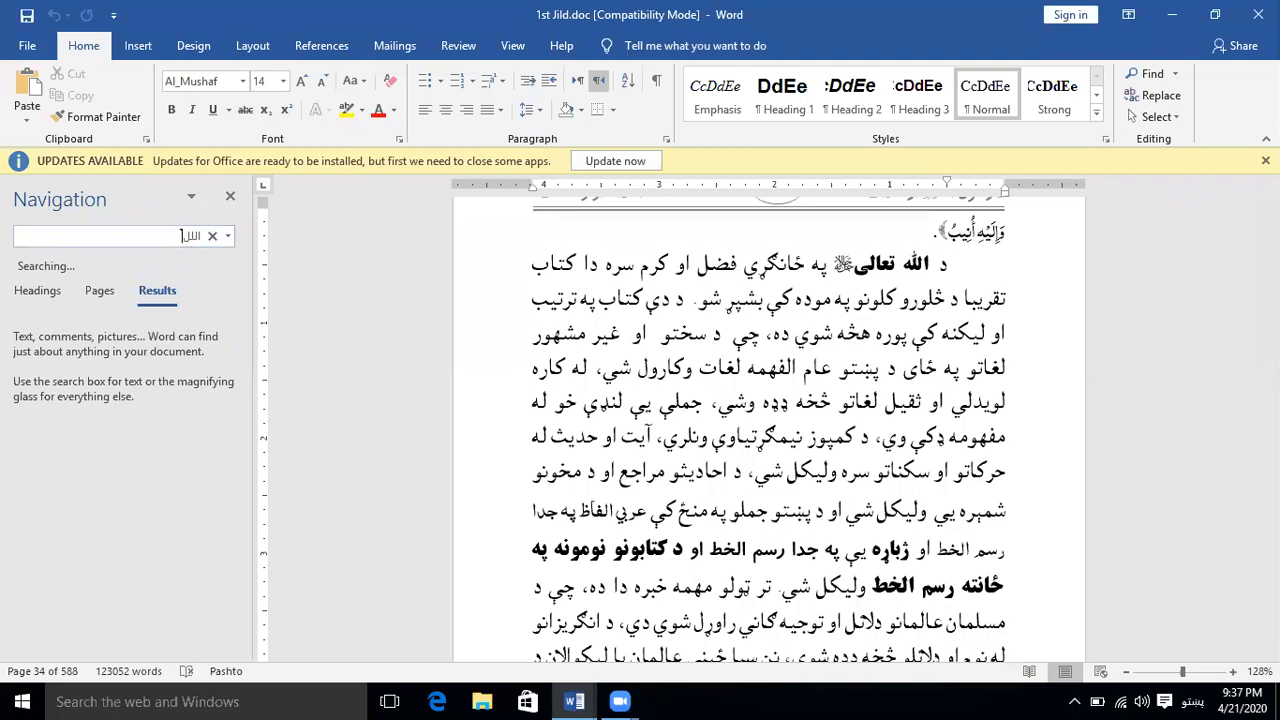
pyautogui.write('ه')
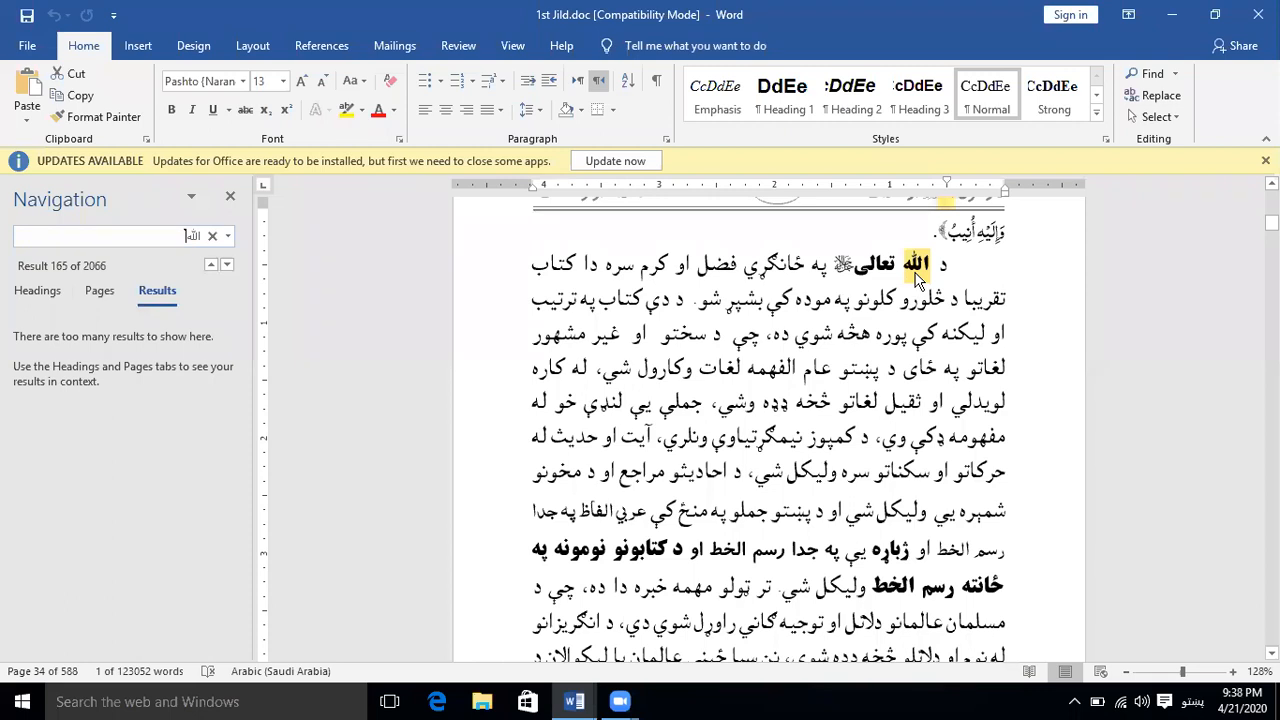
# Examine the highlighted occurrences of "الله" in the headers and body text of pages 25 to 29
pyautogui.scroll(2, 911, 340)
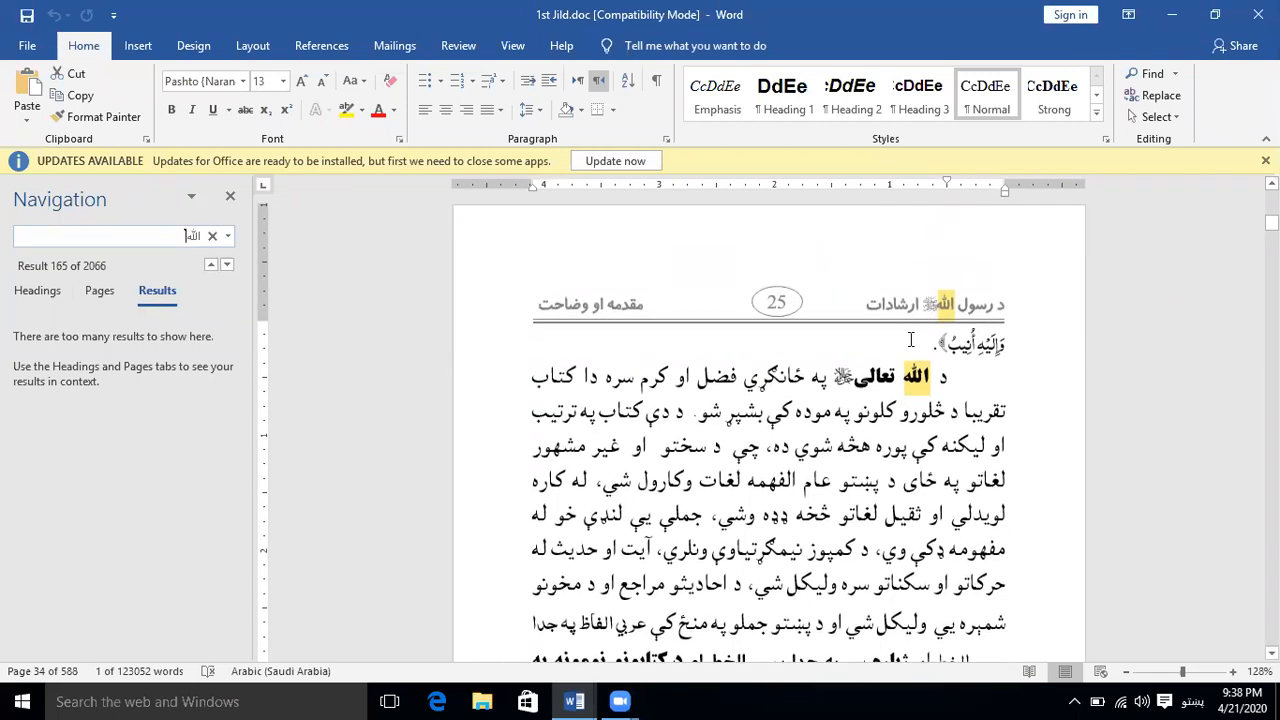
pyautogui.scroll(-8, 710, 388)
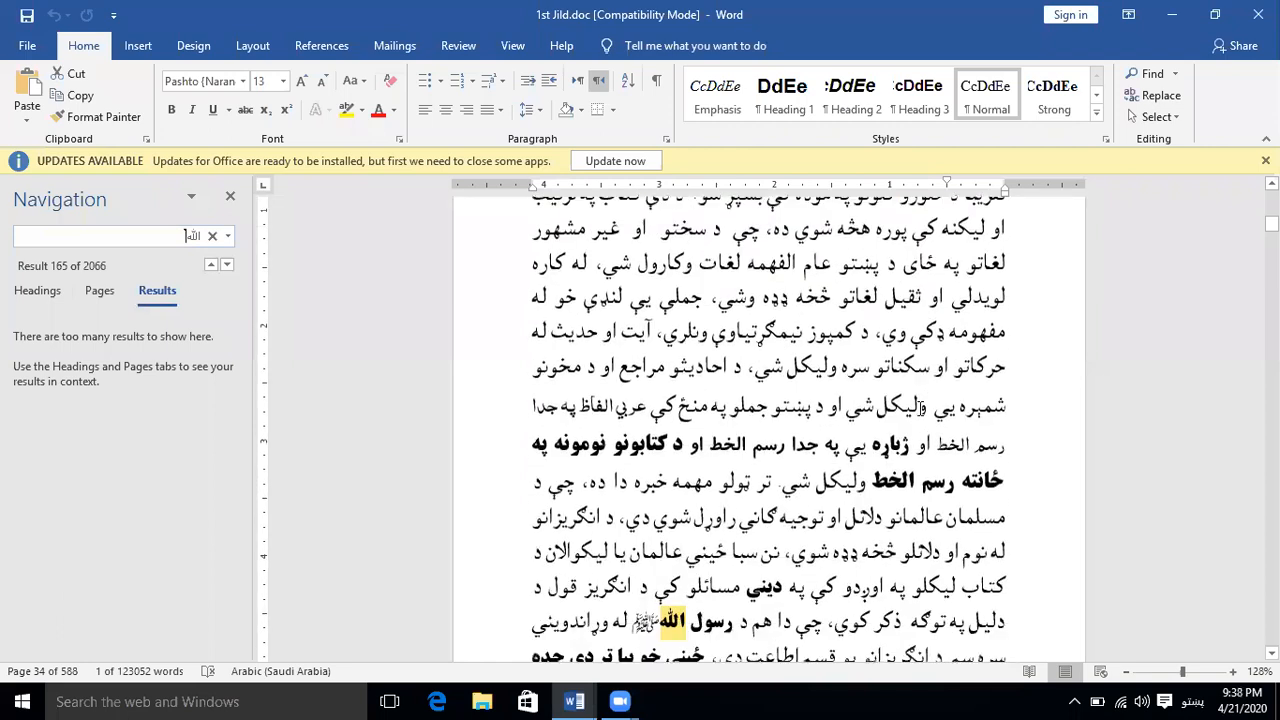
pyautogui.scroll(-9, 676, 440)
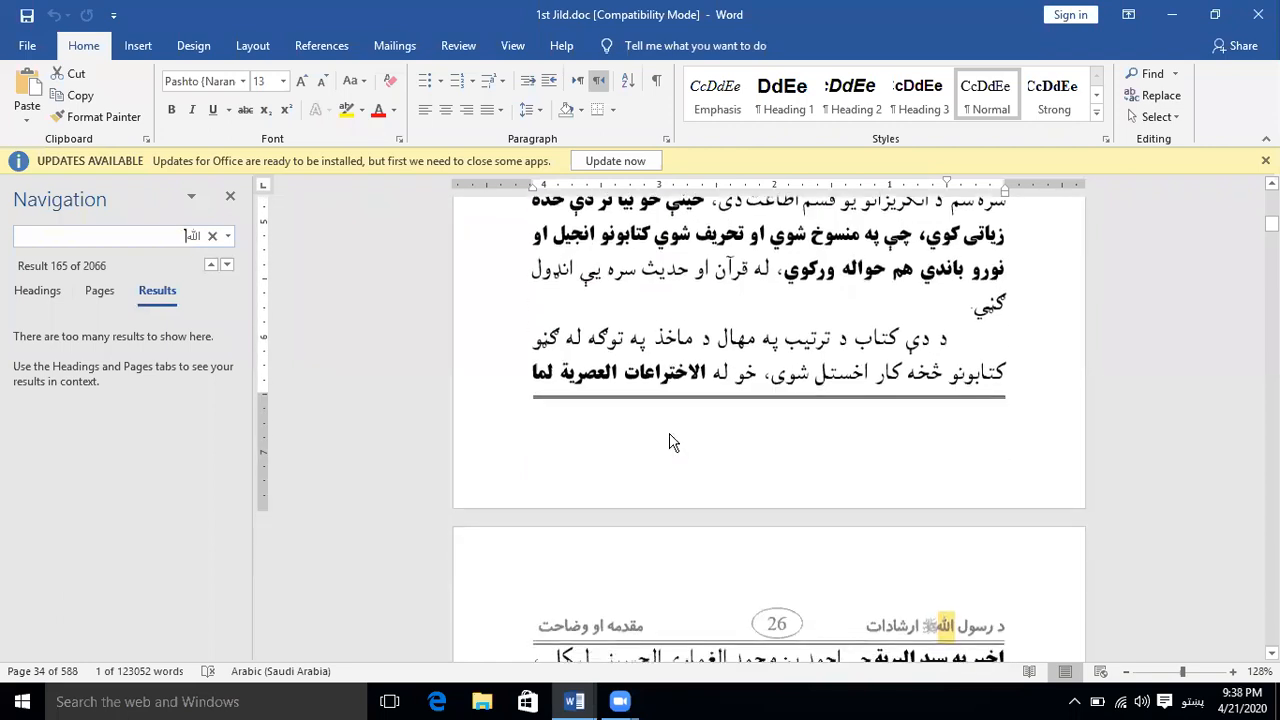
pyautogui.scroll(-10, 676, 440)
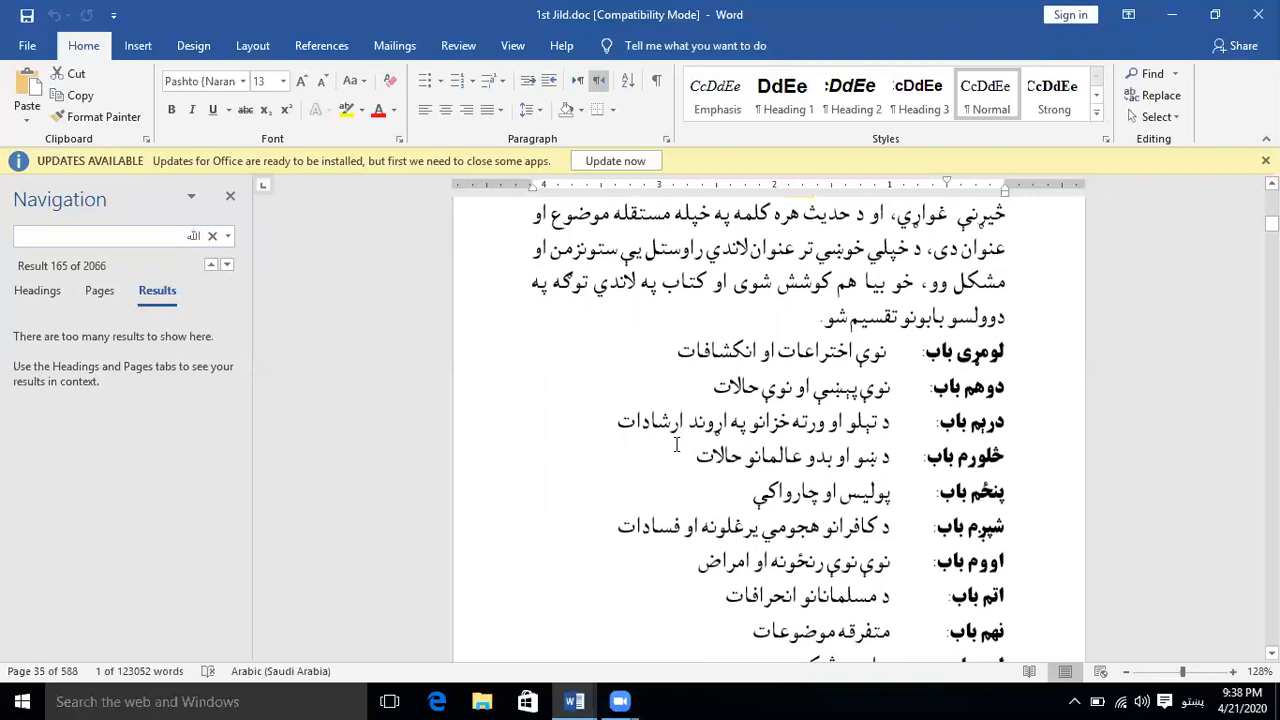
pyautogui.scroll(-4, 676, 452)
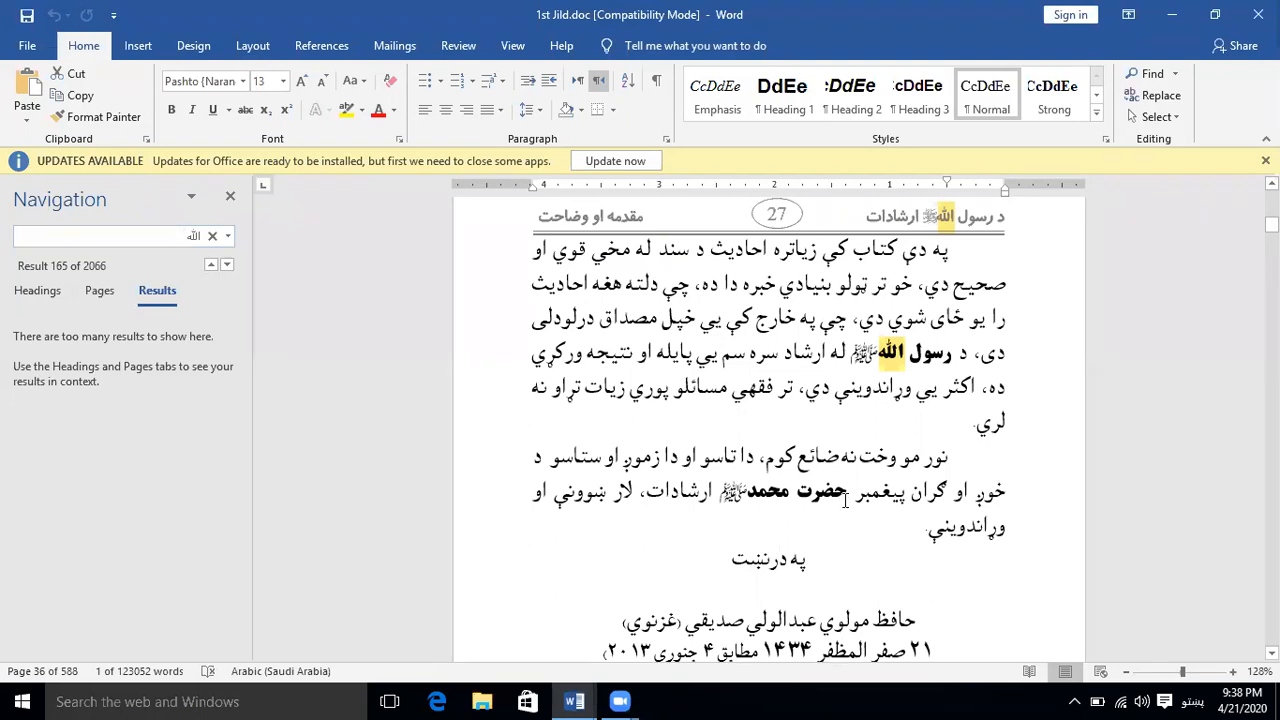
pyautogui.scroll(-10, 845, 505)
pyautogui.scroll(-15, 845, 510)
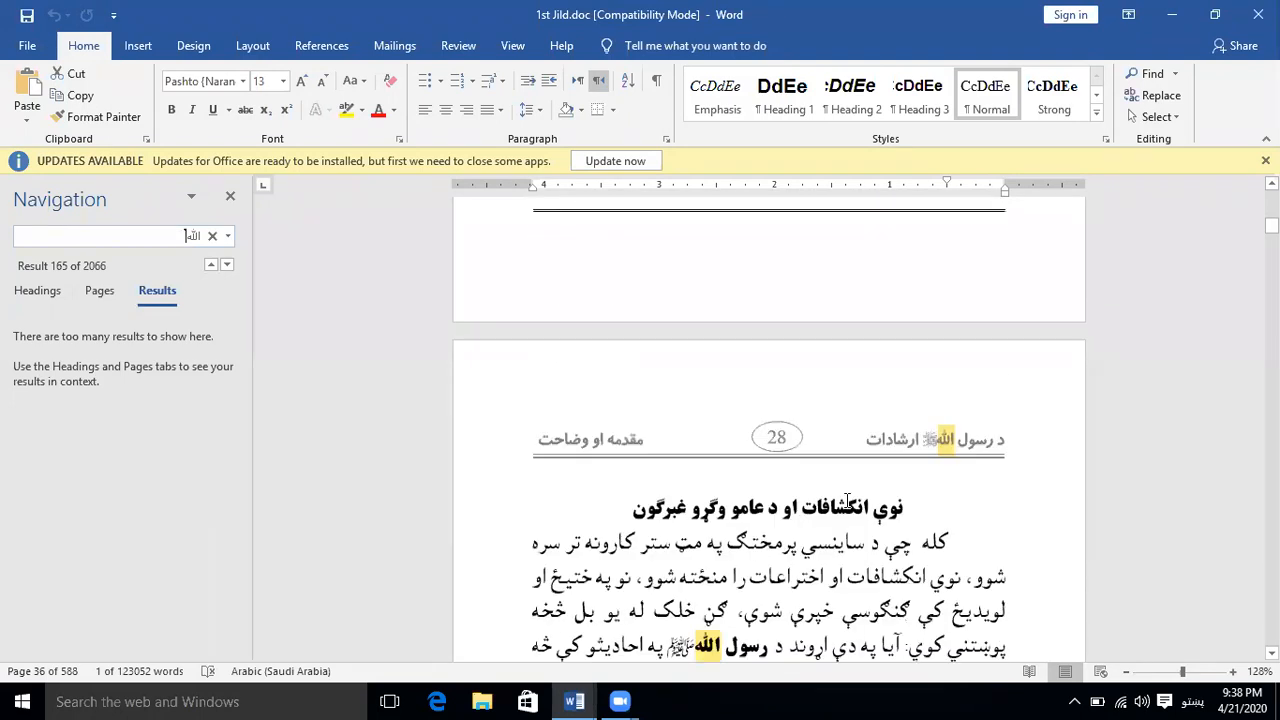
pyautogui.scroll(-15, 846, 502)
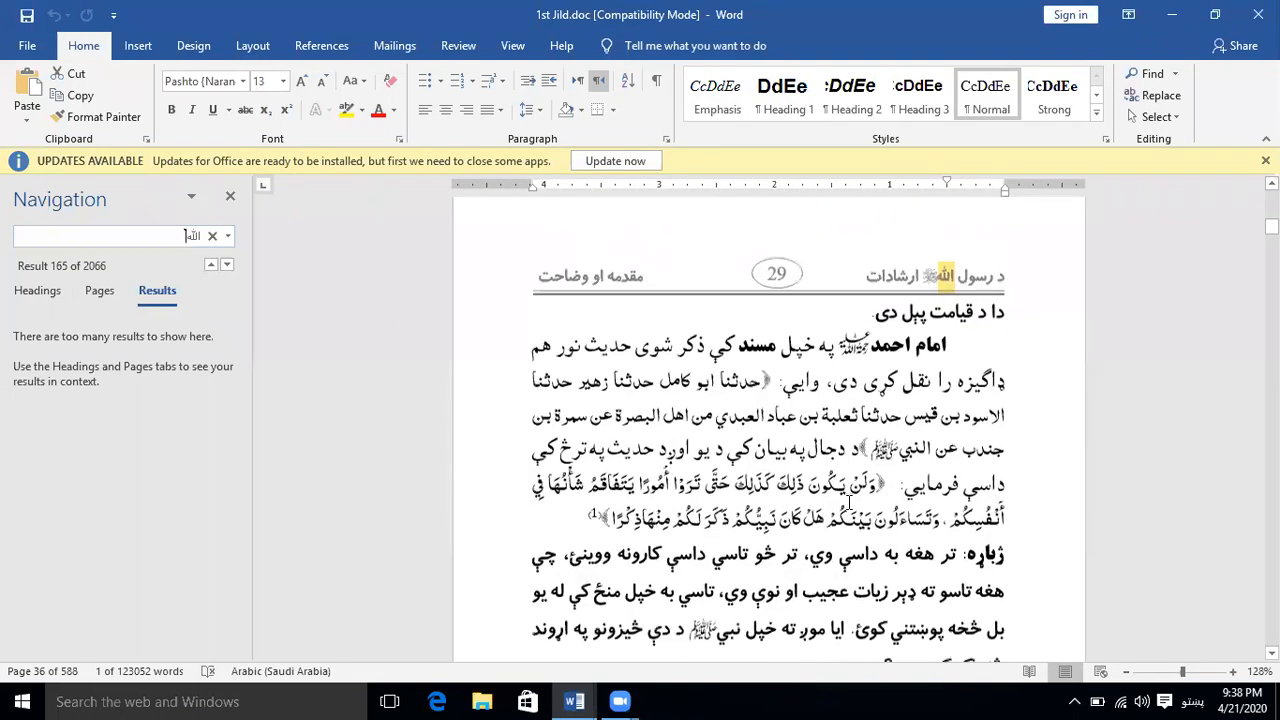
# Browse the page thumbnails containing matches and view pages 39, 38 and 40 of the document
pyautogui.scroll(-5, 849, 502)
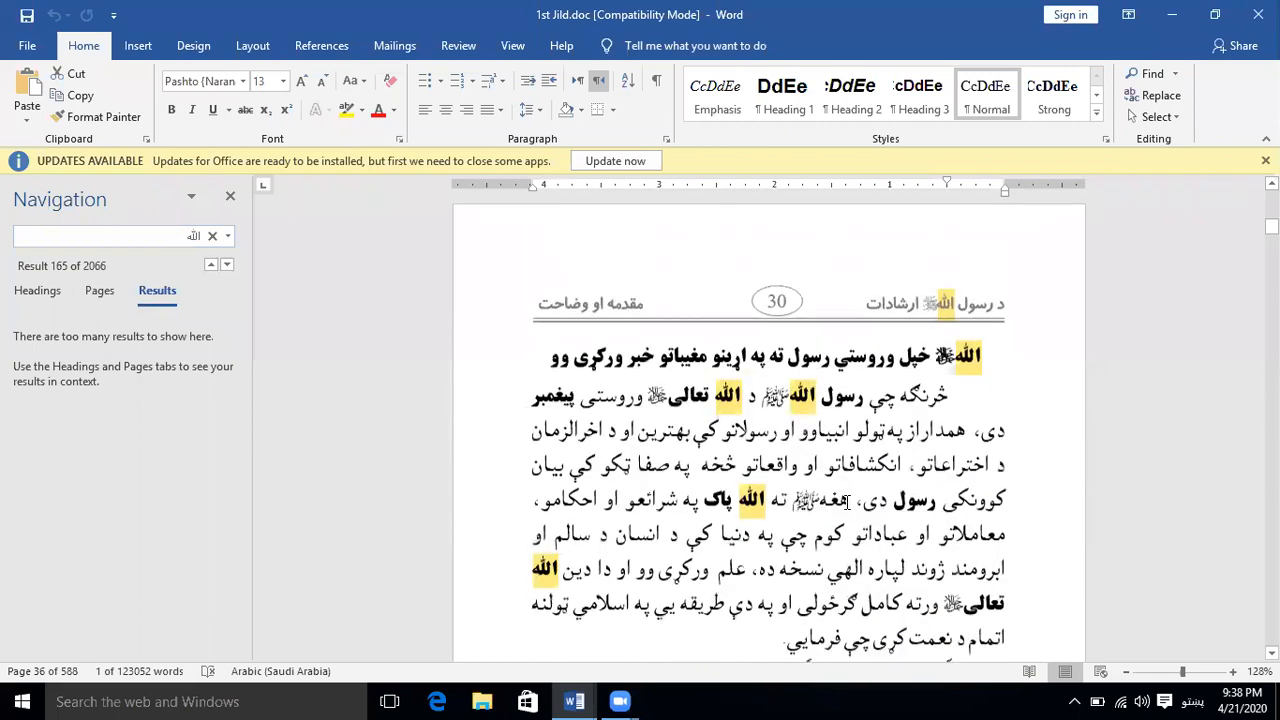
pyautogui.scroll(2, 849, 502)
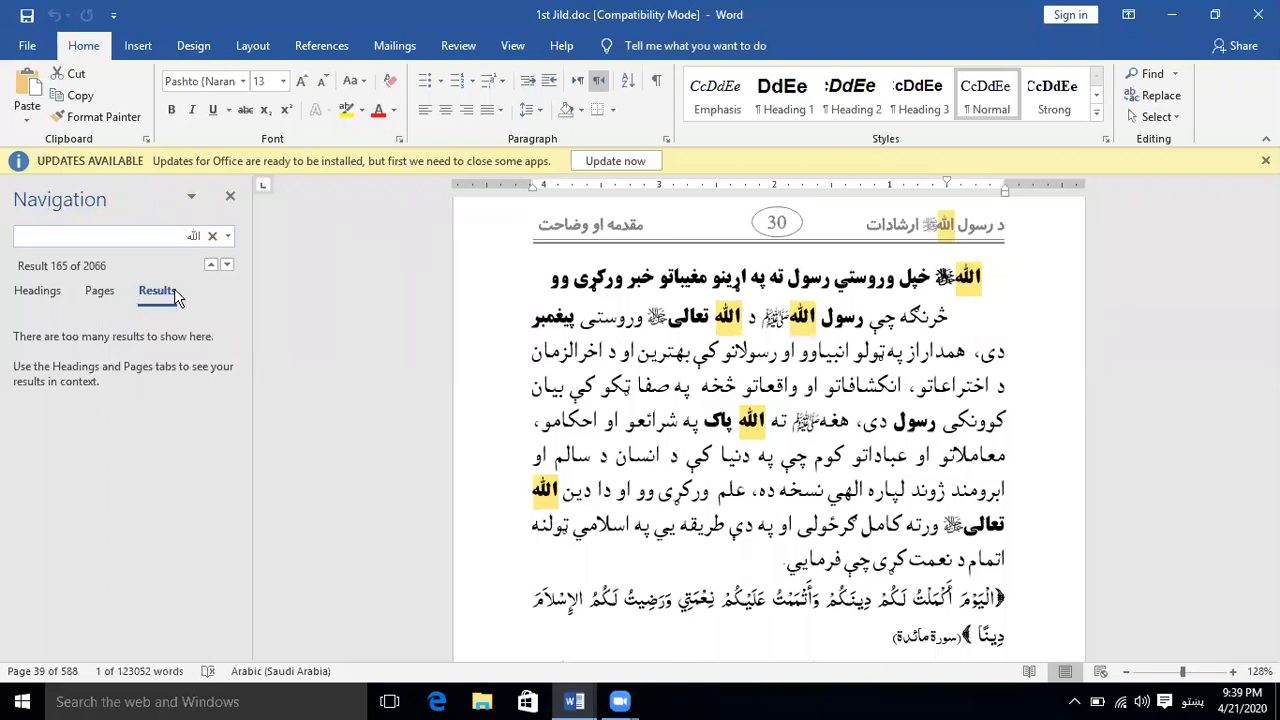
pyautogui.click(100, 291)
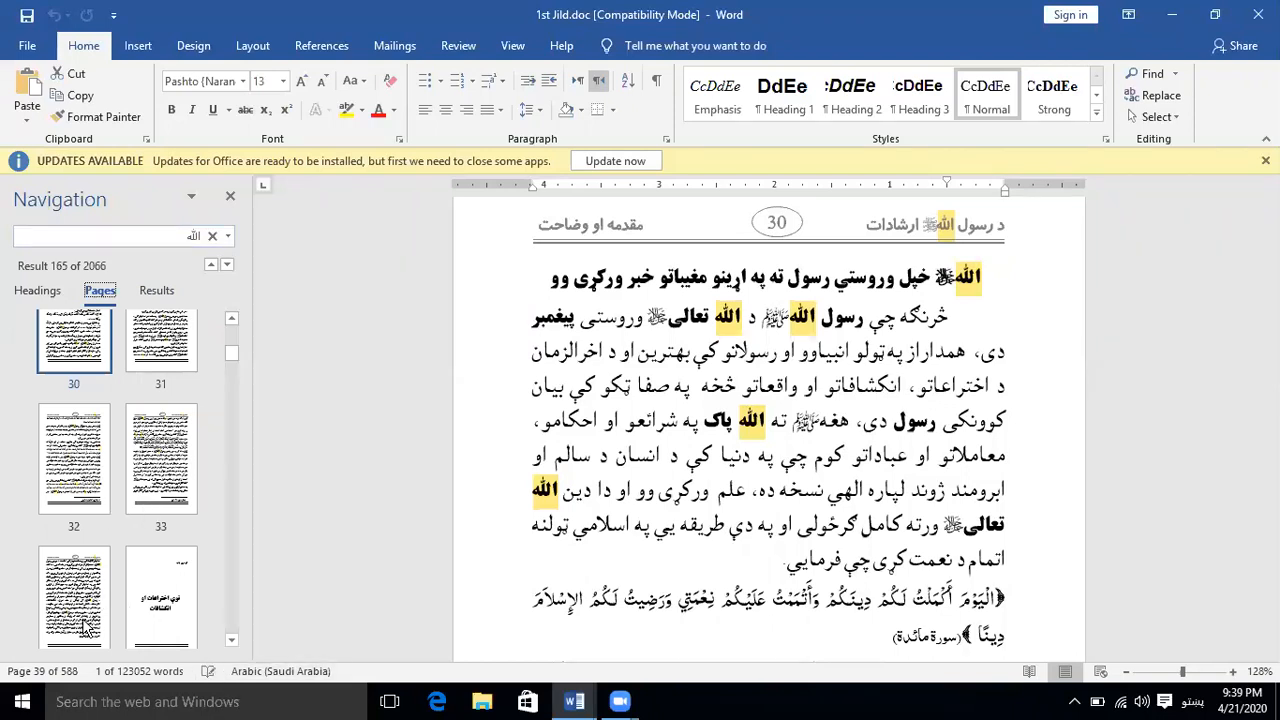
pyautogui.scroll(-1, 87, 627)
pyautogui.scroll(-5, 87, 627)
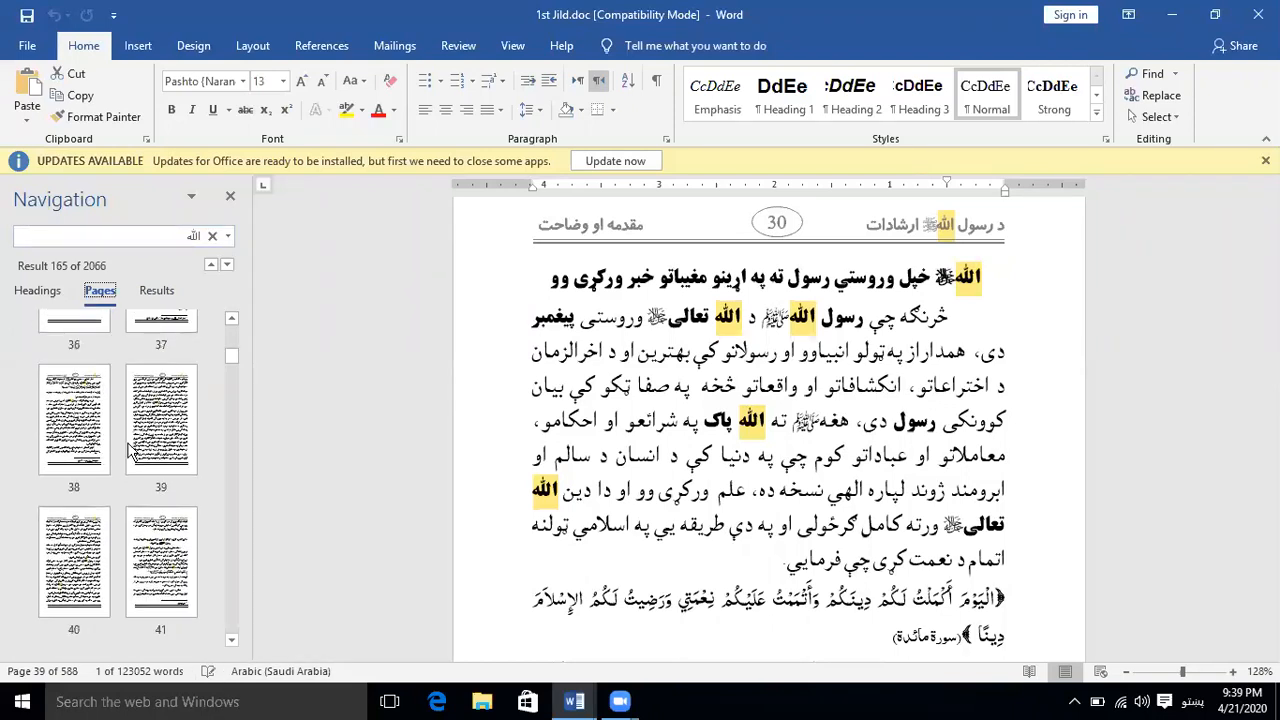
pyautogui.click(168, 455)
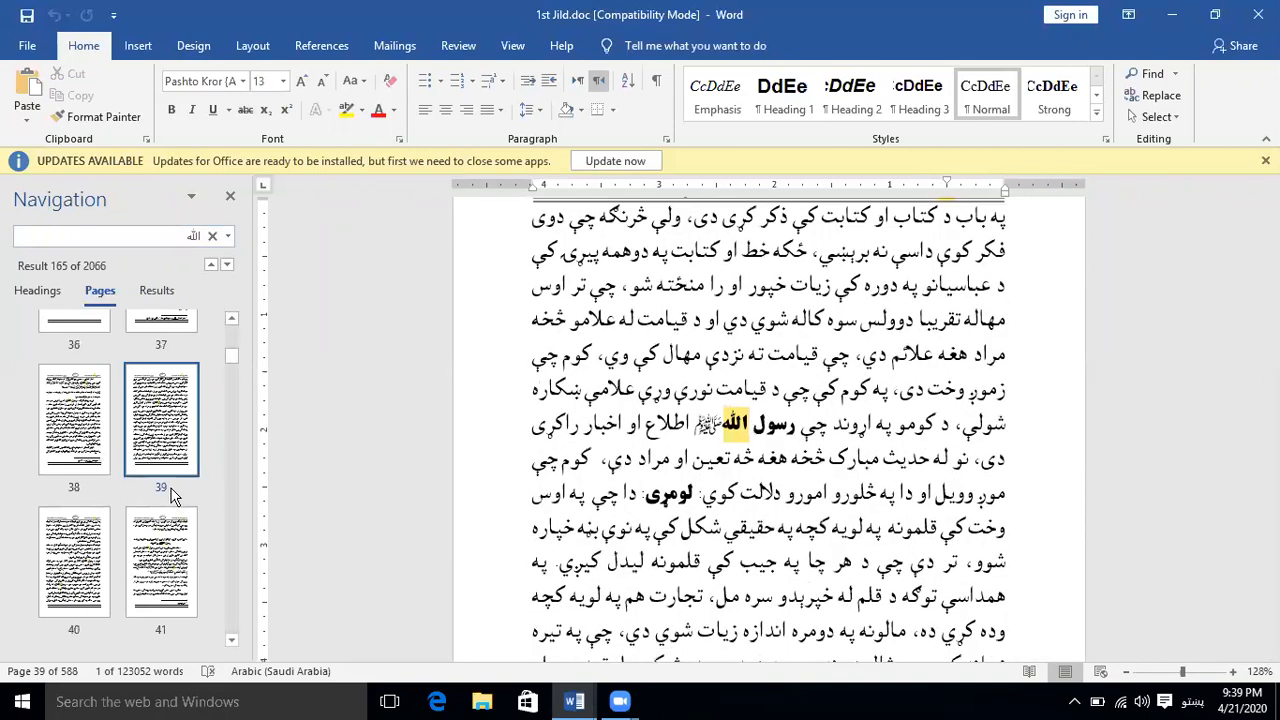
pyautogui.click(73, 452)
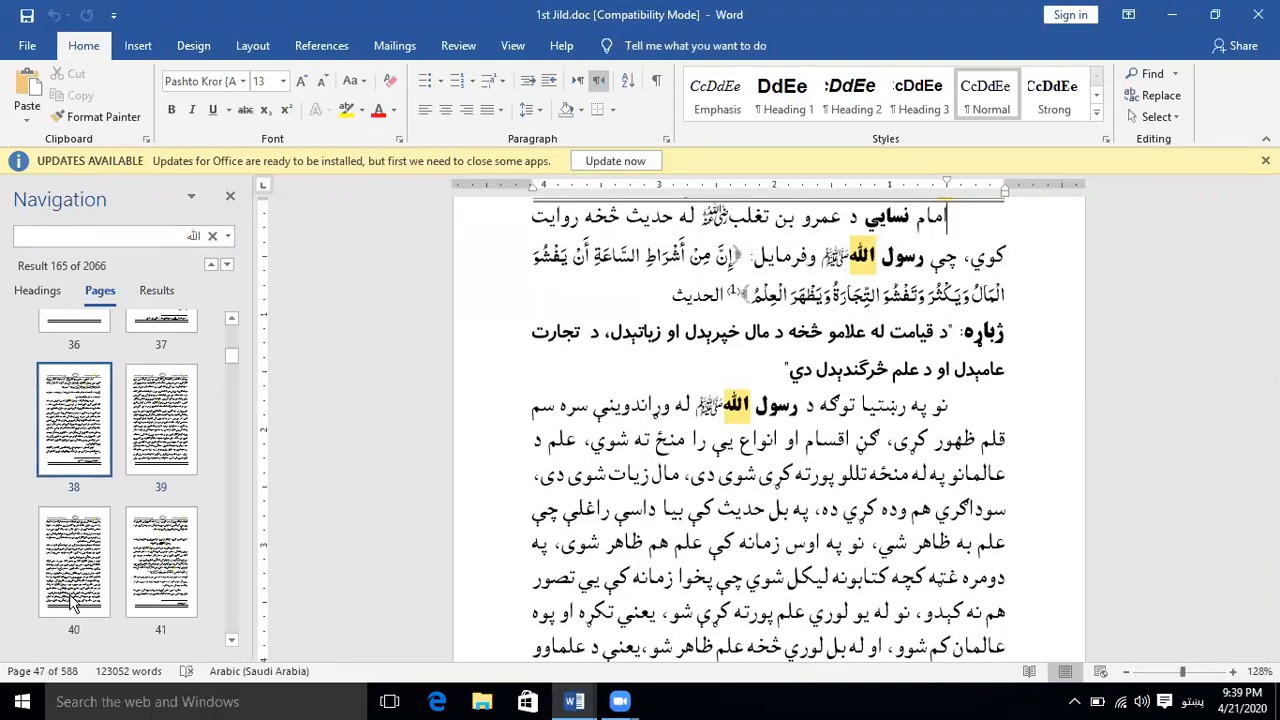
pyautogui.click(73, 602)
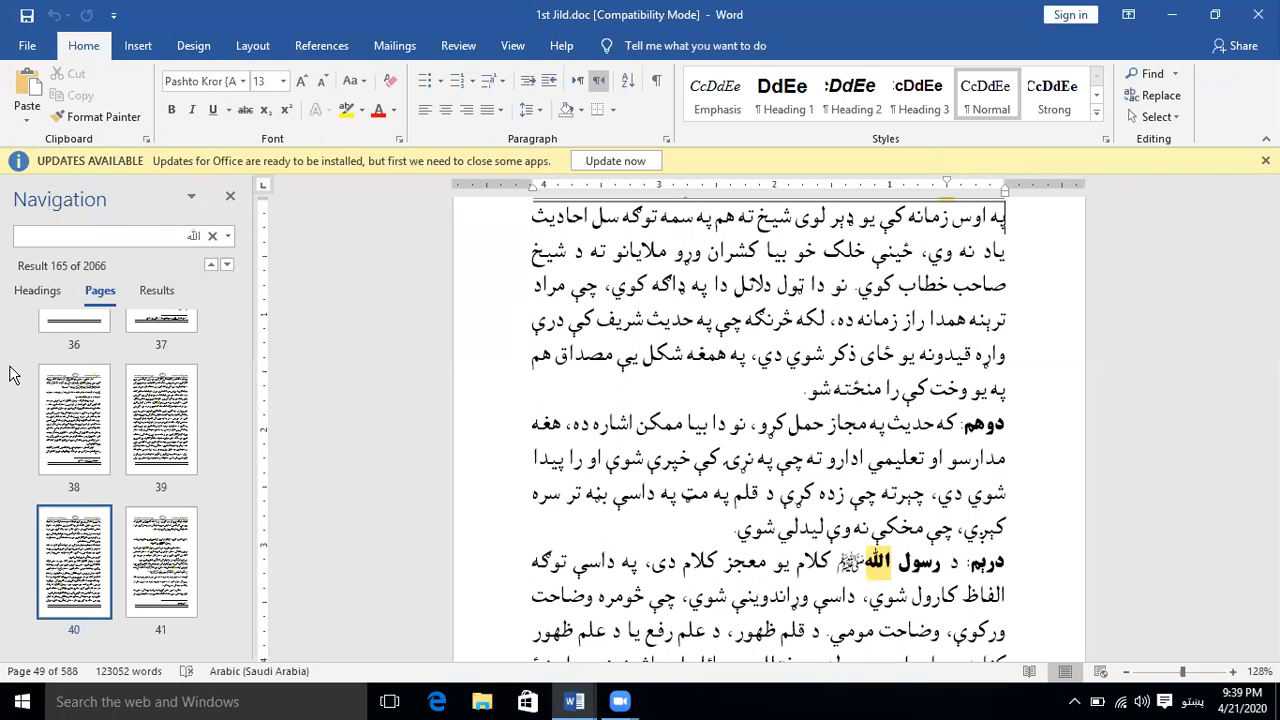
# Examine the highlighted headings whose sections contain "الله", and return to the search results view
pyautogui.click(41, 292)
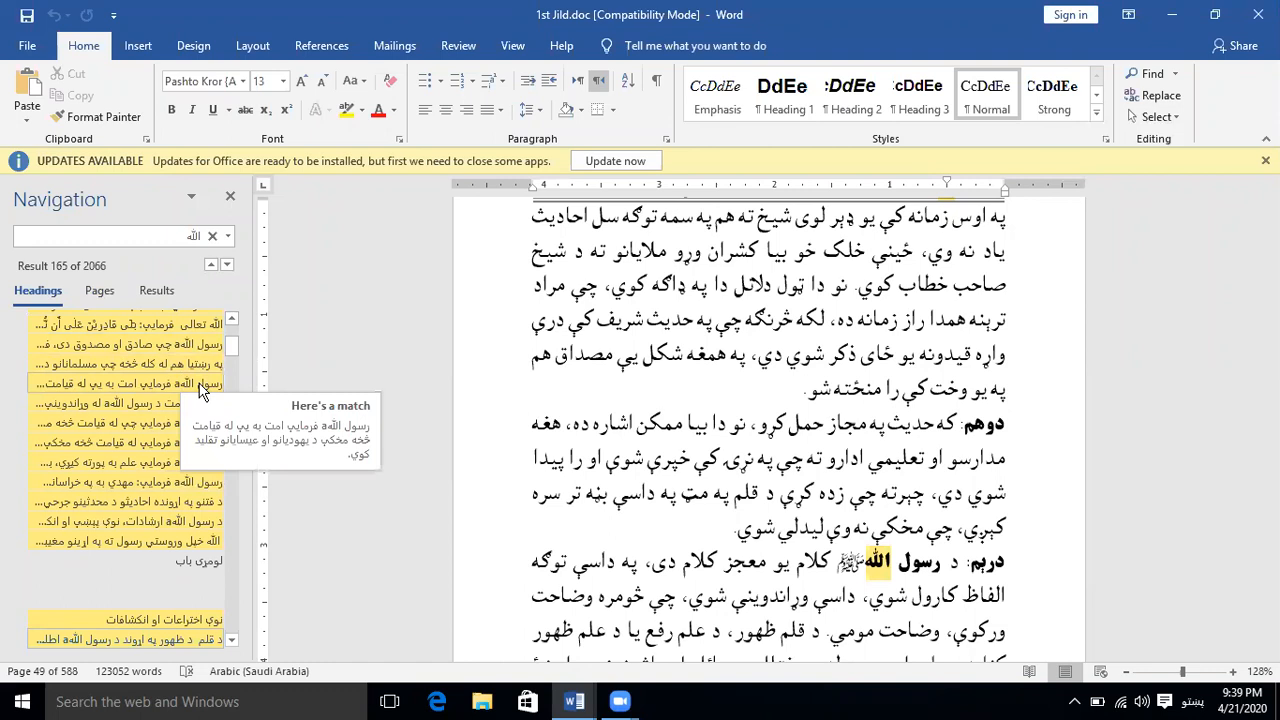
pyautogui.click(233, 641)
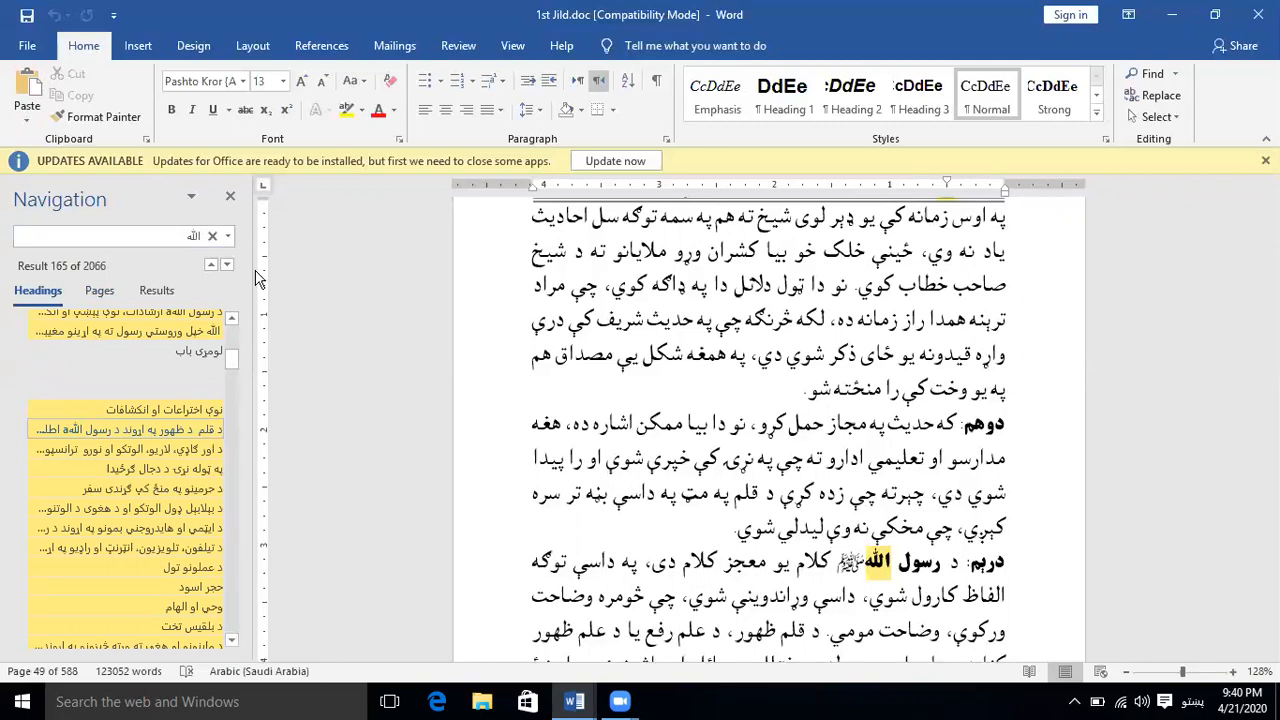
pyautogui.click(155, 291)
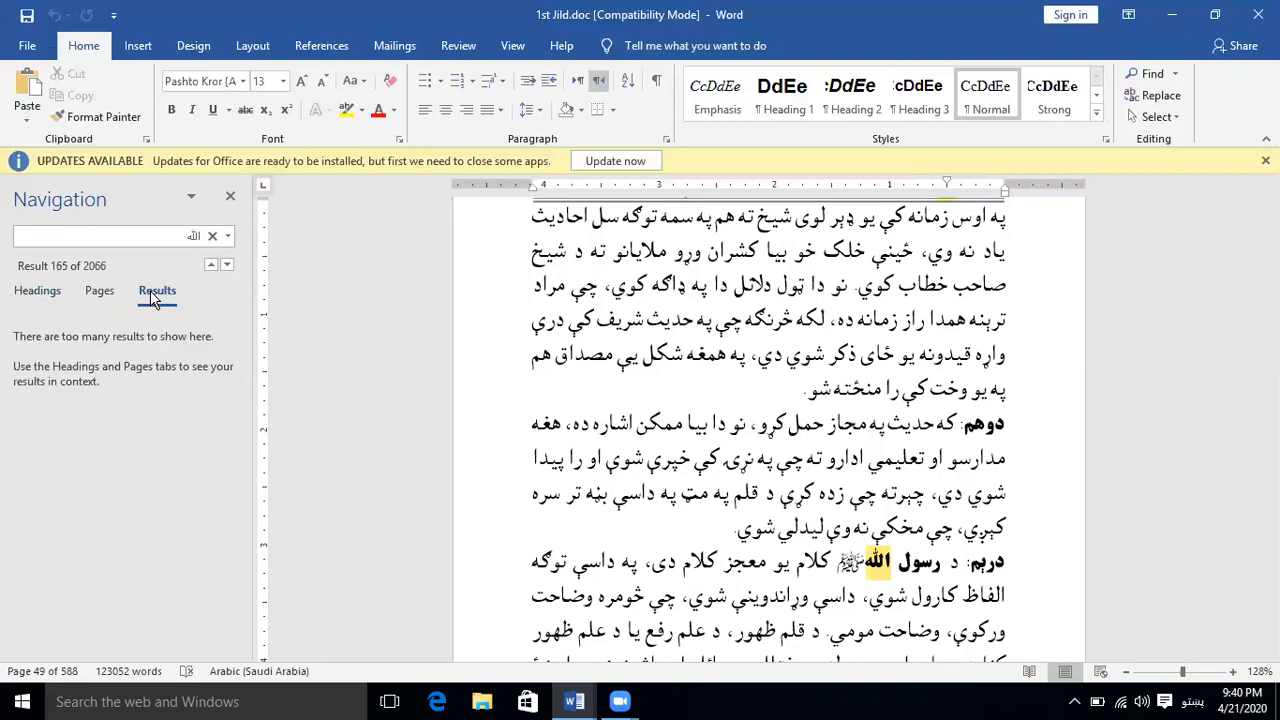
# Step back through the previous occurrences of "الله" to result 142 and close the Navigation pane
pyautogui.click(211, 266)
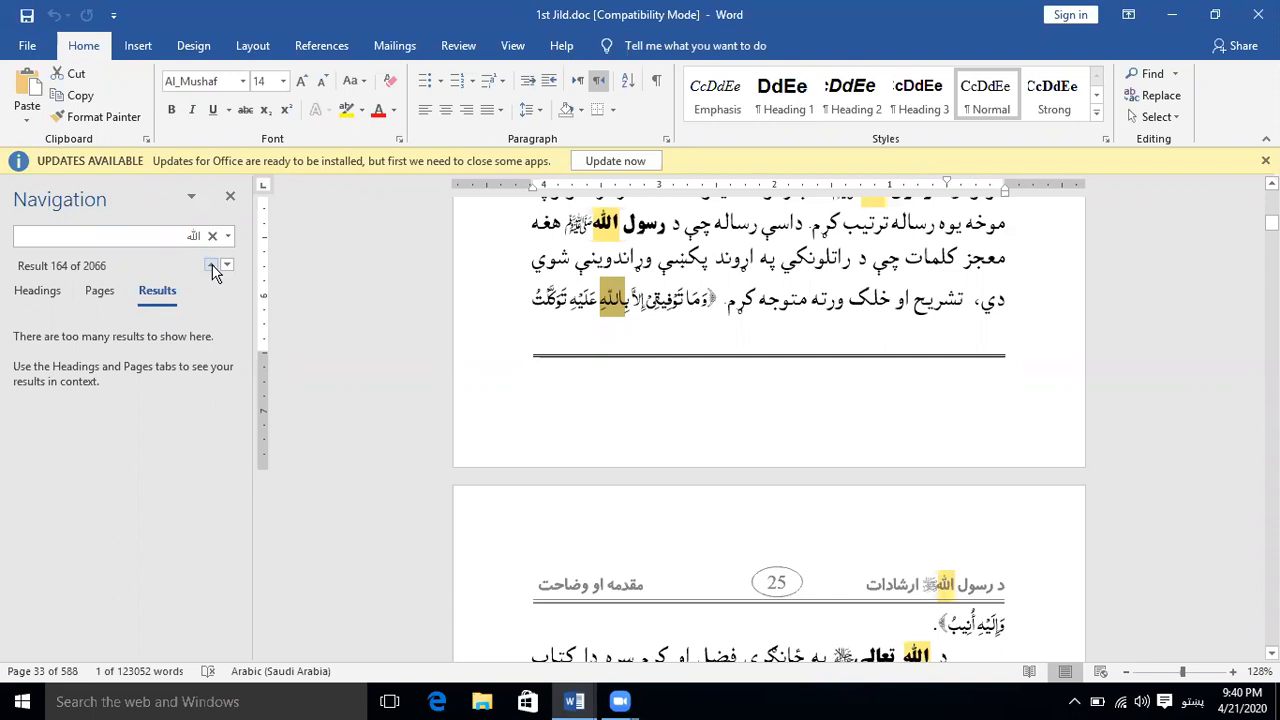
pyautogui.click(211, 266)
pyautogui.click(211, 266)
pyautogui.click(211, 266)
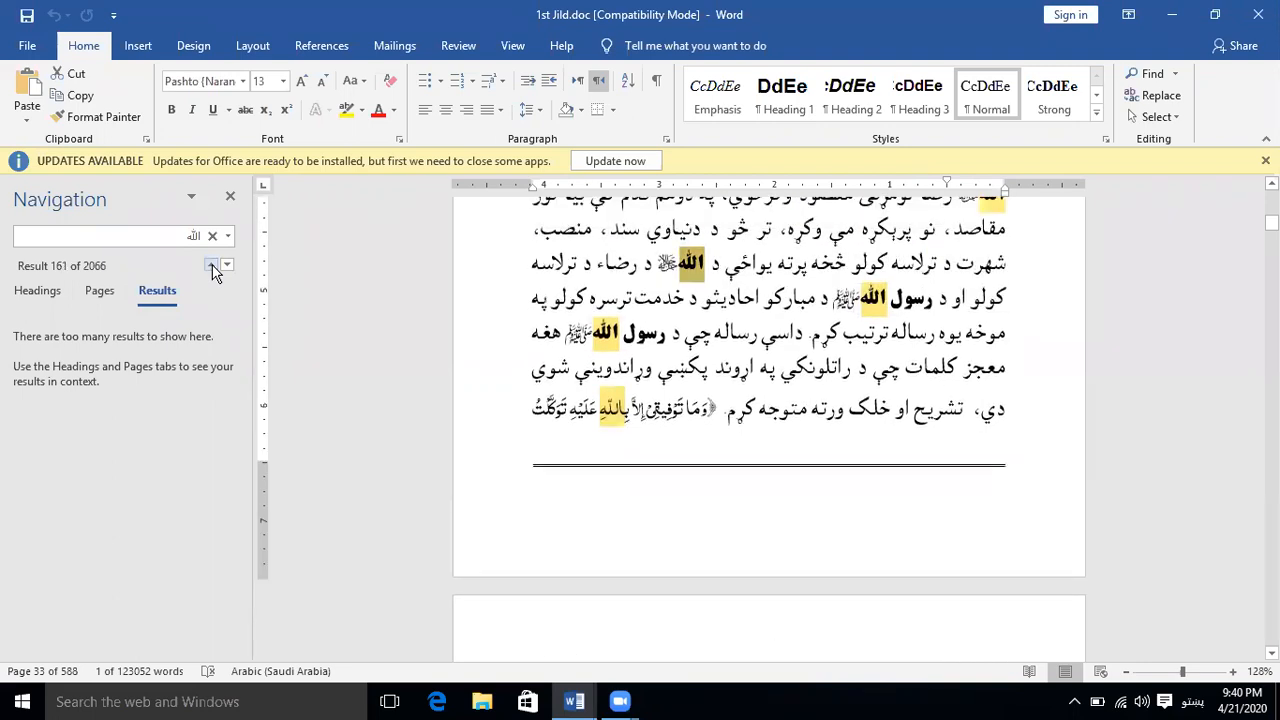
pyautogui.click(211, 266)
pyautogui.click(211, 266)
pyautogui.click(211, 266)
pyautogui.click(211, 266)
pyautogui.click(211, 266)
pyautogui.click(211, 266)
pyautogui.doubleClick(211, 266)
pyautogui.click(211, 266)
pyautogui.doubleClick(211, 266)
pyautogui.doubleClick(211, 266)
pyautogui.doubleClick(211, 266)
pyautogui.click(211, 266)
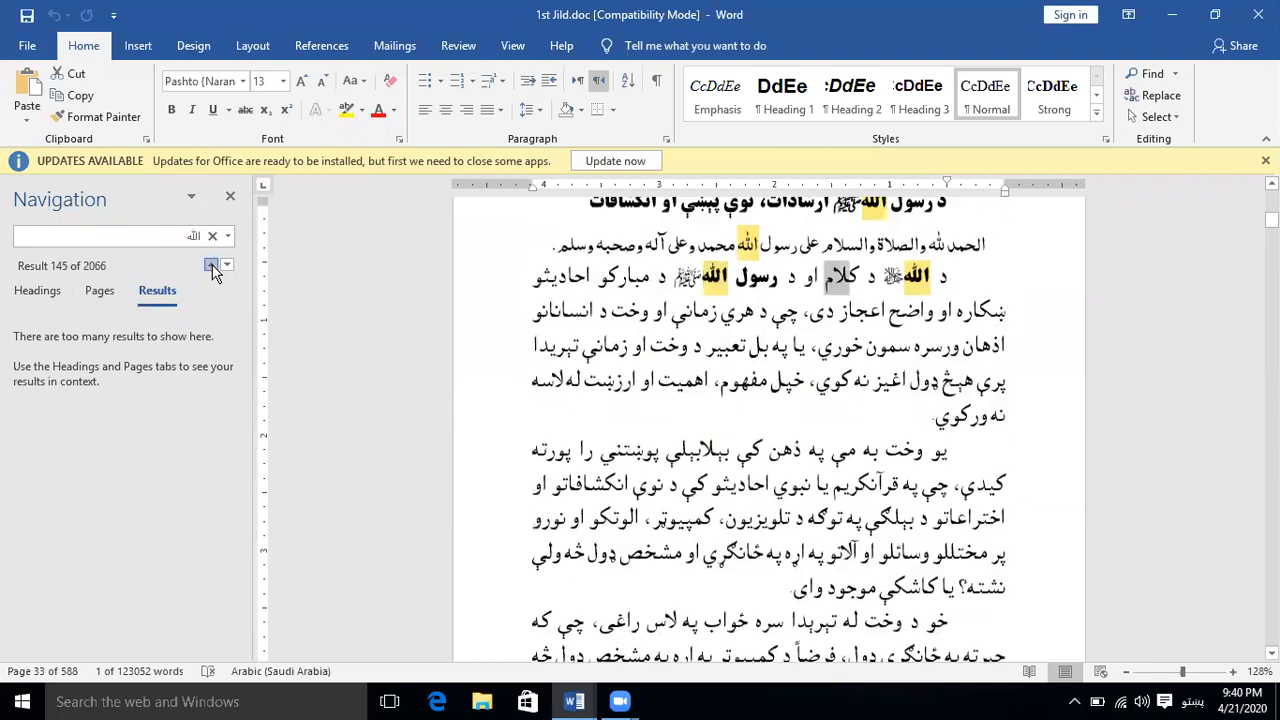
pyautogui.doubleClick(211, 266)
pyautogui.click(211, 266)
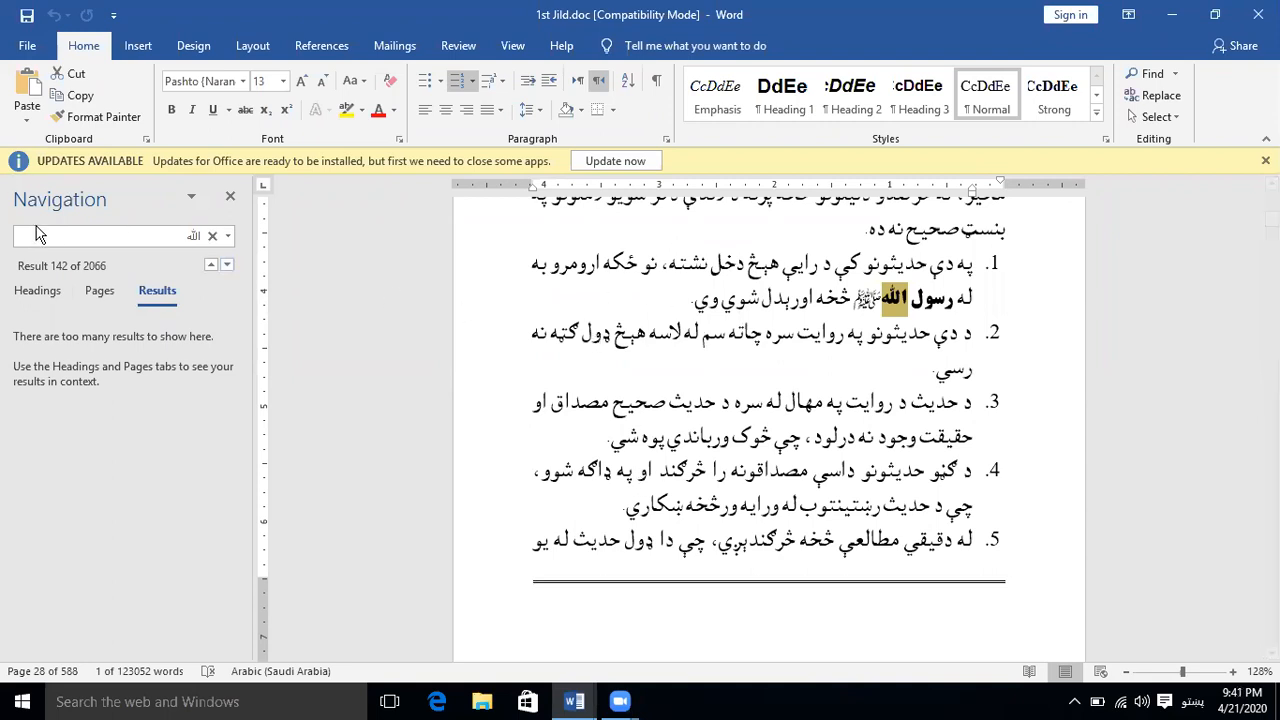
pyautogui.click(229, 203)
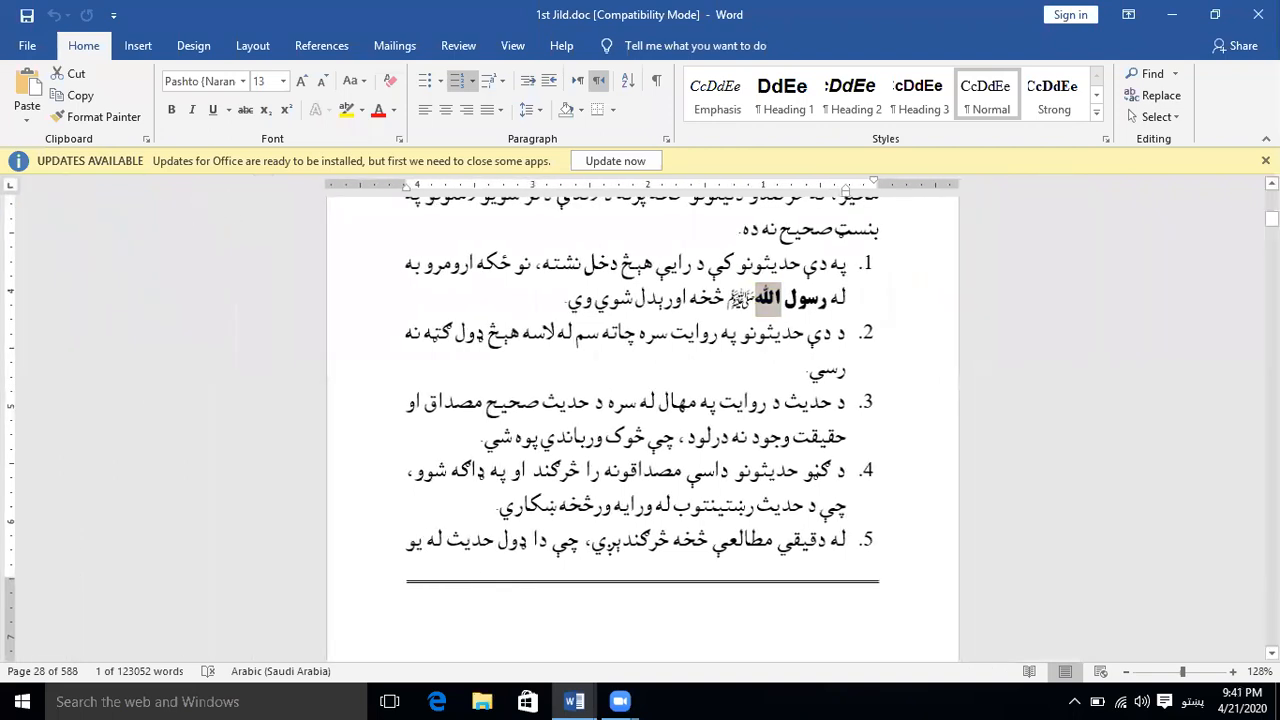
# Open Find and Replace, search for "رسول" instead of "الله", and step through its next occurrences
pyautogui.click(1186, 96)
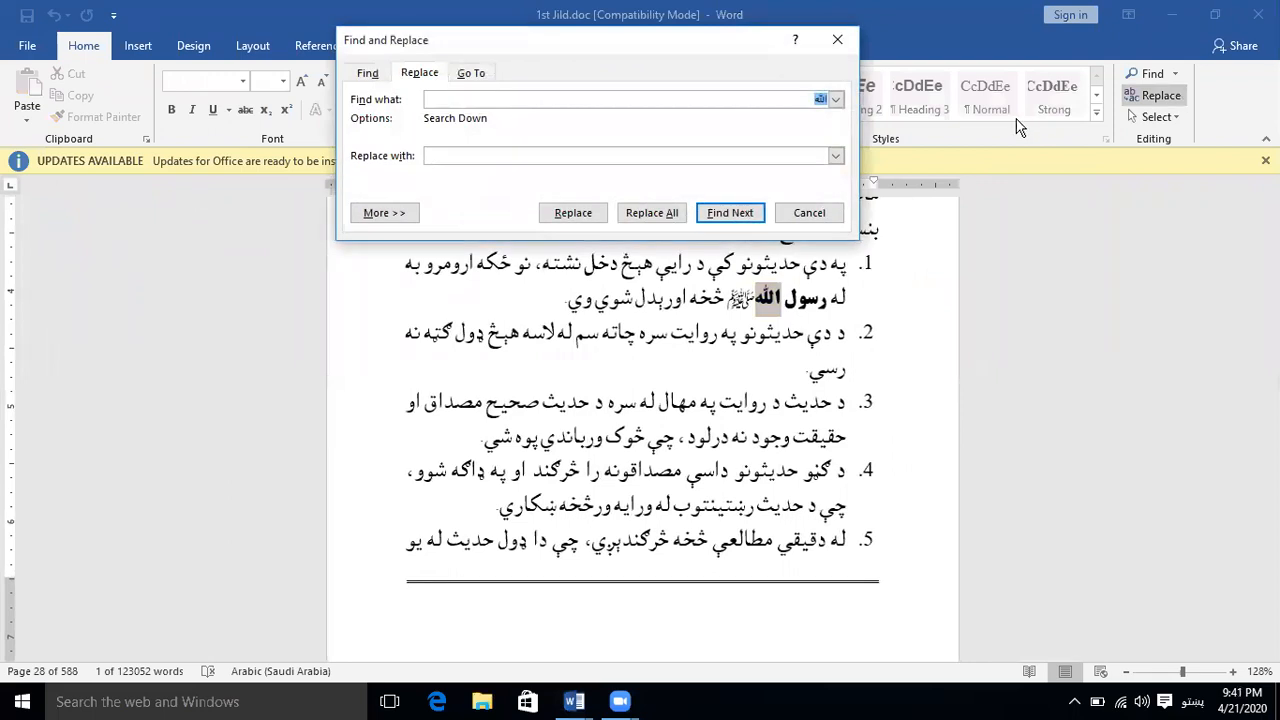
pyautogui.moveTo(418, 43); pyautogui.dragTo(430, 112)
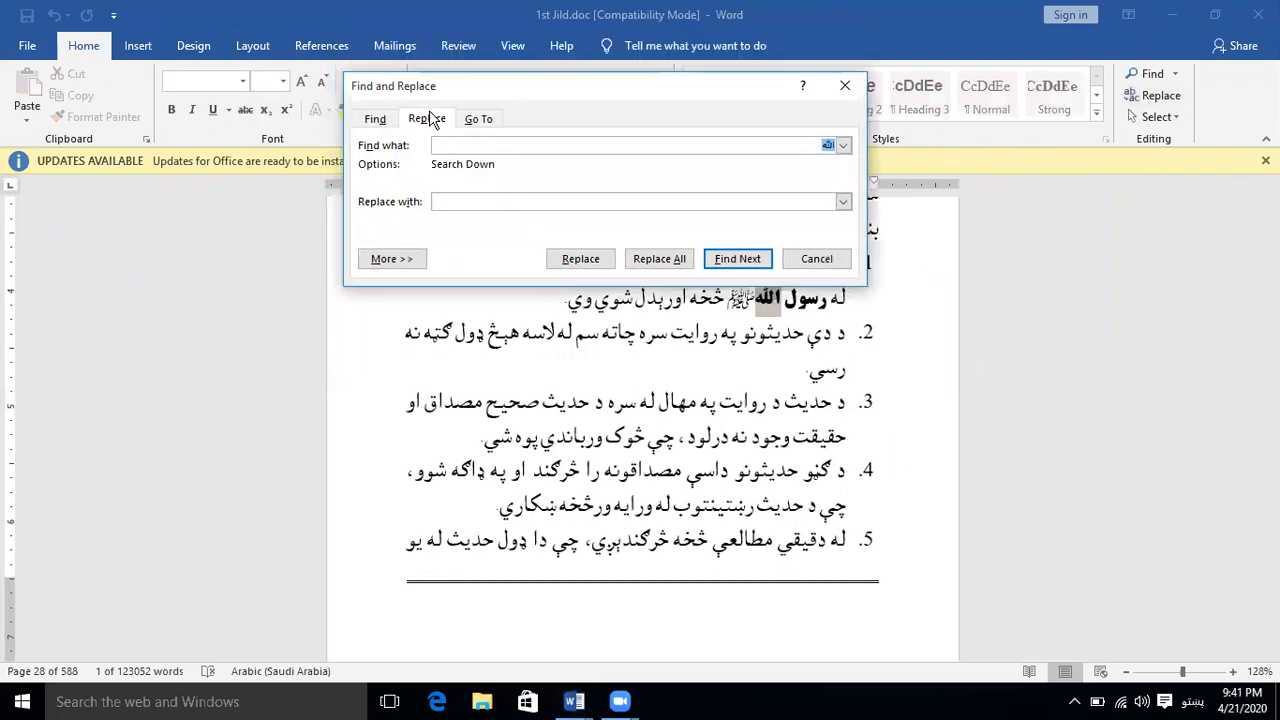
pyautogui.click(378, 120)
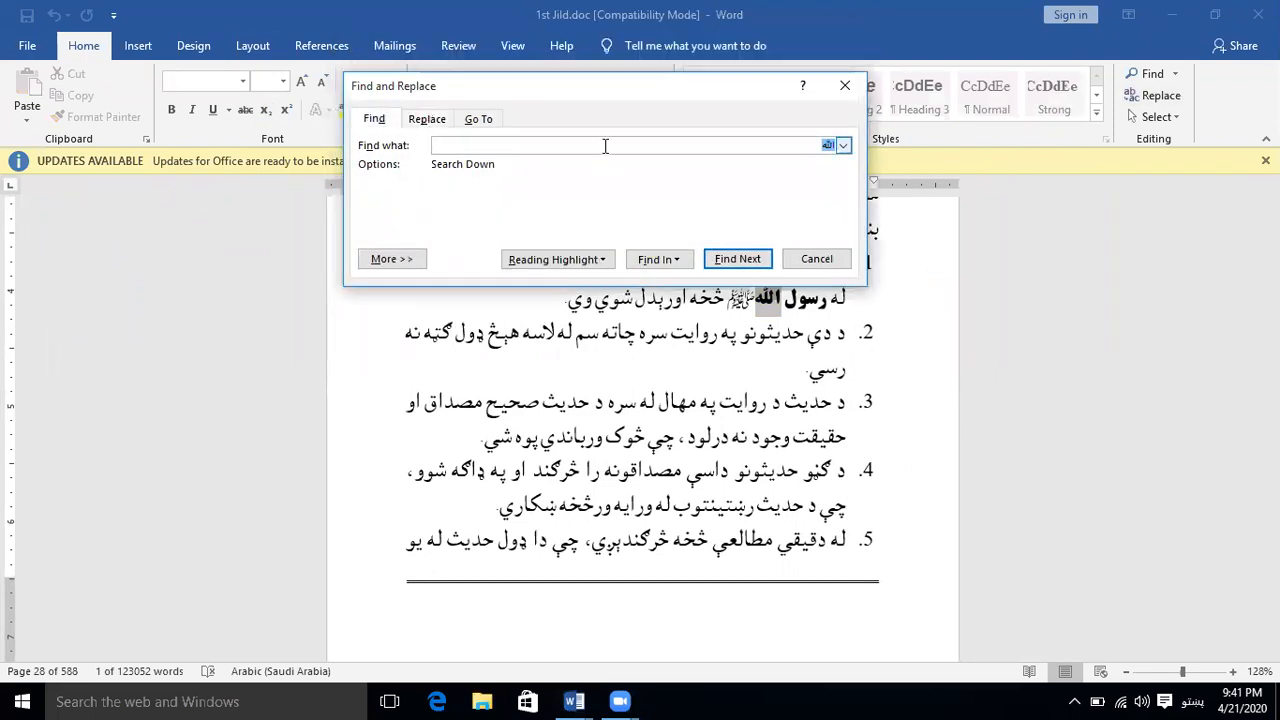
pyautogui.press('BackSpace')
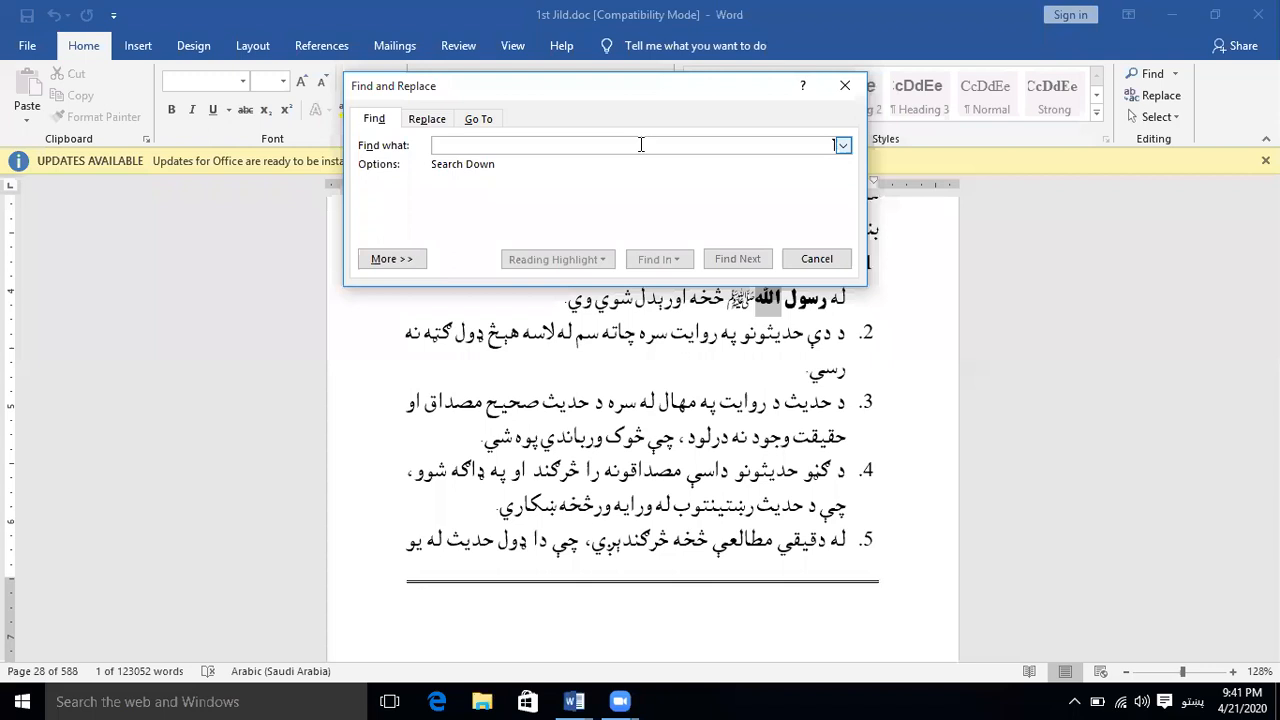
pyautogui.write('ا')
pyautogui.write('سول')
pyautogui.click(745, 259)
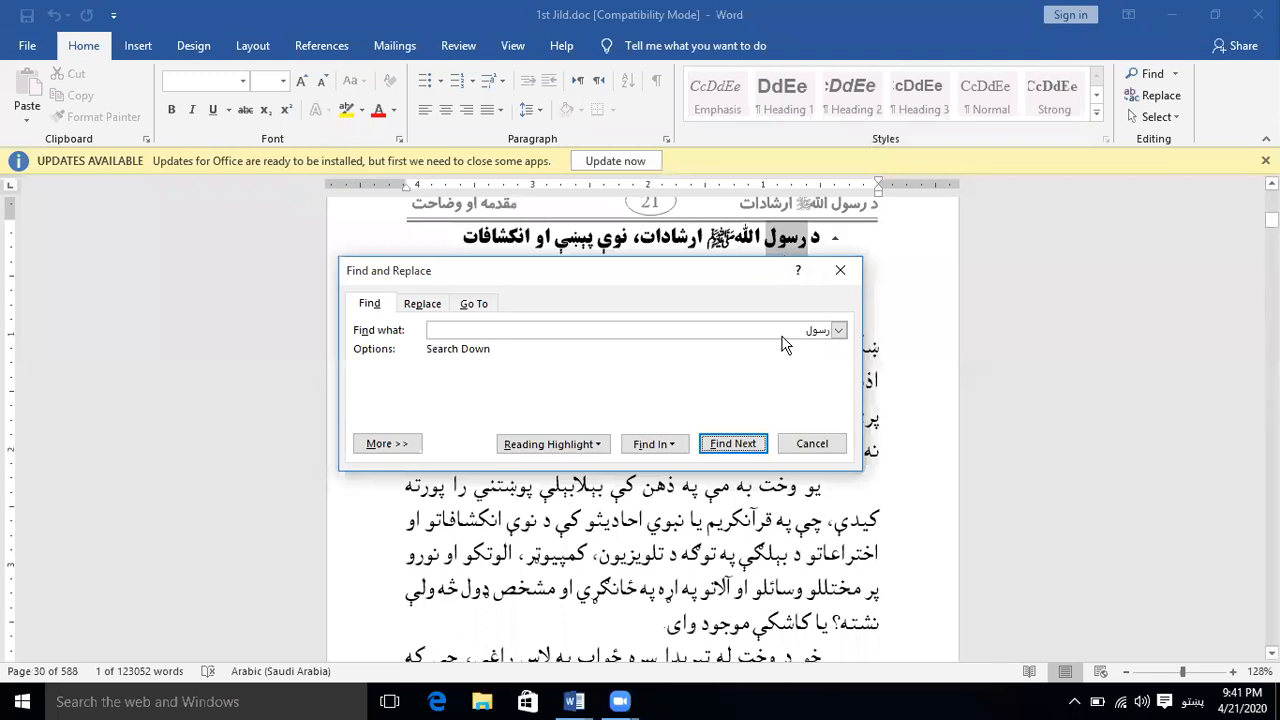
pyautogui.click(733, 443)
pyautogui.click(736, 221)
pyautogui.click(736, 221)
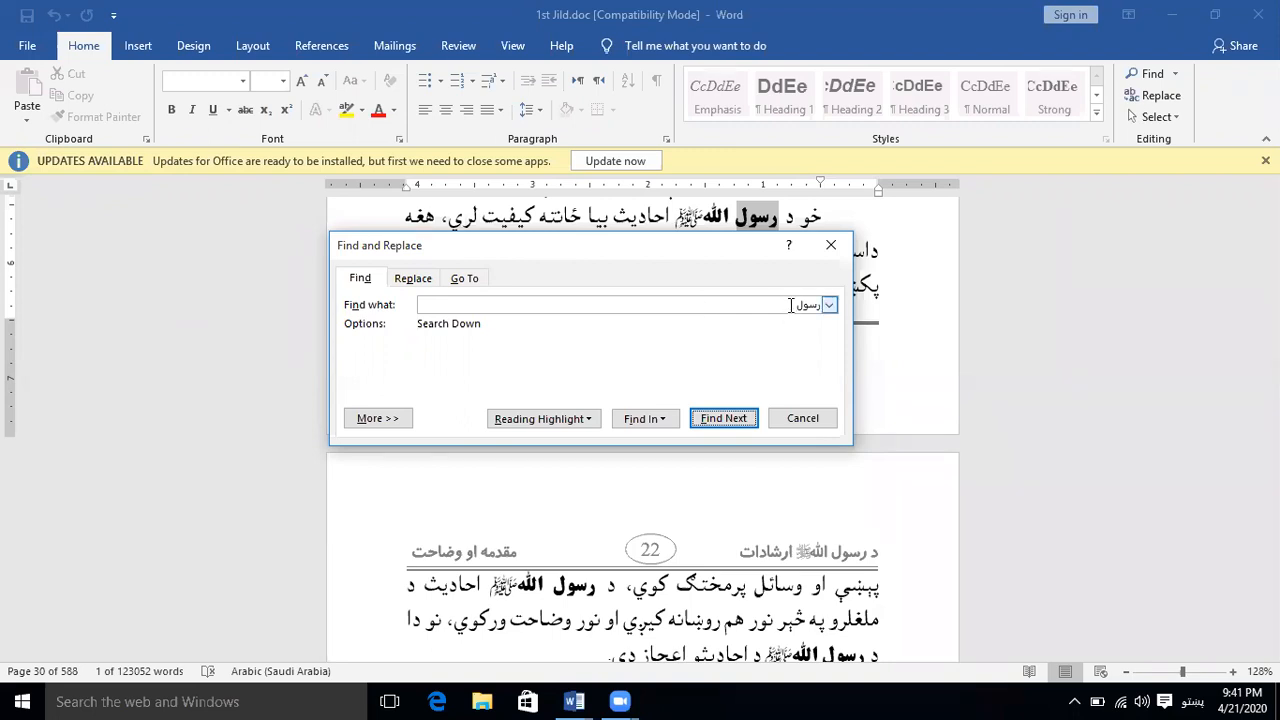
# Set the replacement text to "نبي" and replace only the first body-text occurrence of "رسول" on page 22
pyautogui.click(413, 279)
pyautogui.click(777, 365)
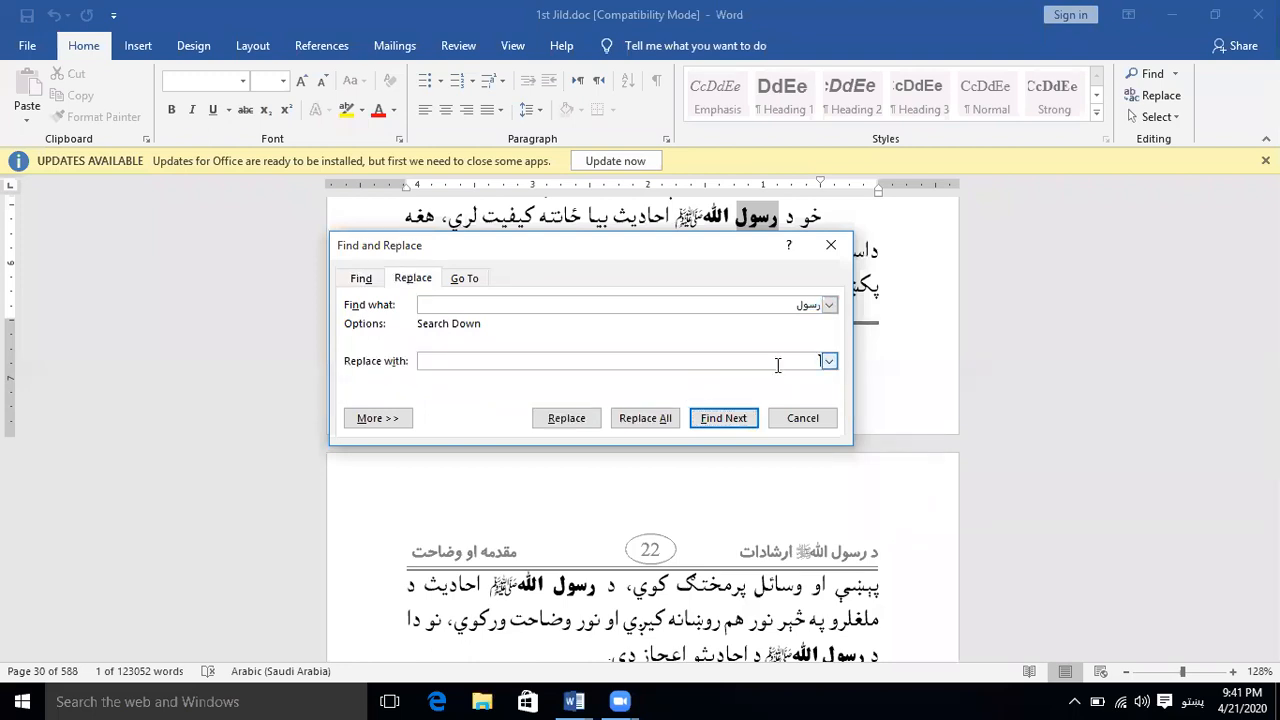
pyautogui.write('ا')
pyautogui.write('بي')
pyautogui.click(706, 425)
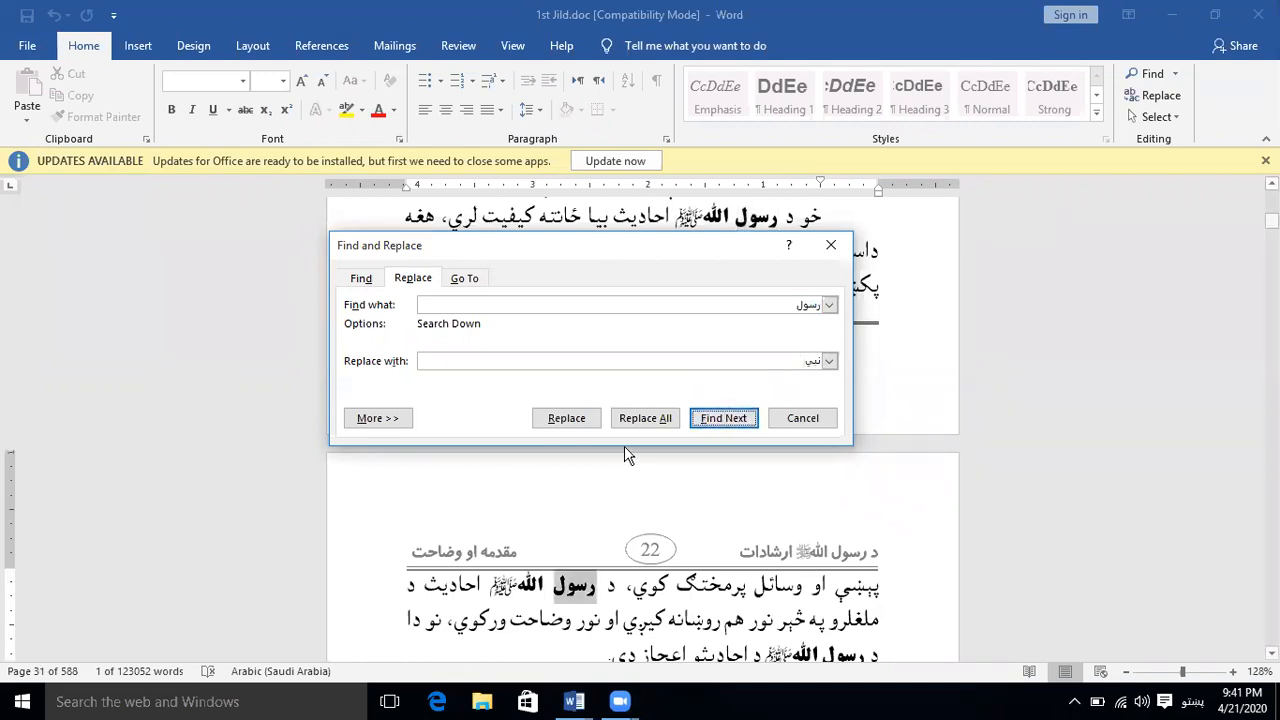
pyautogui.click(558, 421)
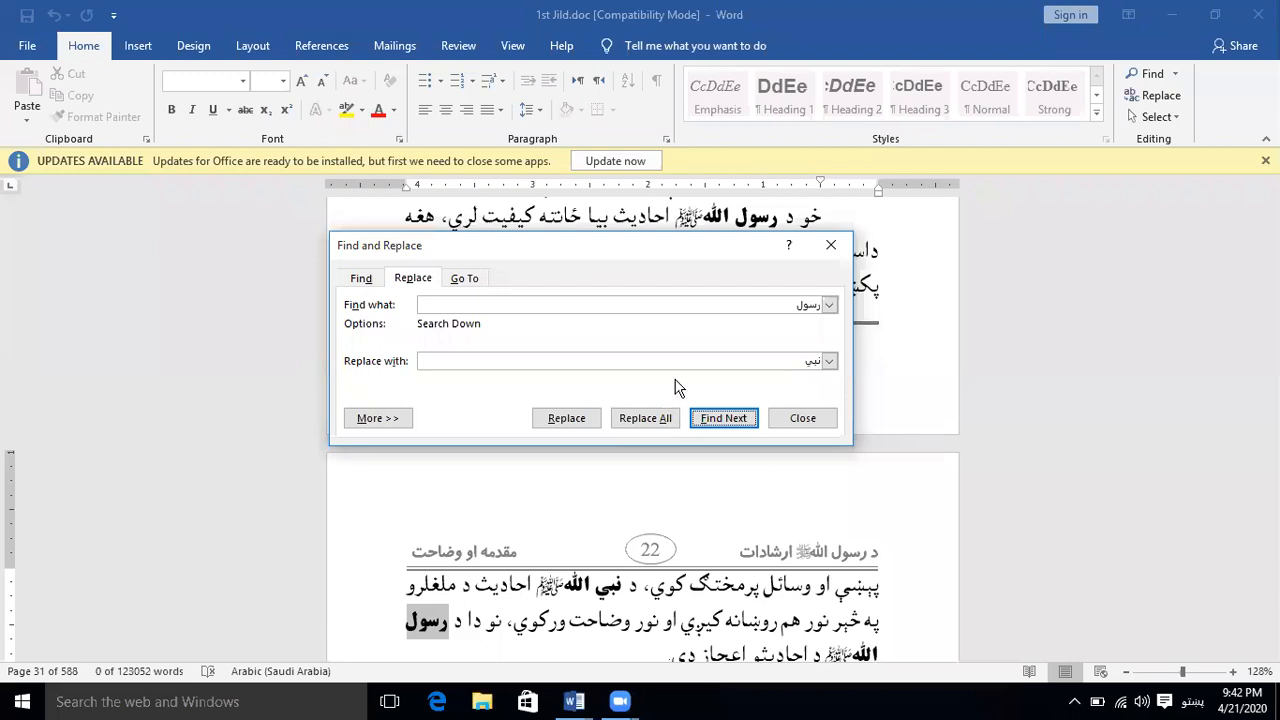
# Clear both the replacement text and the search text, and close the Find and Replace dialog
pyautogui.click(781, 361)
pyautogui.press('BackSpace')
pyautogui.press('BackSpace')
pyautogui.press('BackSpace')
pyautogui.click(785, 305)
pyautogui.press('BackSpace')
pyautogui.press('BackSpace')
pyautogui.press('BackSpace')
pyautogui.press('BackSpace')
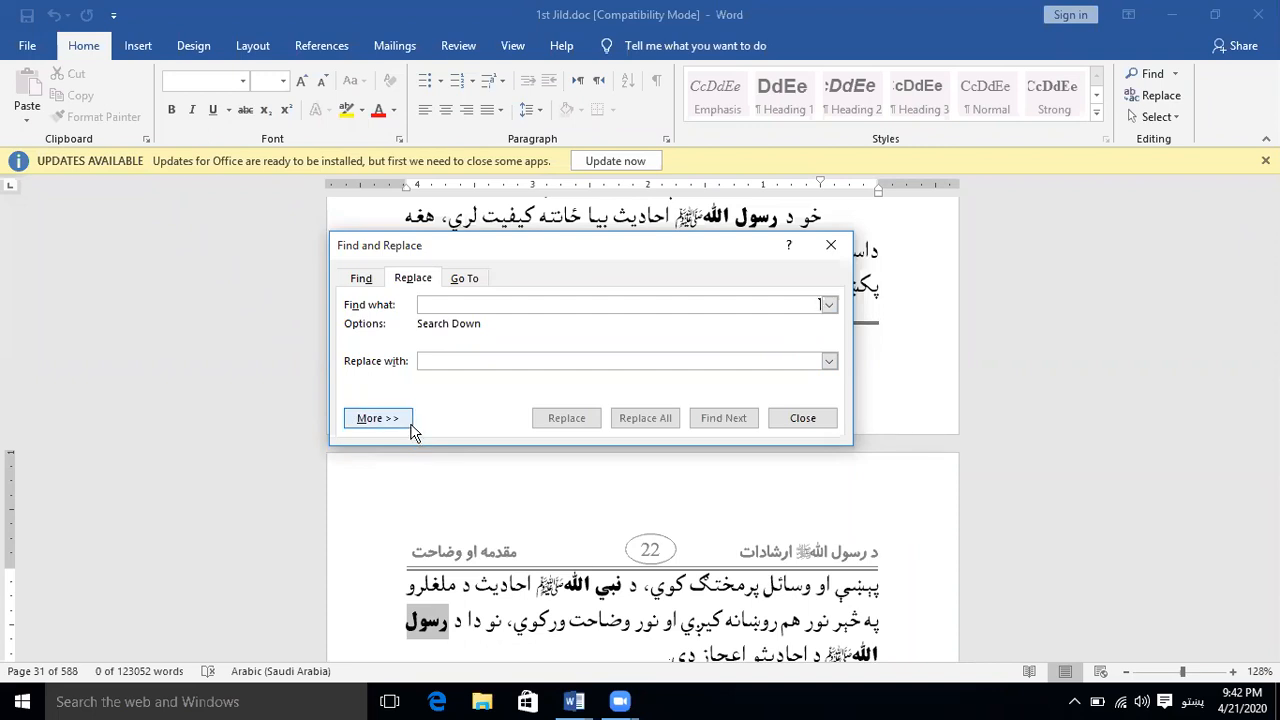
pyautogui.click(920, 400)
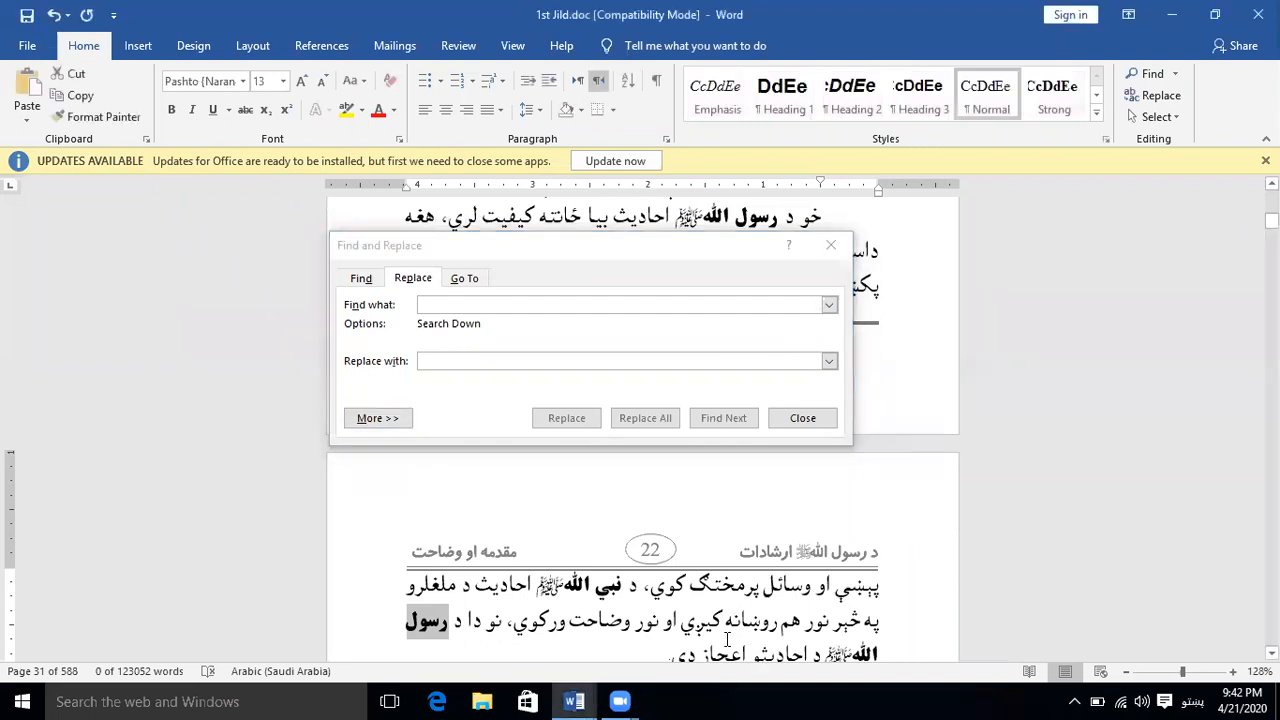
pyautogui.click(805, 420)
# Select the whole paragraph that runs from the end of page 22 onto page 23, and clear the selection
pyautogui.scroll(-5, 738, 545)
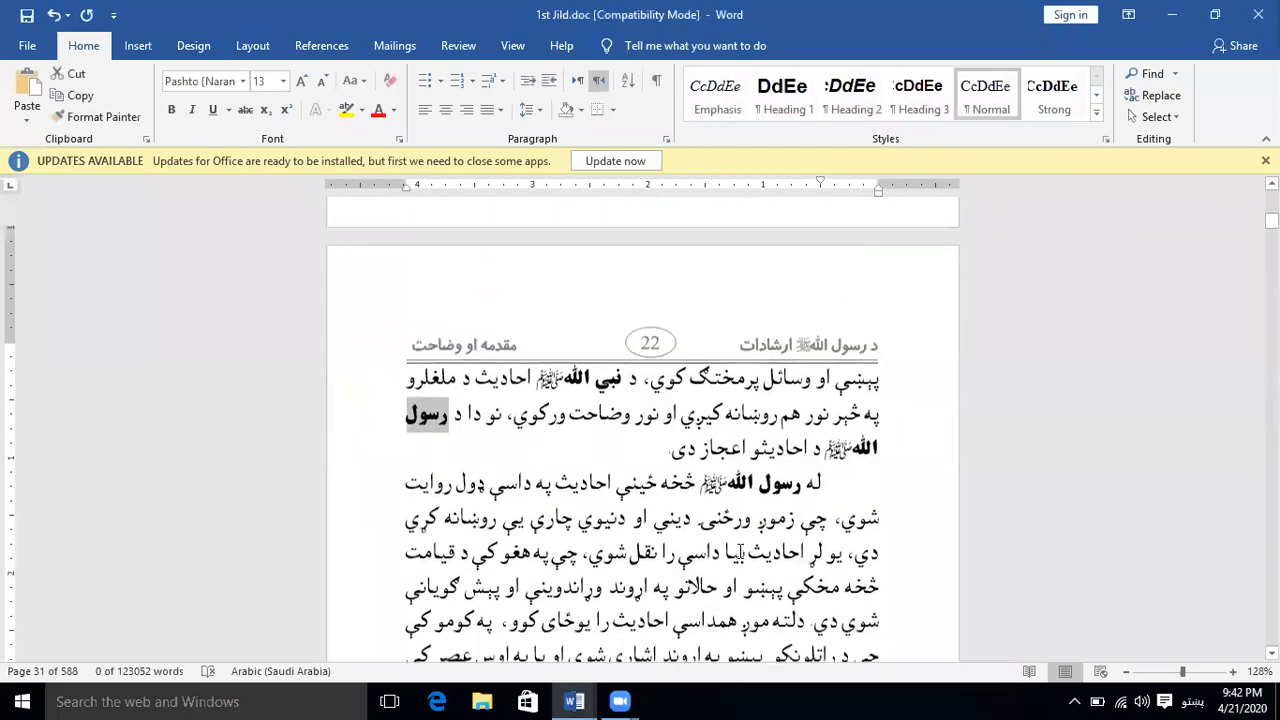
pyautogui.scroll(-15, 740, 555)
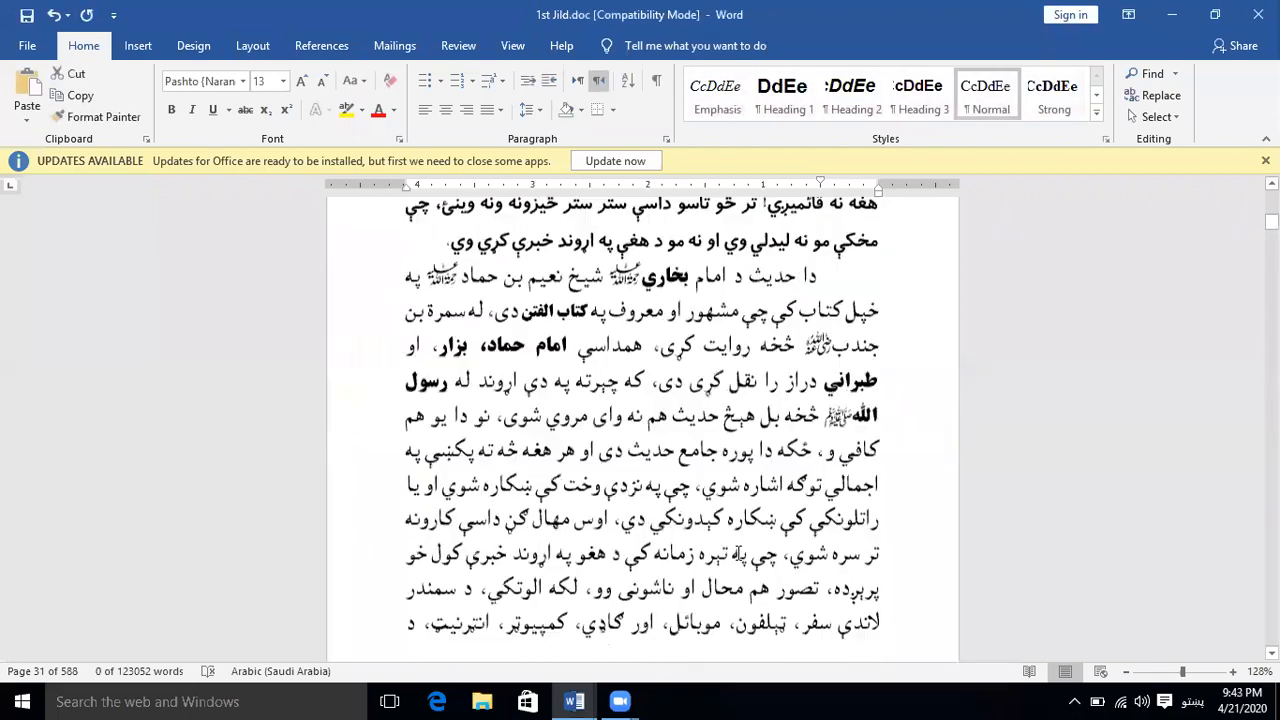
pyautogui.scroll(15, 740, 560)
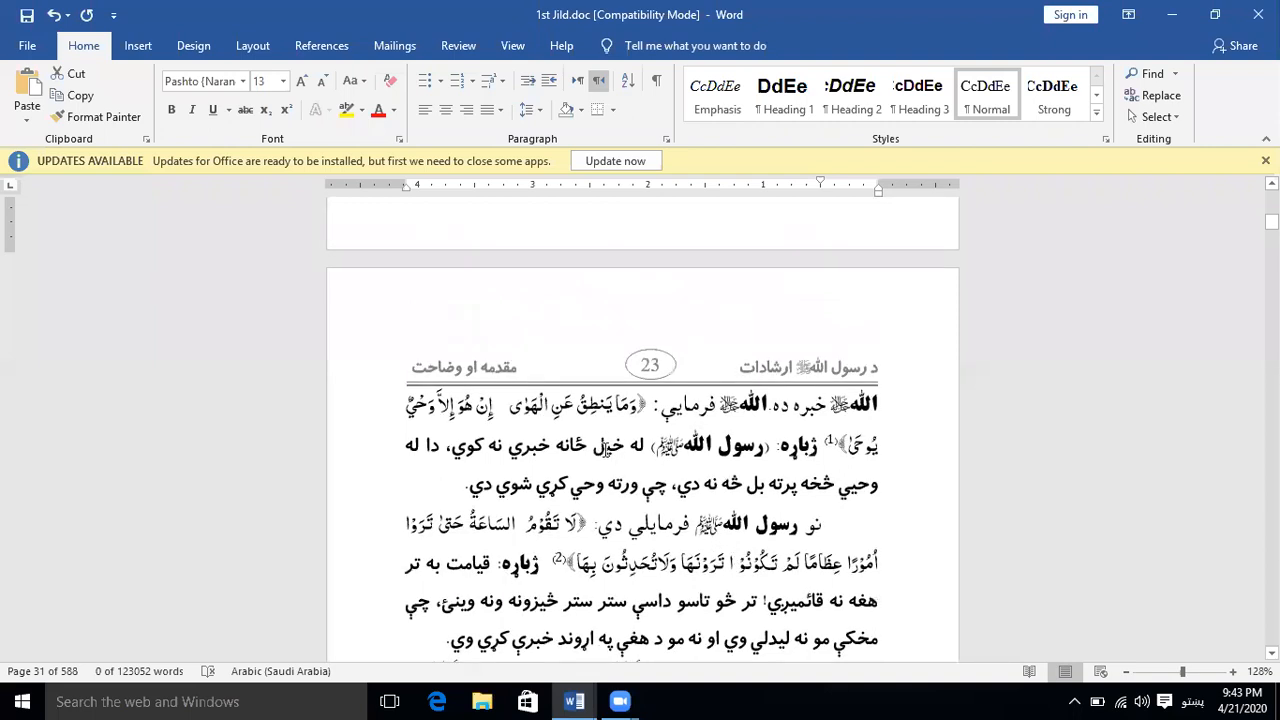
pyautogui.scroll(3, 618, 457)
pyautogui.scroll(2, 618, 457)
pyautogui.click(776, 317)
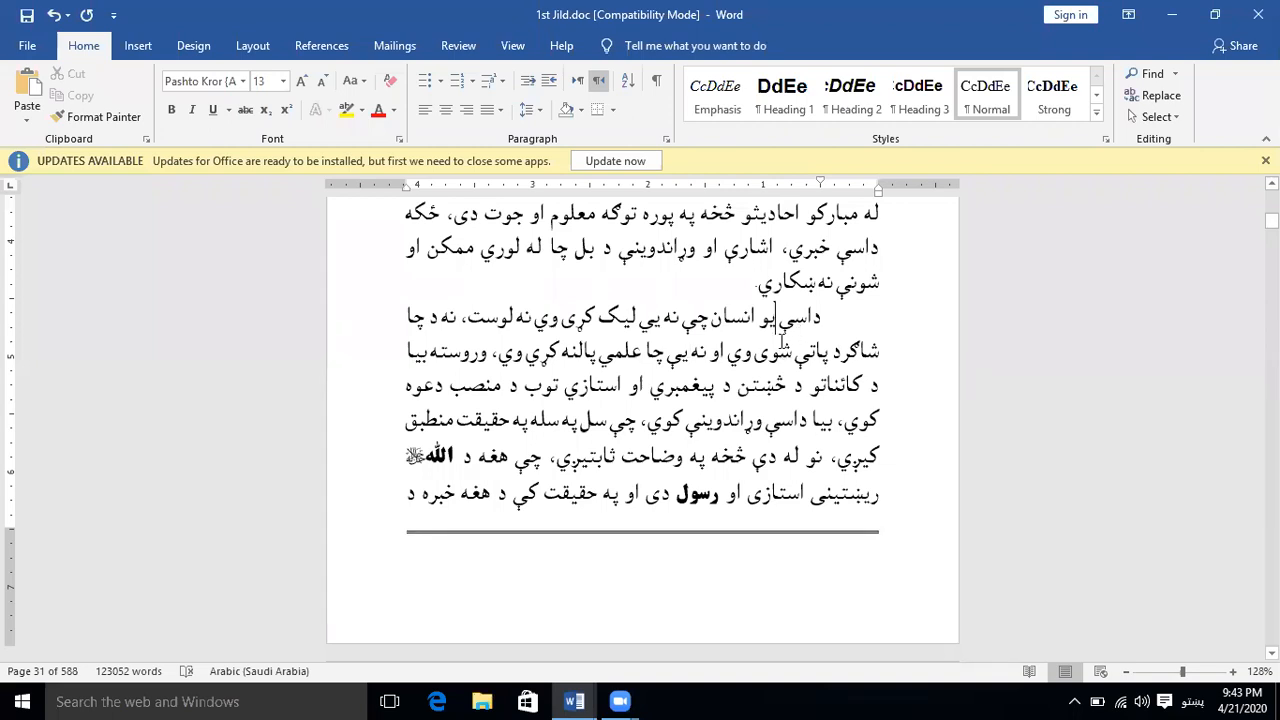
pyautogui.doubleClick(768, 350)
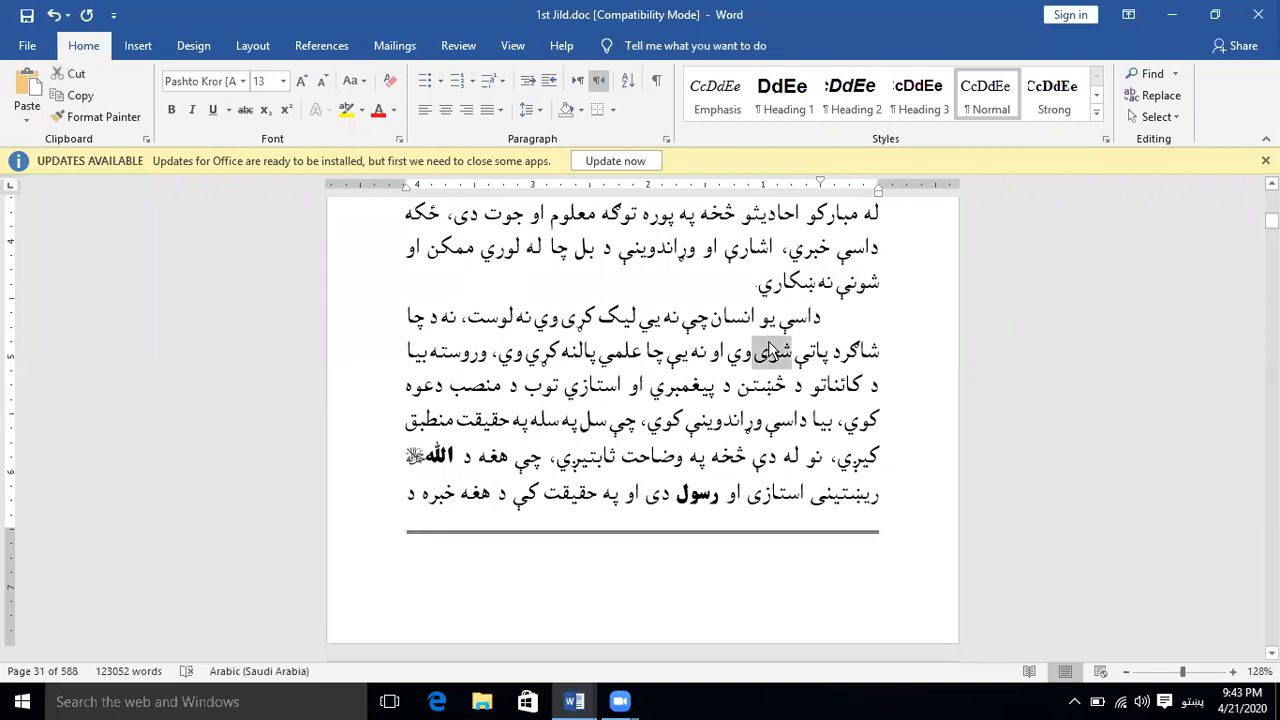
pyautogui.tripleClick(768, 350)
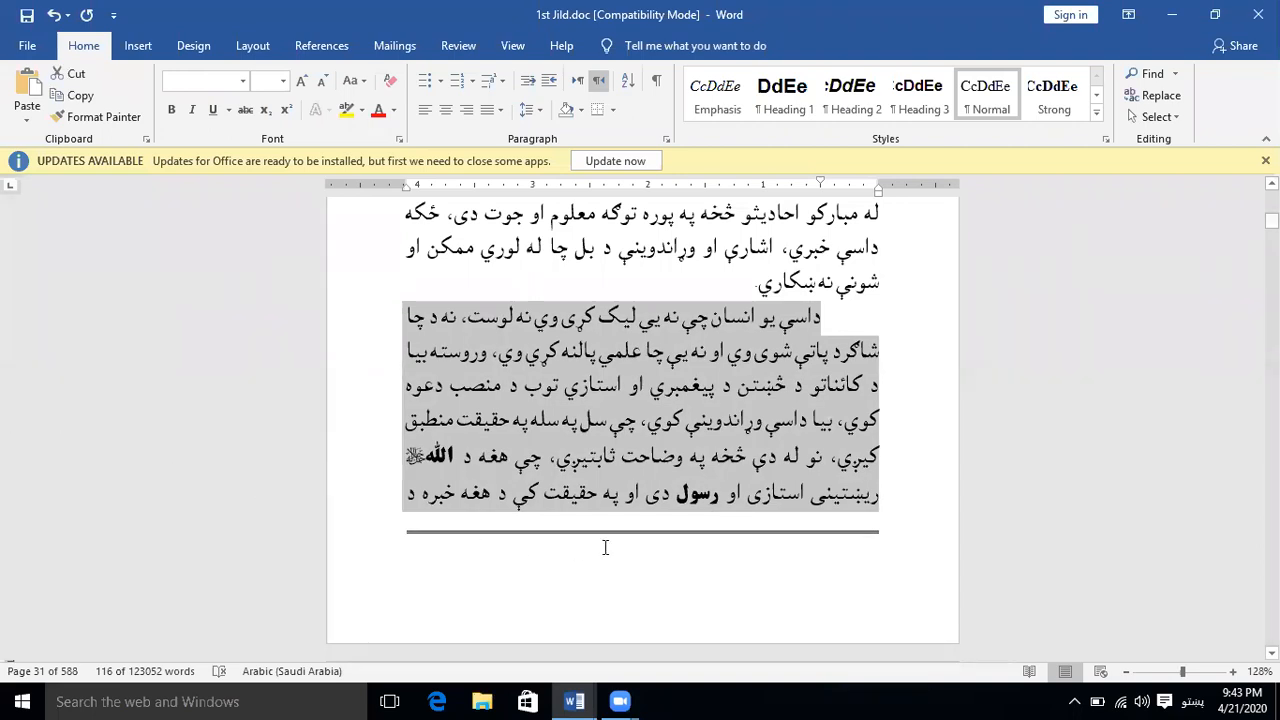
pyautogui.scroll(-5, 613, 540)
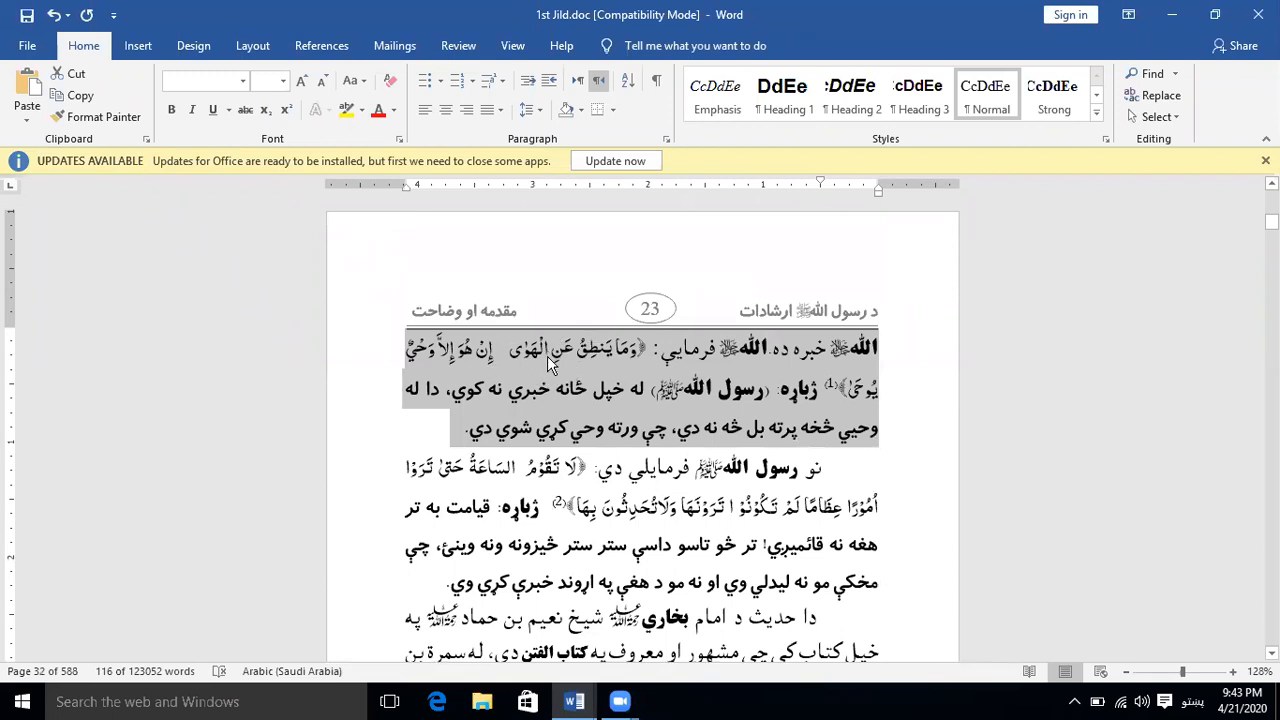
pyautogui.click(626, 398)
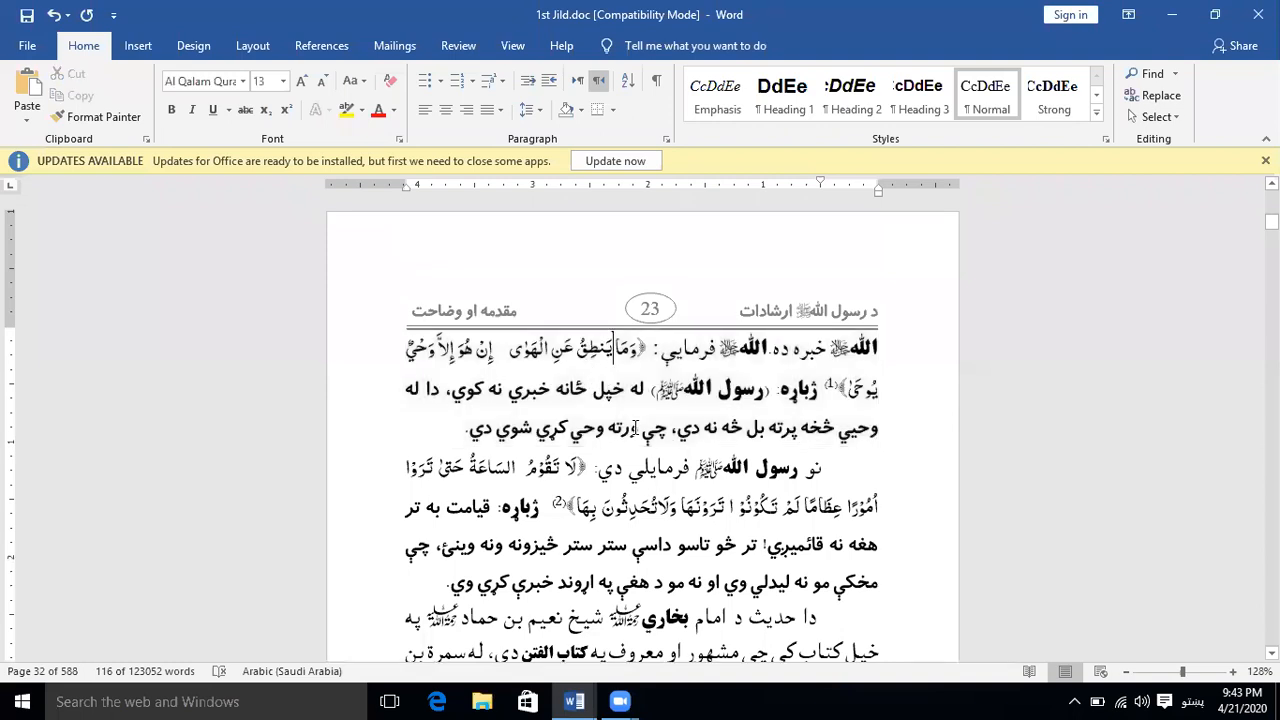
pyautogui.click(624, 390)
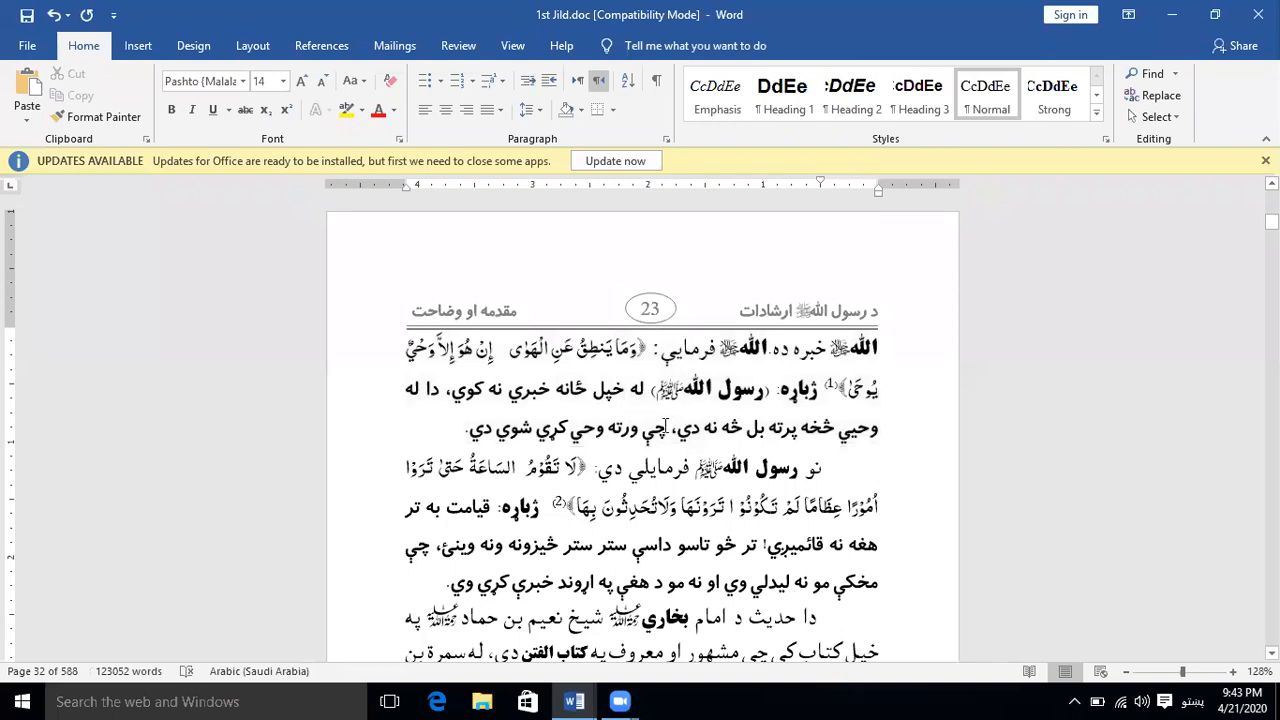
pyautogui.scroll(-1, 665, 425)
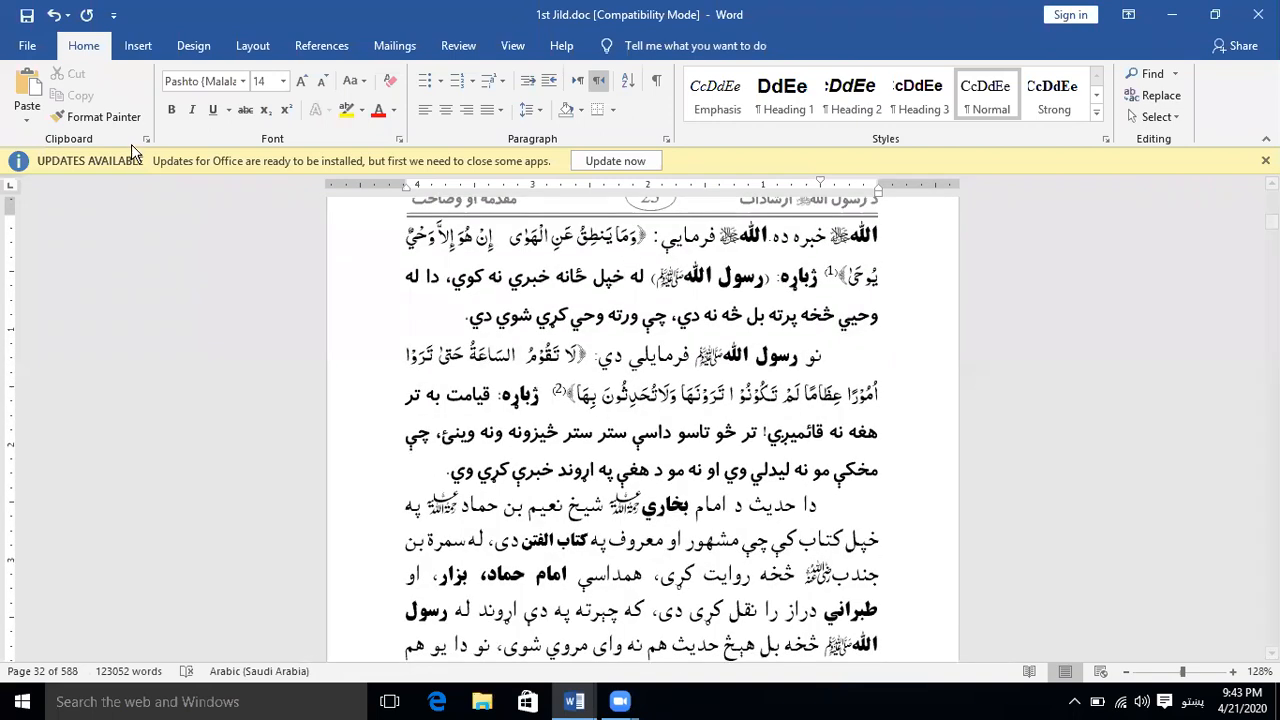
# Open Find and Replace with its extra search options and set the search format to complex script font size 13
pyautogui.click(1138, 98)
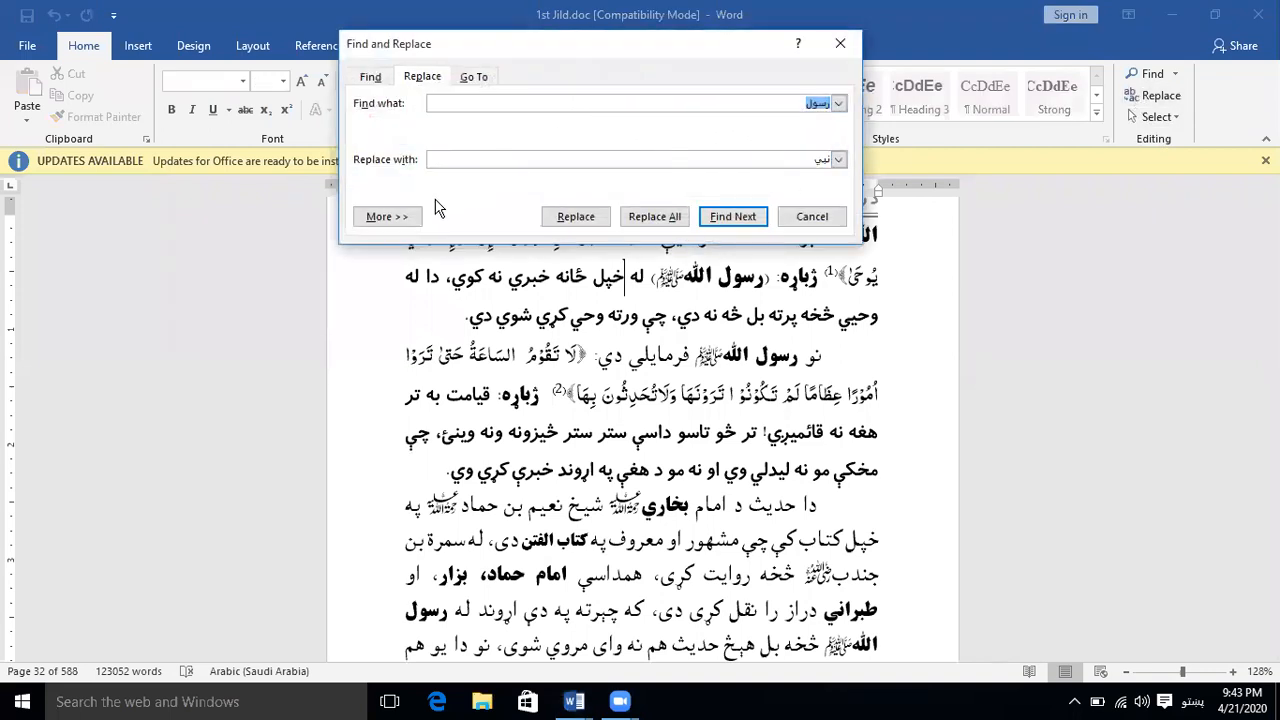
pyautogui.click(401, 216)
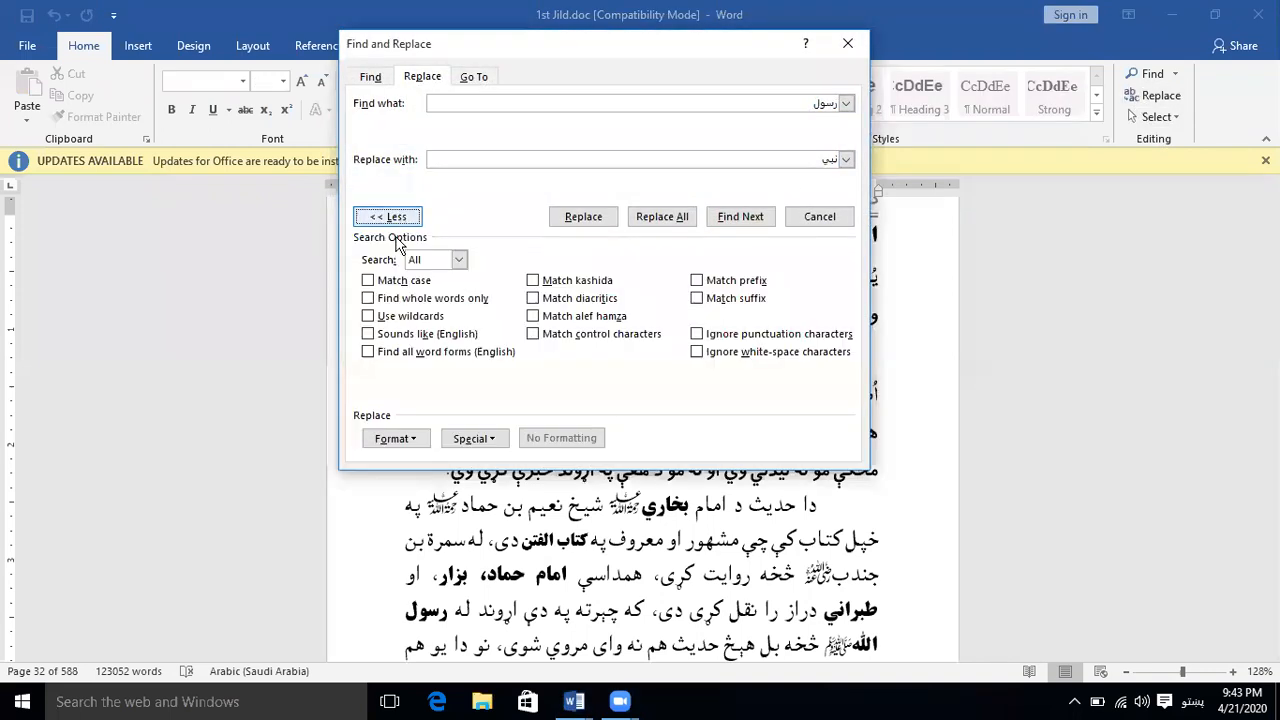
pyautogui.click(416, 438)
pyautogui.click(414, 457)
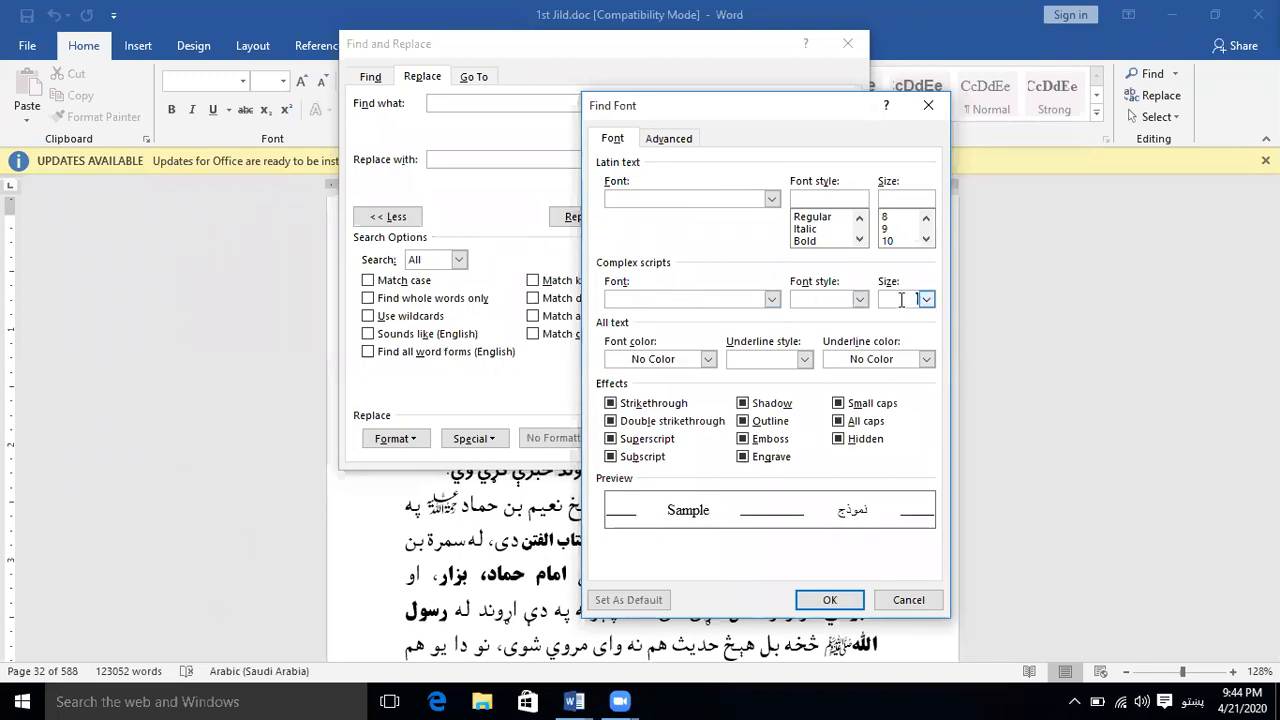
pyautogui.write('13')
pyautogui.click(843, 602)
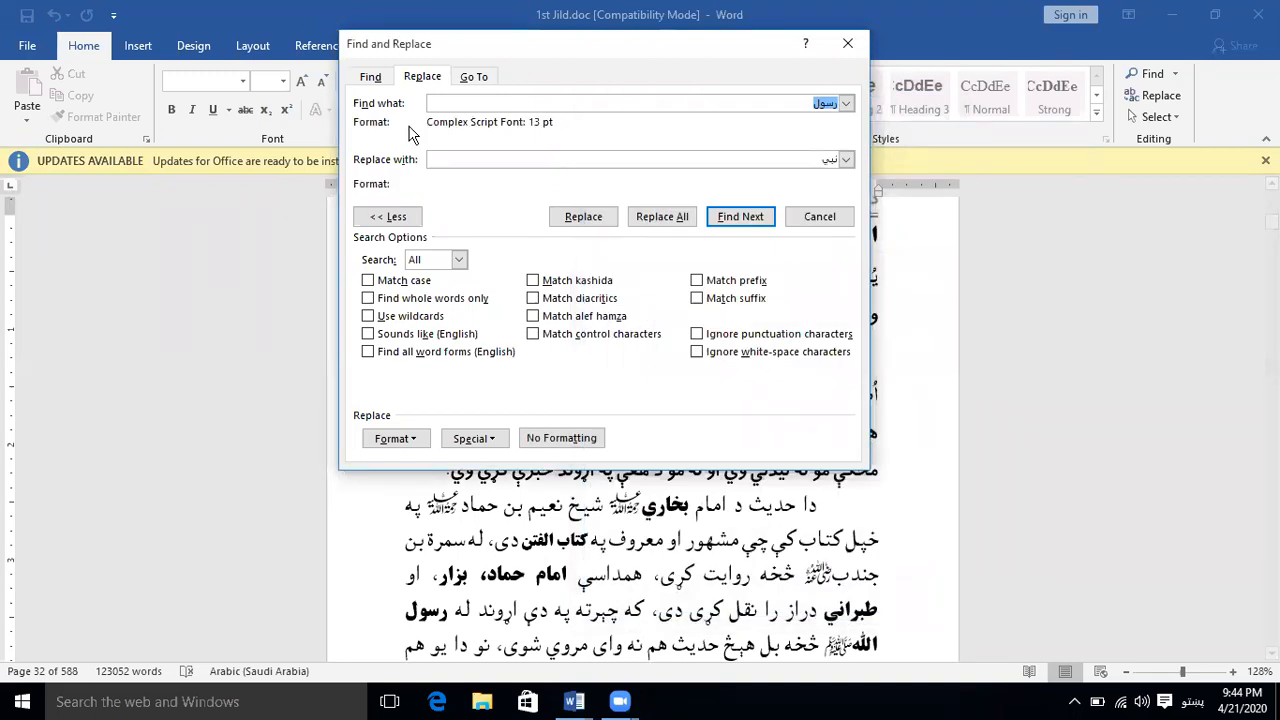
# Clear both the search text and the replacement text, keeping only the search formatting
pyautogui.click(801, 102)
pyautogui.press('BackSpace')
pyautogui.press('BackSpace')
pyautogui.press('BackSpace')
pyautogui.press('BackSpace')
pyautogui.click(770, 159)
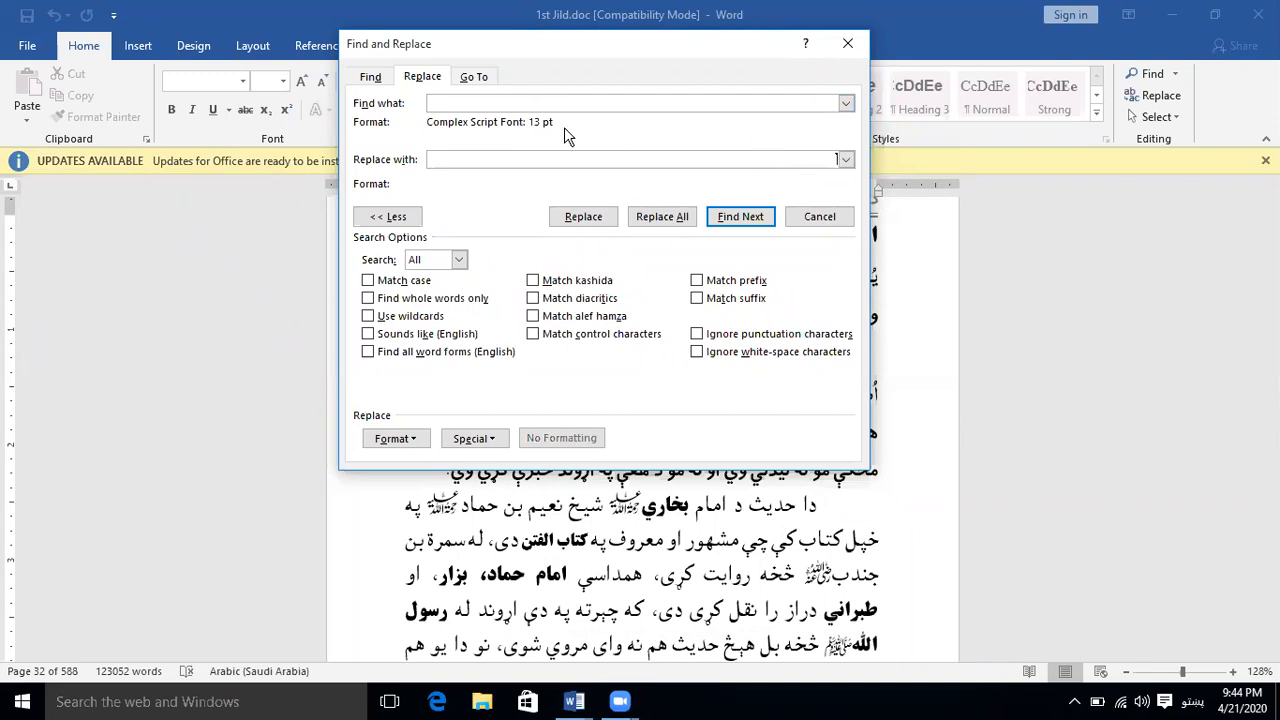
# Step through the next passages formatted in 13 pt complex script font, and keep the extra search options expanded
pyautogui.click(742, 215)
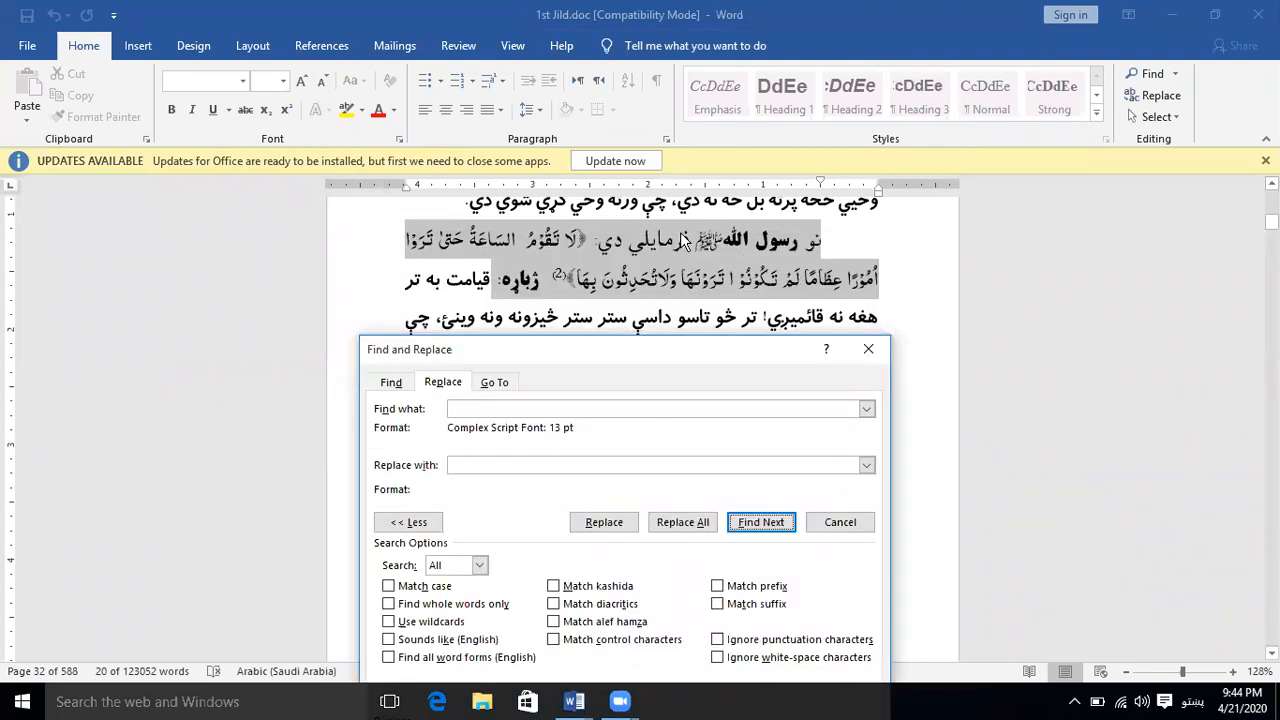
pyautogui.click(758, 522)
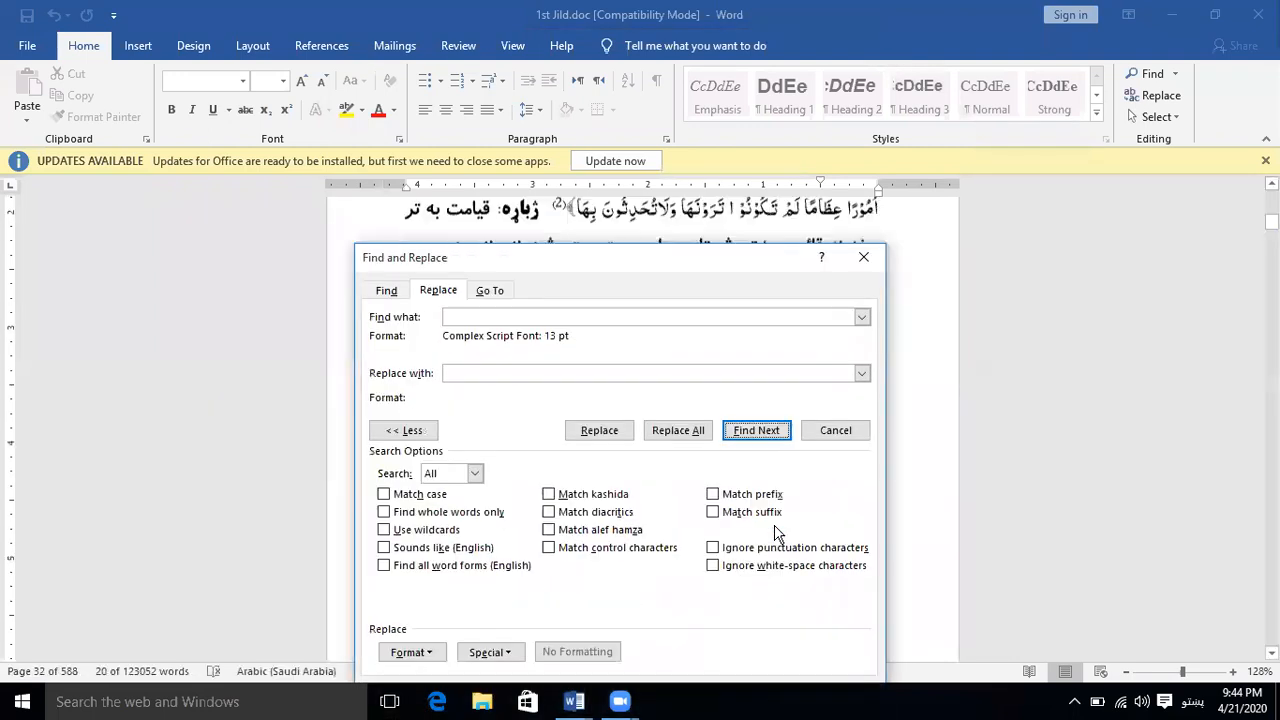
pyautogui.click(770, 443)
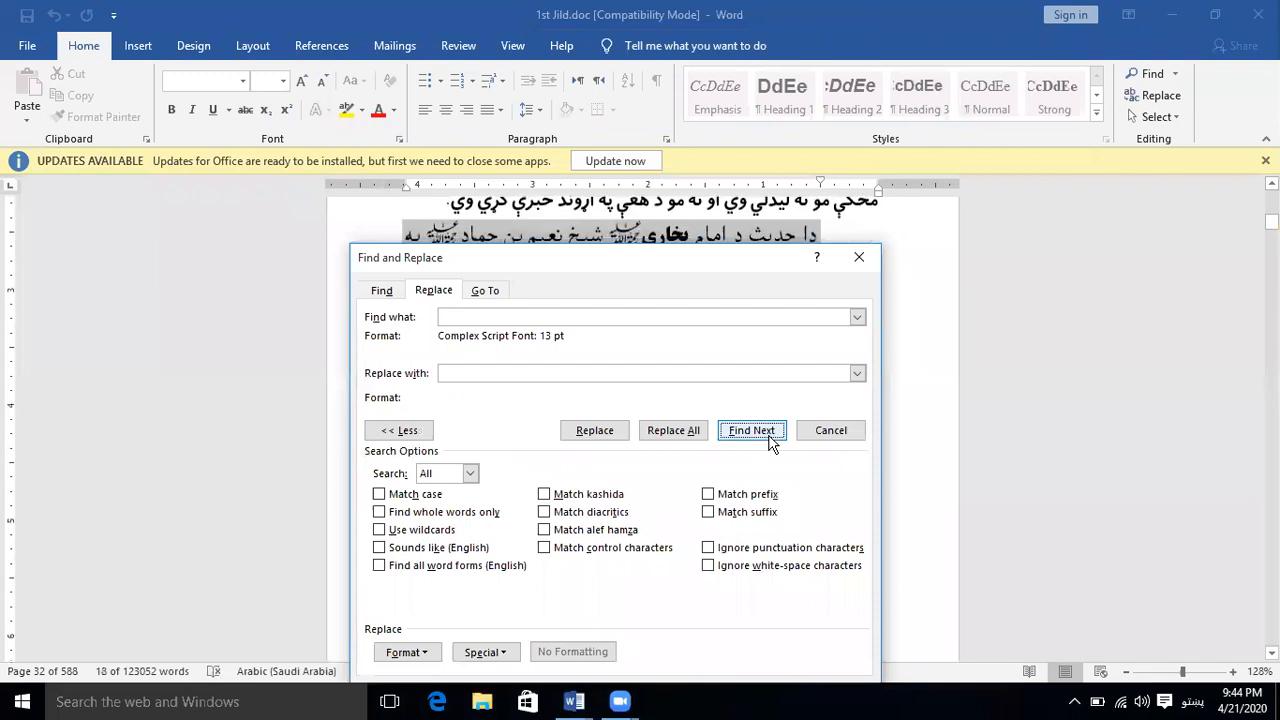
pyautogui.click(400, 430)
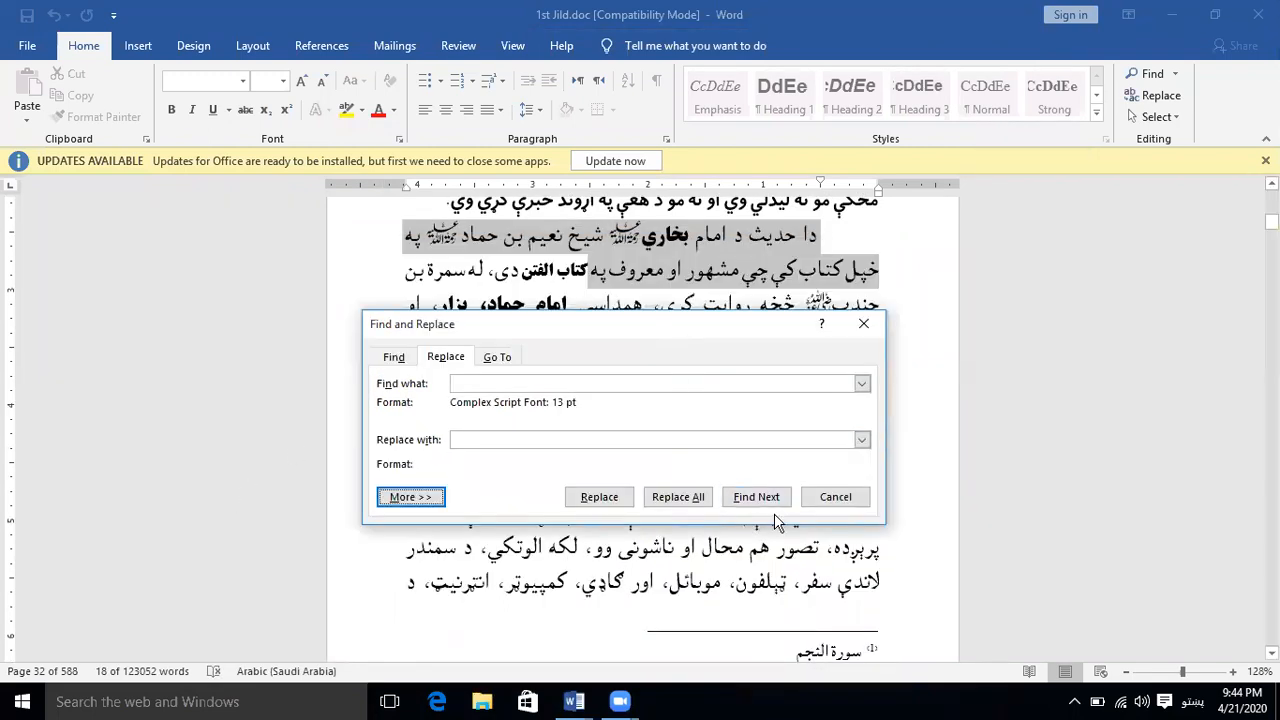
pyautogui.click(776, 507)
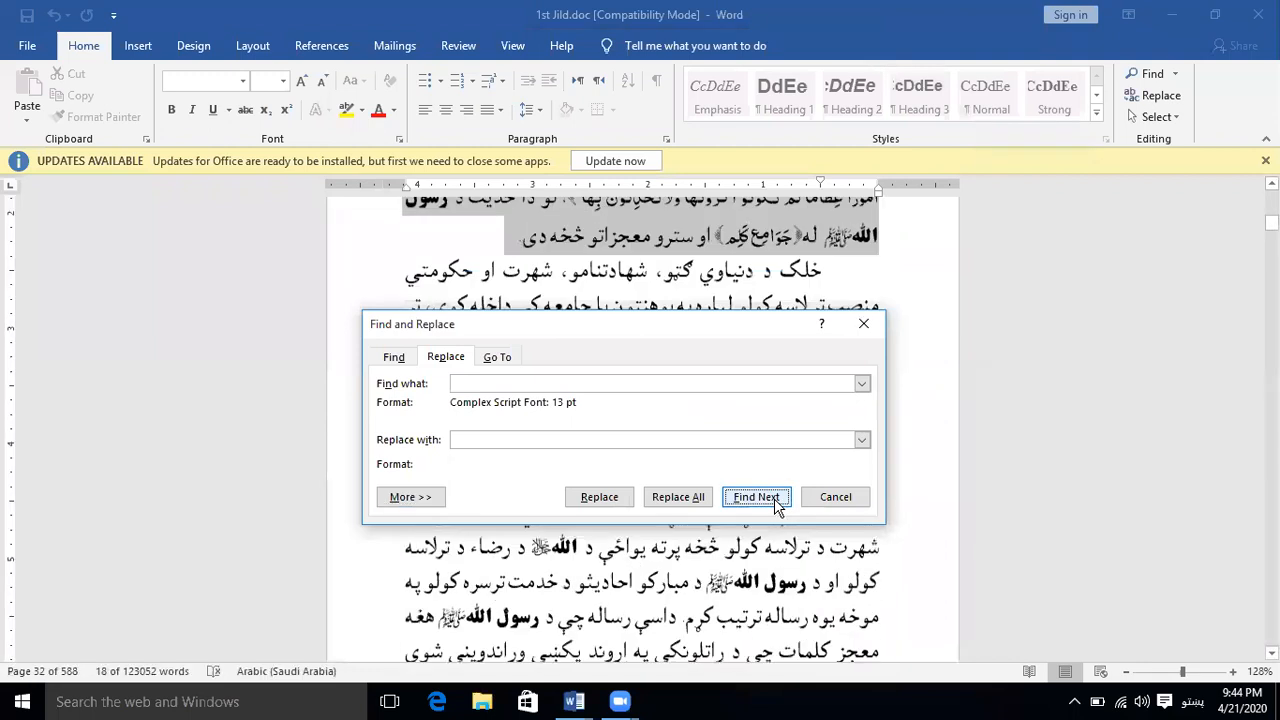
pyautogui.click(432, 502)
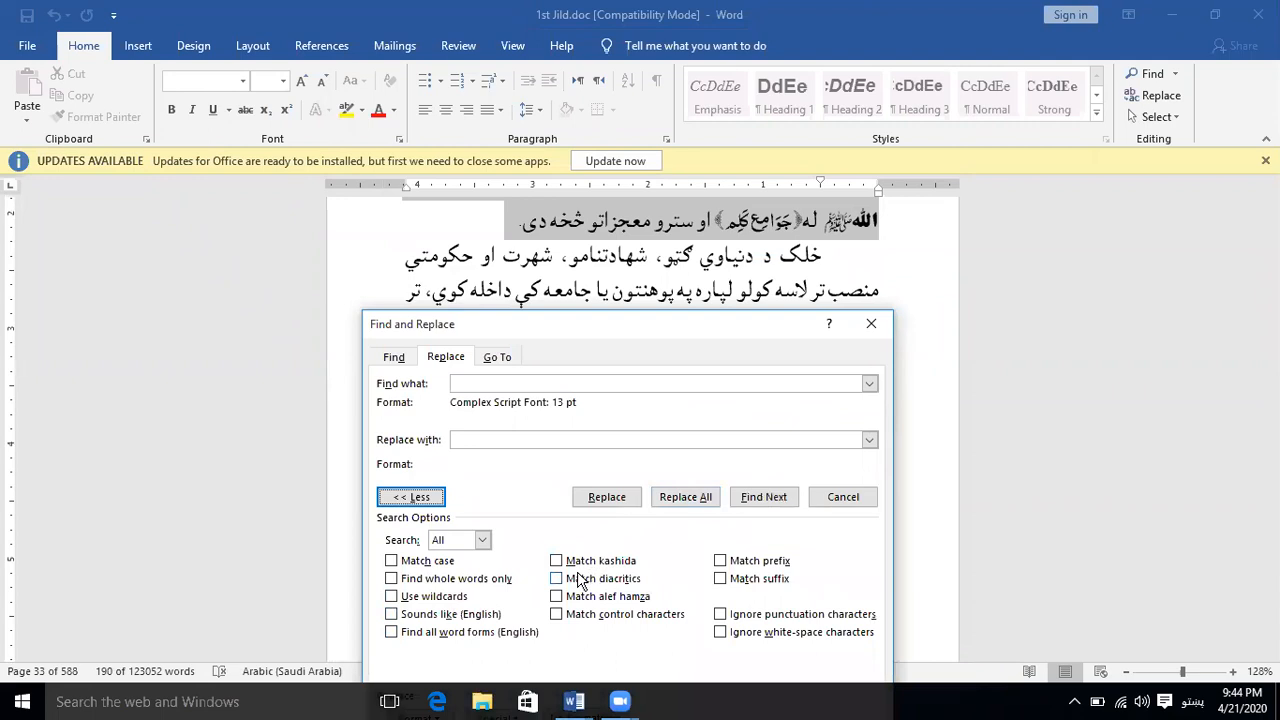
pyautogui.moveTo(632, 330); pyautogui.dragTo(637, 265)
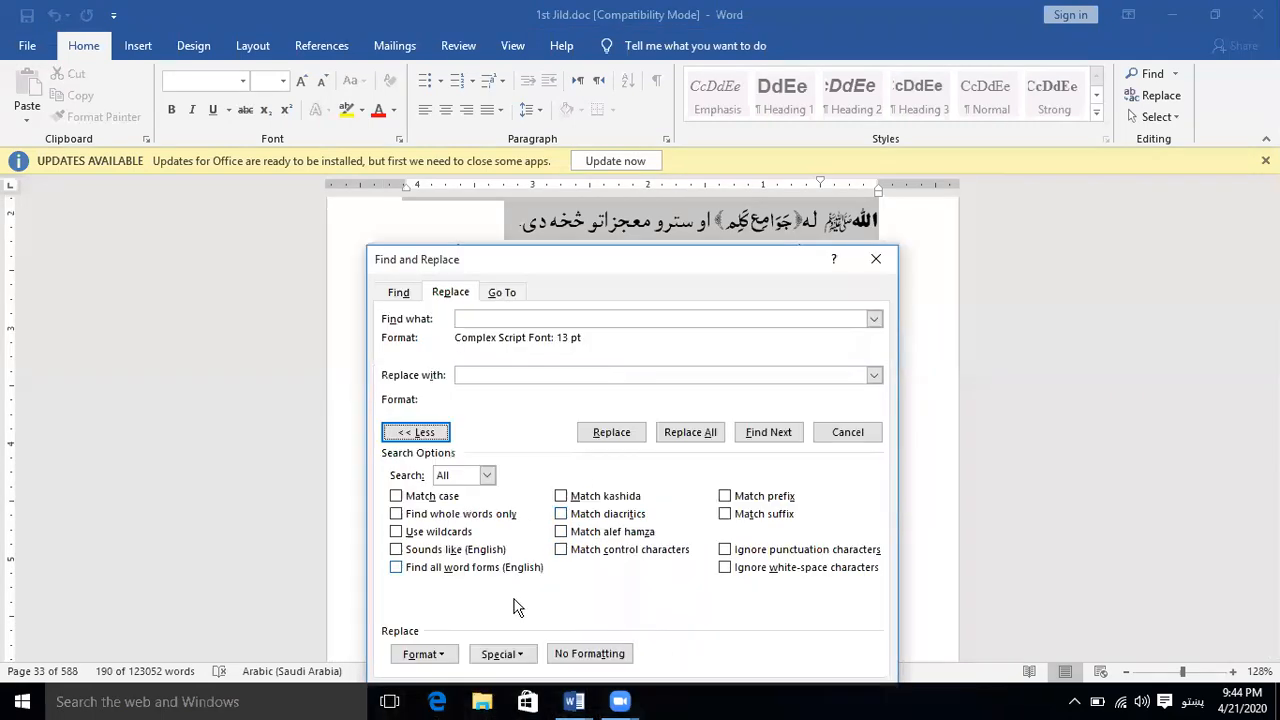
pyautogui.click(423, 653)
pyautogui.click(463, 504)
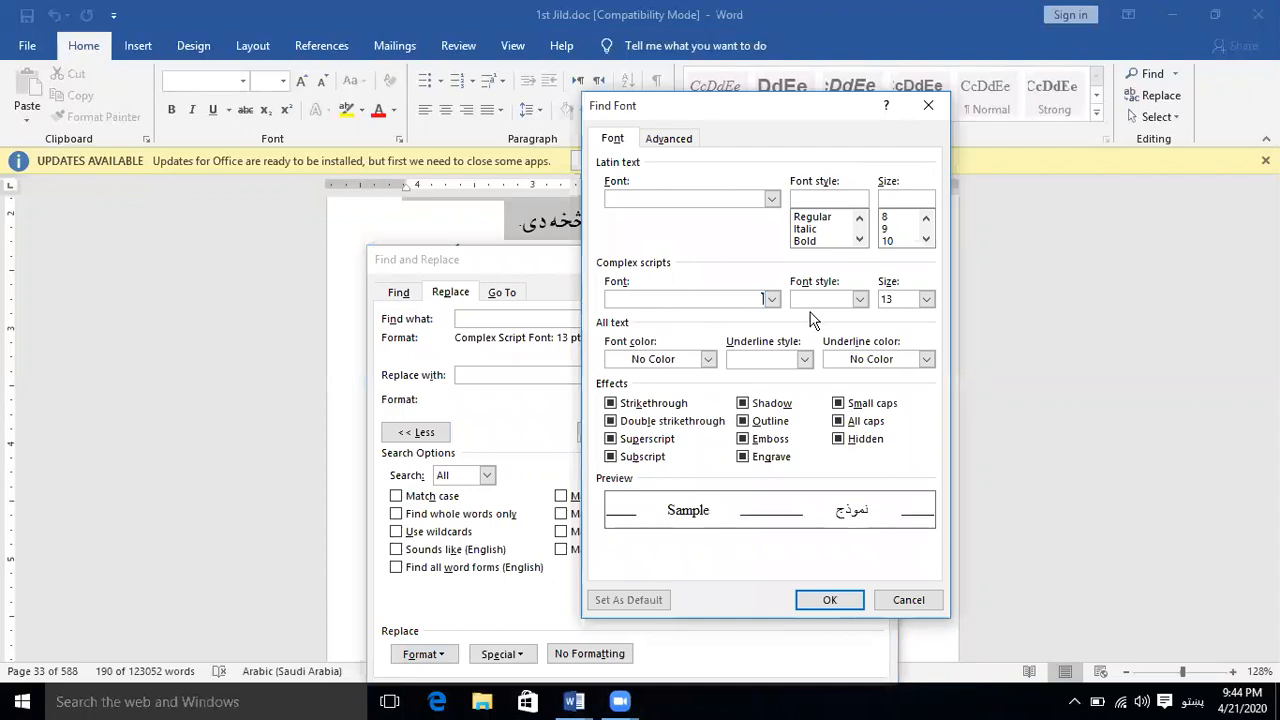
pyautogui.click(928, 106)
# Set the replacement format to complex script font size 16 with an orange Accent 2 font color
pyautogui.click(860, 376)
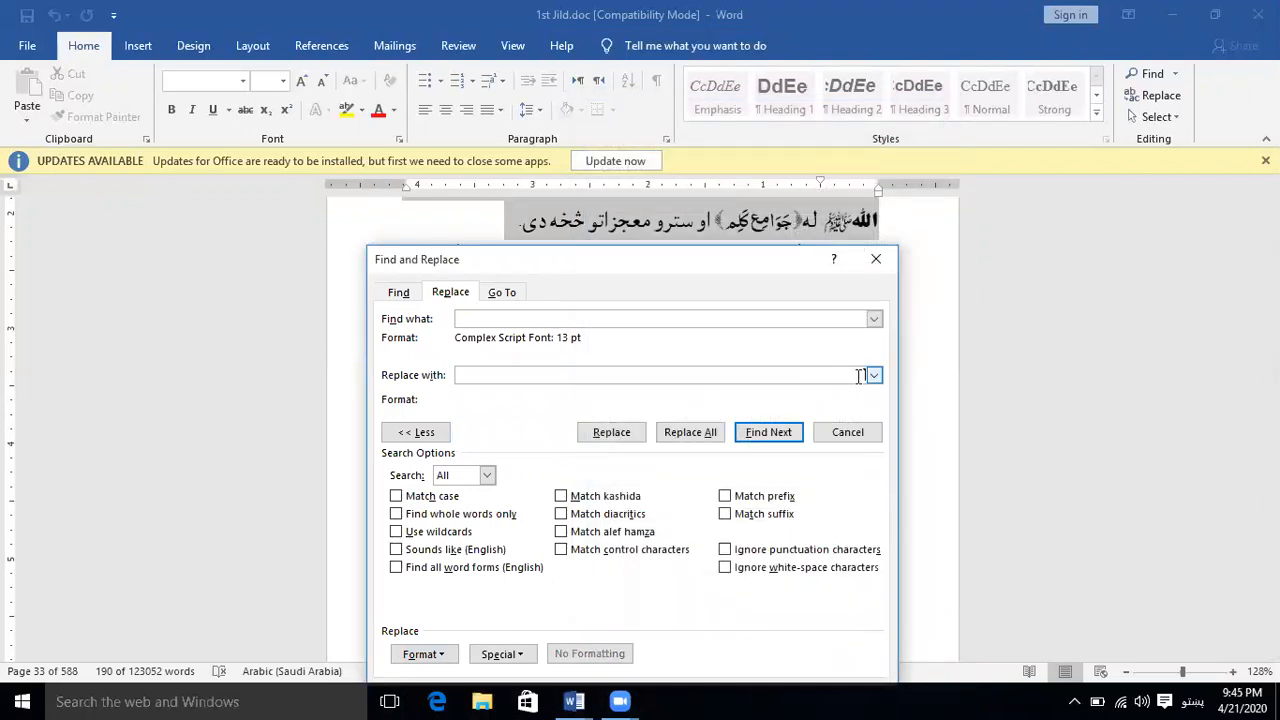
pyautogui.click(425, 654)
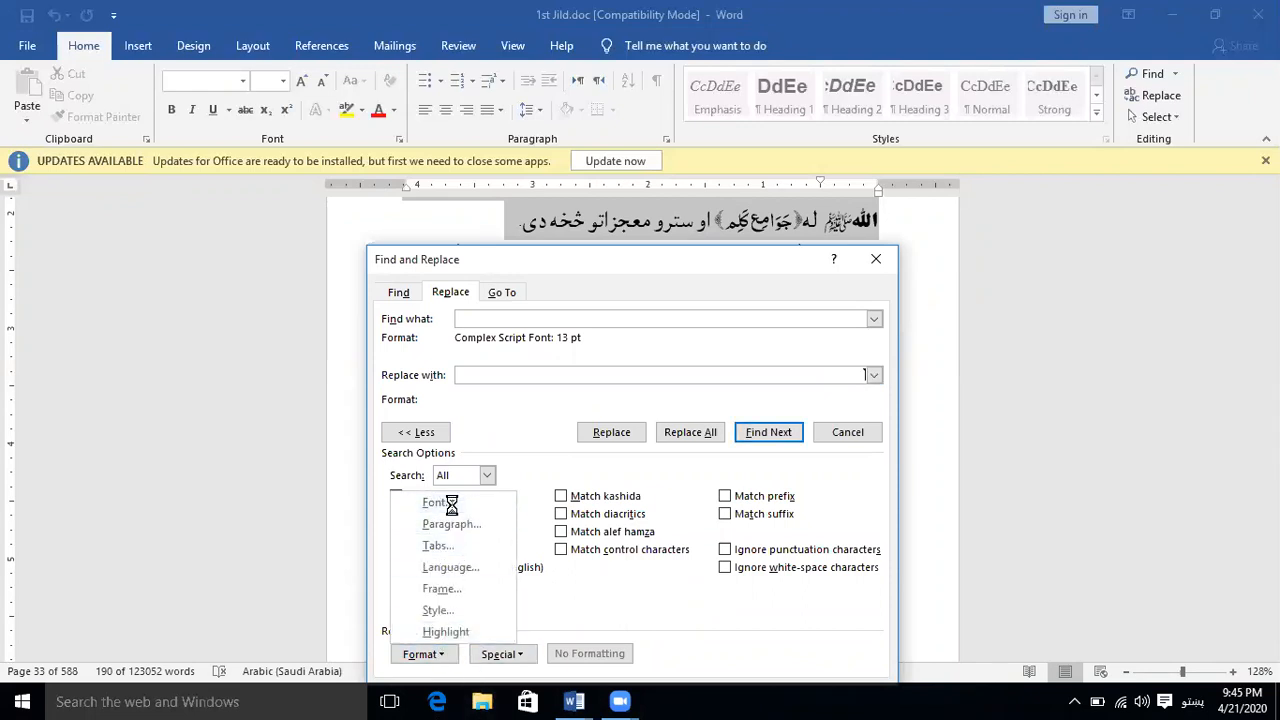
pyautogui.click(451, 502)
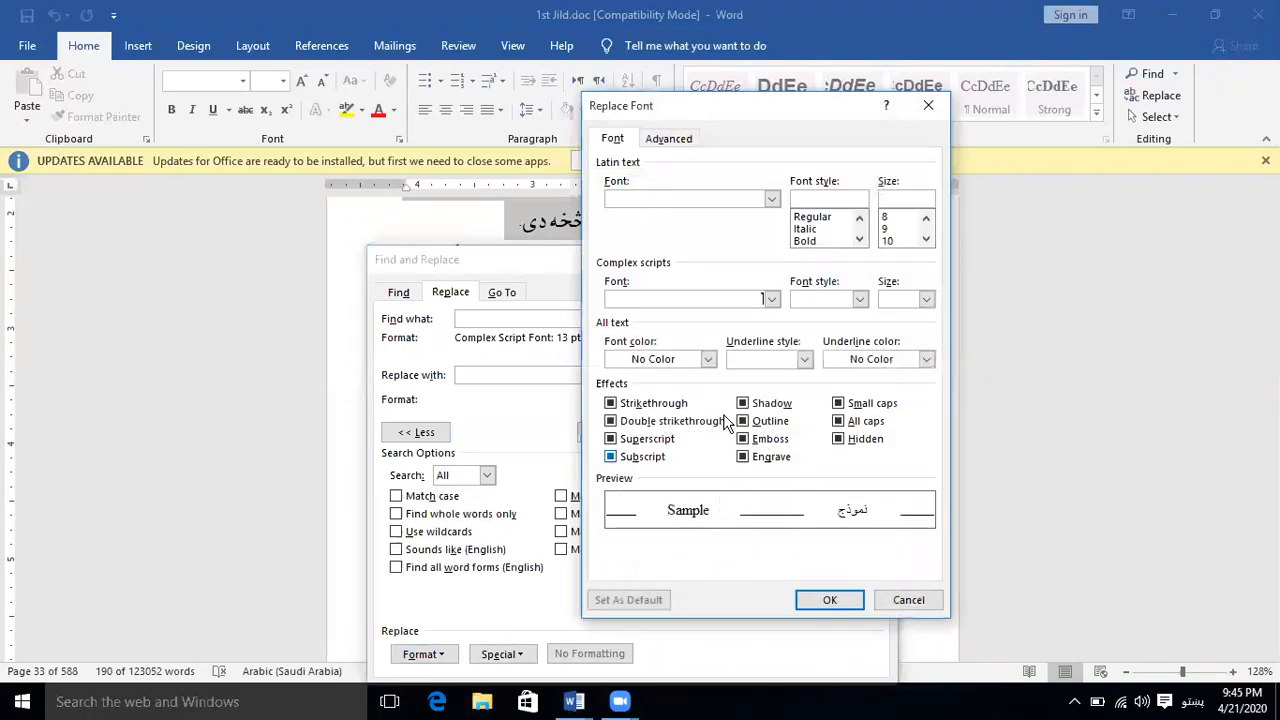
pyautogui.click(926, 299)
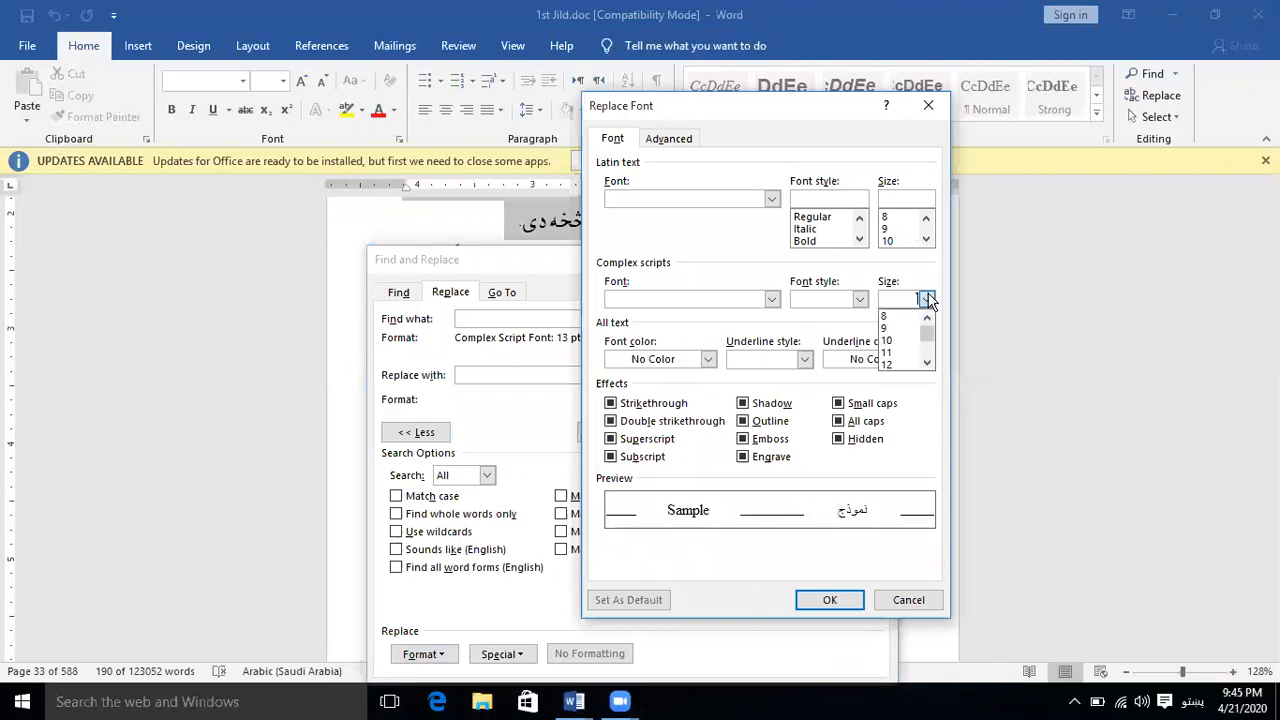
pyautogui.click(929, 364)
pyautogui.click(929, 364)
pyautogui.click(905, 363)
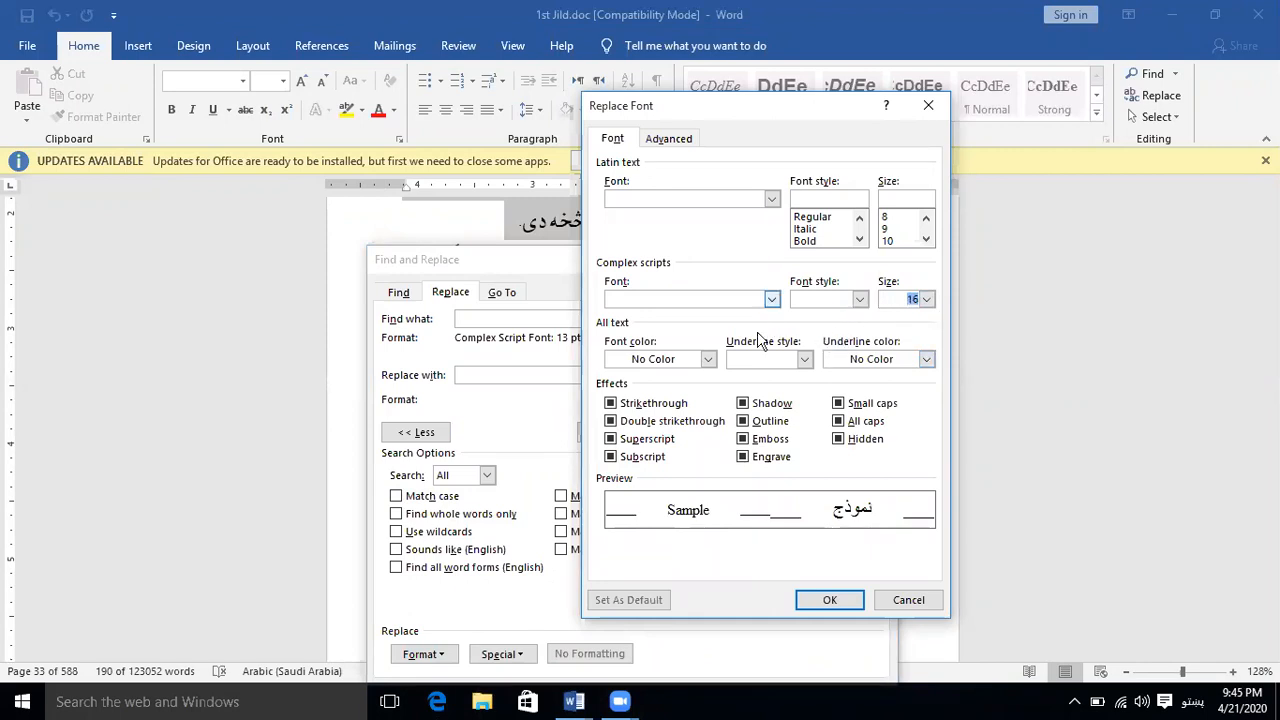
pyautogui.click(707, 359)
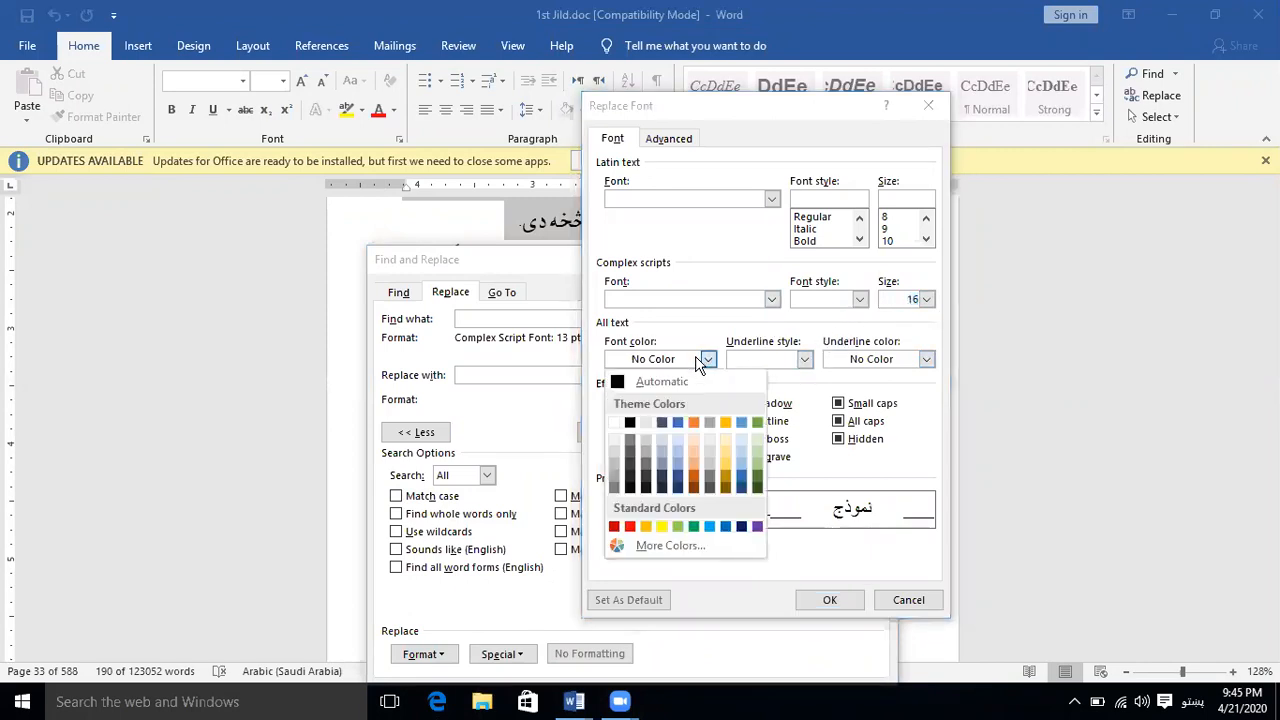
pyautogui.click(697, 469)
pyautogui.click(828, 600)
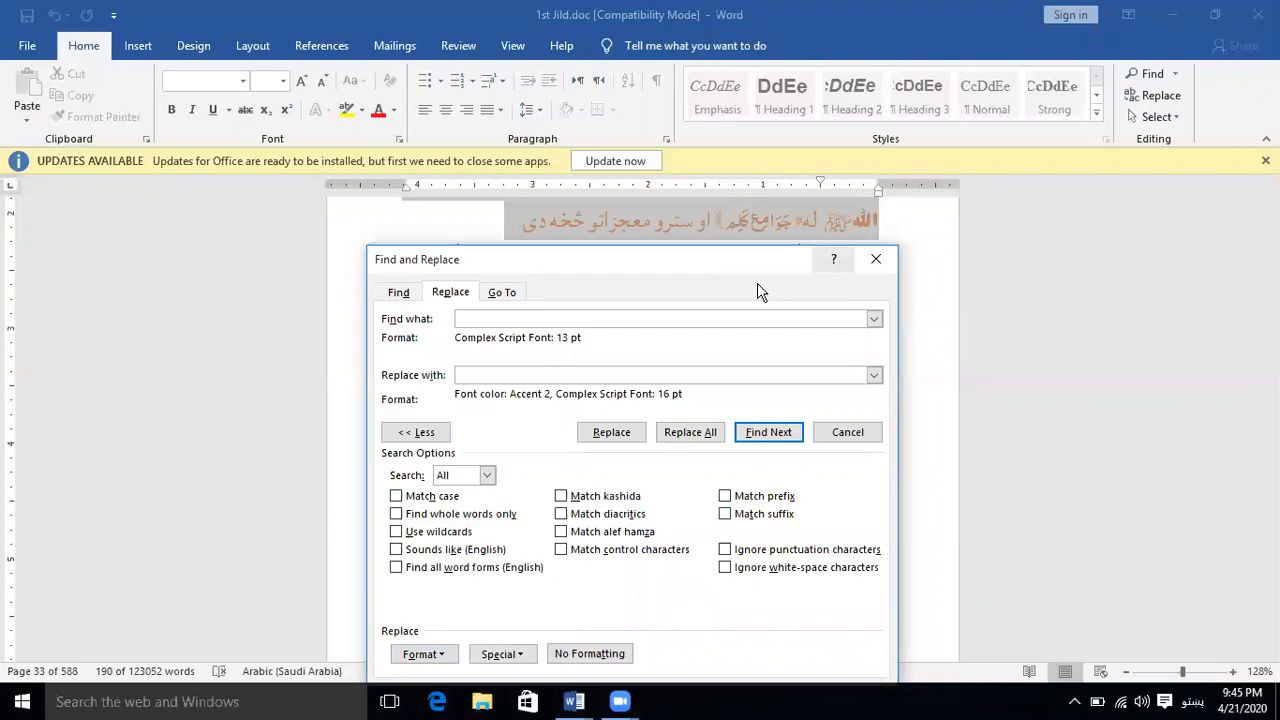
# Apply the replacement formatting to the 13 pt passages found on page 33, and check them in the document
pyautogui.click(781, 441)
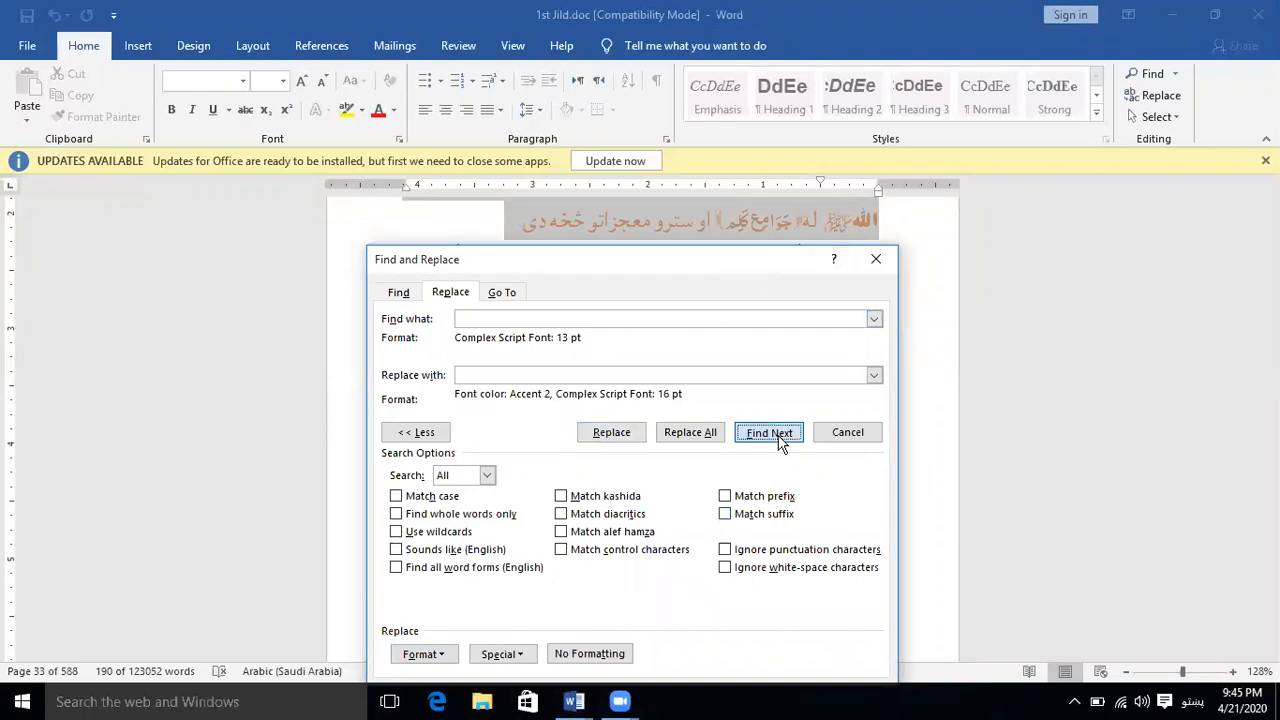
pyautogui.moveTo(781, 255); pyautogui.dragTo(796, 306)
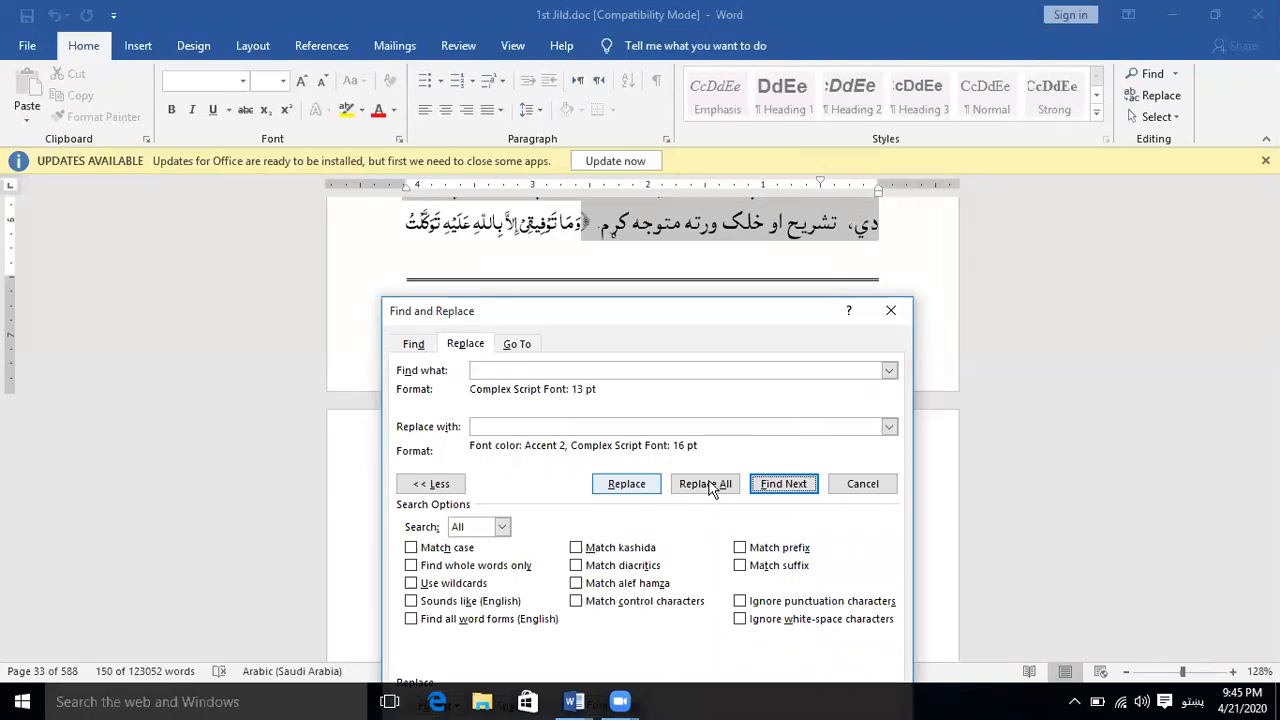
pyautogui.click(620, 483)
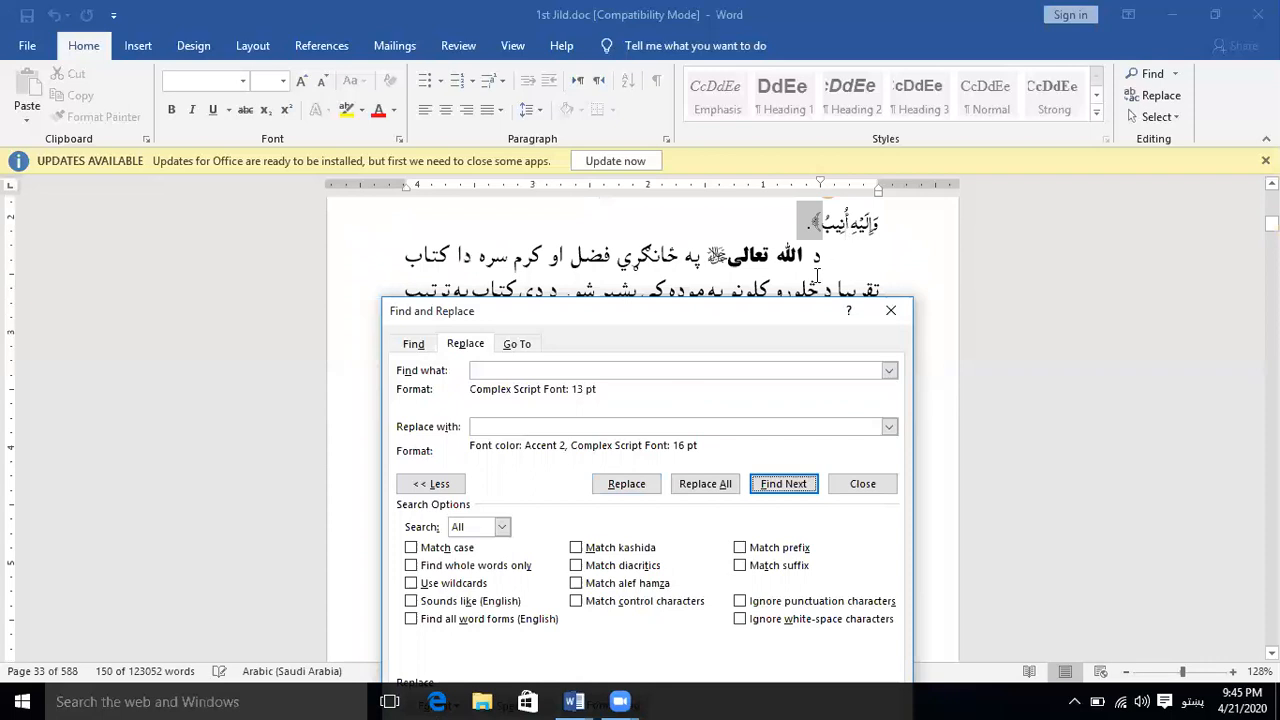
pyautogui.moveTo(793, 328); pyautogui.dragTo(806, 385)
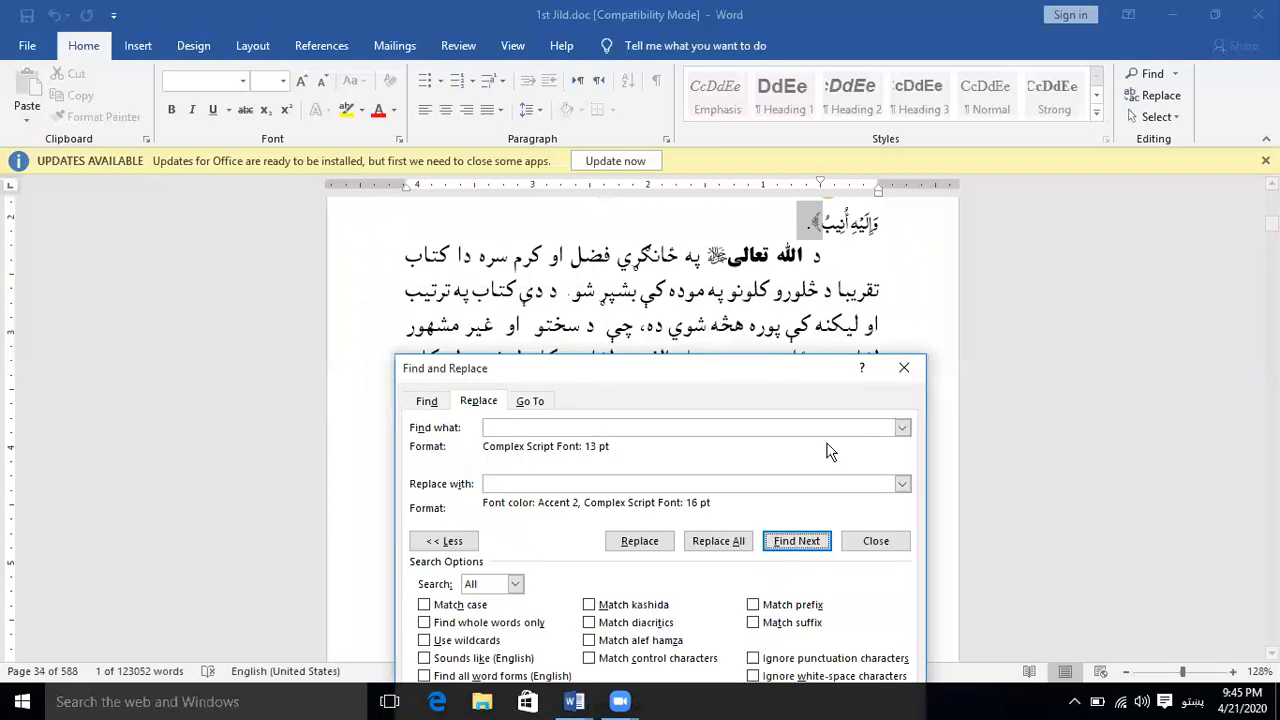
pyautogui.click(700, 250)
pyautogui.scroll(-3, 698, 280)
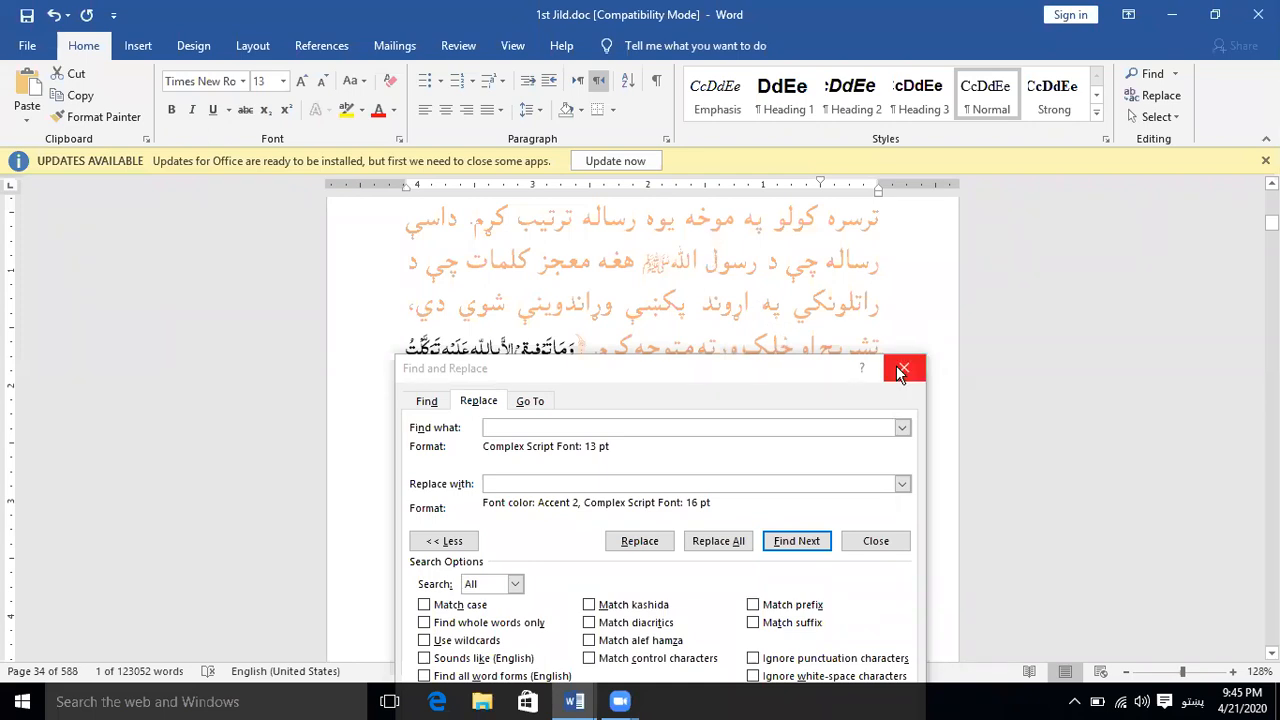
# Remove the formatting criteria from both the search and the replacement entries in Find and Replace
pyautogui.moveTo(785, 372); pyautogui.dragTo(779, 197)
pyautogui.click(648, 255)
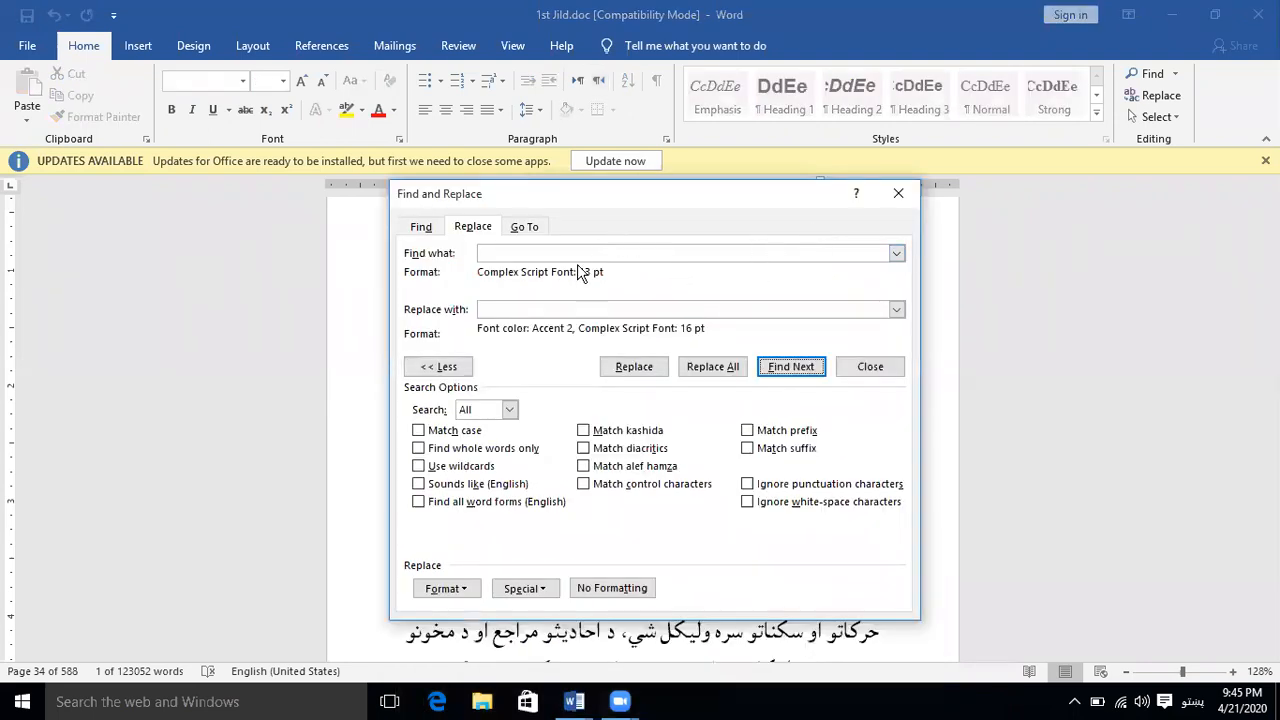
pyautogui.click(612, 588)
pyautogui.click(650, 309)
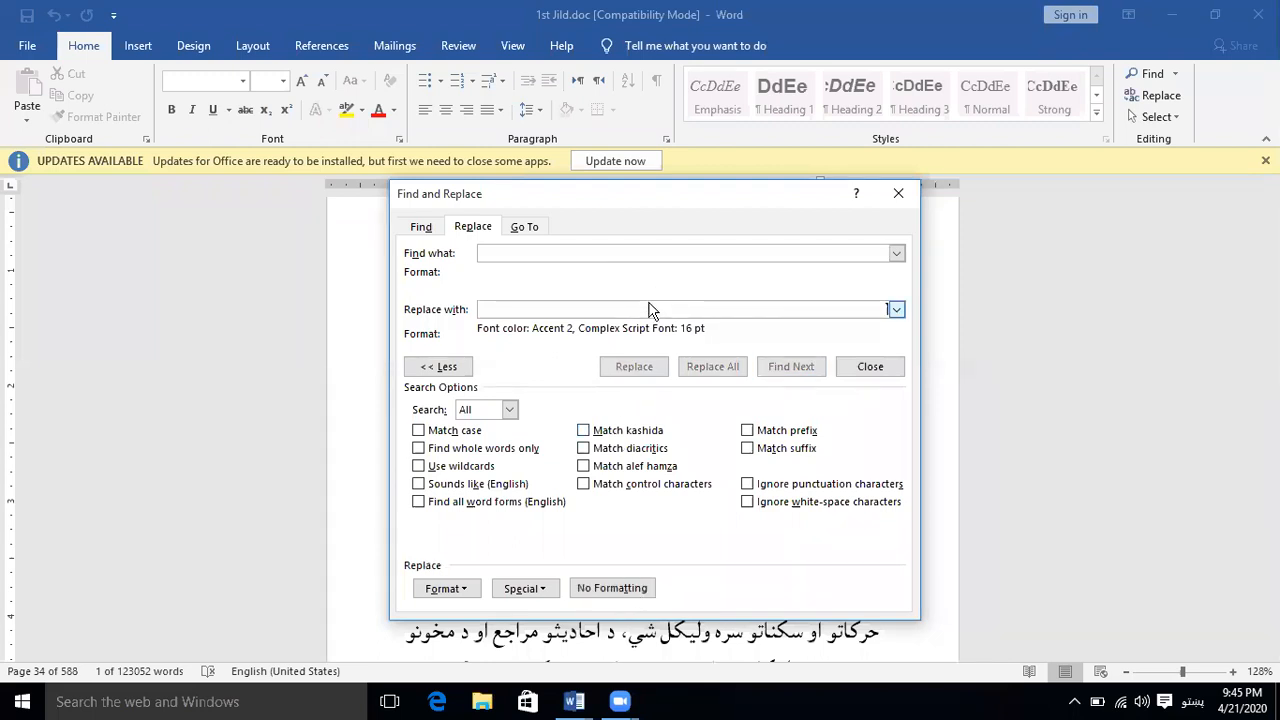
pyautogui.click(638, 590)
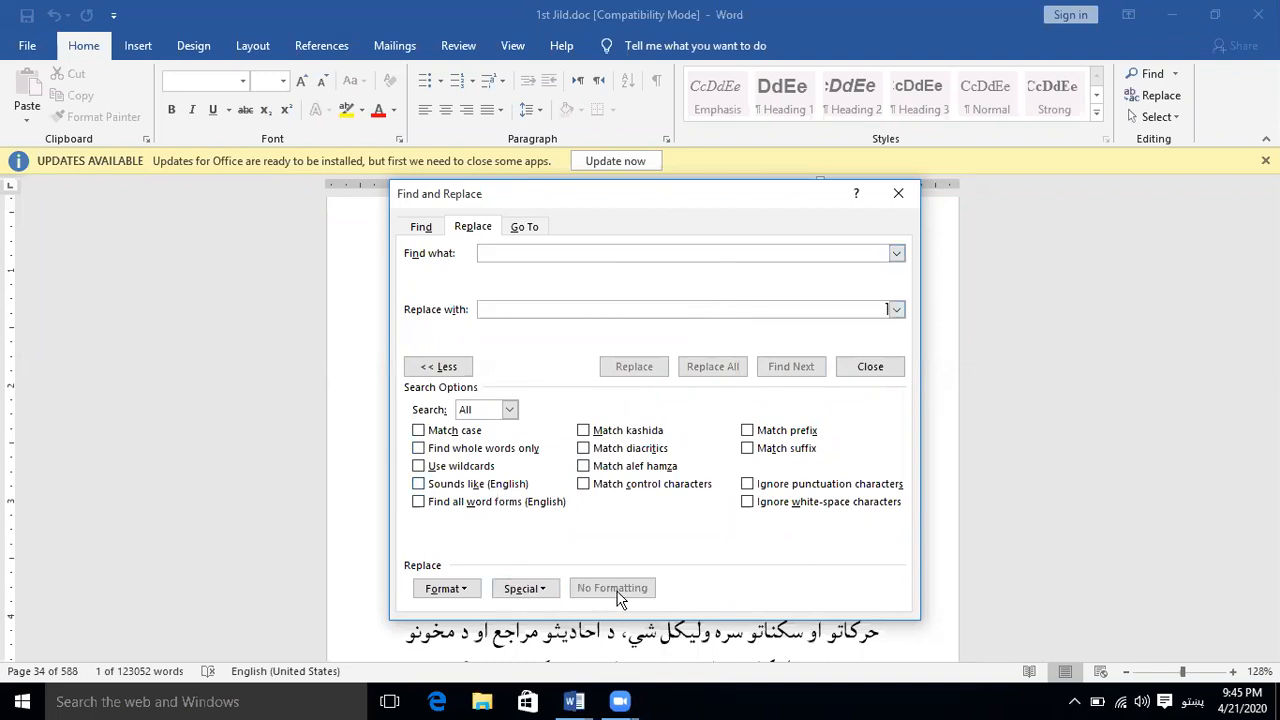
# Set the replacement paragraph format to single line spacing, and remove that formatting again
pyautogui.click(460, 588)
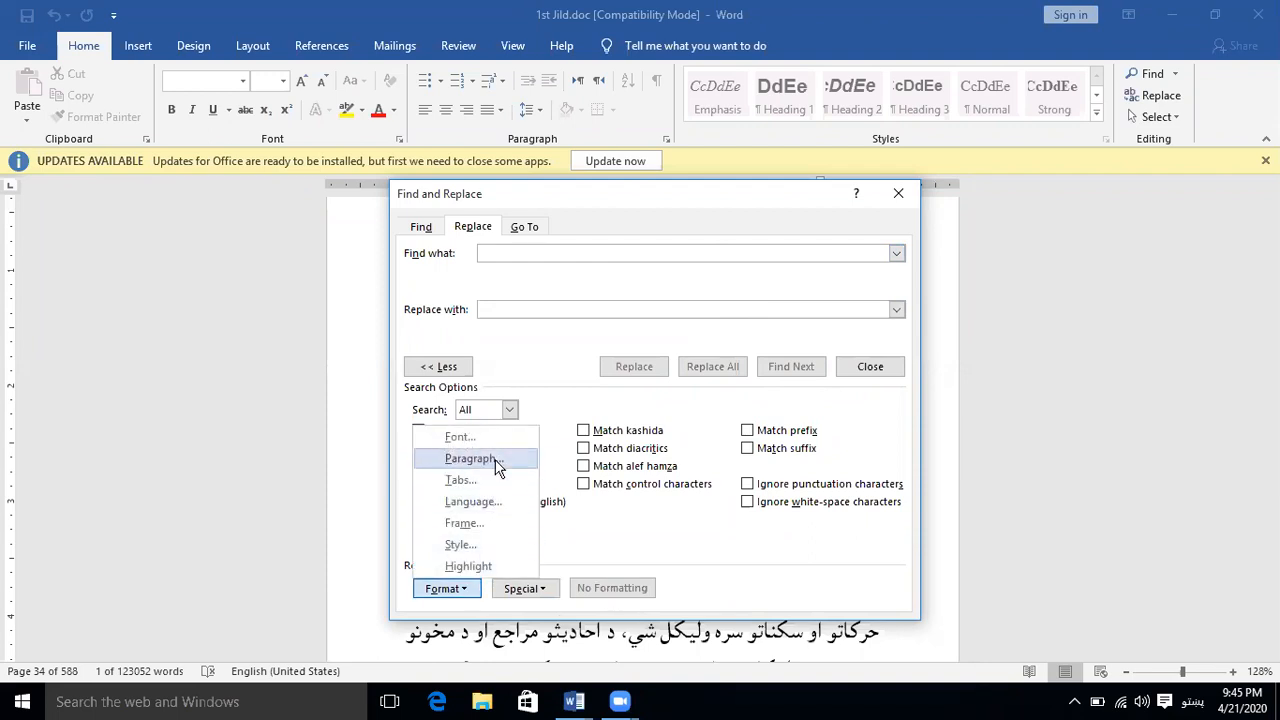
pyautogui.click(468, 458)
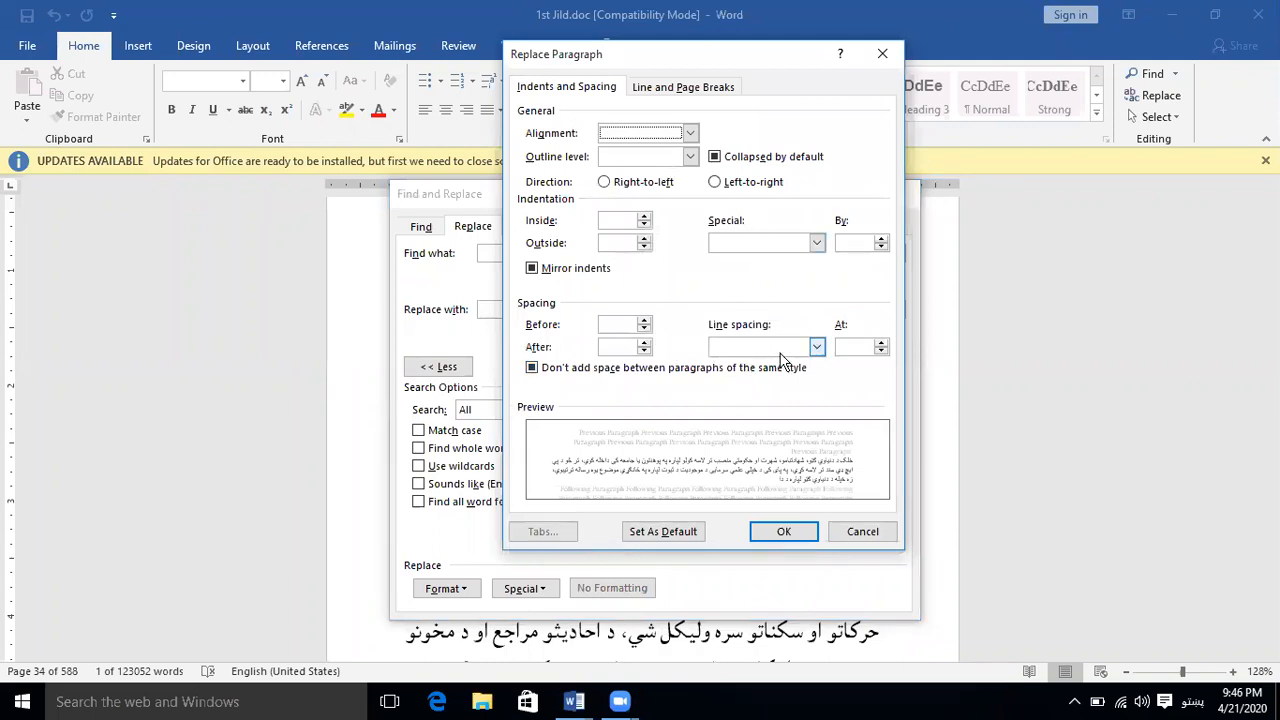
pyautogui.click(815, 347)
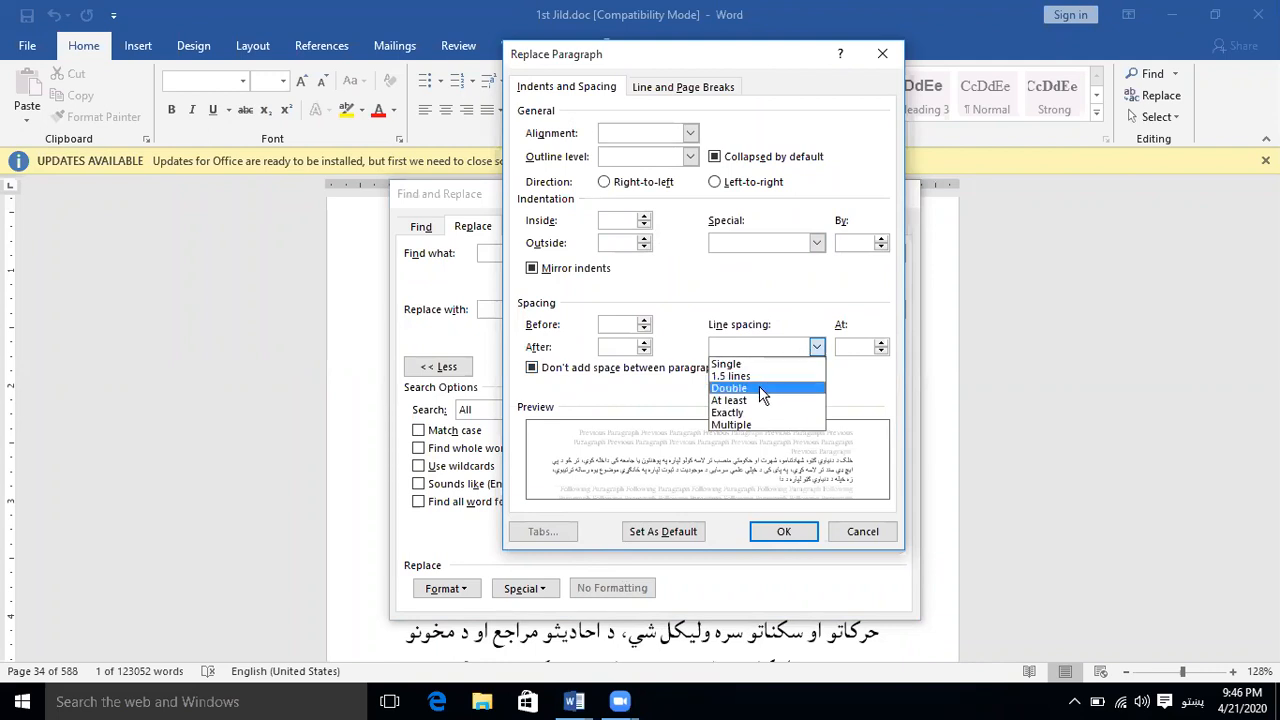
pyautogui.click(744, 364)
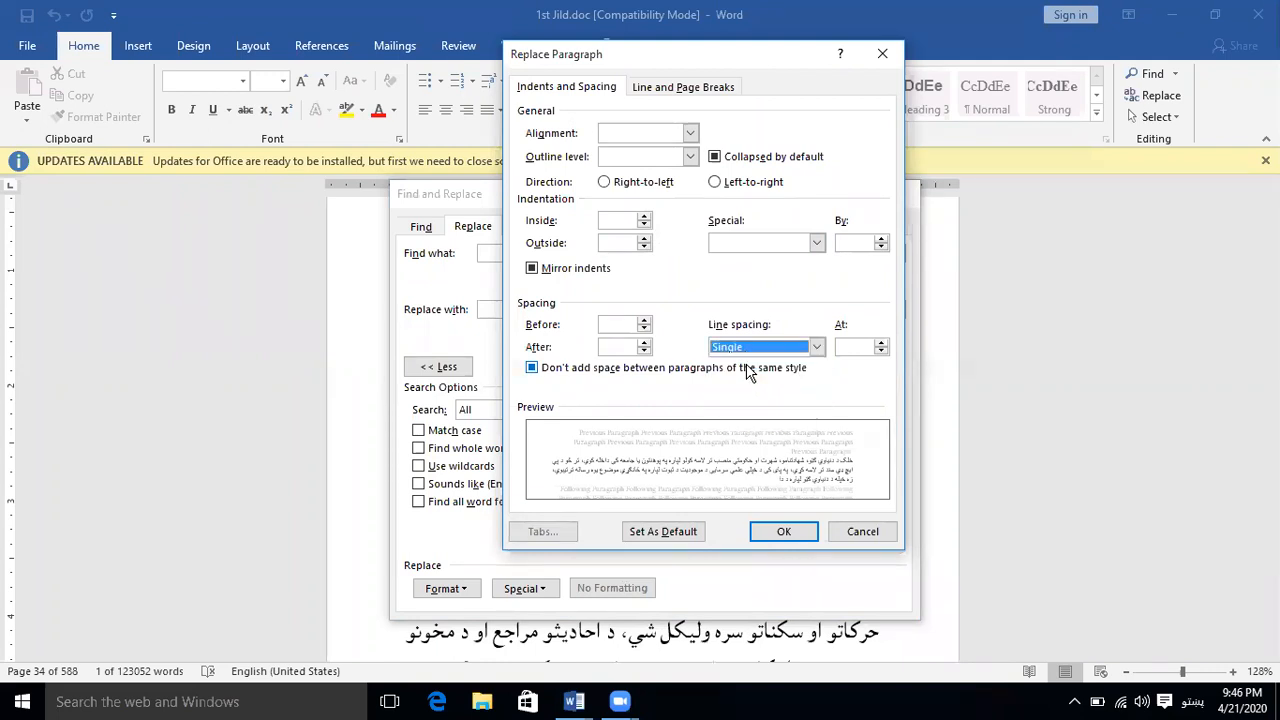
pyautogui.click(785, 535)
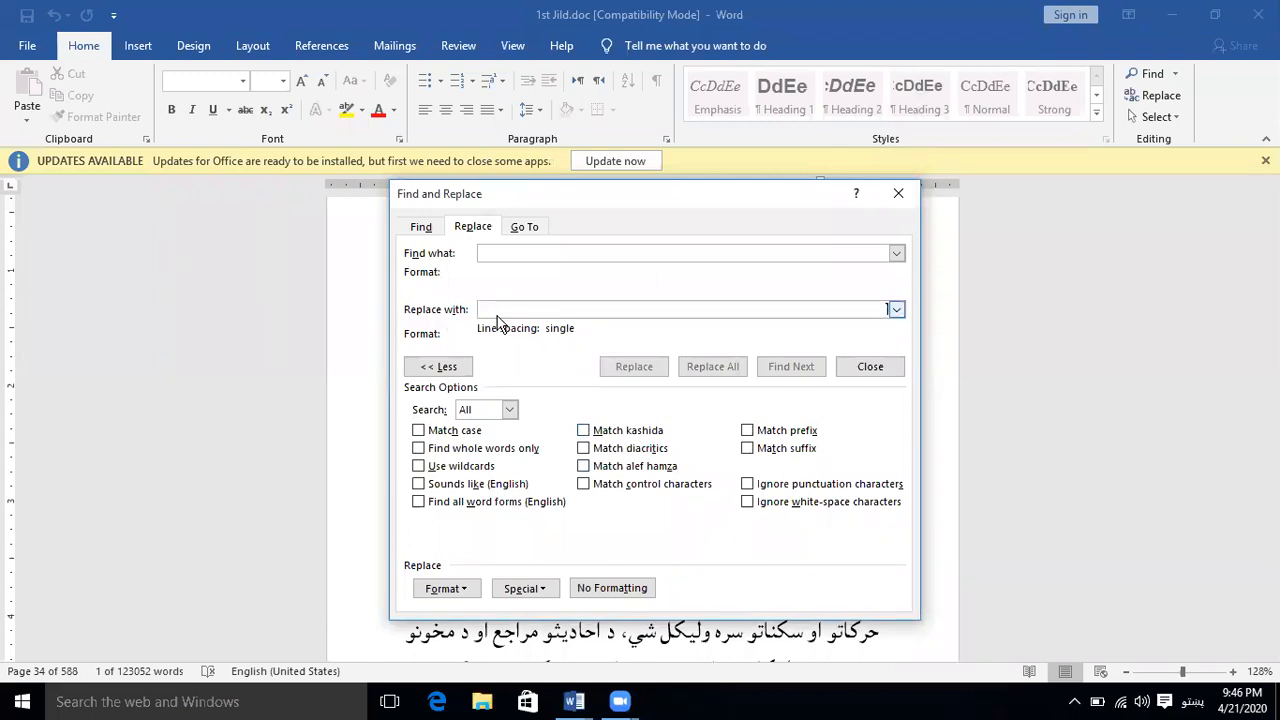
pyautogui.click(614, 590)
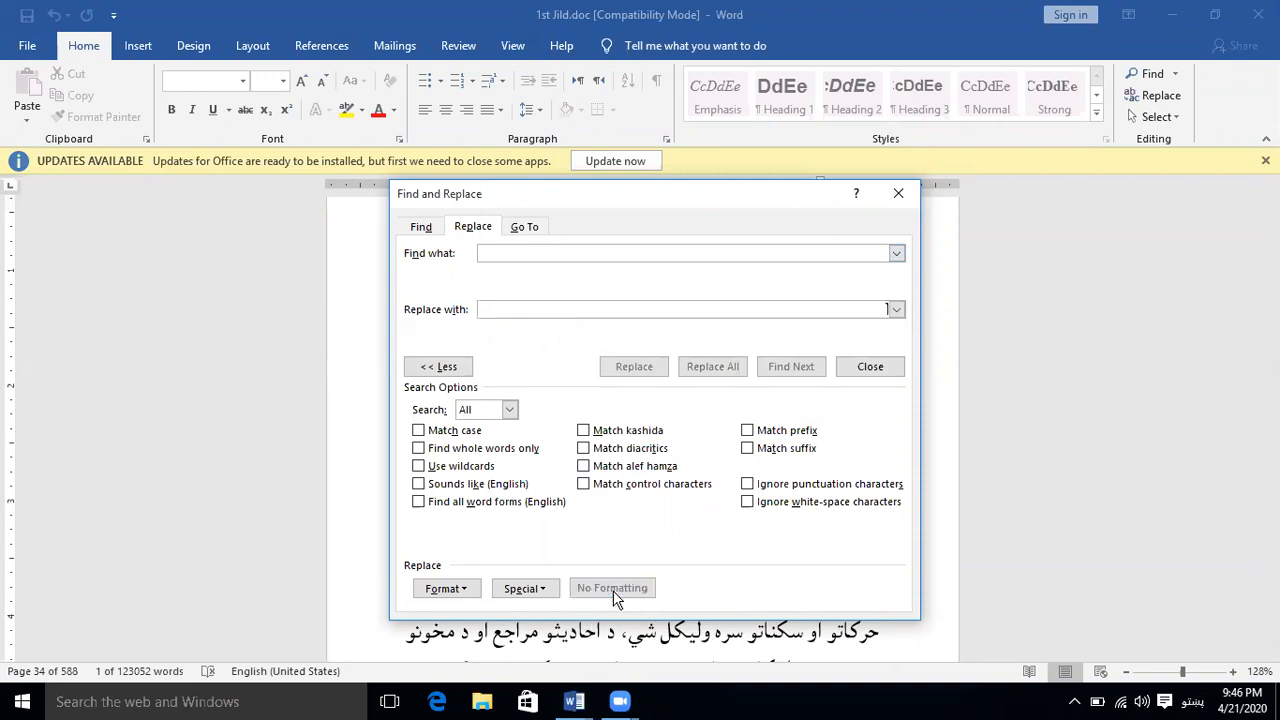
# Set the search criterion in Find and Replace to paragraphs with single line spacing
pyautogui.click(608, 255)
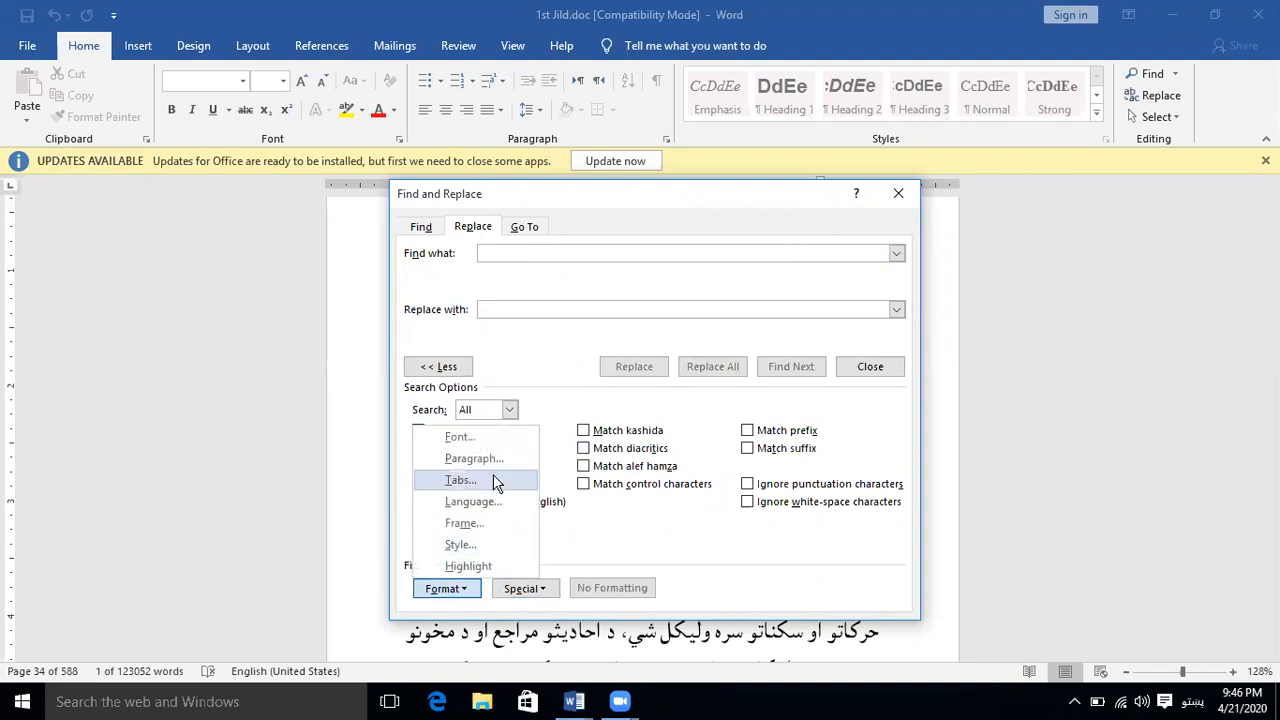
pyautogui.click(488, 459)
pyautogui.click(818, 347)
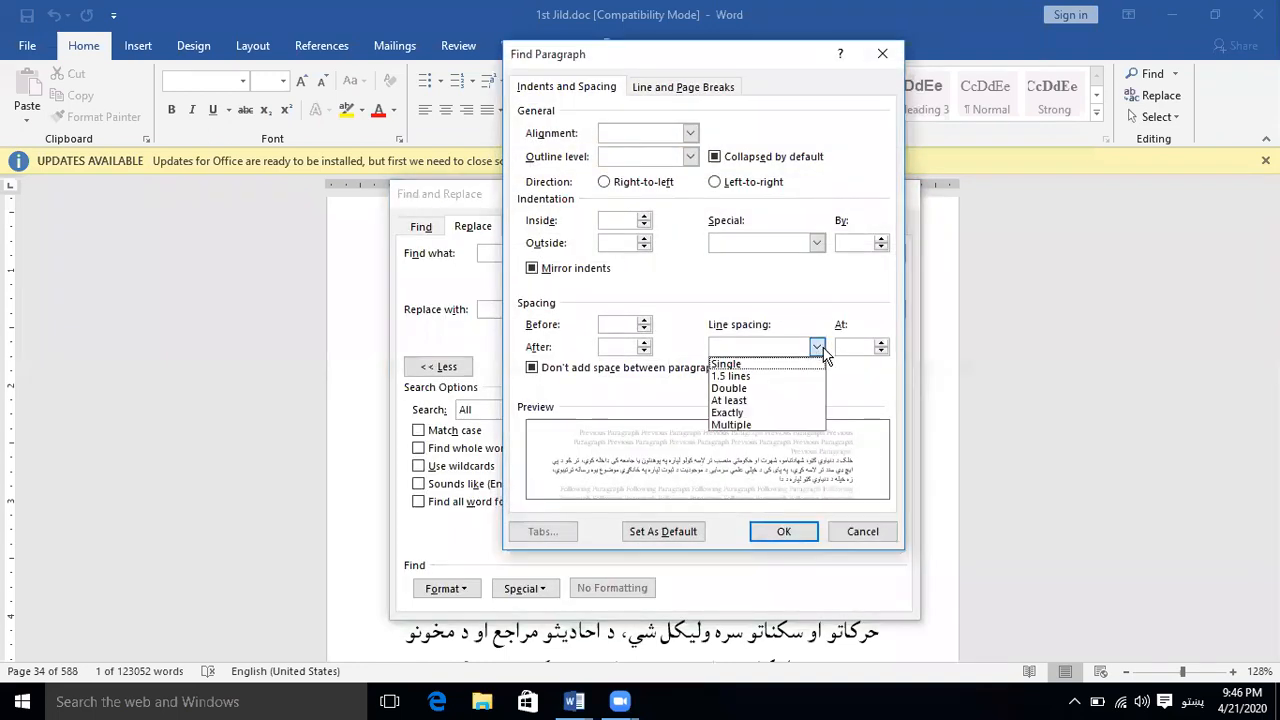
pyautogui.click(770, 361)
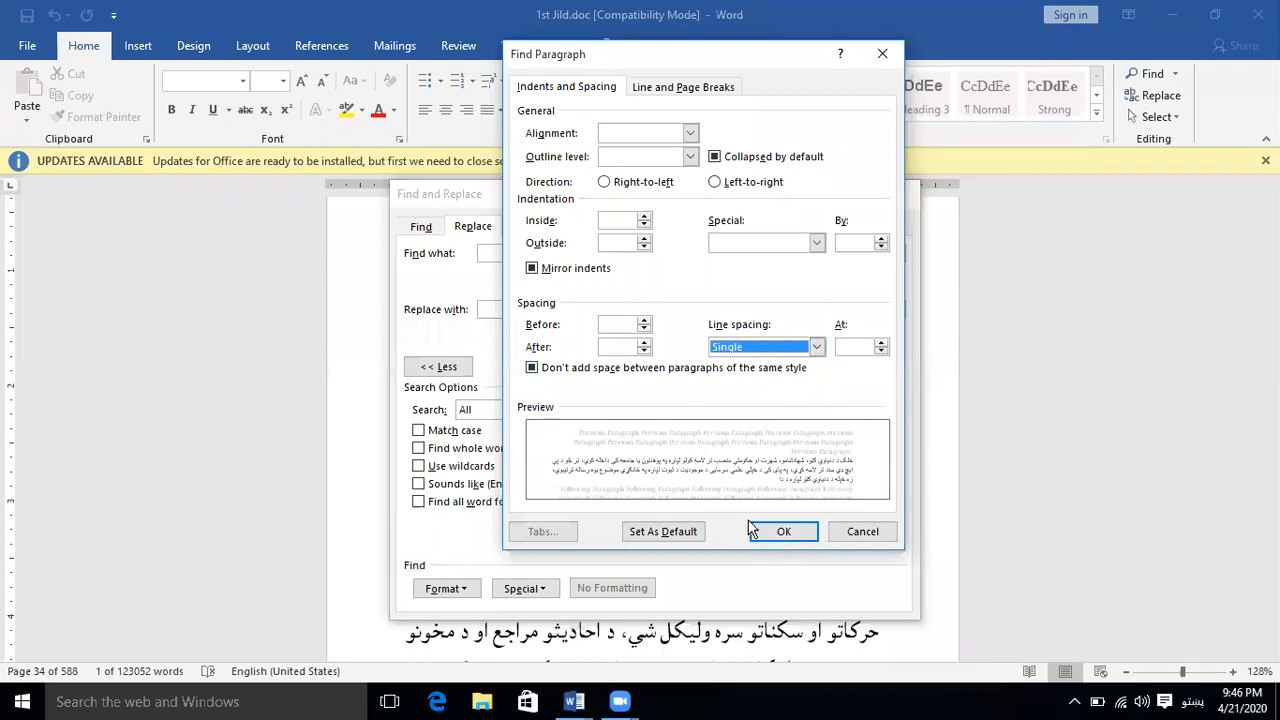
pyautogui.click(783, 532)
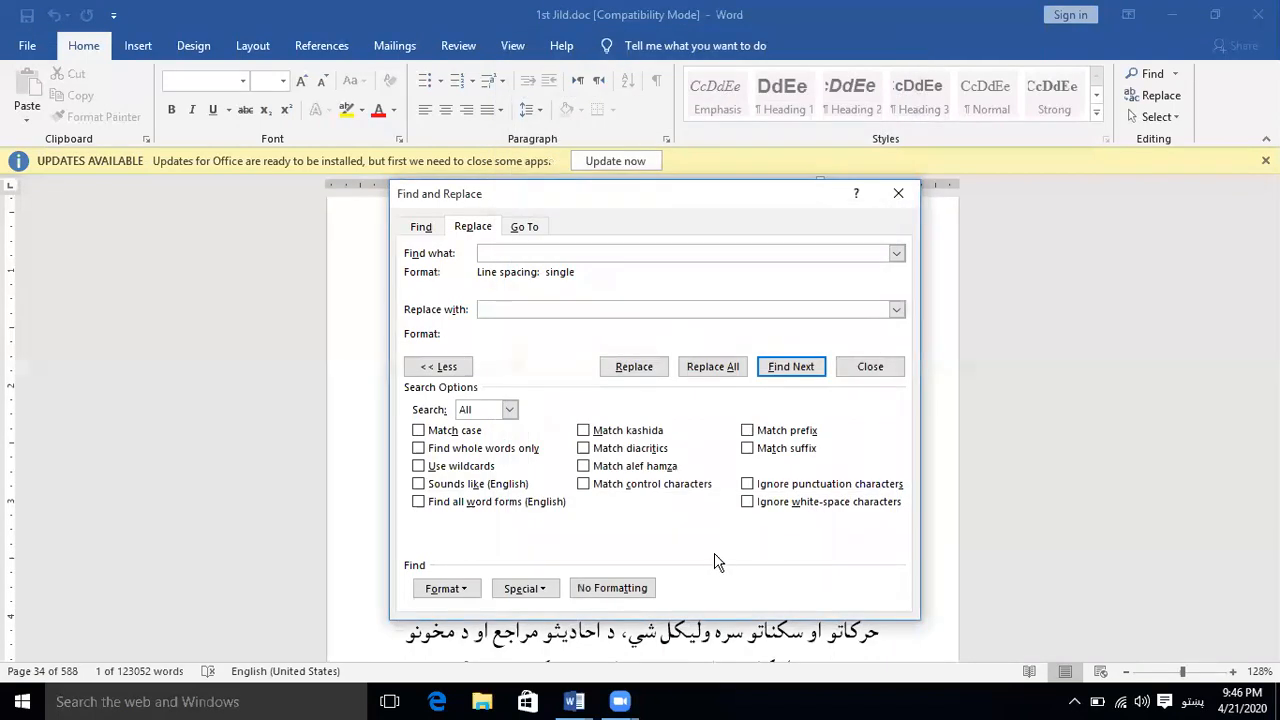
# Search for the next single-spaced passages, shrinking and moving the Find and Replace dialog to see the matches
pyautogui.click(790, 367)
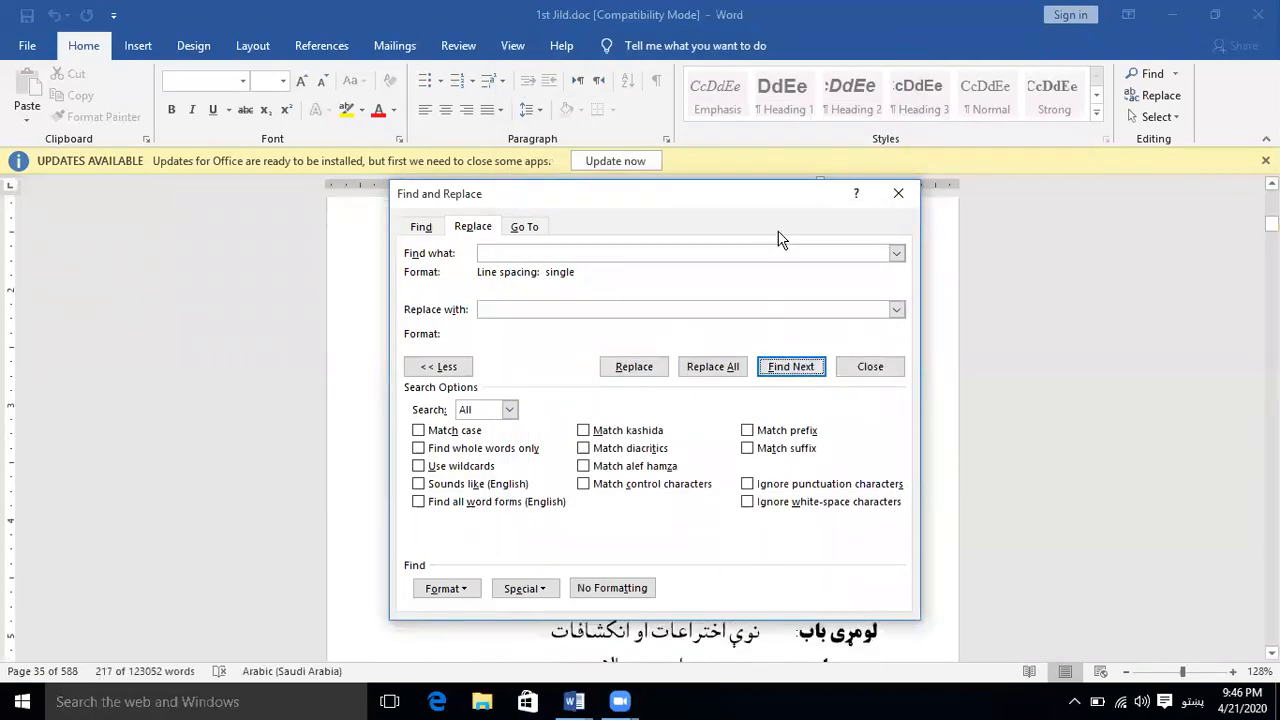
pyautogui.click(438, 366)
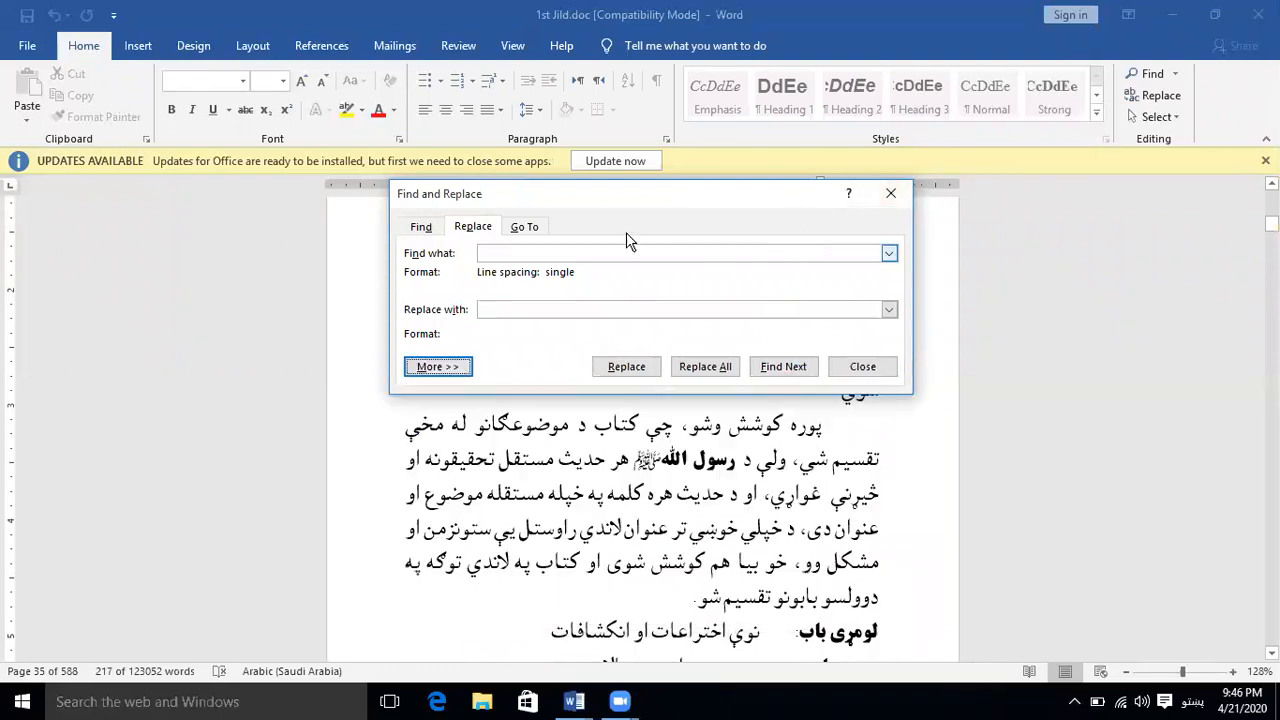
pyautogui.moveTo(672, 207); pyautogui.dragTo(719, 469)
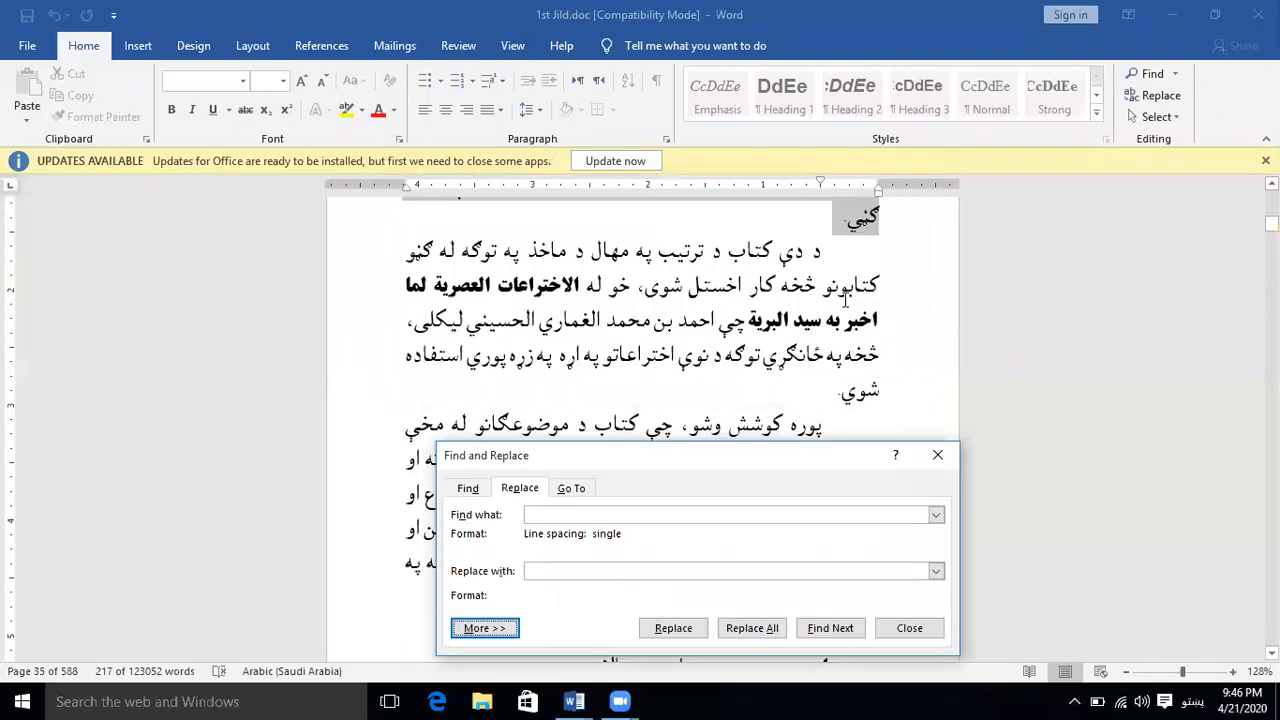
pyautogui.click(840, 637)
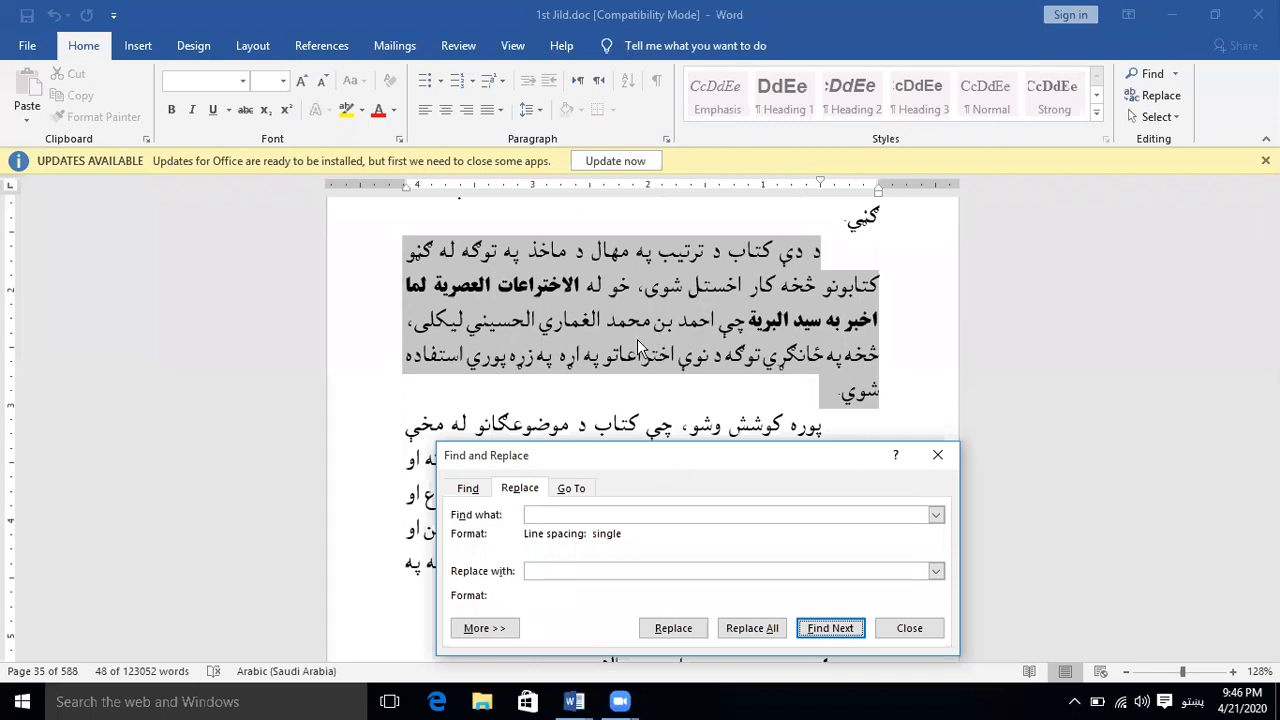
pyautogui.moveTo(666, 456); pyautogui.dragTo(637, 339)
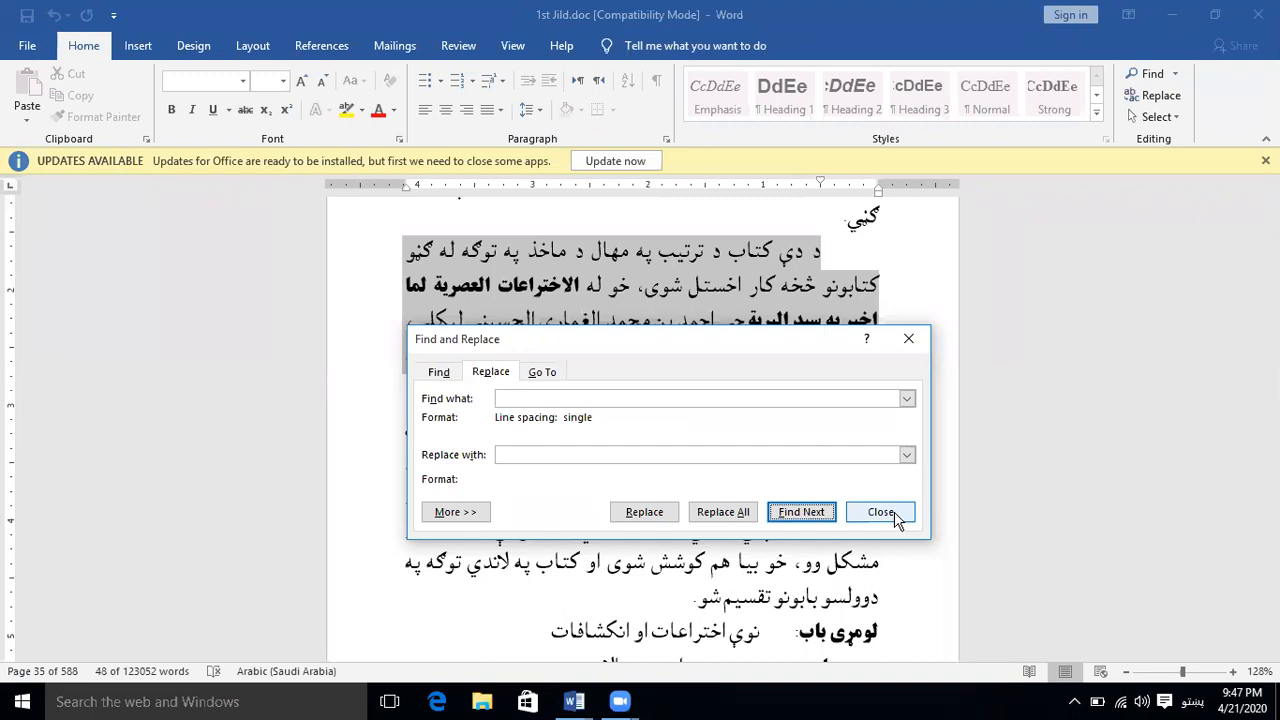
# View the Go To page options, close Find and Replace, and deselect the found paragraph
pyautogui.click(548, 379)
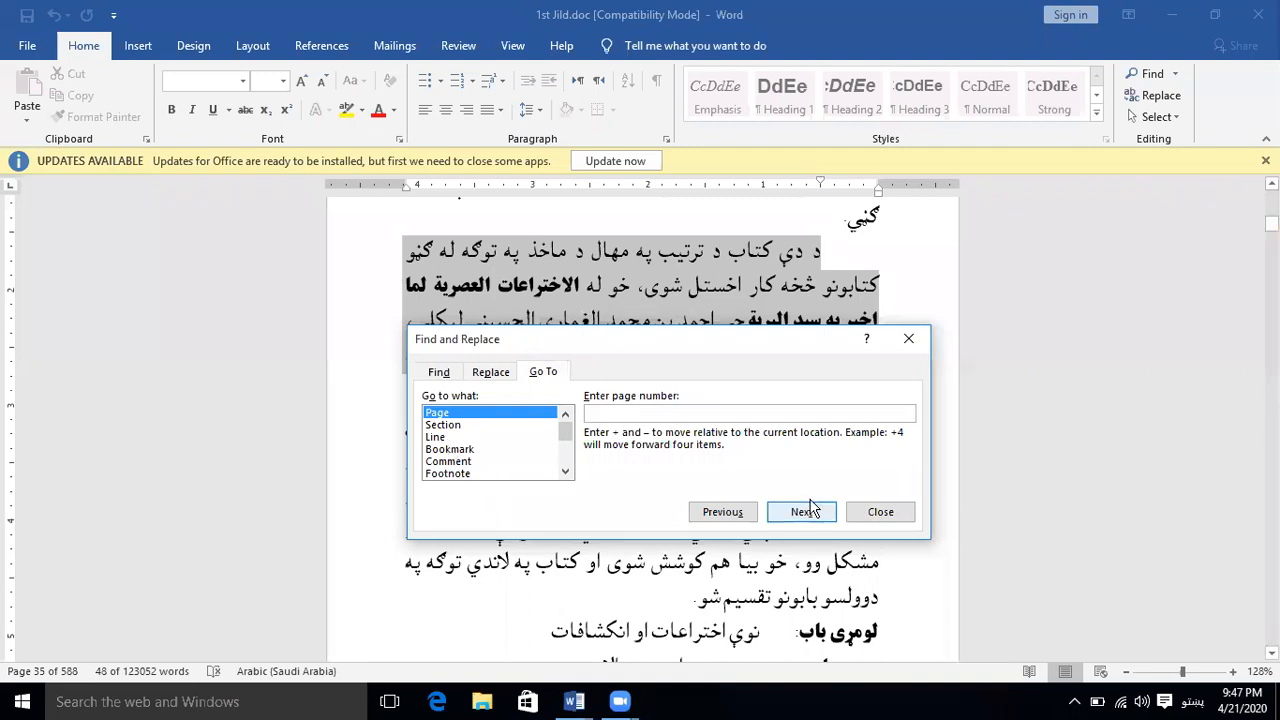
pyautogui.click(880, 513)
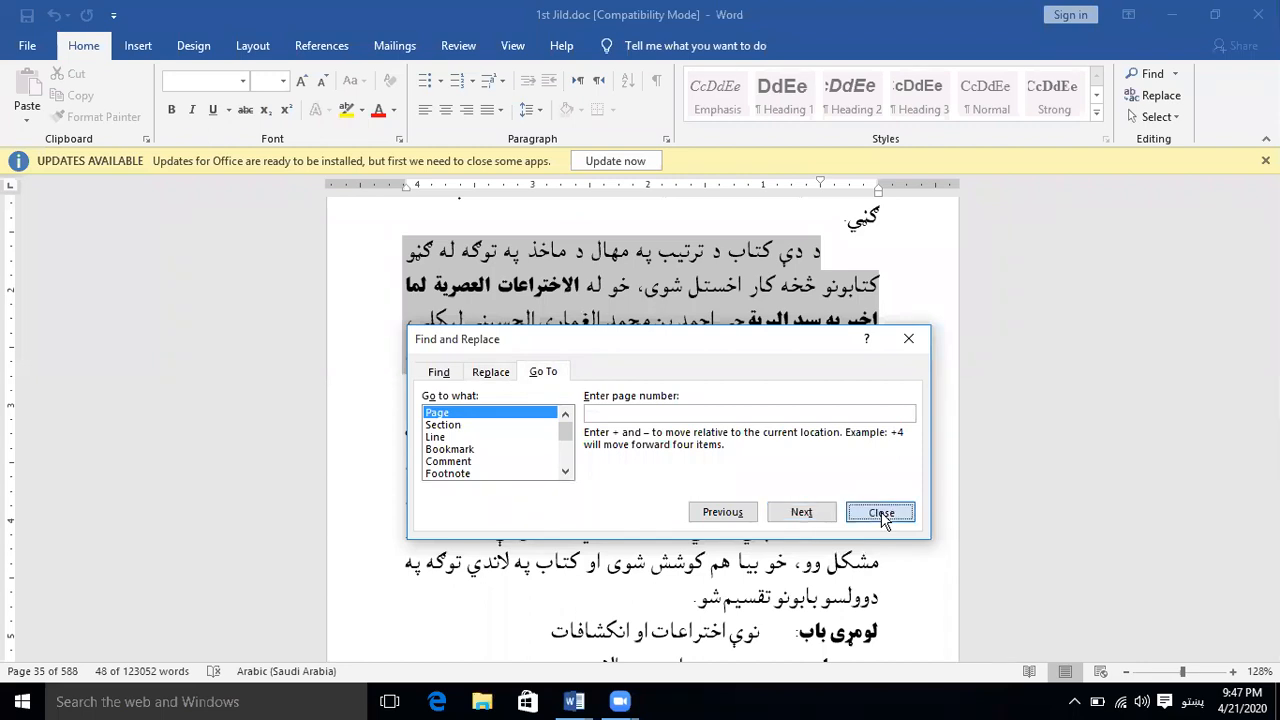
pyautogui.click(768, 283)
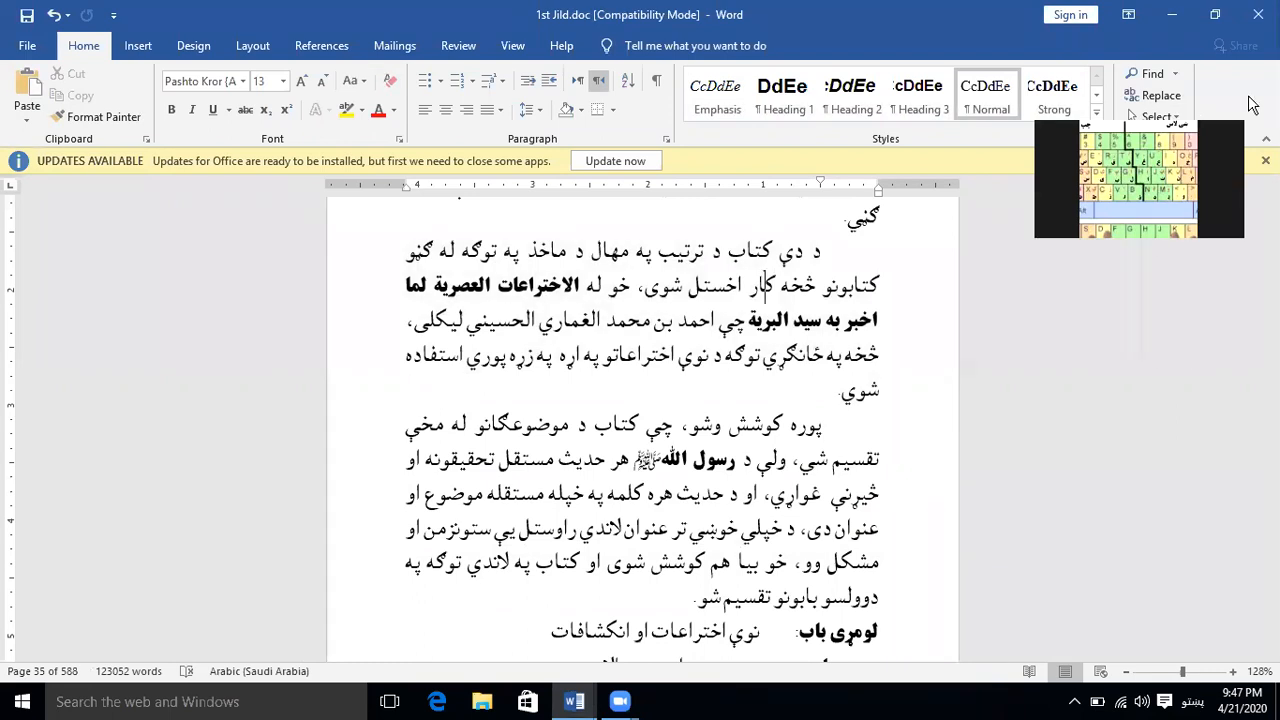
# Select the whole document's text twice, clearing the selection each time
pyautogui.click(1177, 116)
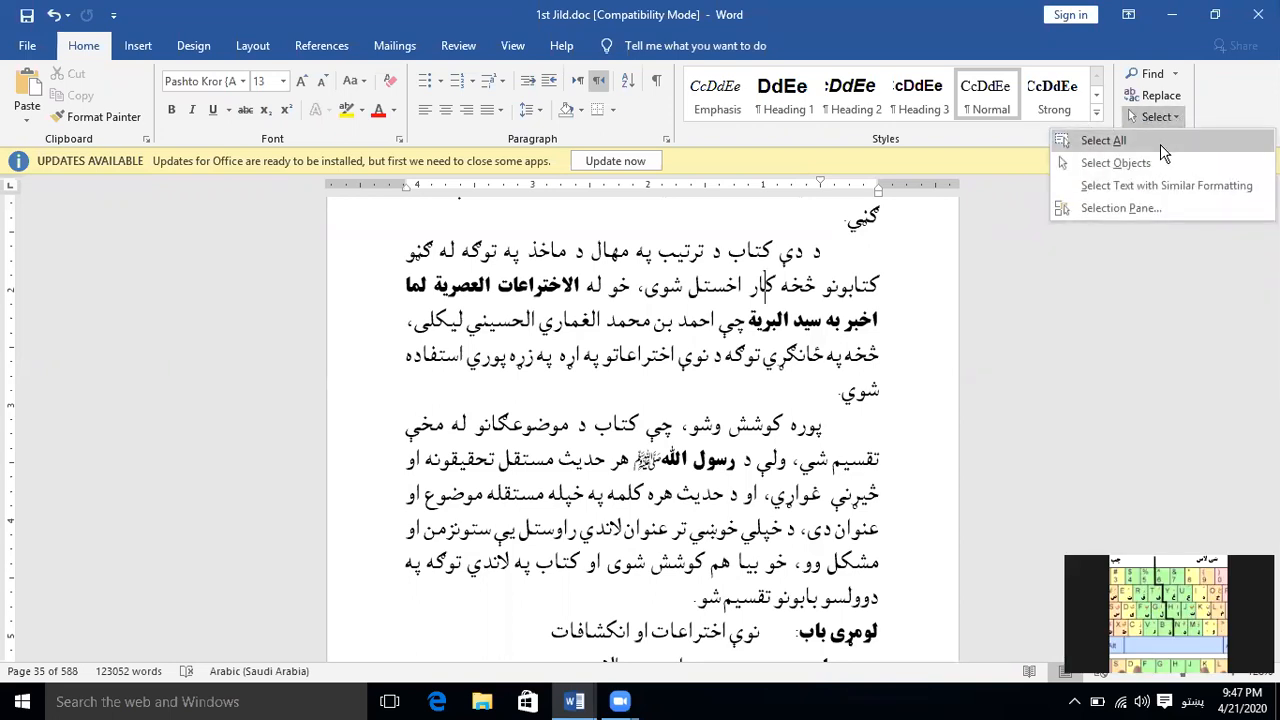
pyautogui.click(1160, 142)
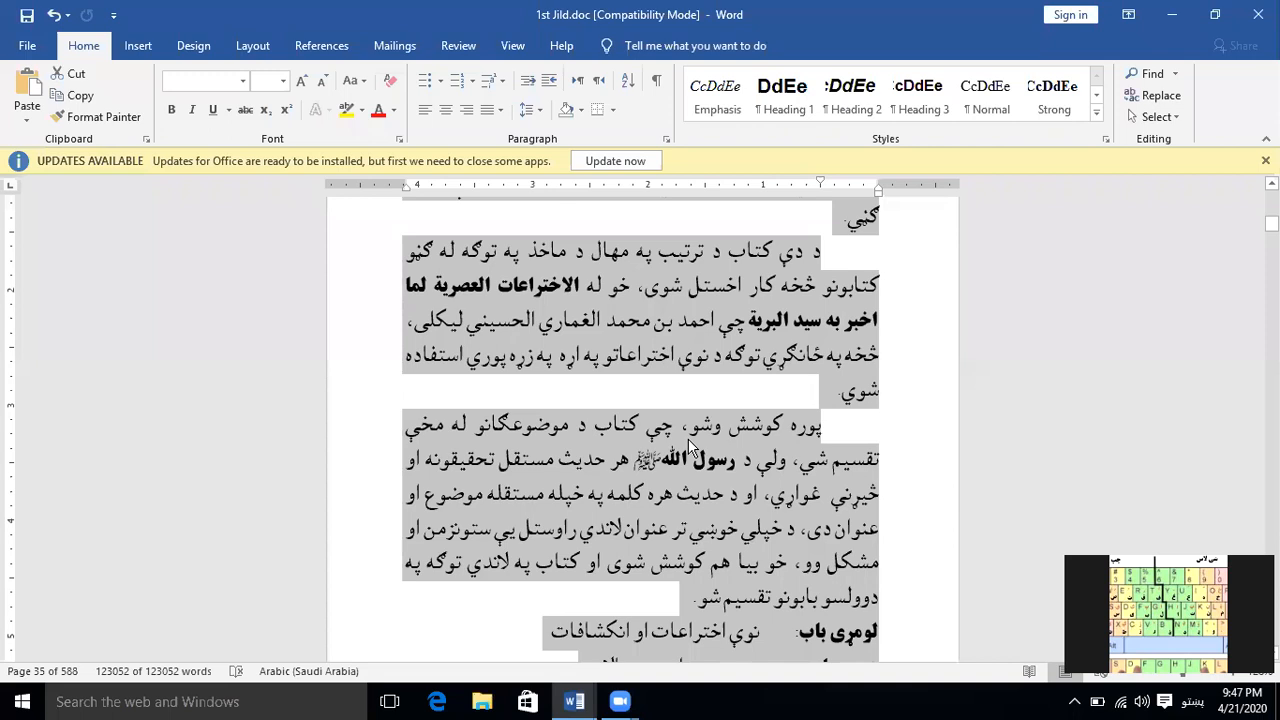
pyautogui.click(688, 440)
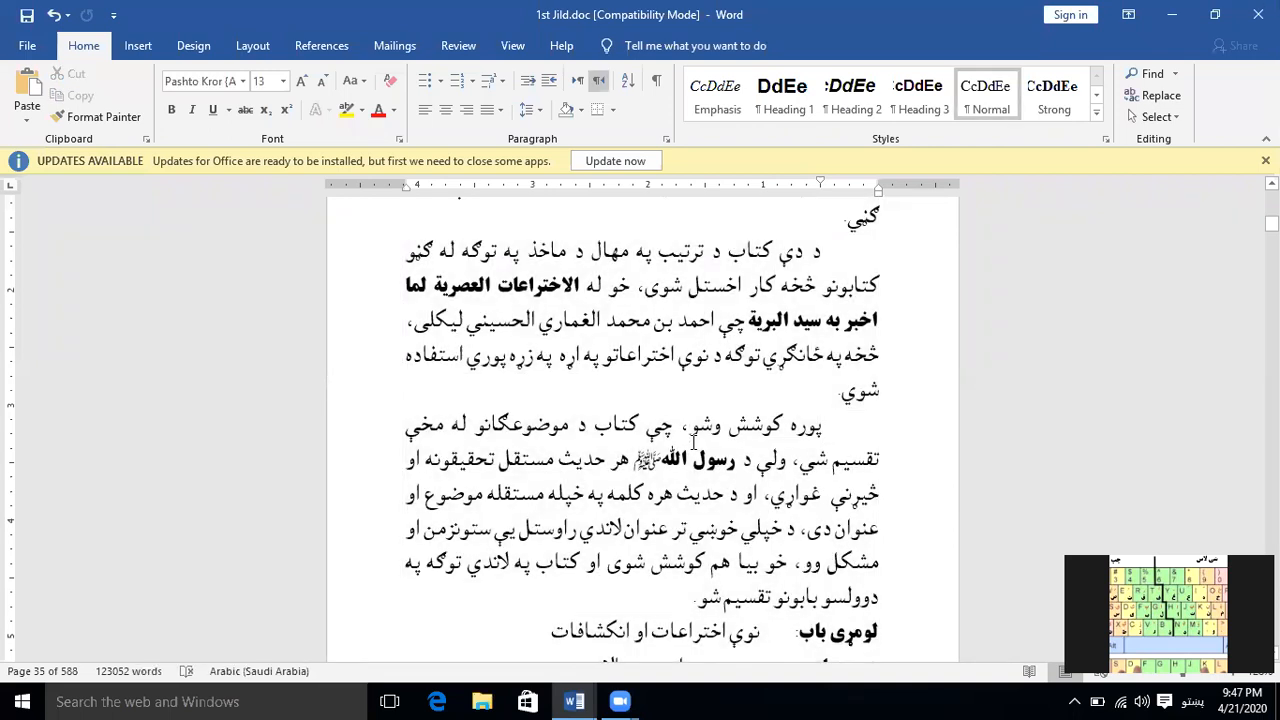
pyautogui.hotkey('ctrl', 'a')
pyautogui.click(712, 430)
# Select all text with formatting similar to the Arabic passage beginning the page numbered 251
pyautogui.scroll(-5, 675, 489)
pyautogui.scroll(-10, 675, 489)
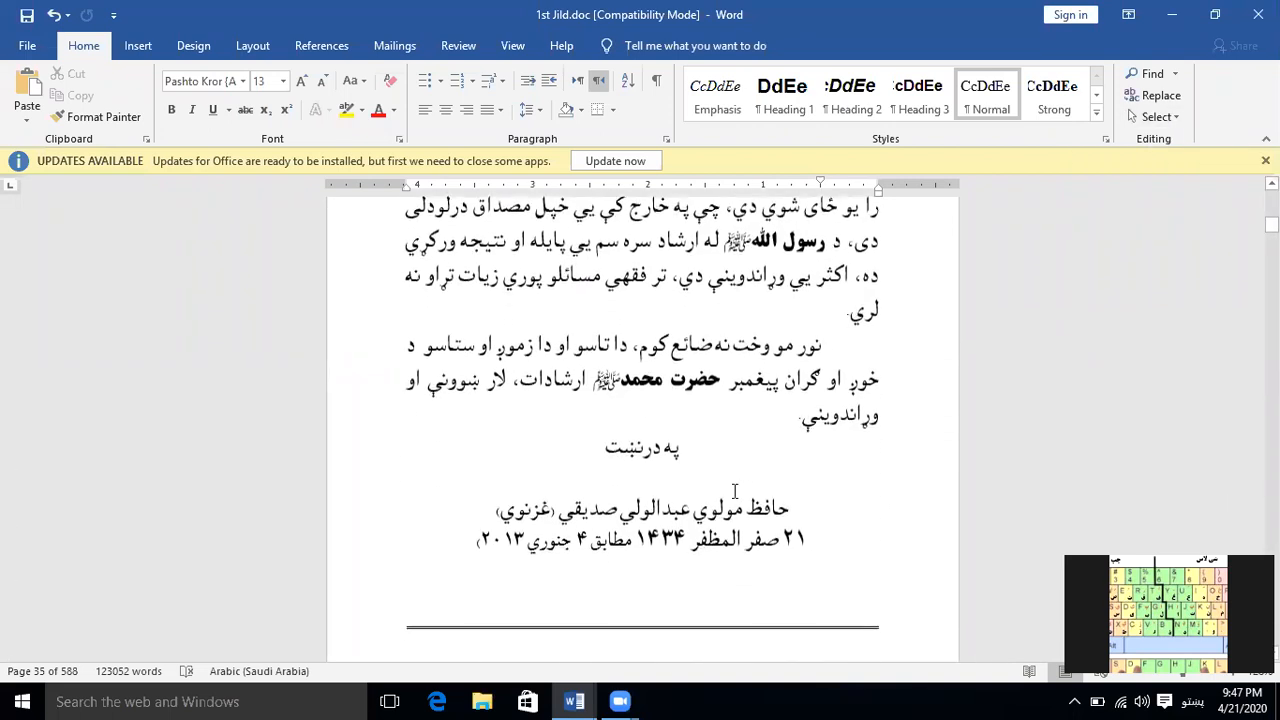
pyautogui.scroll(-4, 765, 560)
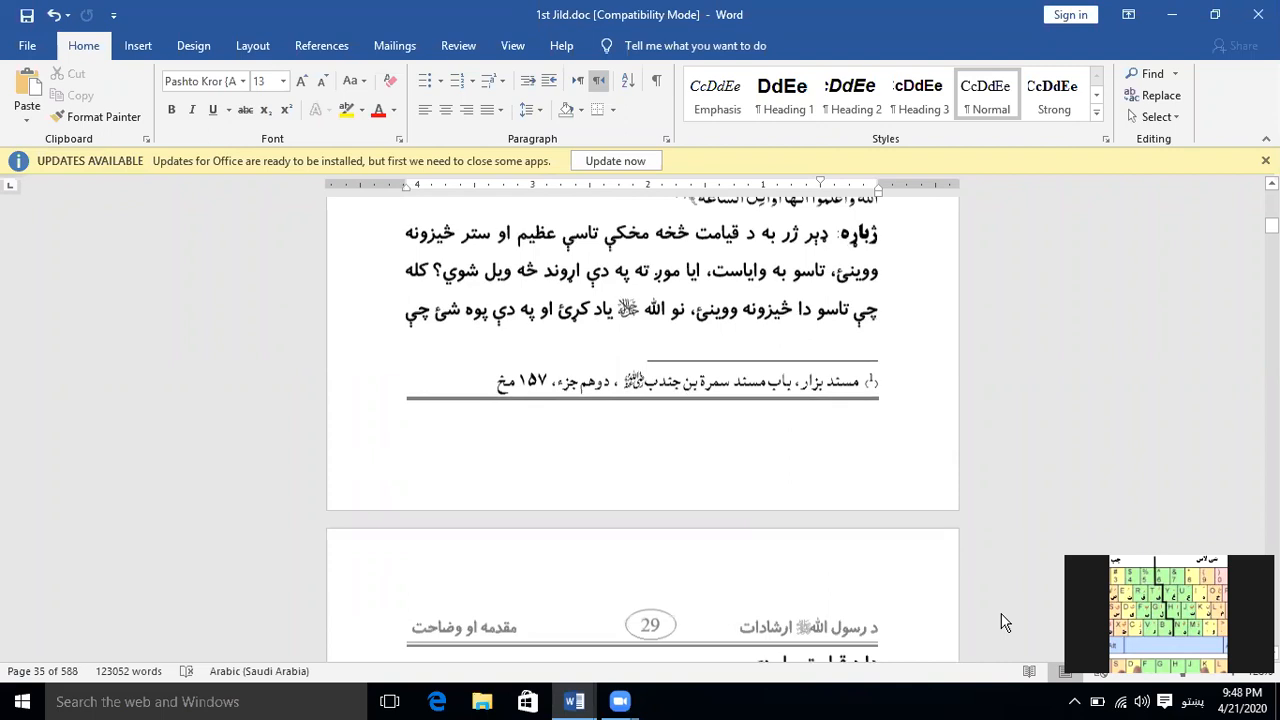
pyautogui.scroll(-15, 1207, 388)
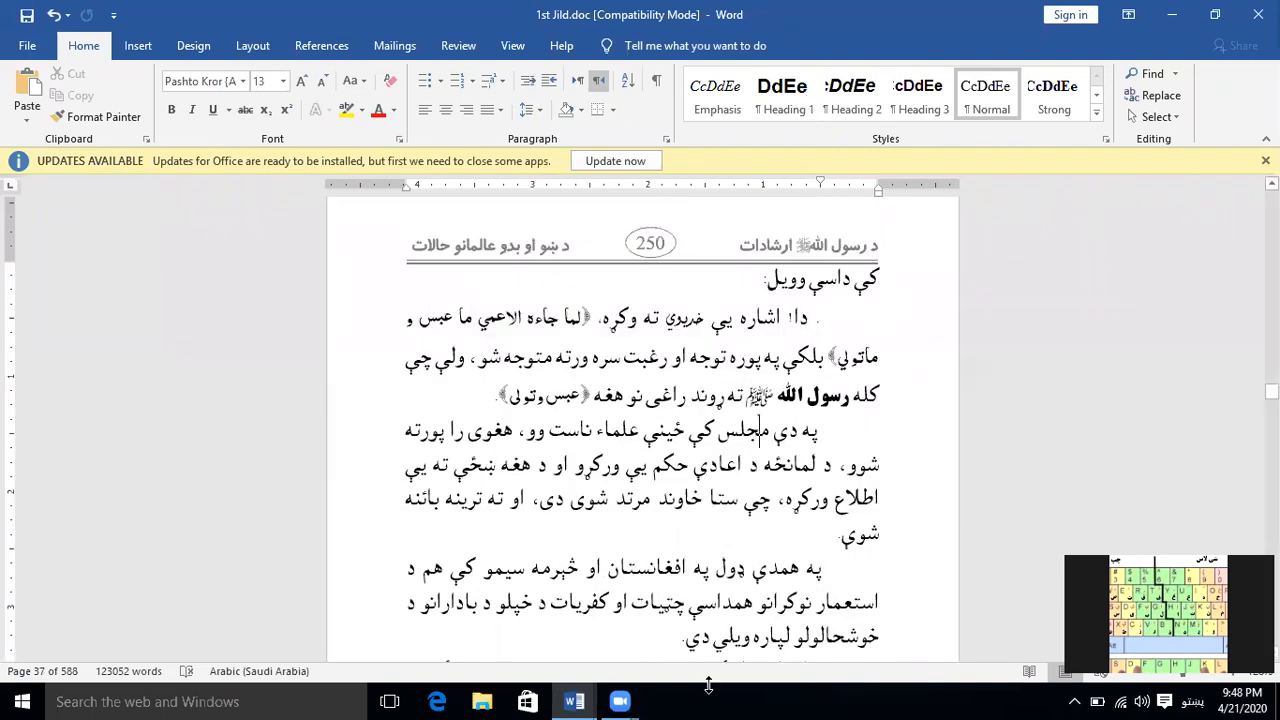
pyautogui.scroll(-10, 689, 590)
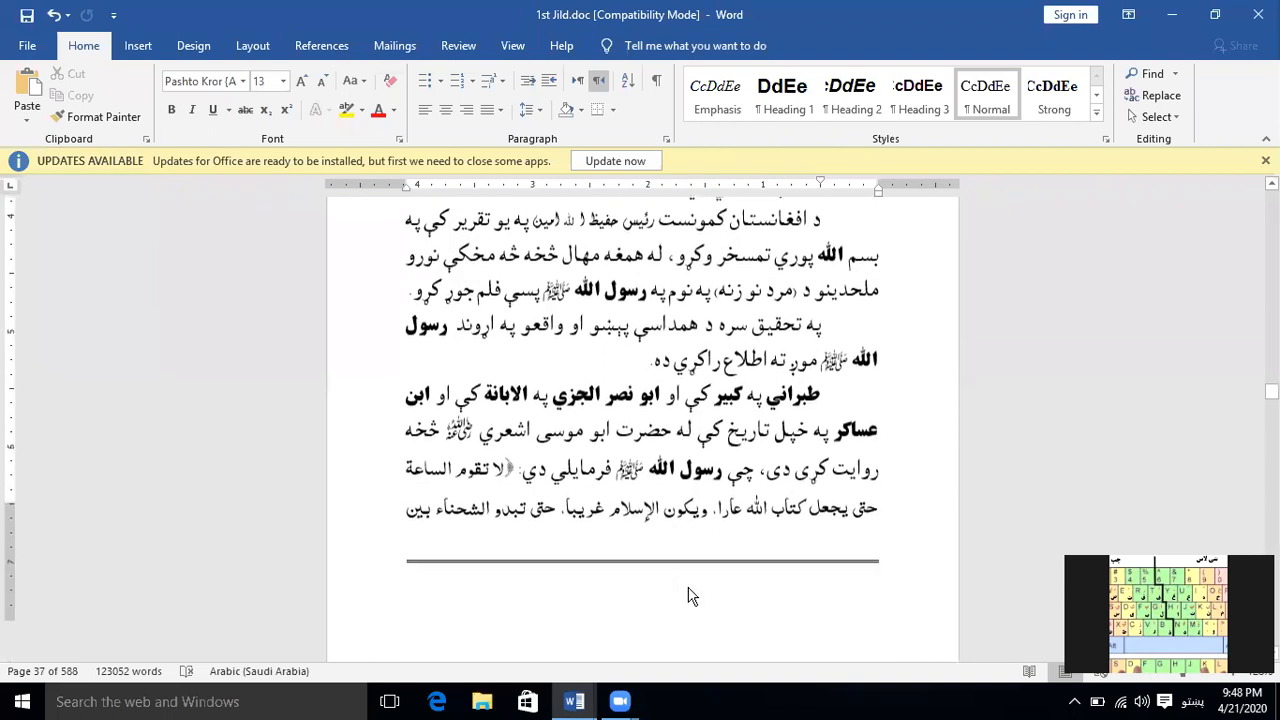
pyautogui.scroll(-5, 689, 590)
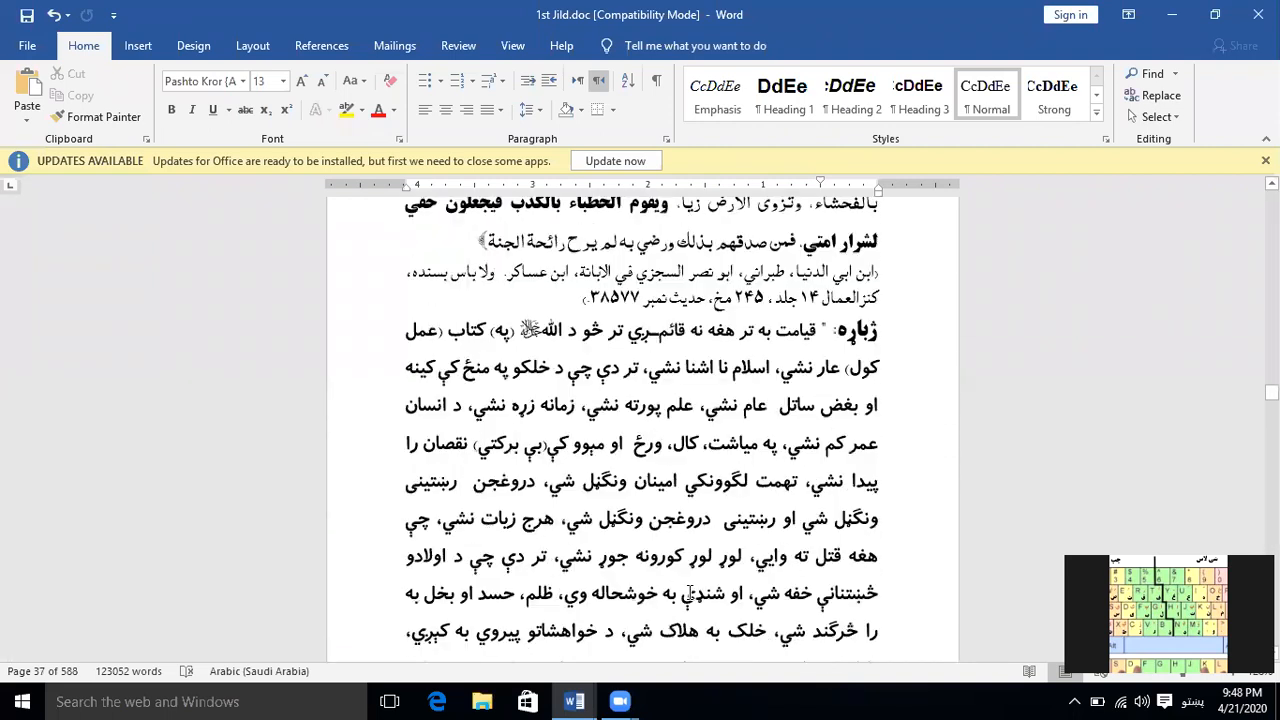
pyautogui.scroll(3, 689, 593)
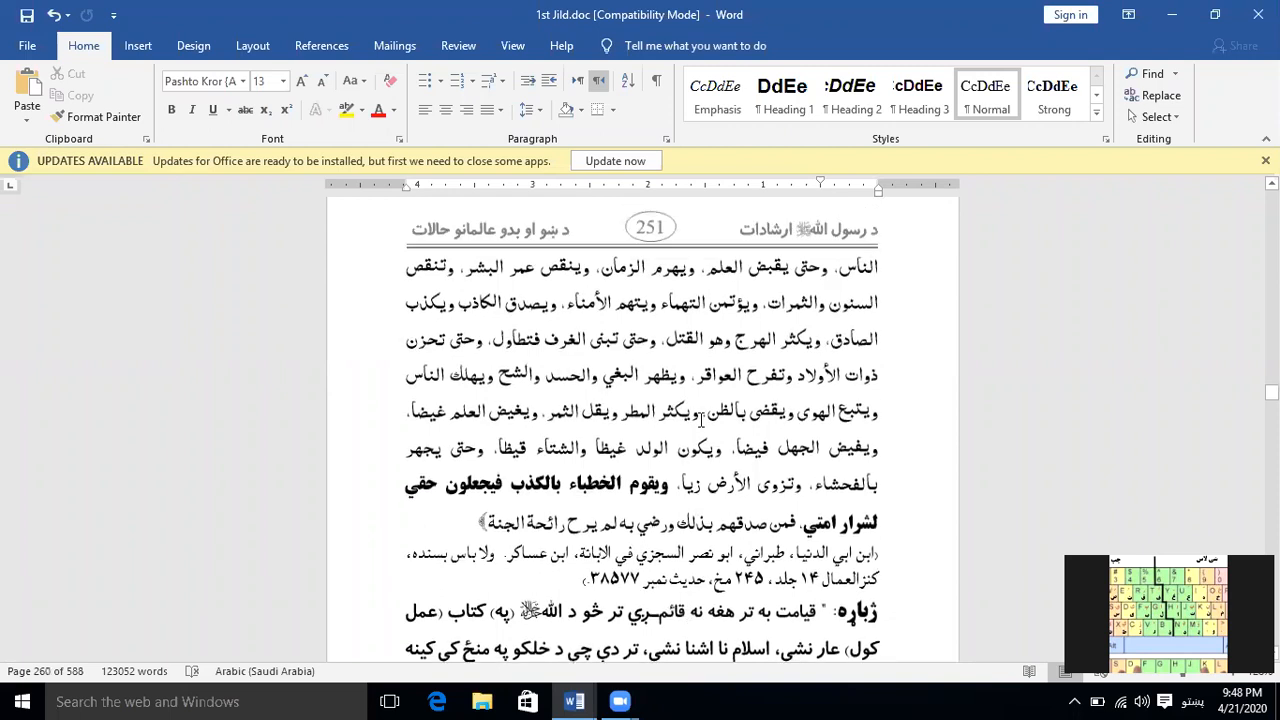
pyautogui.click(697, 316)
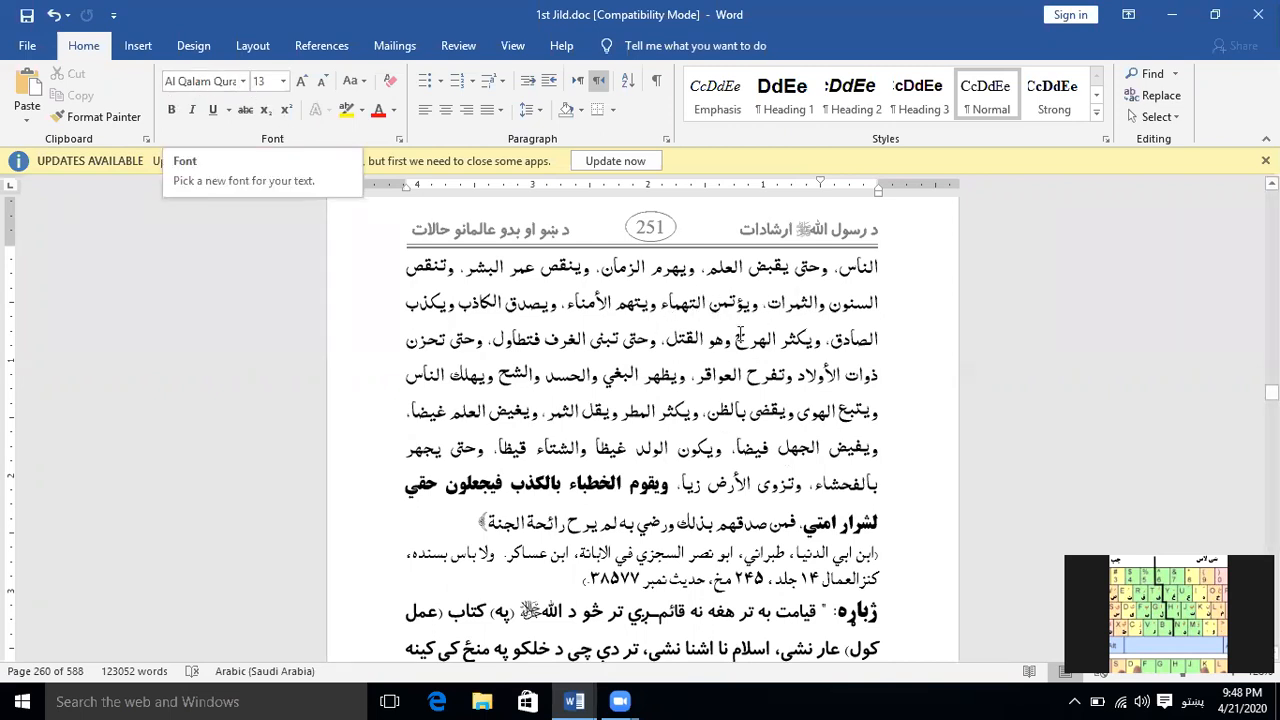
pyautogui.click(1180, 118)
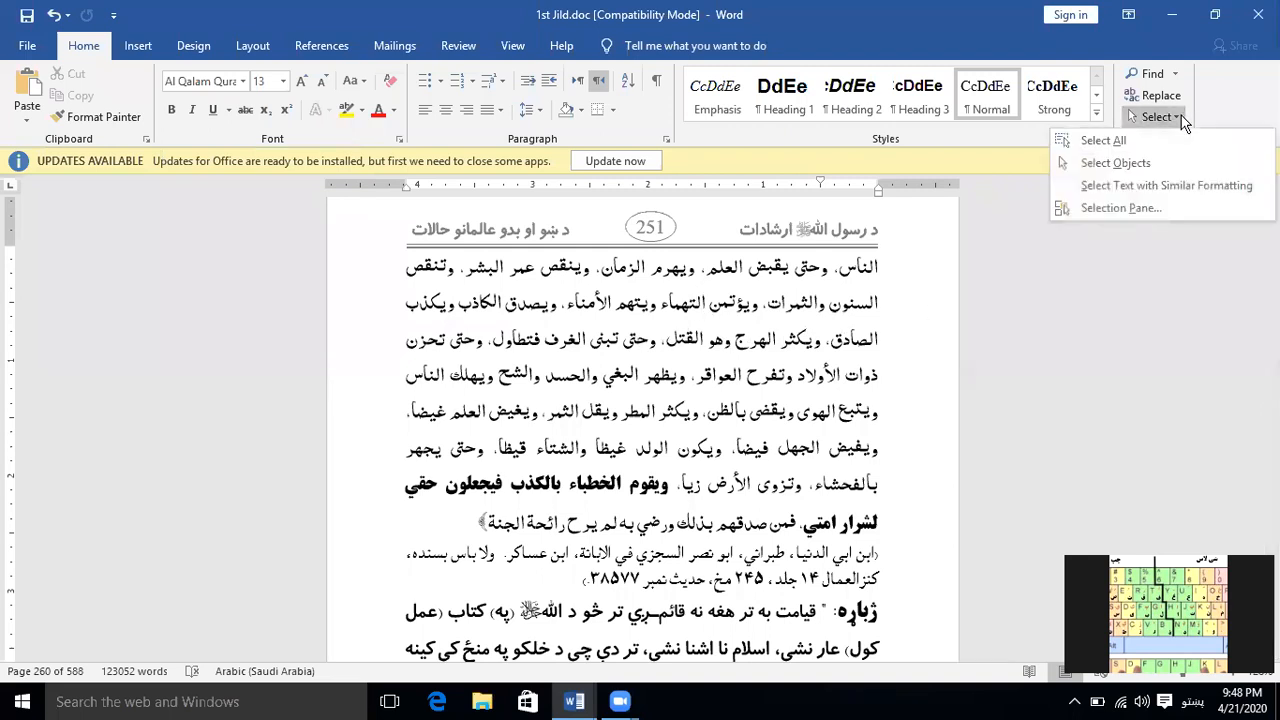
pyautogui.click(1170, 186)
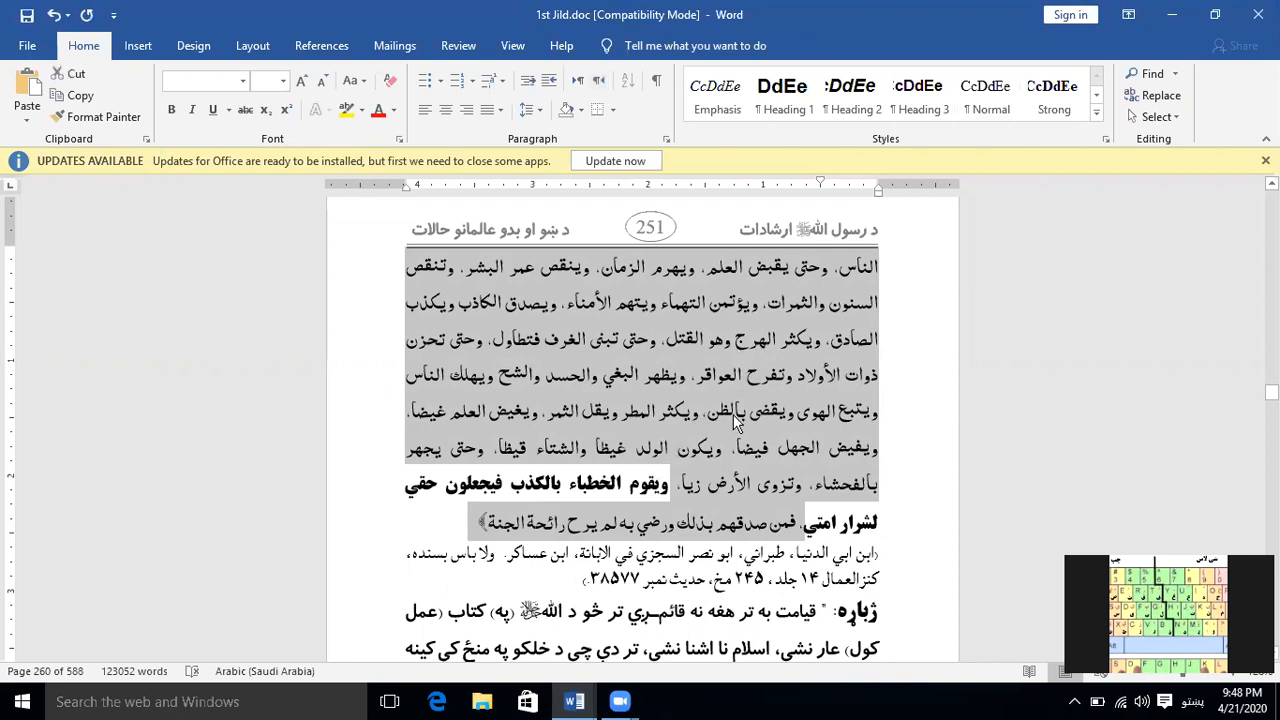
# Examine which passages are selected from the page numbered 251 through the page numbered 260
pyautogui.scroll(-7, 725, 494)
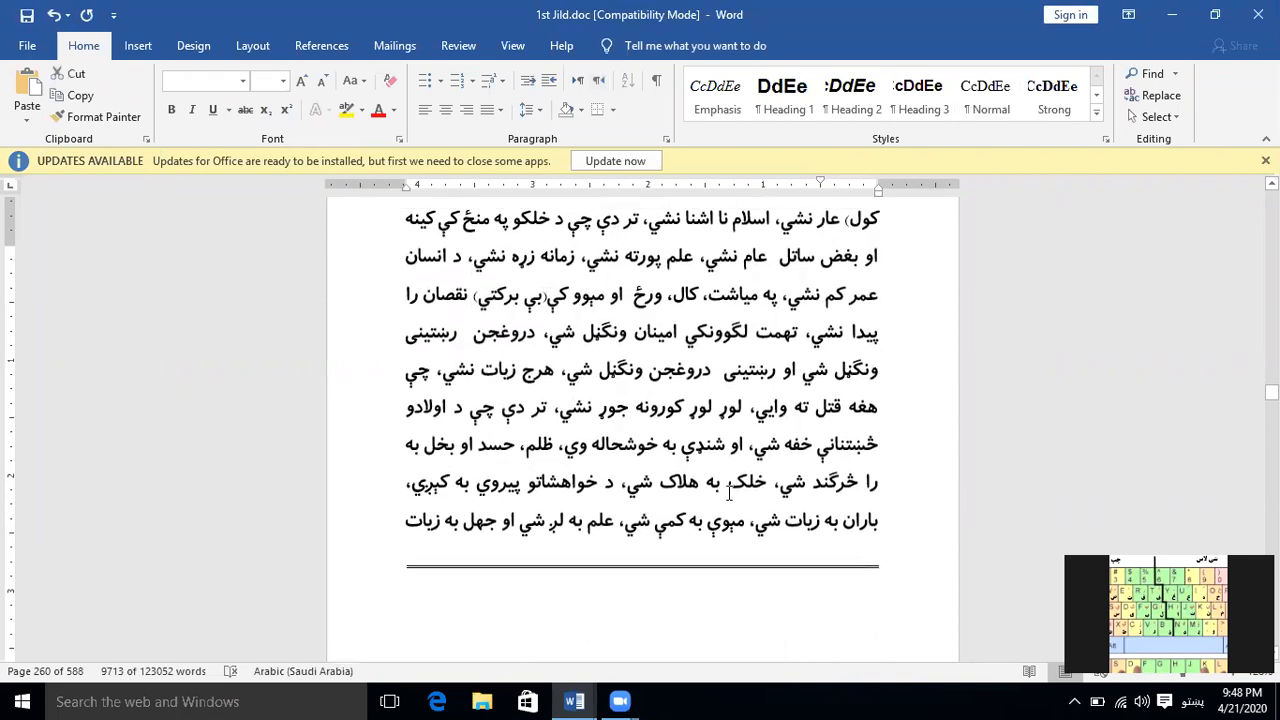
pyautogui.scroll(7, 728, 492)
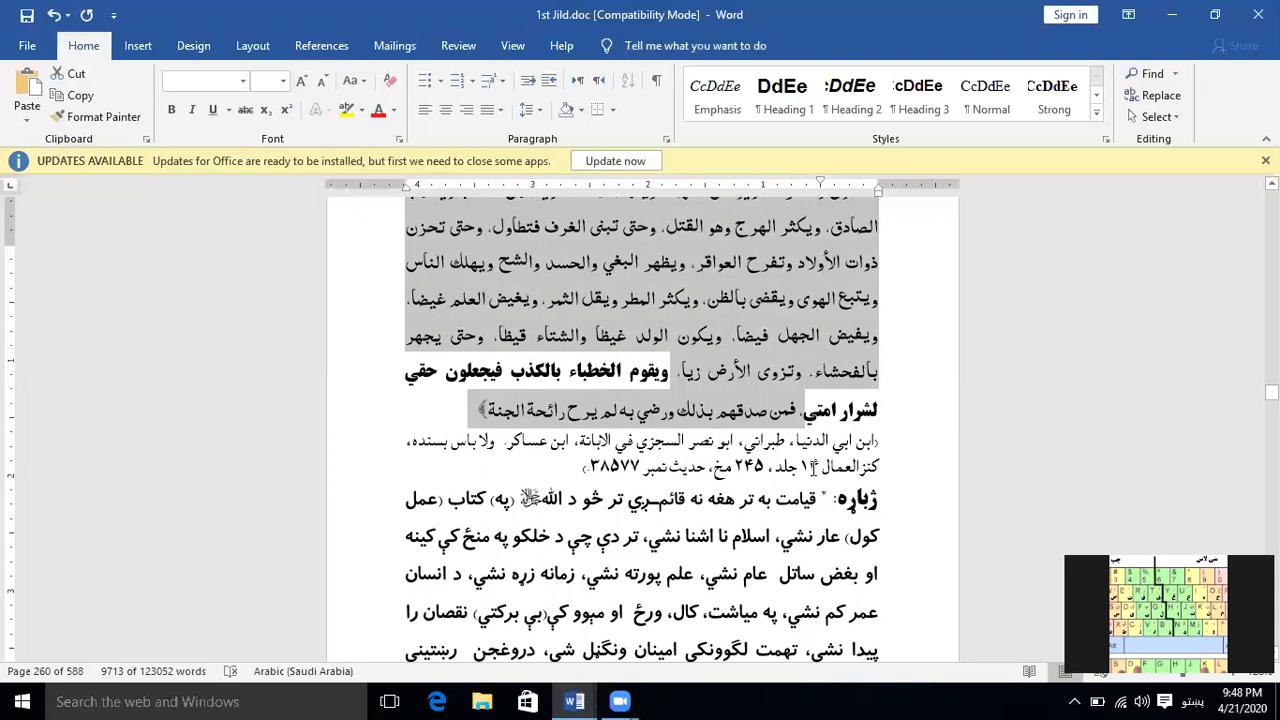
pyautogui.scroll(-5, 810, 474)
pyautogui.scroll(-10, 812, 476)
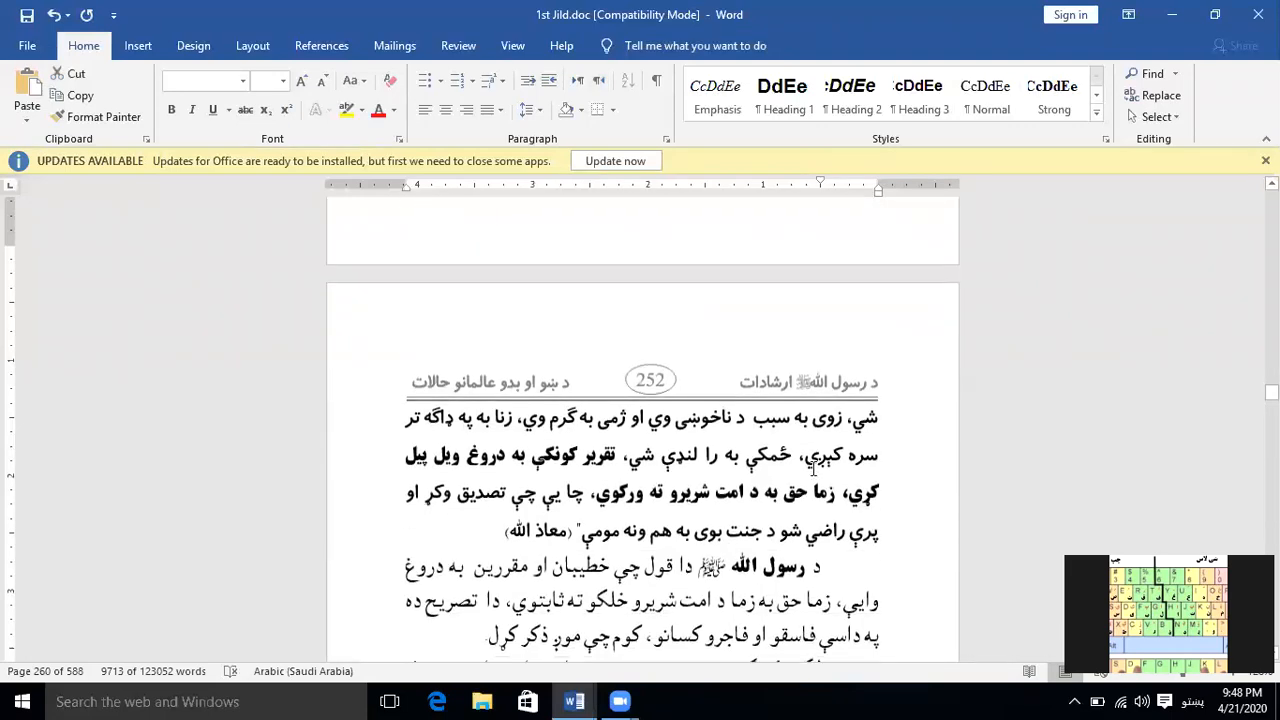
pyautogui.scroll(-10, 818, 467)
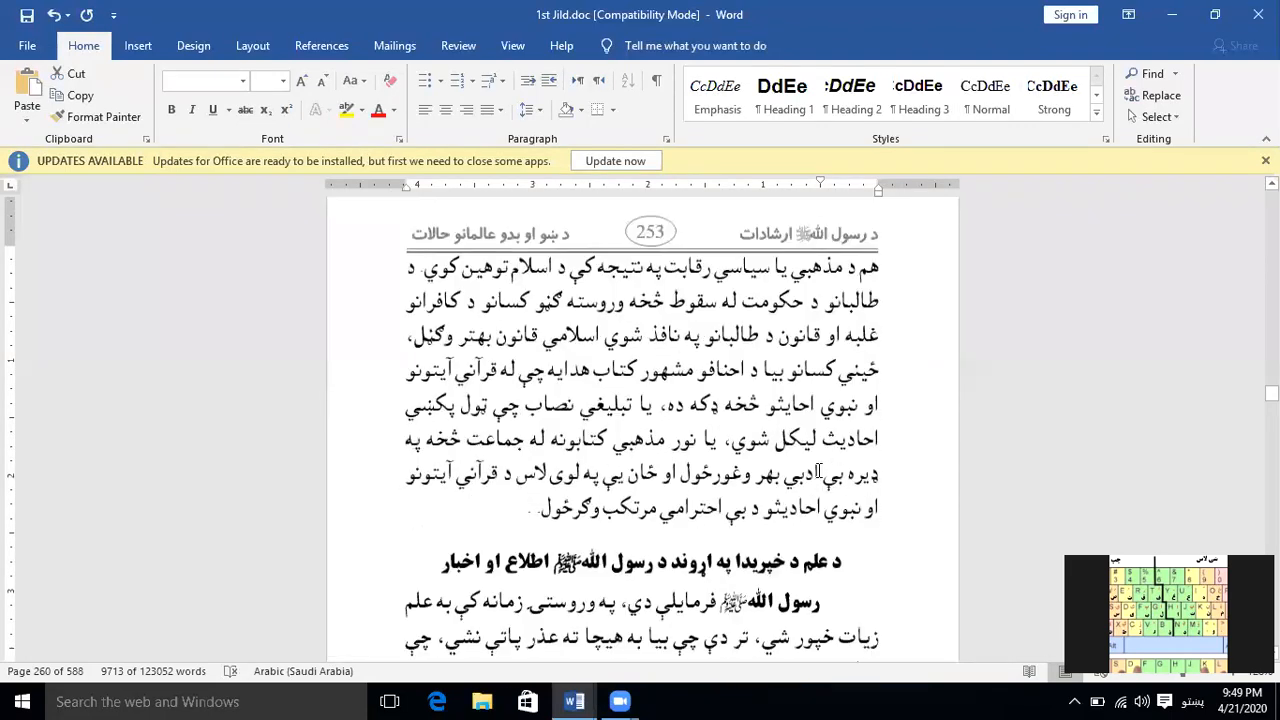
pyautogui.scroll(-10, 818, 469)
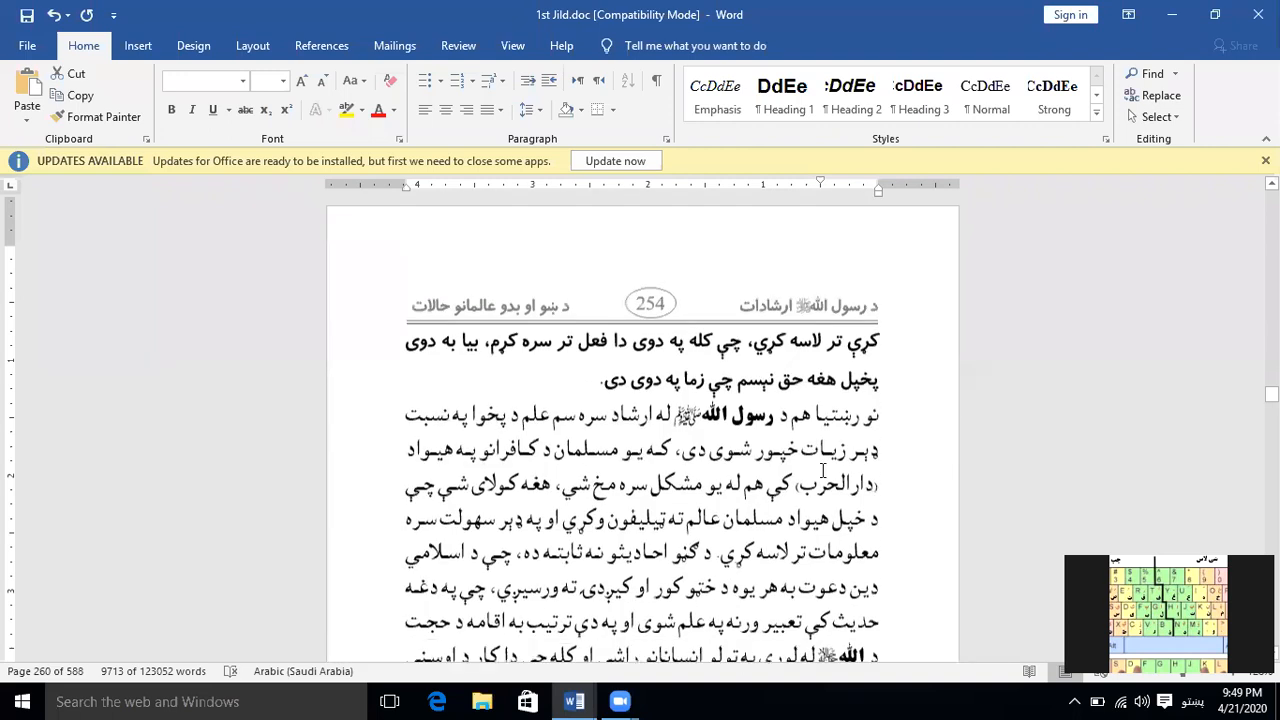
pyautogui.scroll(-10, 824, 469)
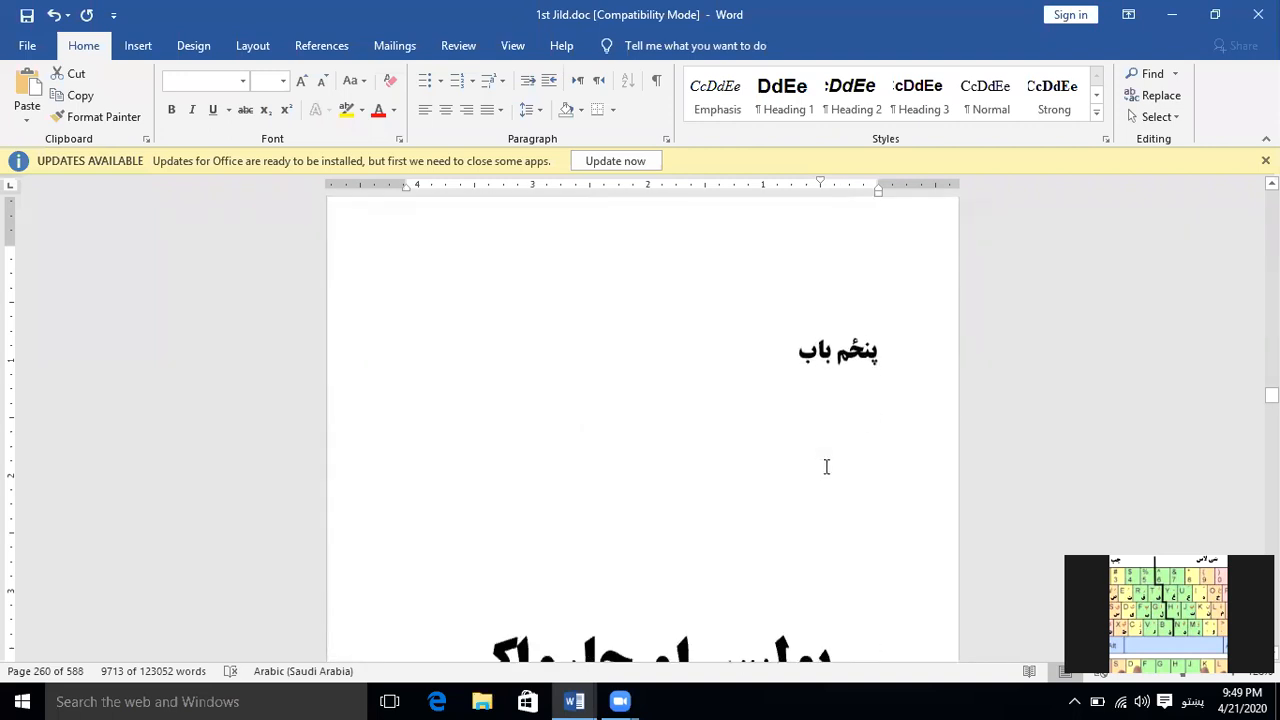
pyautogui.scroll(-10, 845, 466)
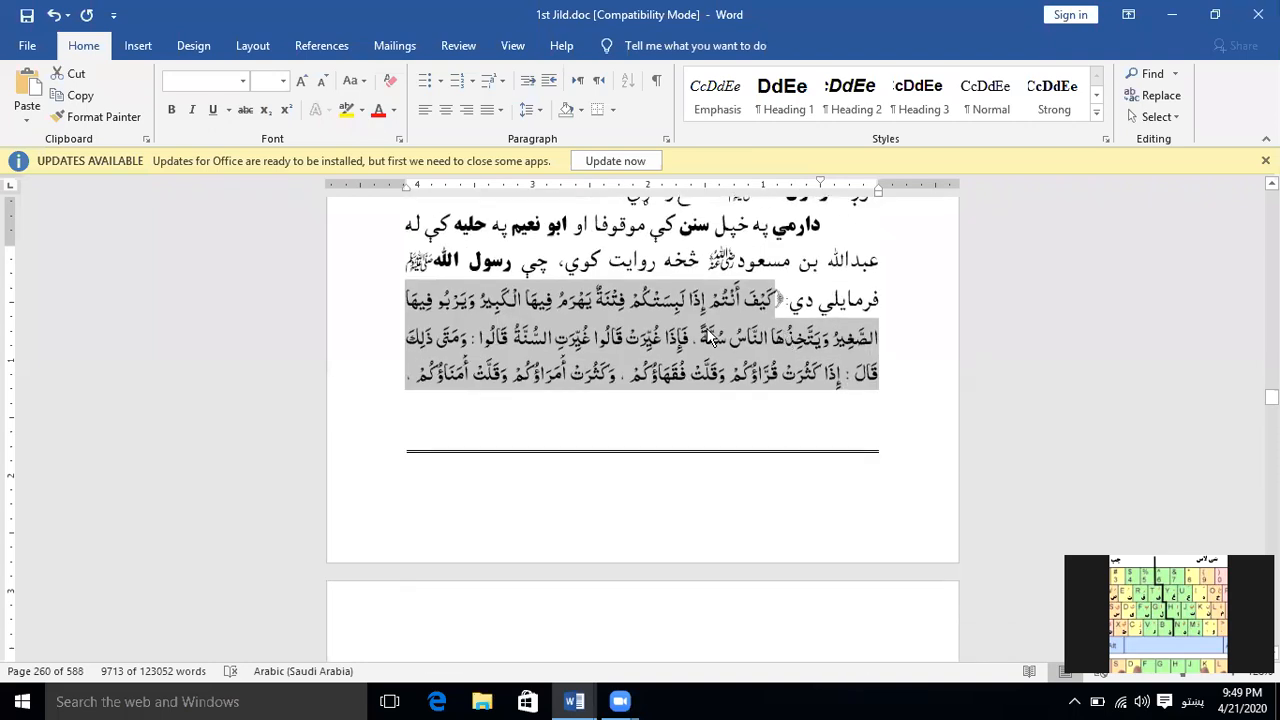
pyautogui.scroll(-5, 786, 364)
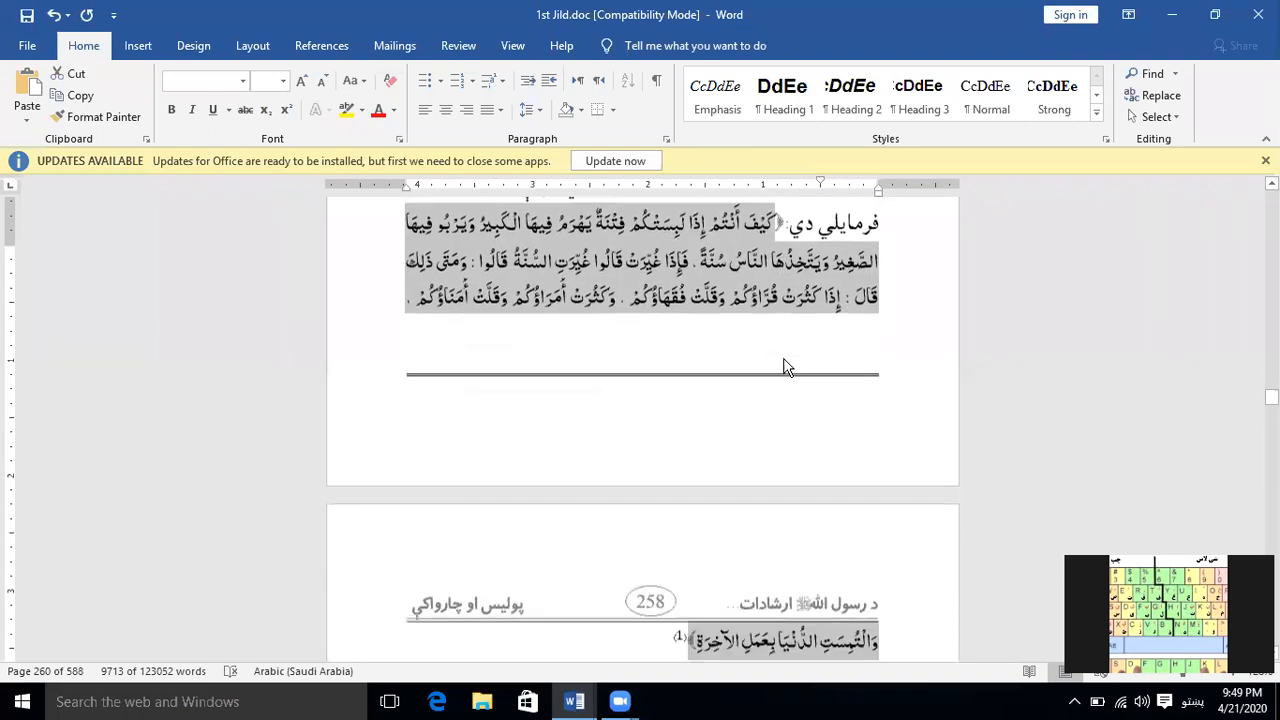
pyautogui.scroll(-10, 786, 365)
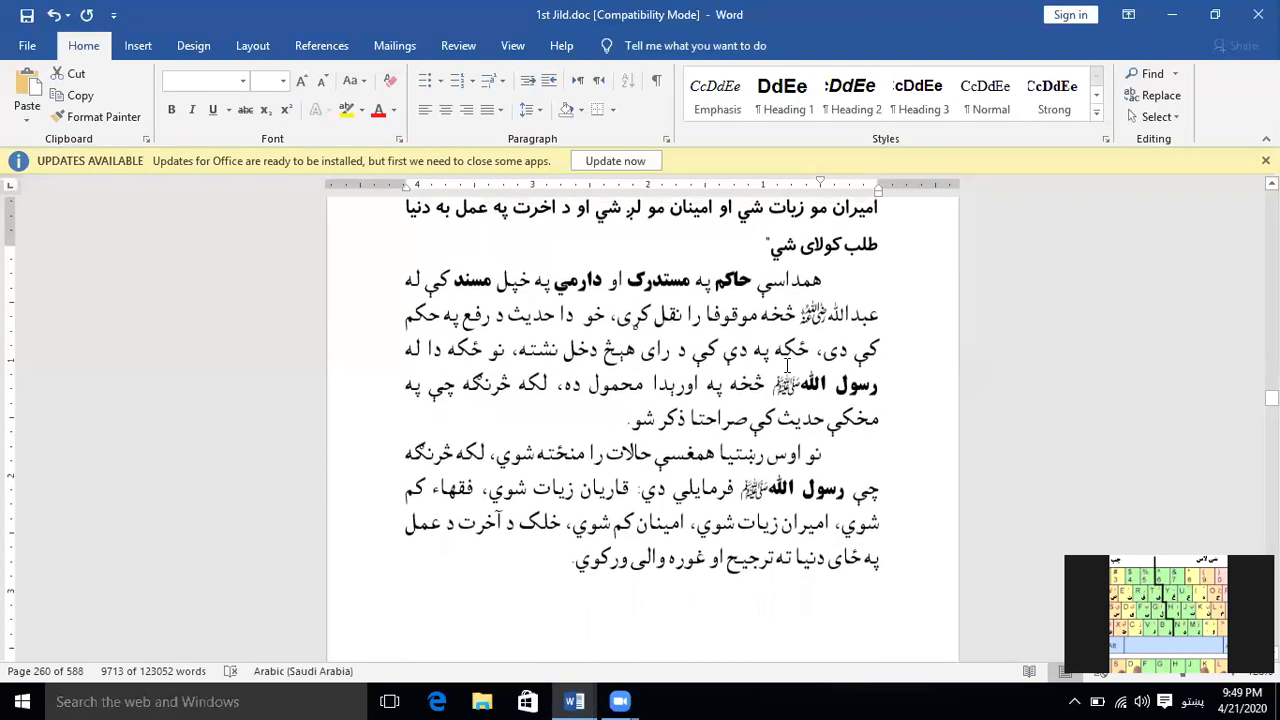
pyautogui.scroll(-12, 786, 366)
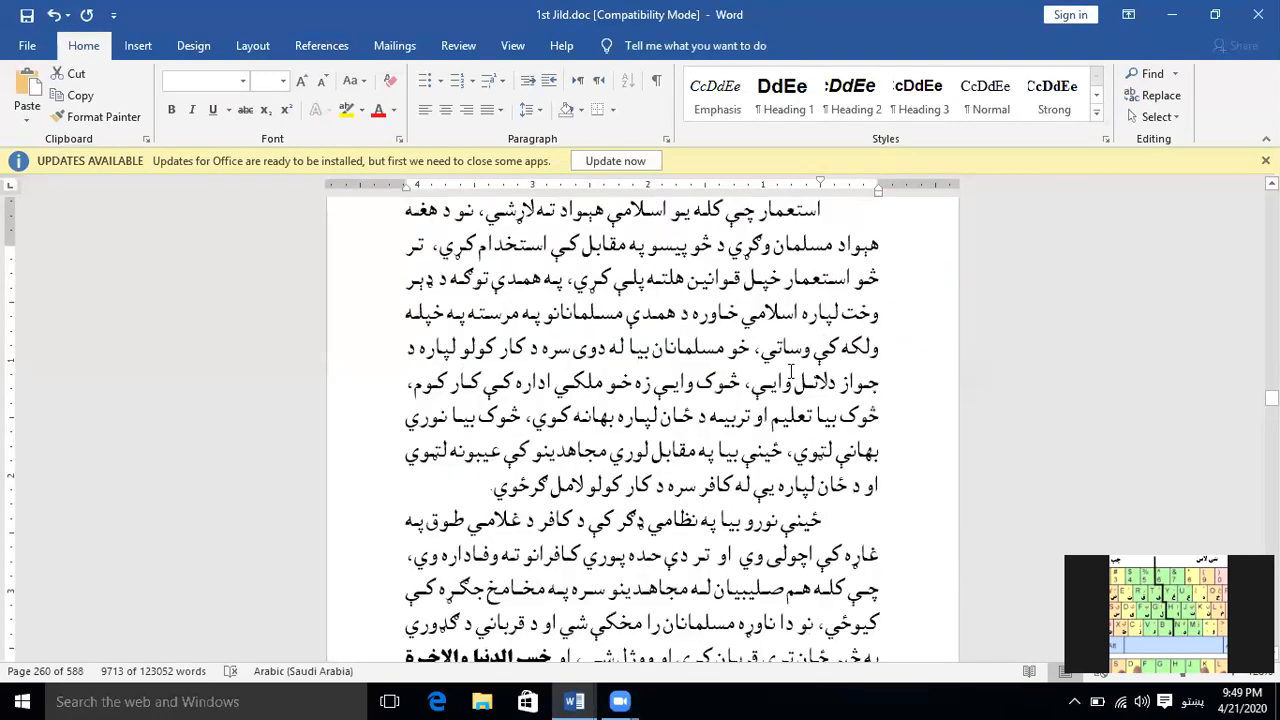
pyautogui.scroll(-10, 791, 373)
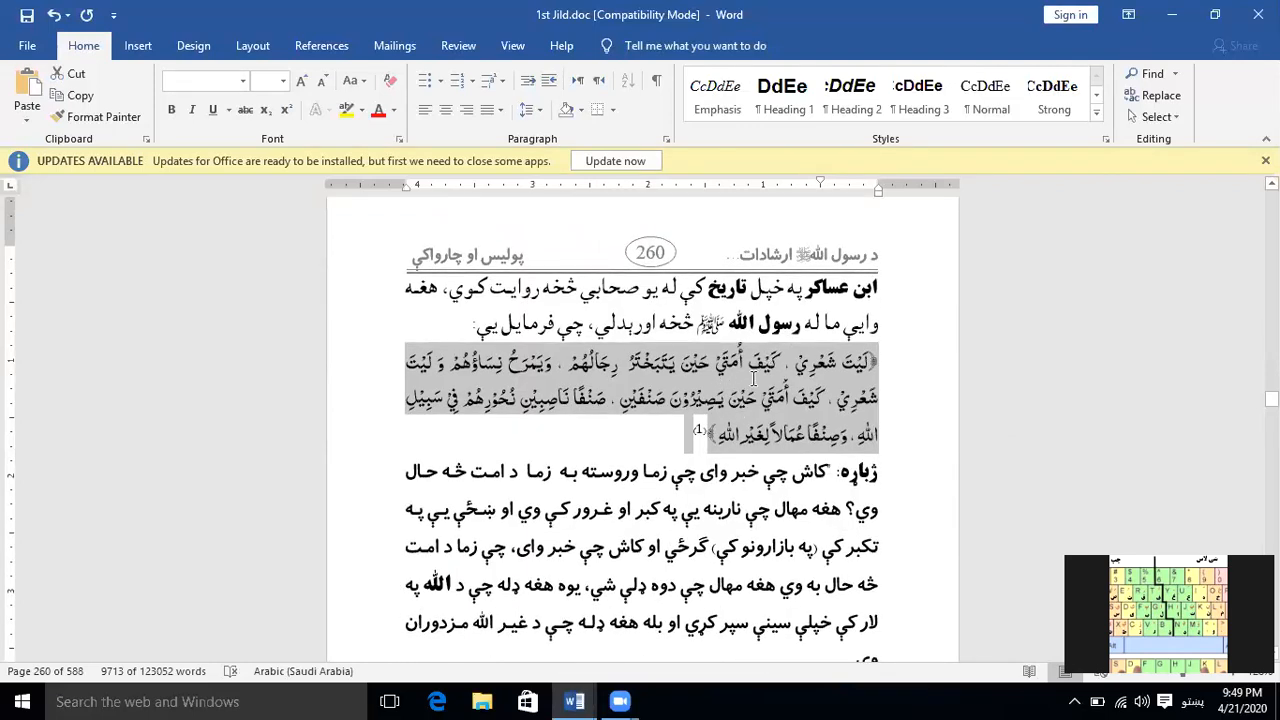
# Select all text with formatting similar to the bold Pashto translation paragraph on the page numbered 260
pyautogui.scroll(-3, 751, 378)
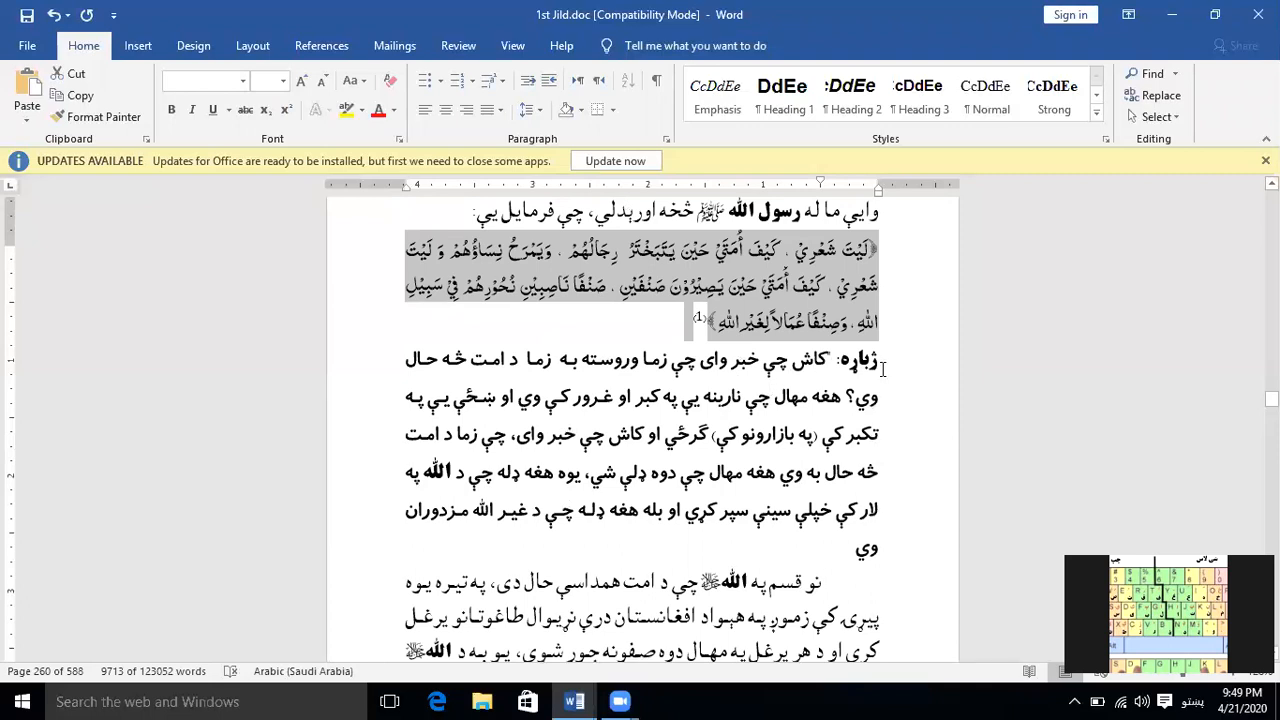
pyautogui.click(796, 398)
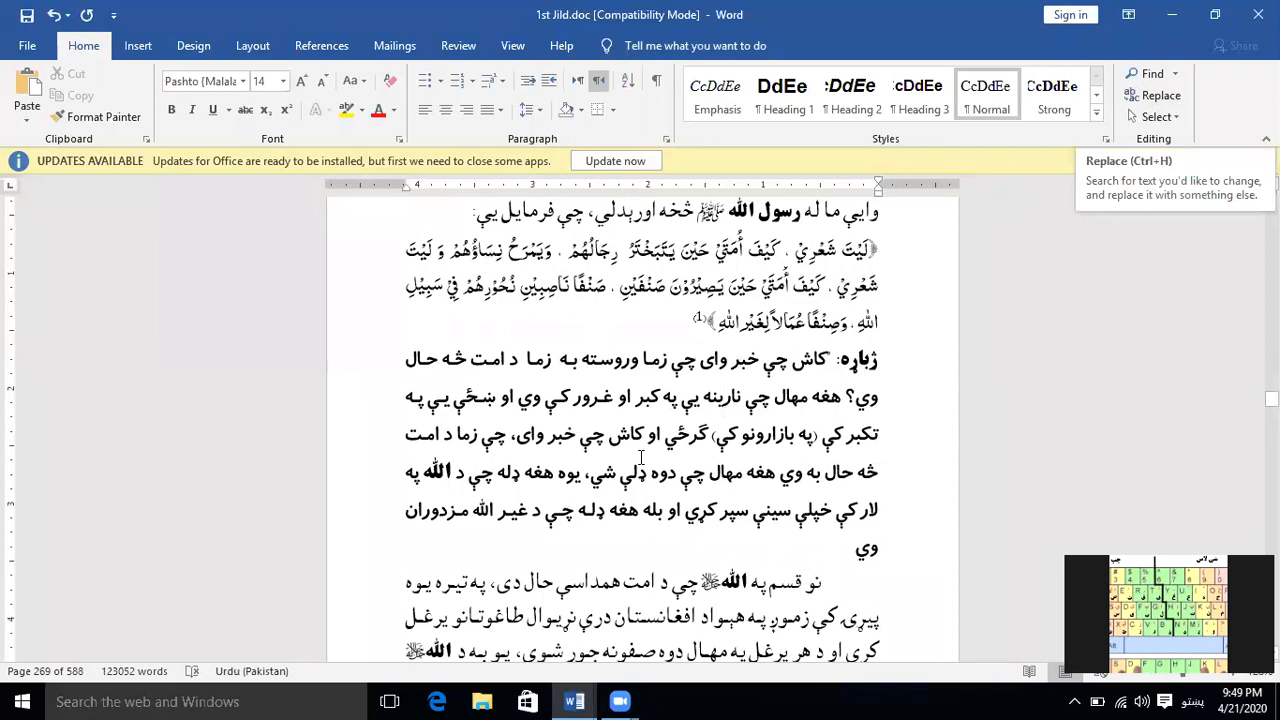
pyautogui.click(1173, 117)
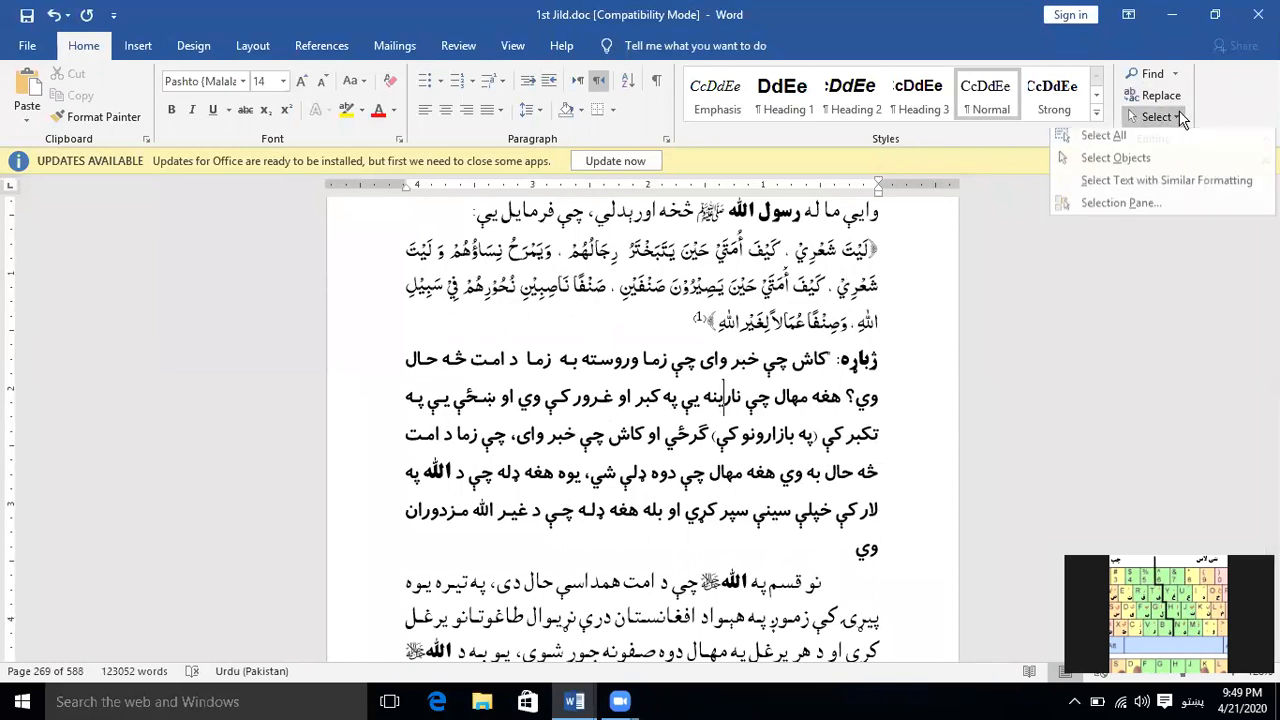
pyautogui.click(1183, 185)
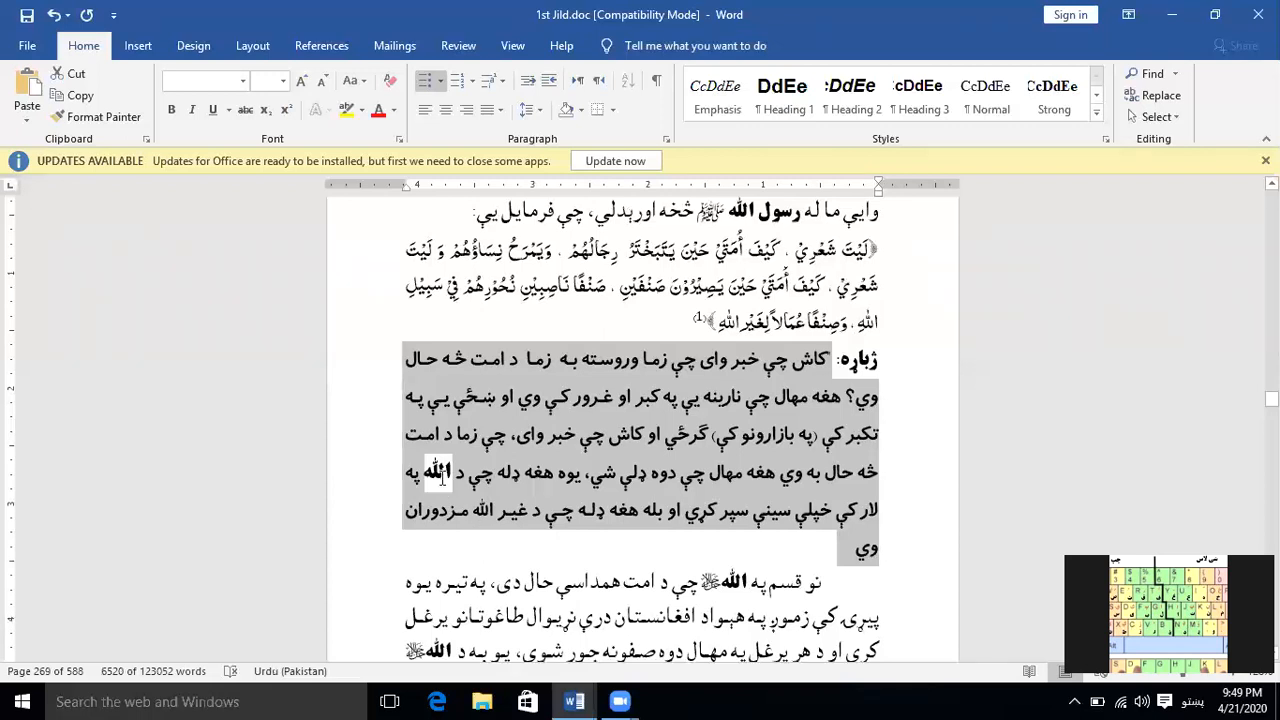
# Examine which passages are selected on the pages numbered 260 through 264, and clear the selection
pyautogui.scroll(-3, 901, 553)
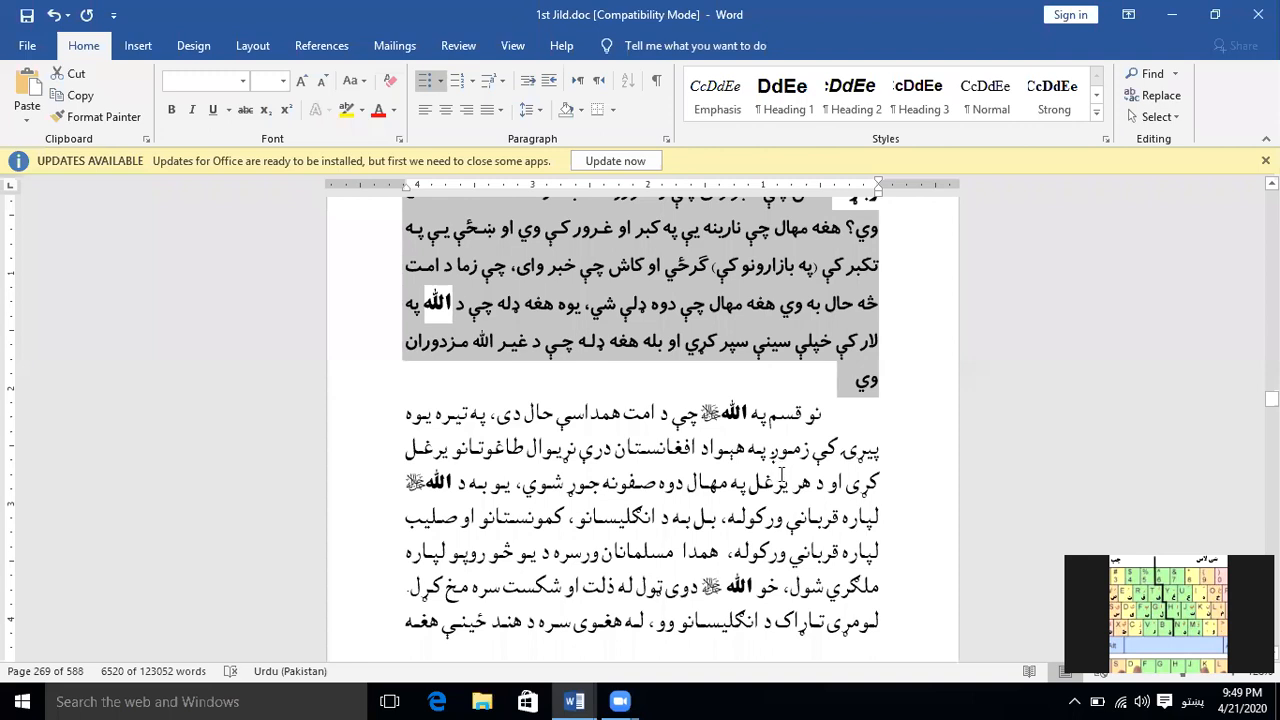
pyautogui.scroll(-14, 783, 477)
pyautogui.scroll(-17, 795, 490)
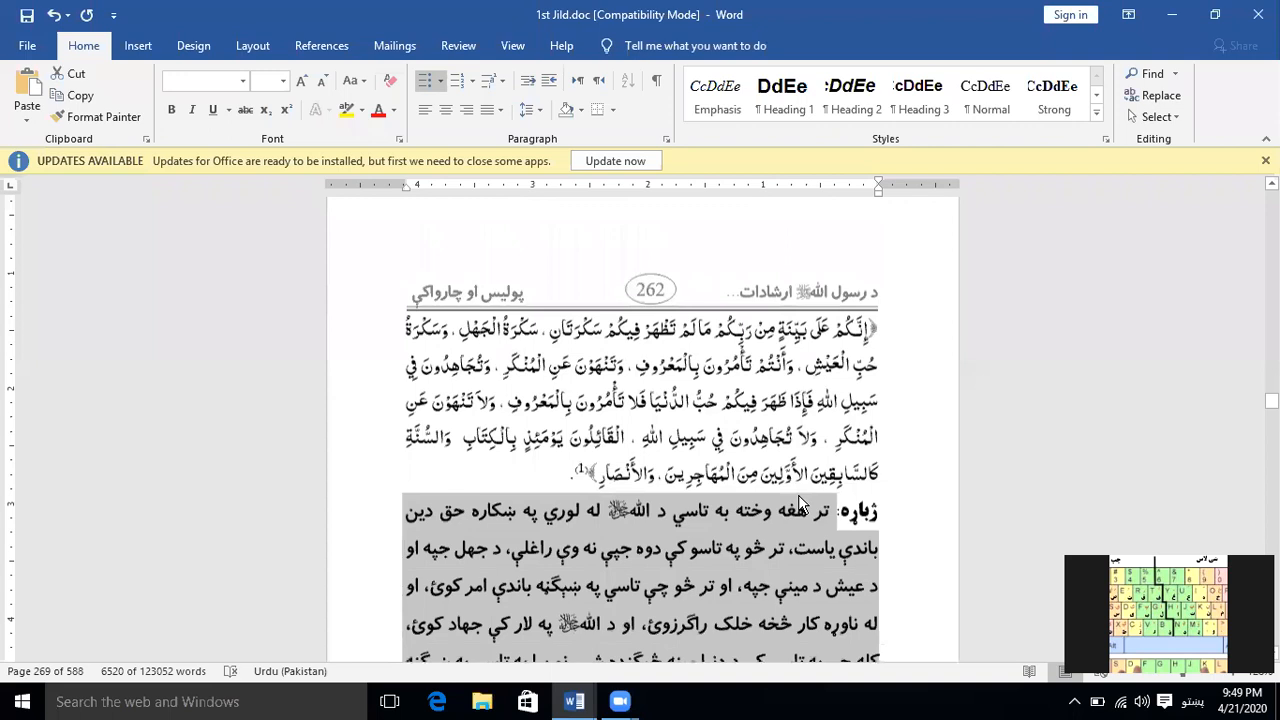
pyautogui.scroll(-4, 800, 505)
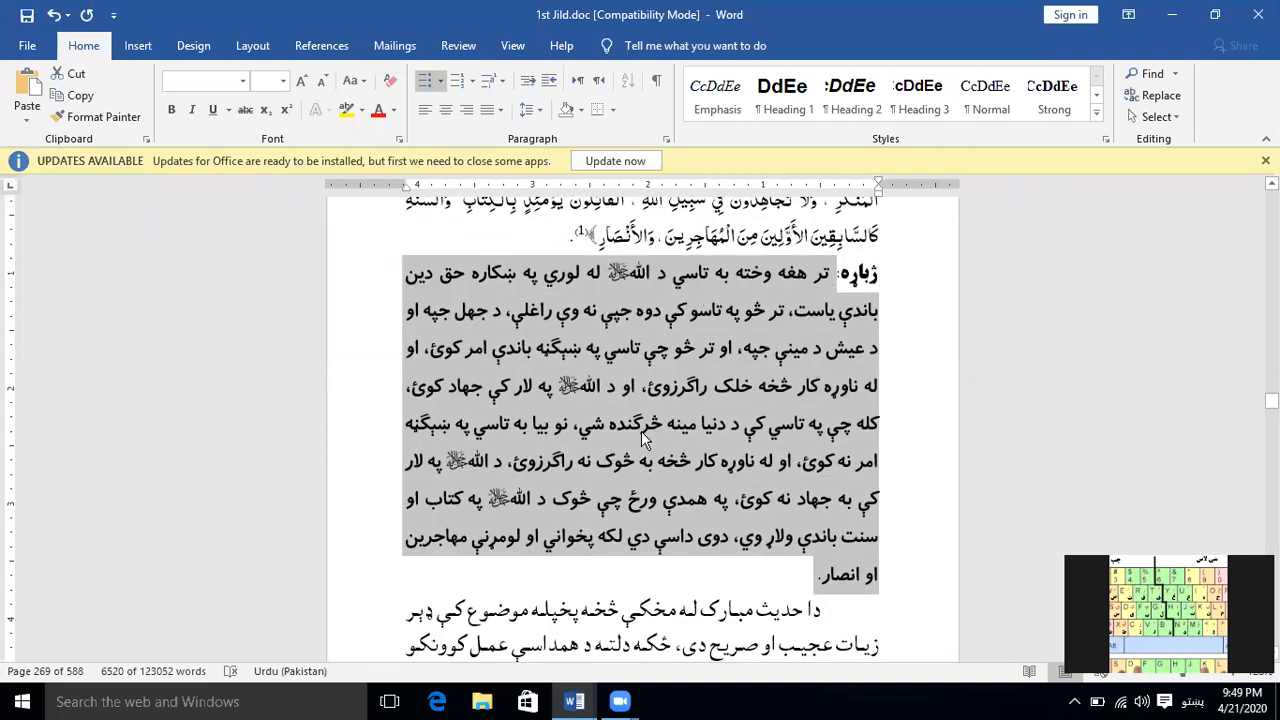
pyautogui.scroll(-3, 668, 429)
pyautogui.scroll(-8, 675, 428)
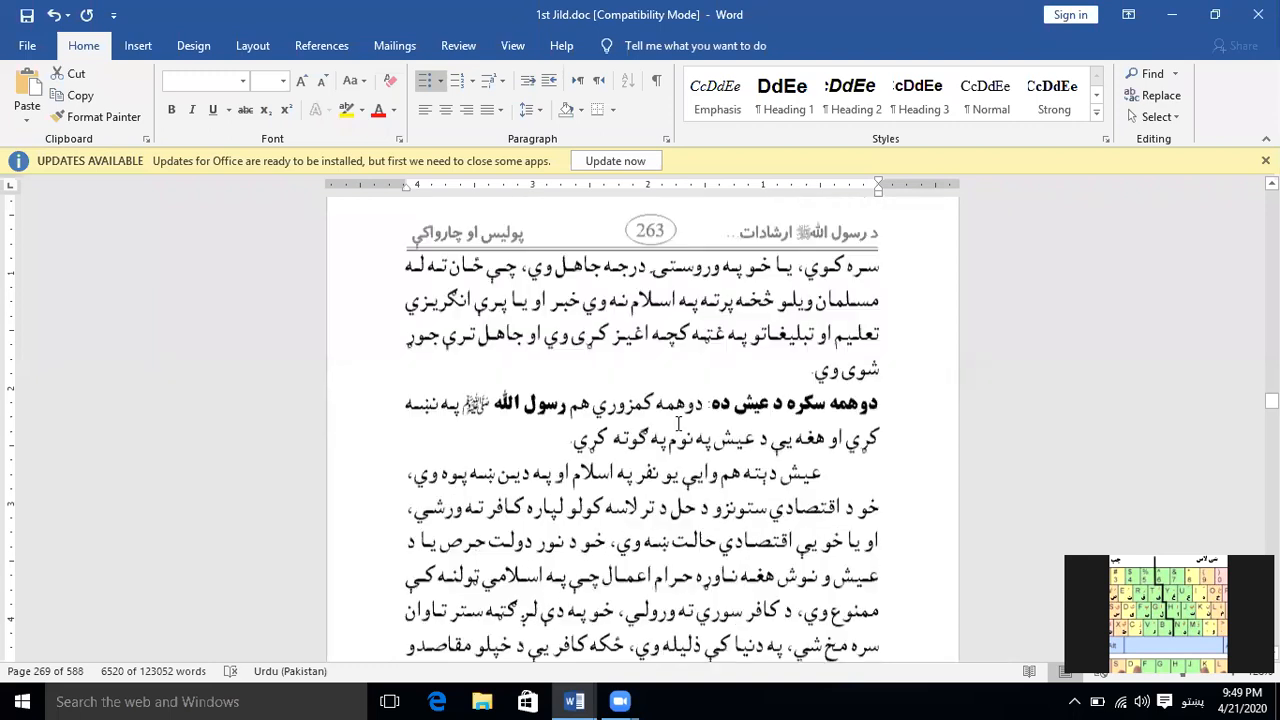
pyautogui.scroll(-7, 678, 428)
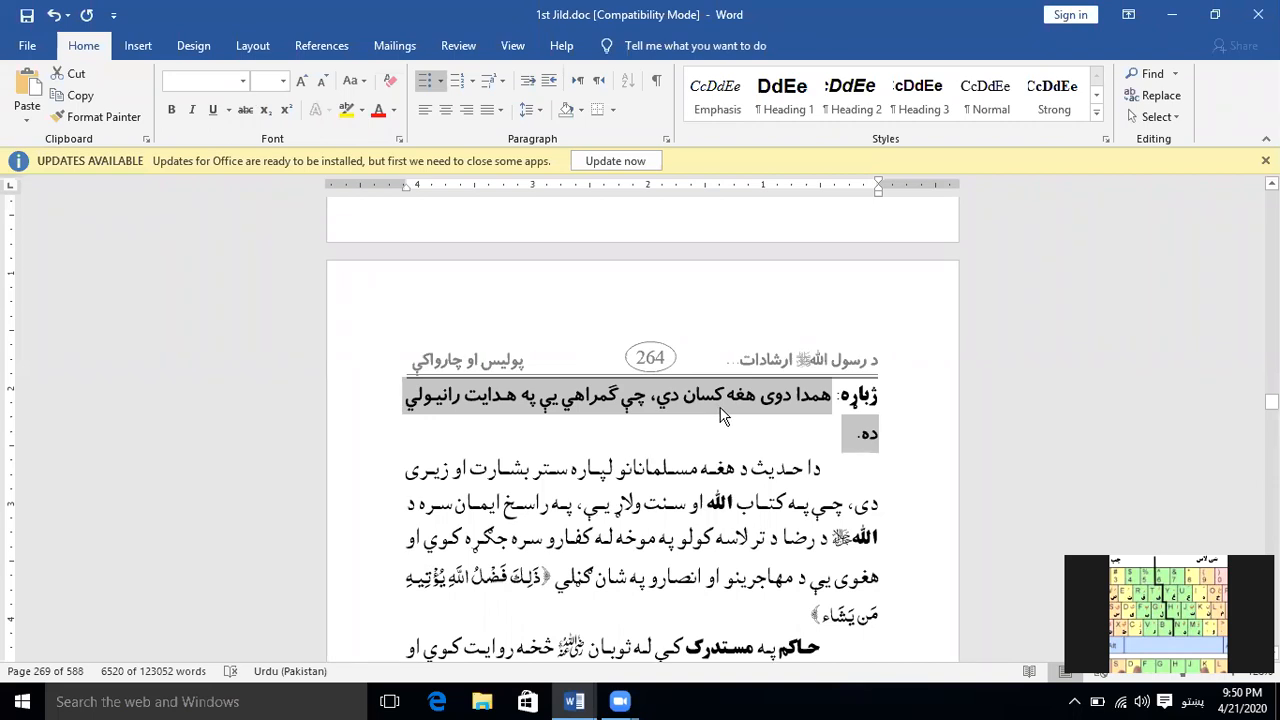
pyautogui.click(1177, 116)
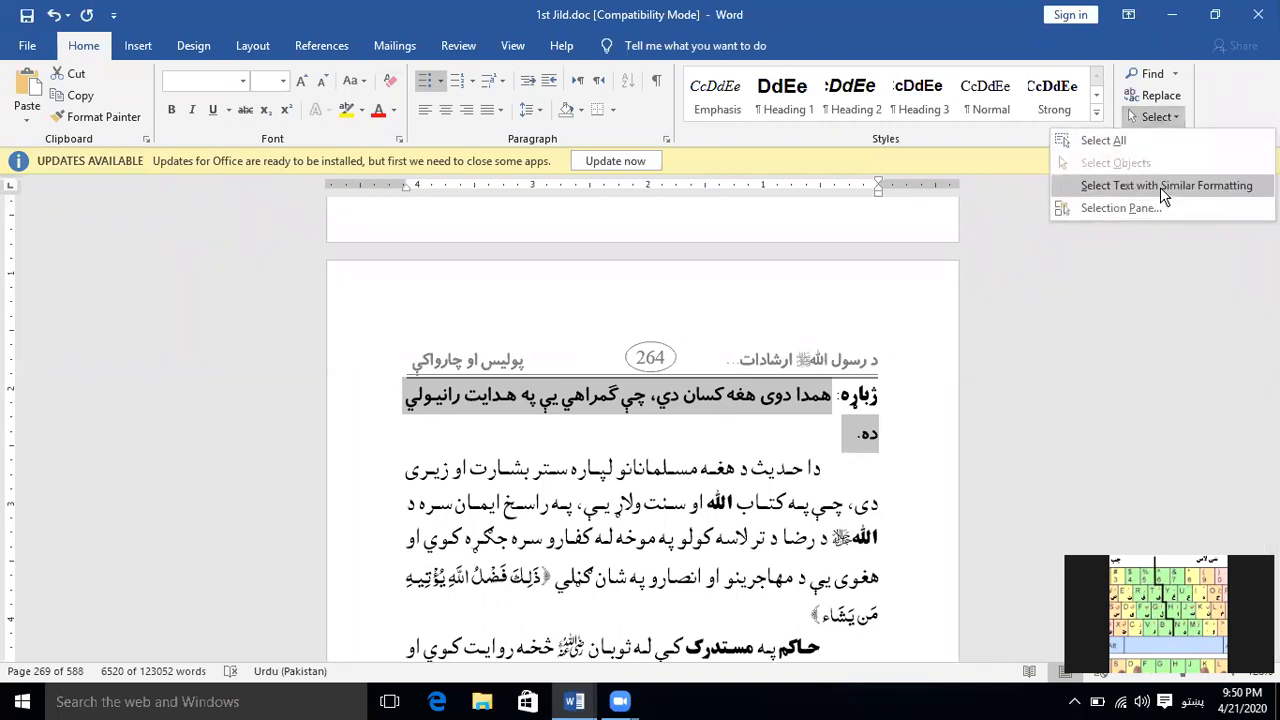
pyautogui.click(783, 489)
pyautogui.click(766, 478)
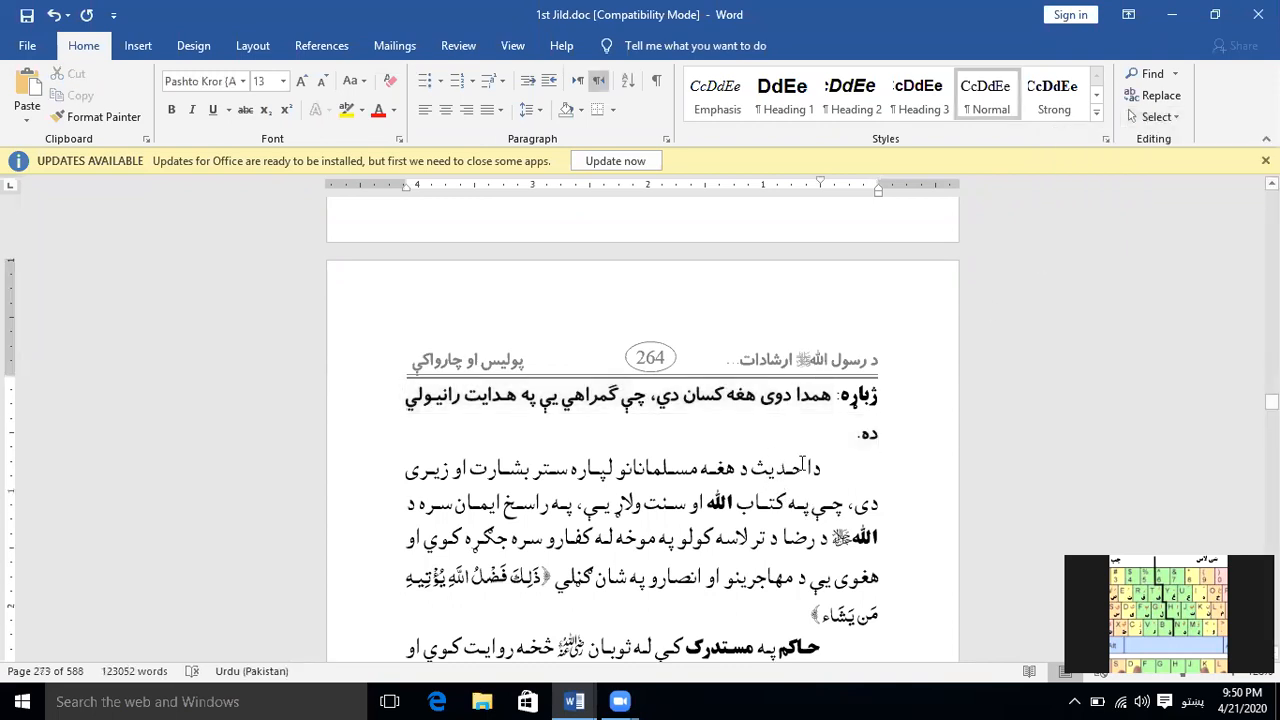
# Select all text with formatting similar to the bold word الله on the page numbered 264, and clear the selection
pyautogui.click(775, 397)
pyautogui.click(647, 476)
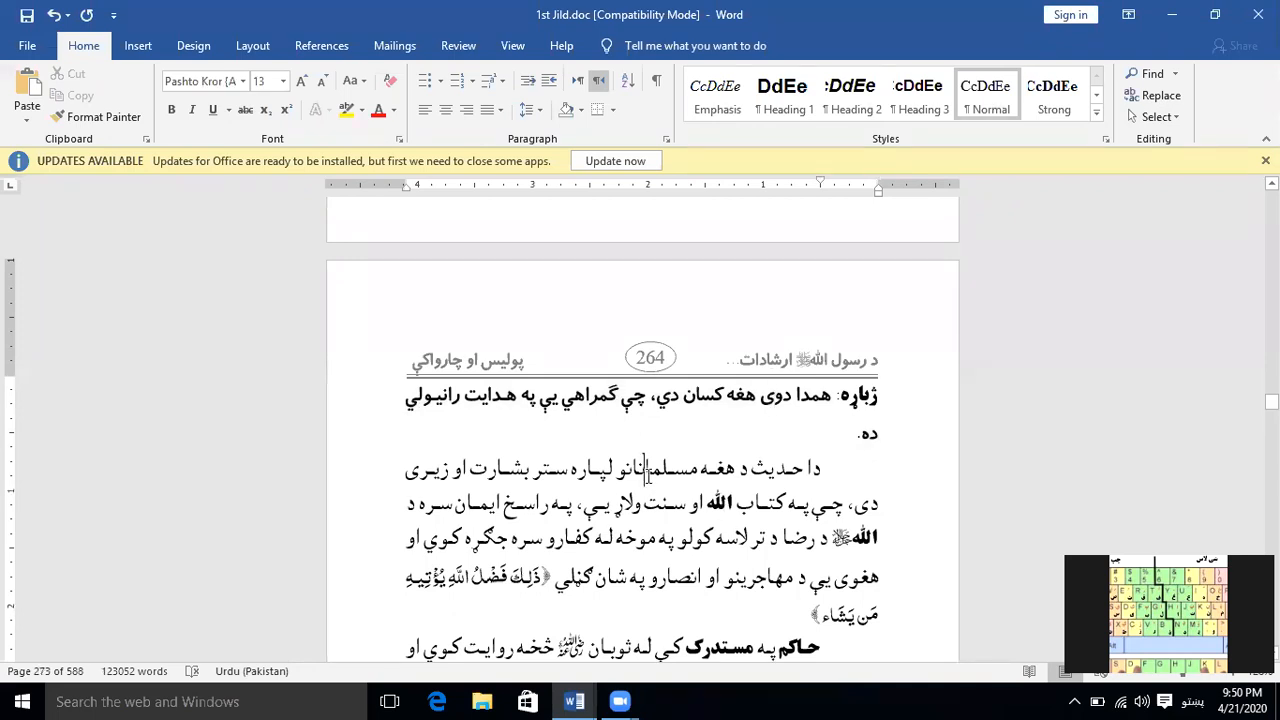
pyautogui.click(718, 505)
pyautogui.click(1158, 117)
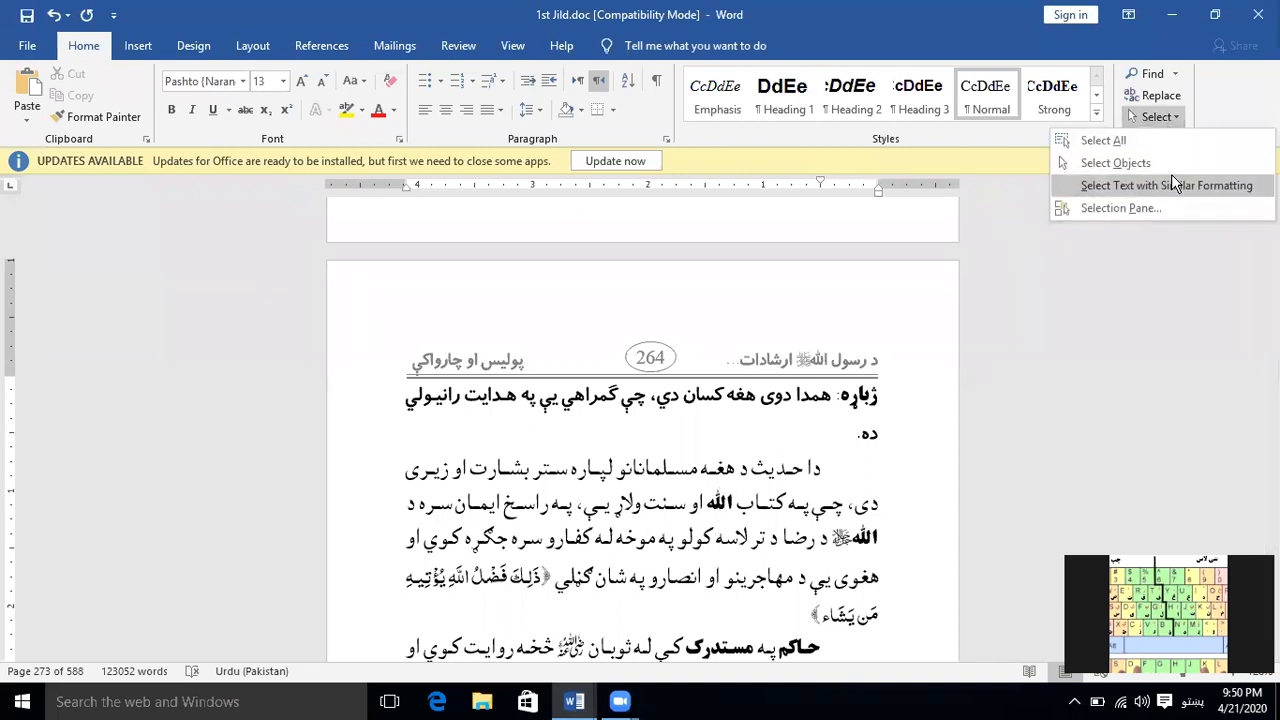
pyautogui.click(1172, 177)
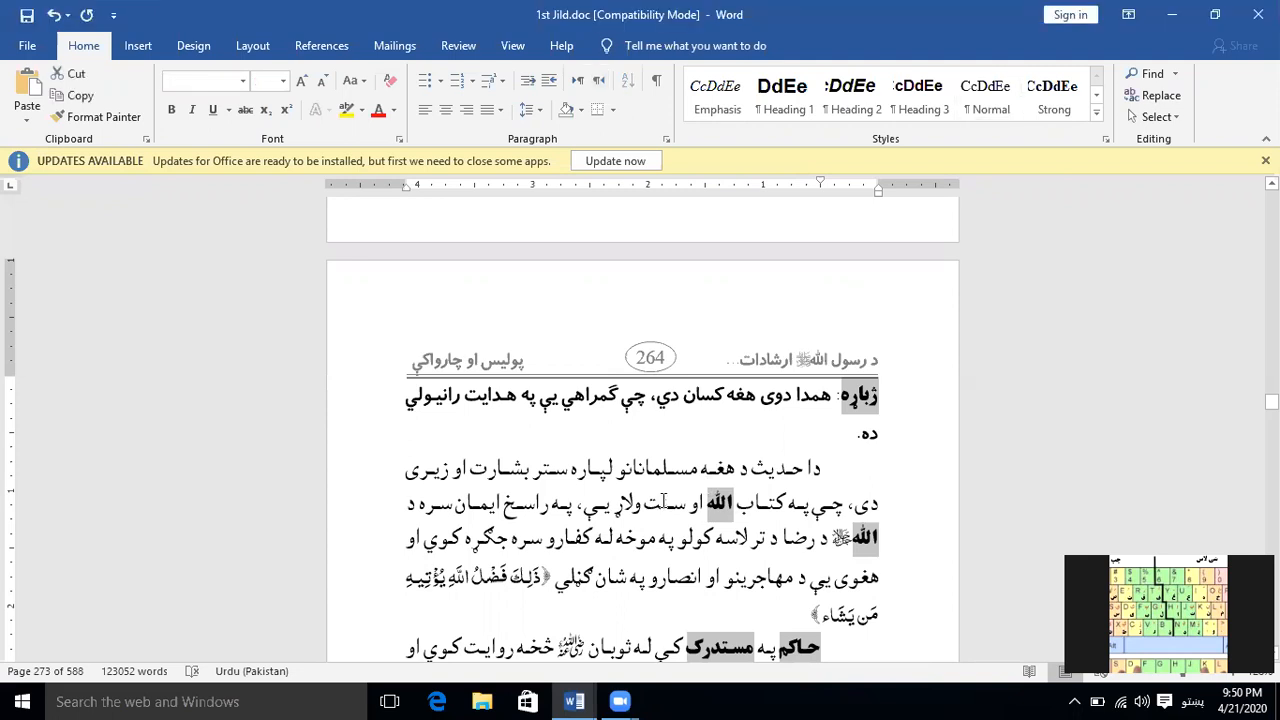
pyautogui.click(690, 469)
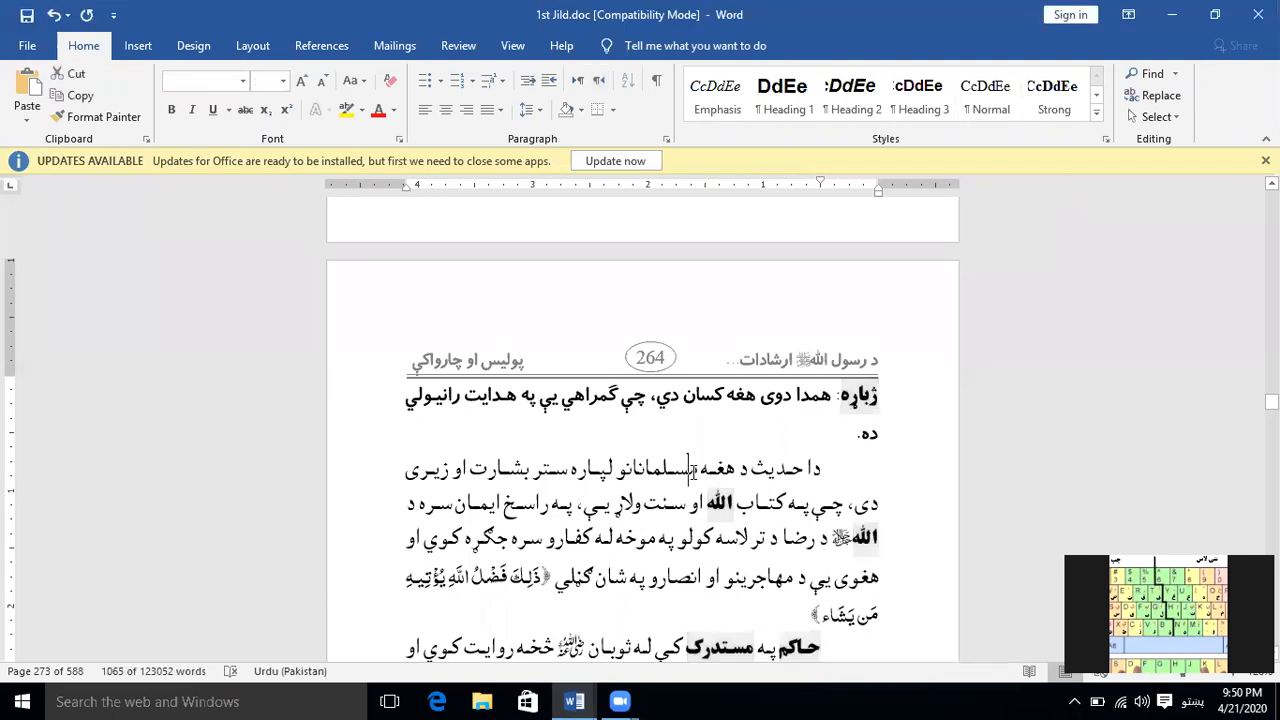
# Draw a rectangle about 1.67 inches wide and 1.2 inches high over the first lines of the page numbered 264
pyautogui.click(1175, 116)
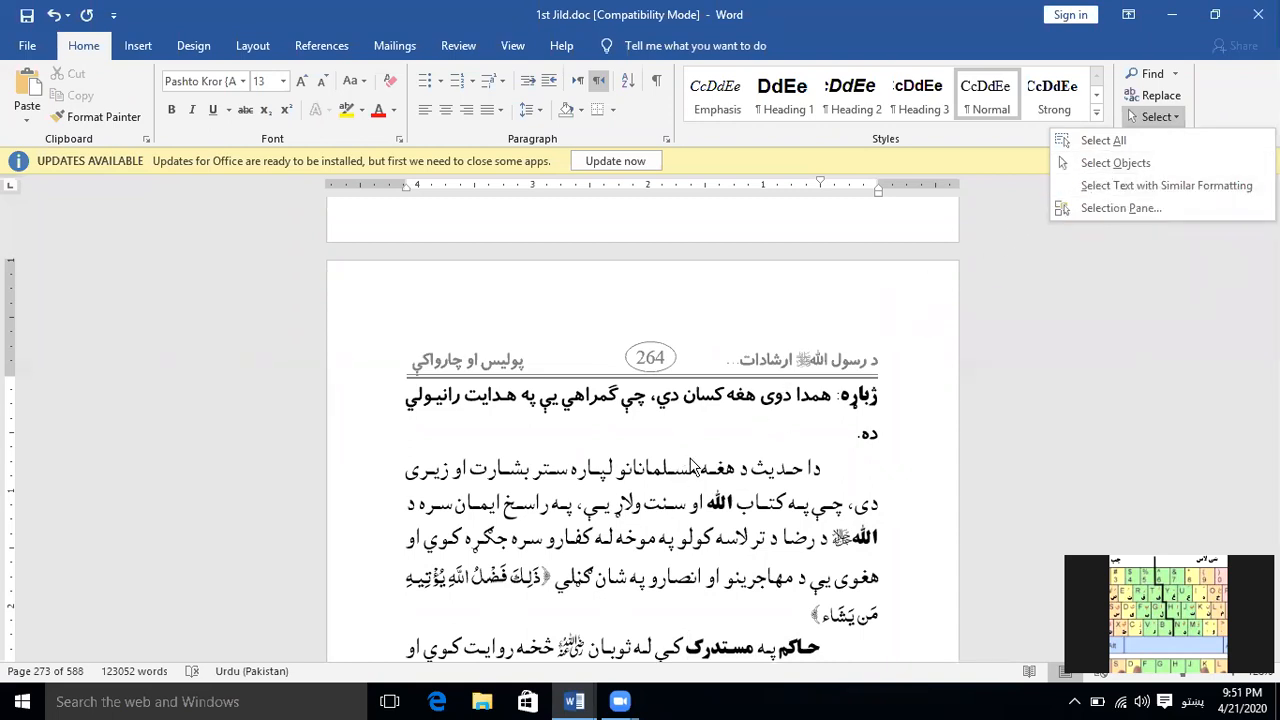
pyautogui.click(690, 467)
pyautogui.click(138, 46)
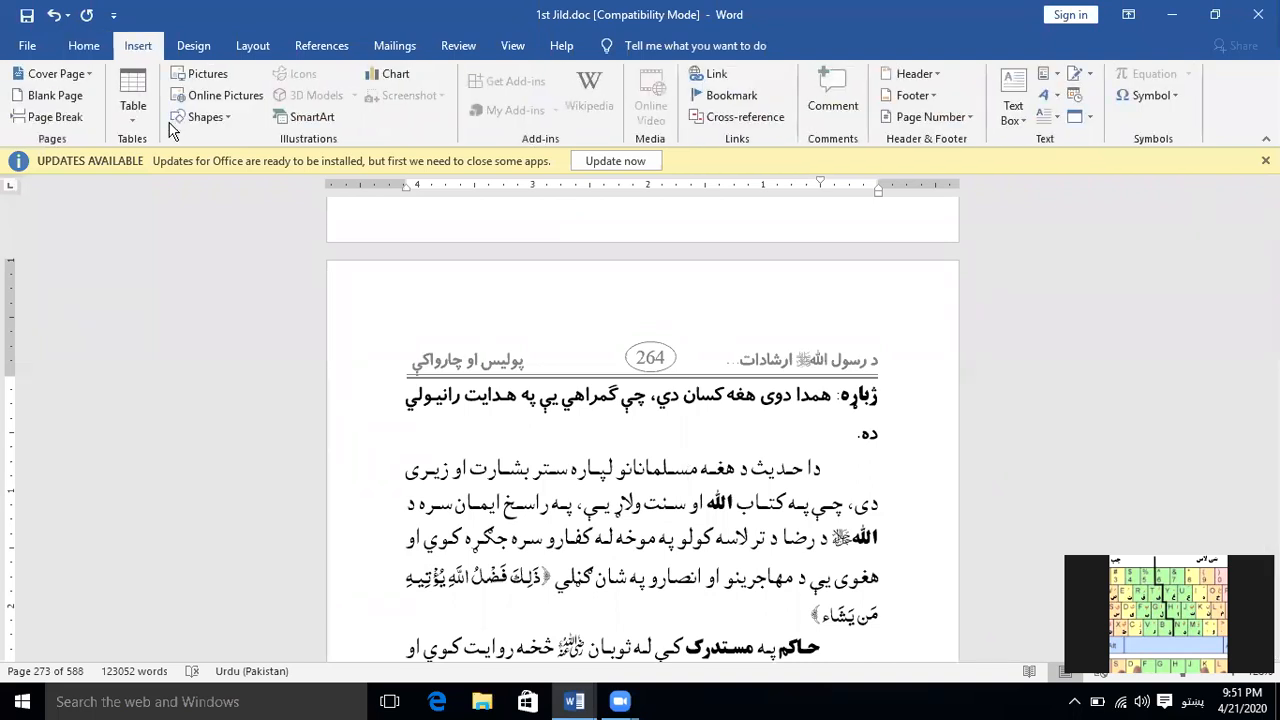
pyautogui.click(229, 121)
pyautogui.click(240, 170)
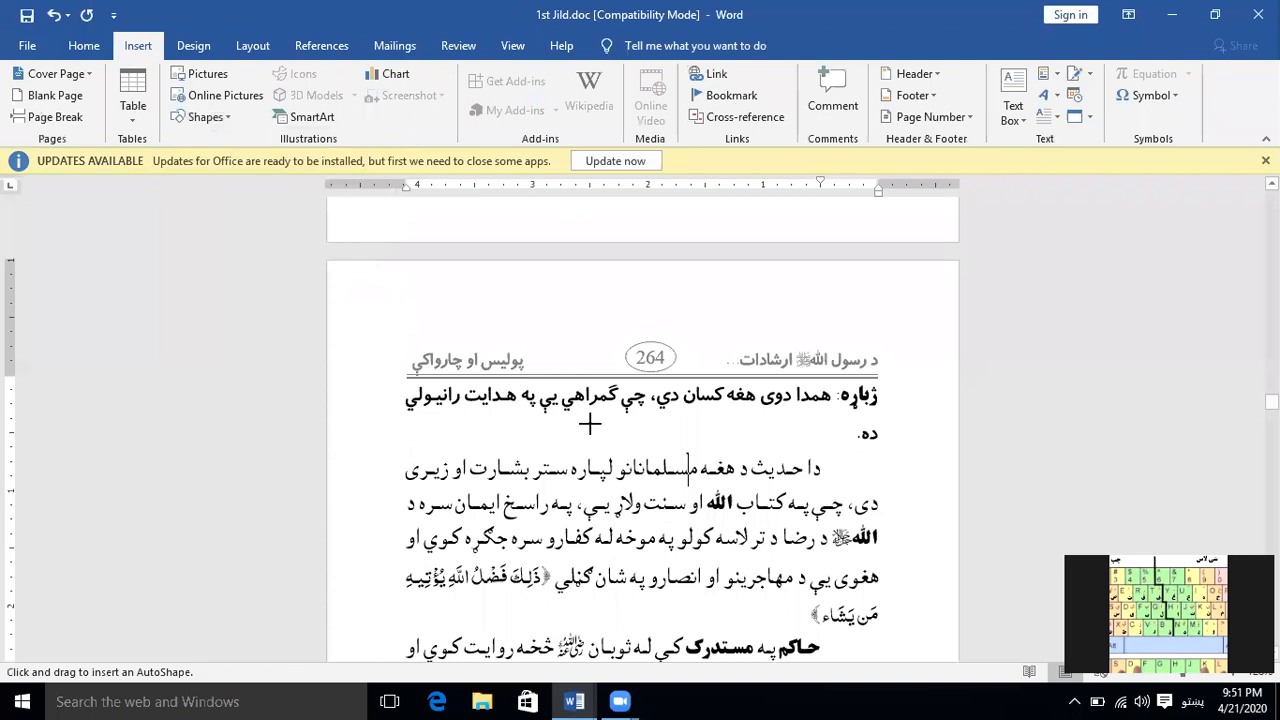
pyautogui.moveTo(536, 390); pyautogui.dragTo(728, 528)
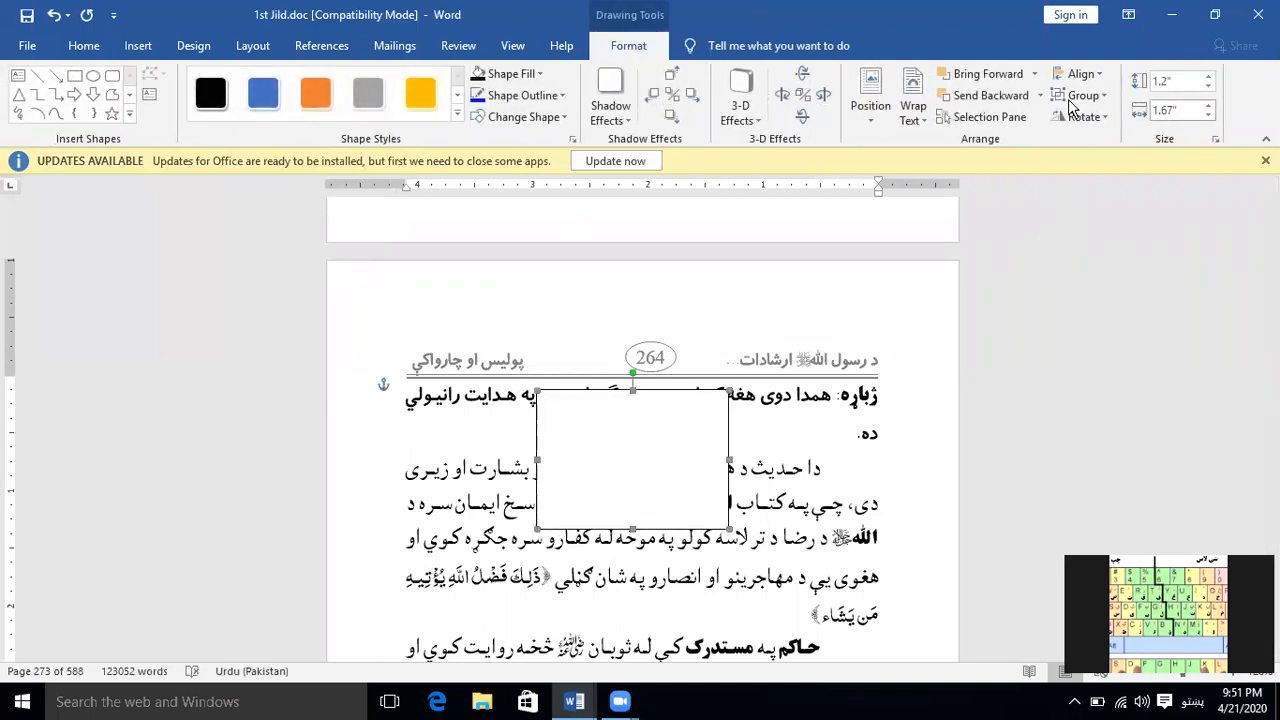
# Turn on Select Objects mode, enclose the rectangle in a selection area, and deselect it
pyautogui.click(100, 47)
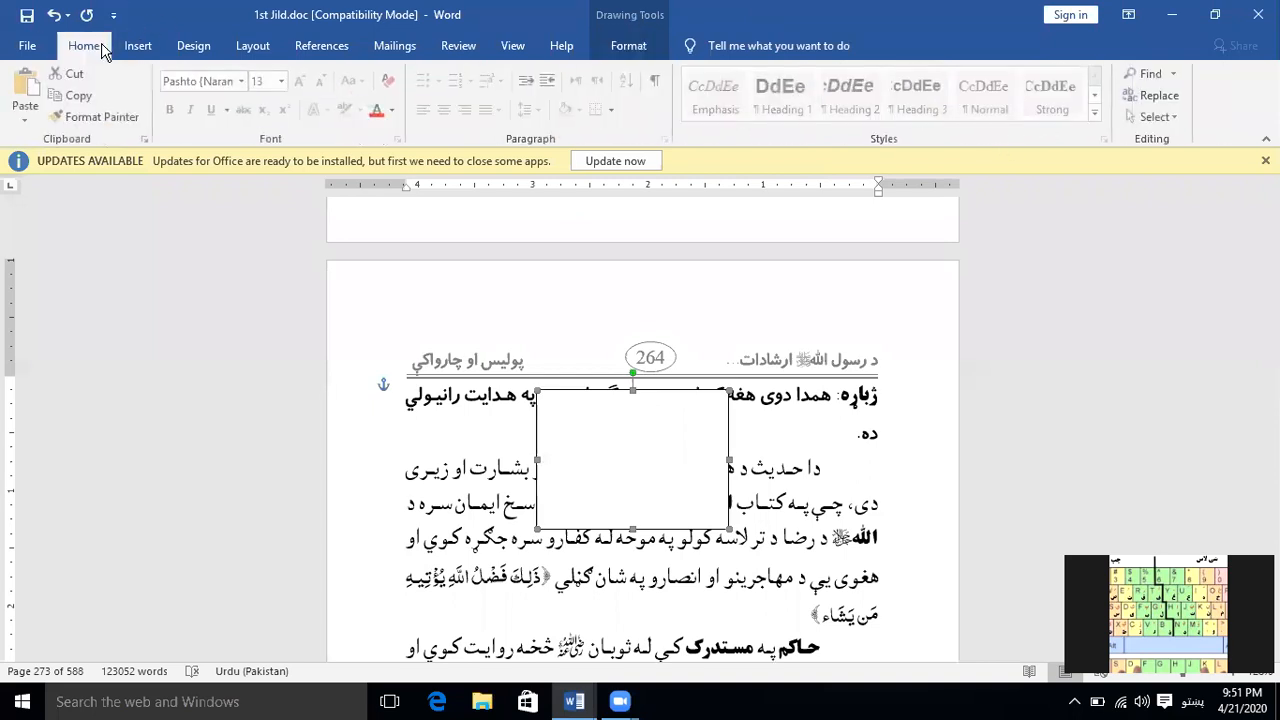
pyautogui.click(1170, 118)
pyautogui.click(1084, 163)
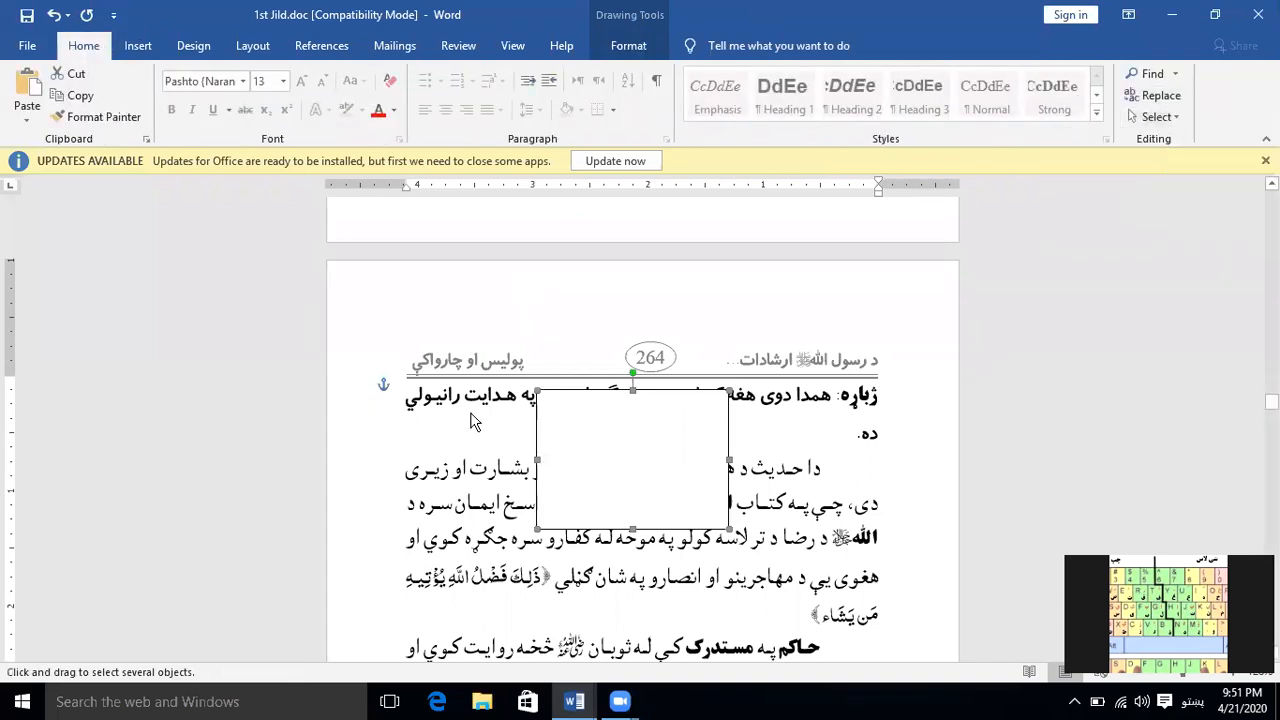
pyautogui.moveTo(357, 303); pyautogui.dragTo(878, 626)
pyautogui.press('Escape')
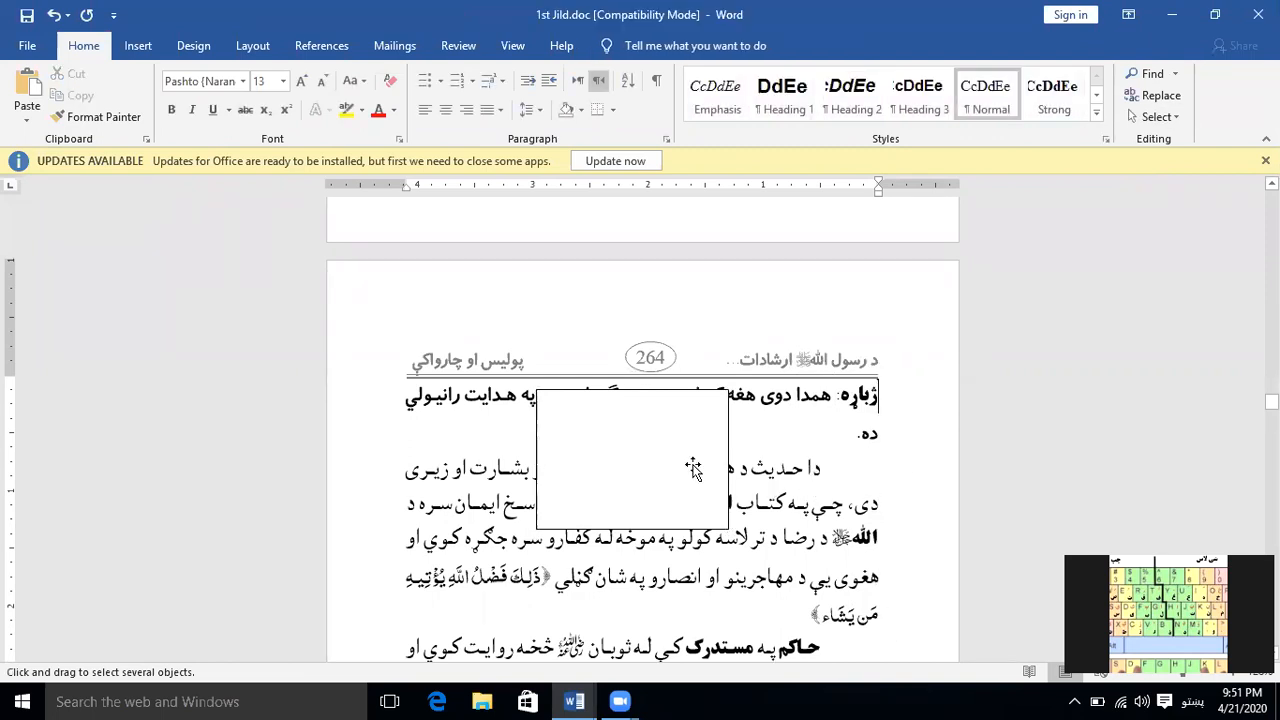
# Turn off Select Objects mode and select the rectangle directly
pyautogui.click(1153, 116)
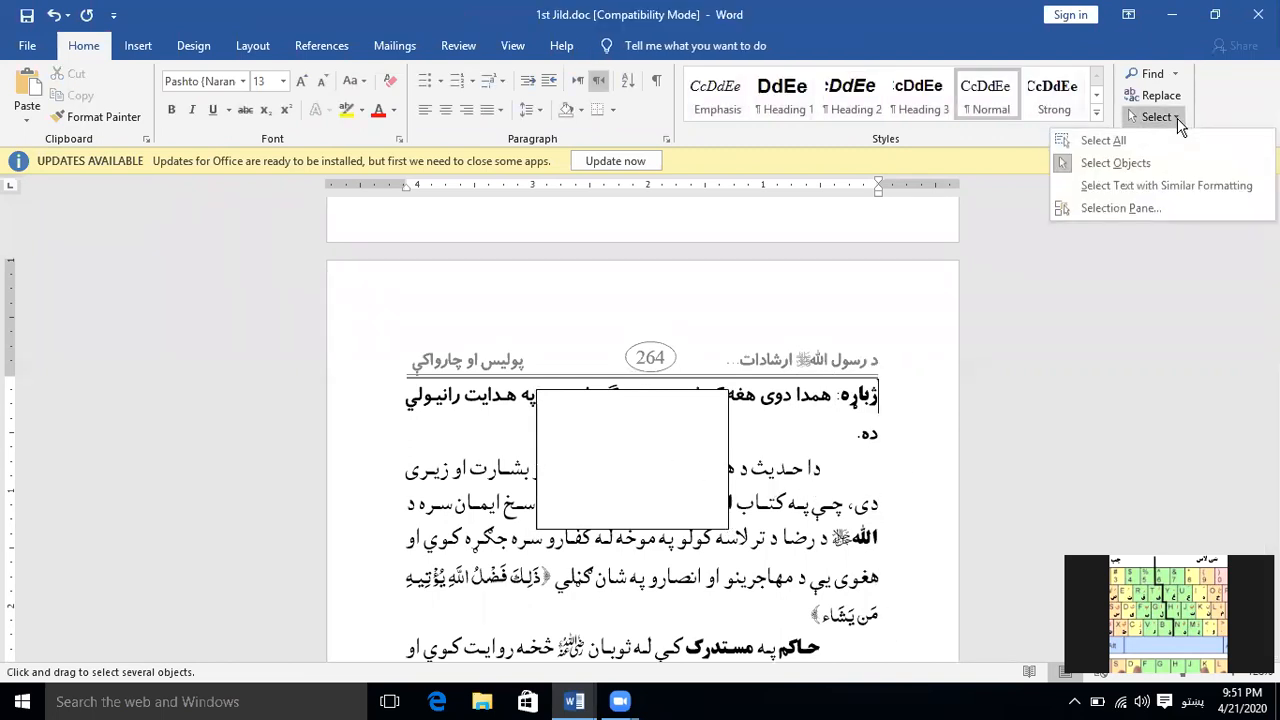
pyautogui.click(1126, 159)
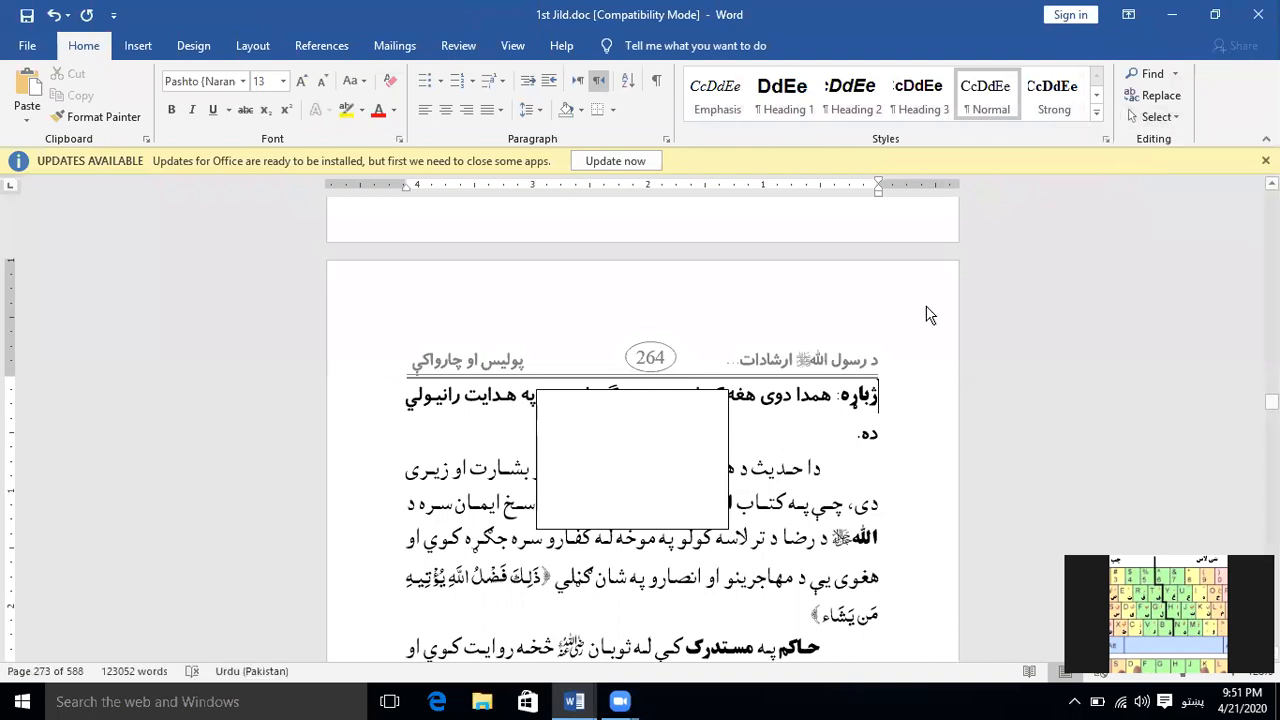
pyautogui.click(693, 452)
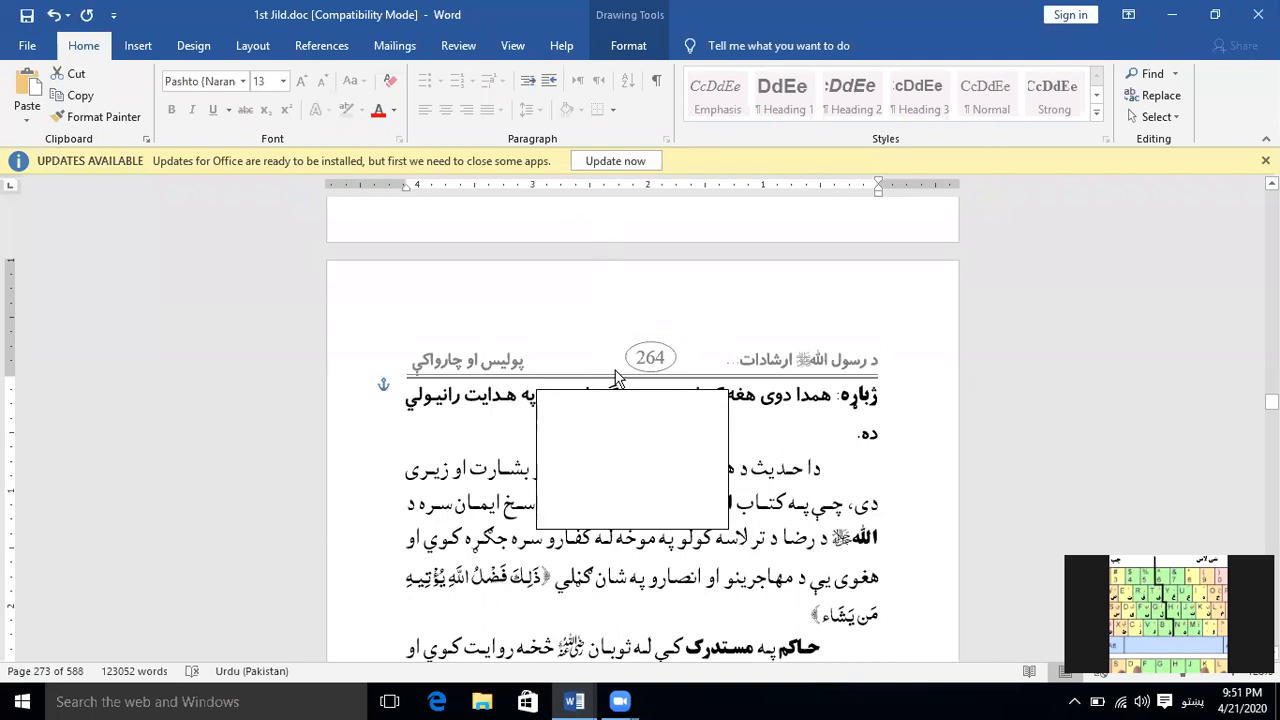
pyautogui.rightClick(669, 427)
pyautogui.click(645, 468)
# Select the text in the first two lines of the paragraph that runs beneath the rectangle
pyautogui.click(478, 468)
pyautogui.click(803, 451)
pyautogui.click(808, 466)
pyautogui.click(802, 504)
pyautogui.moveTo(782, 472); pyautogui.dragTo(686, 500)
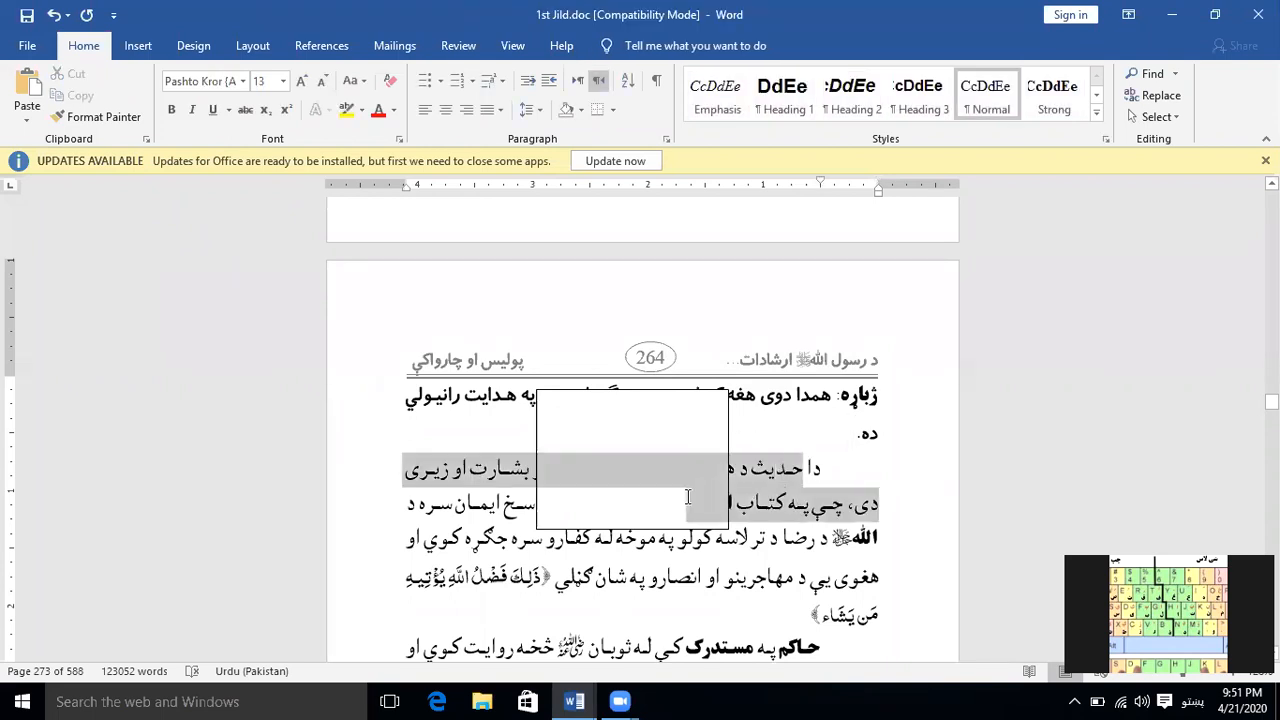
# Set the rectangle's text wrapping to Behind Text
pyautogui.click(626, 404)
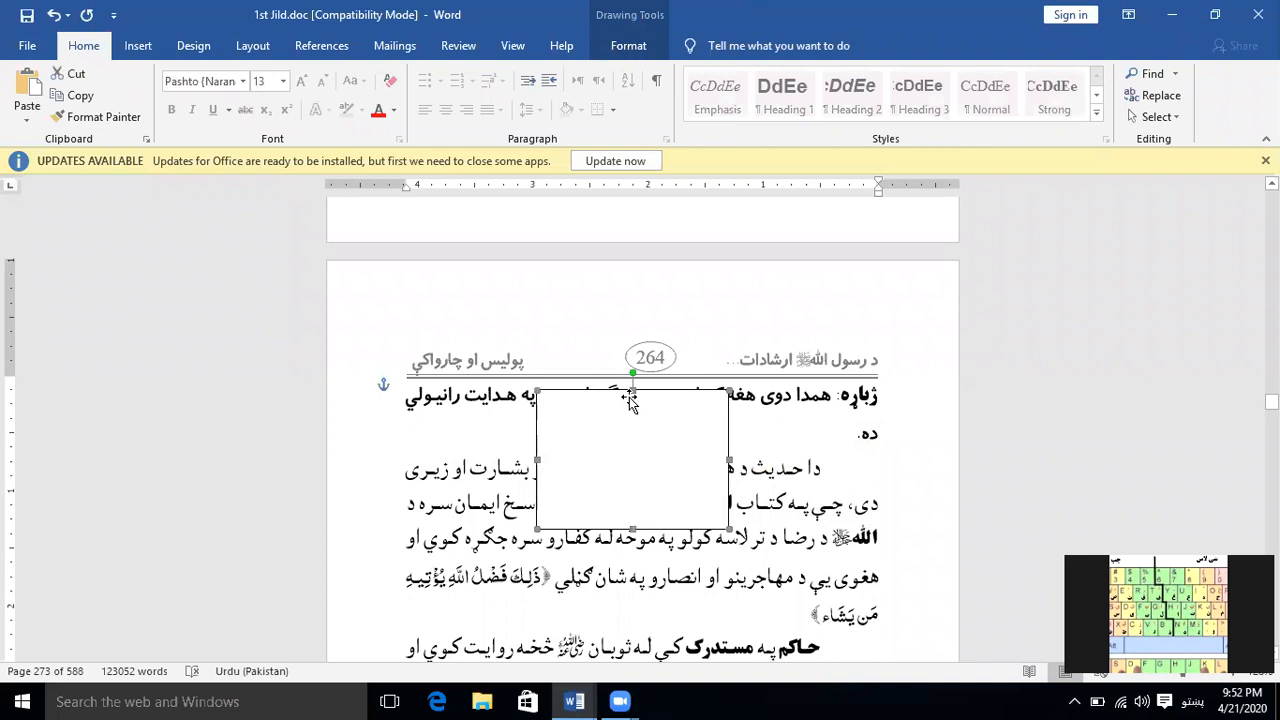
pyautogui.rightClick(633, 395)
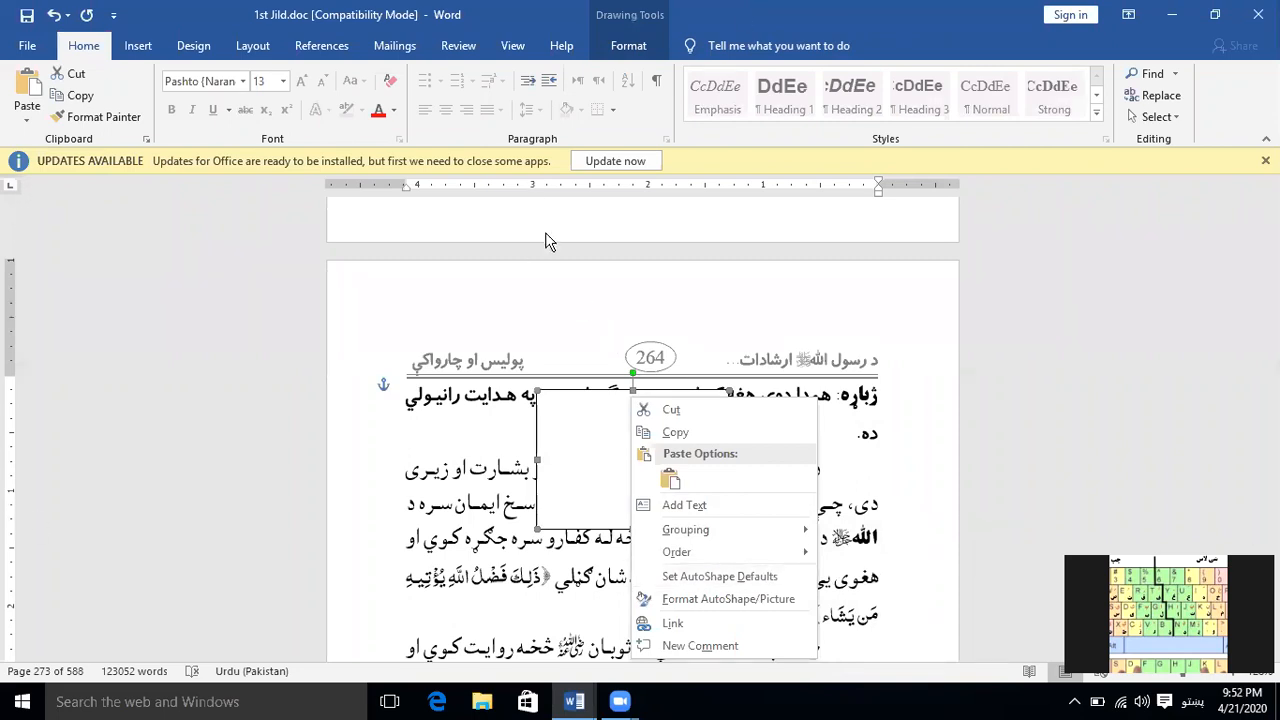
pyautogui.click(588, 18)
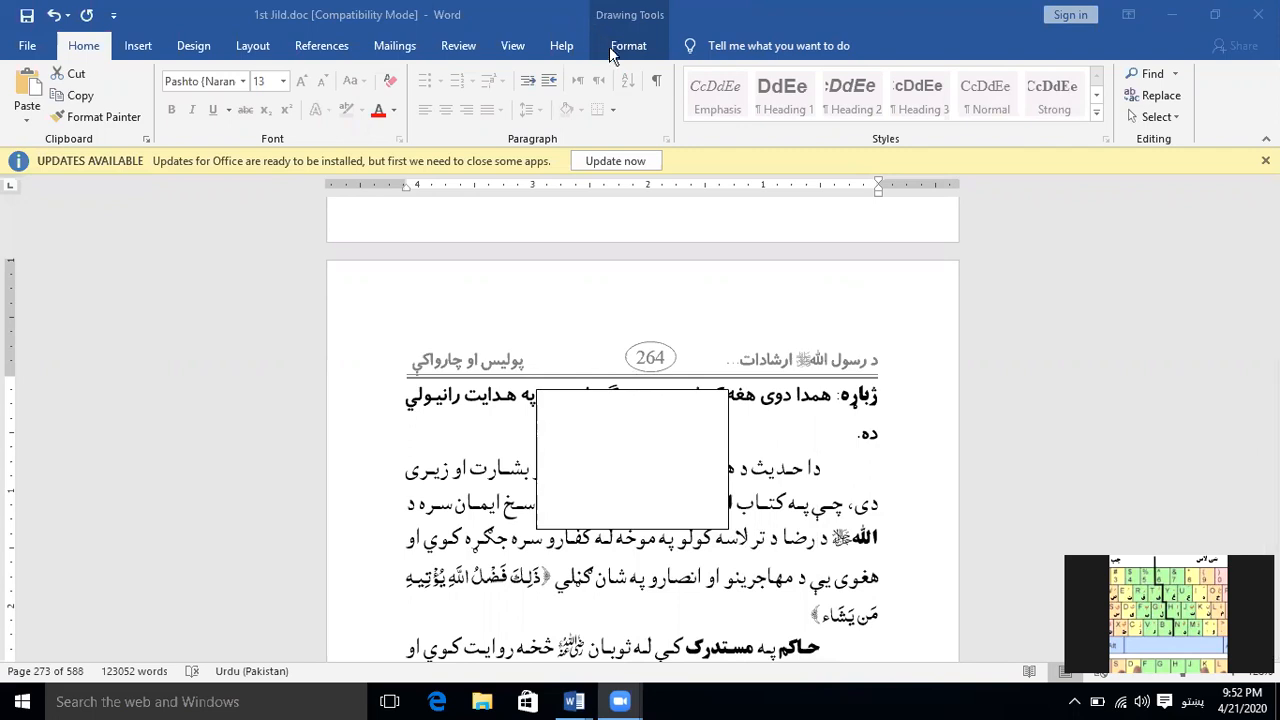
pyautogui.click(659, 420)
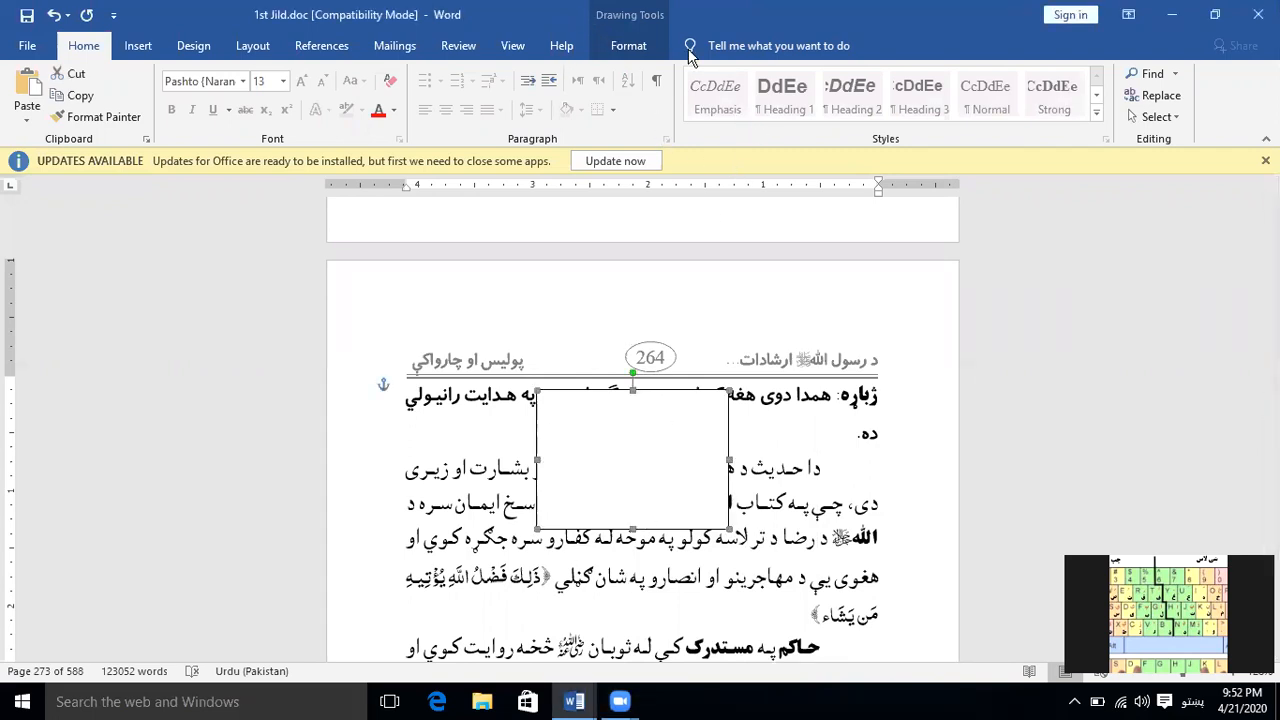
pyautogui.click(634, 42)
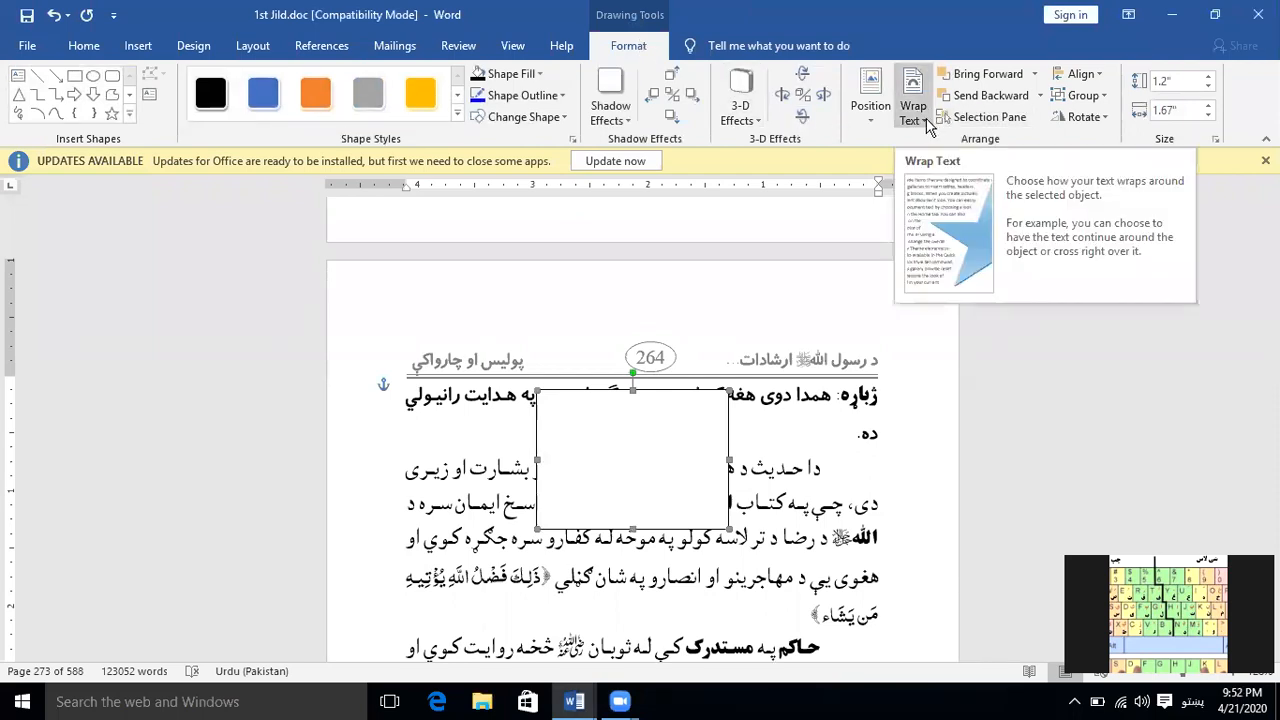
pyautogui.click(927, 122)
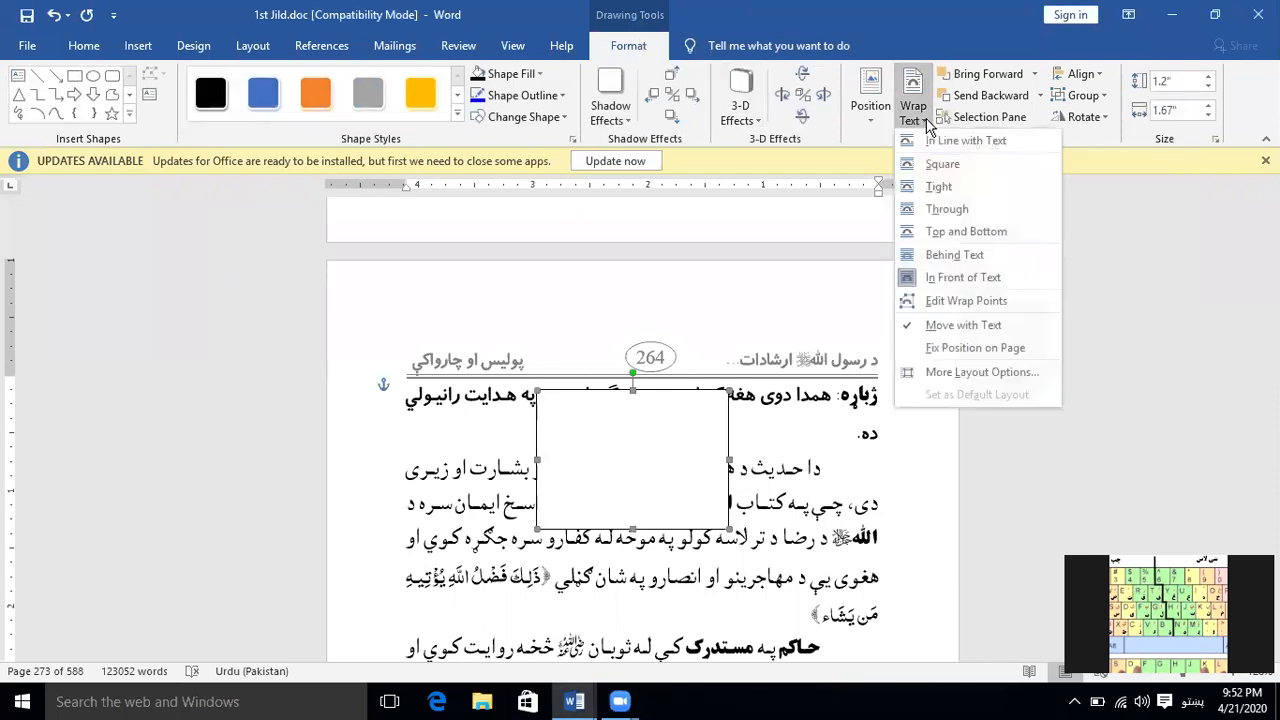
pyautogui.click(978, 255)
# Select a short run of words lying over the rectangle in the paragraph's first line
pyautogui.click(751, 472)
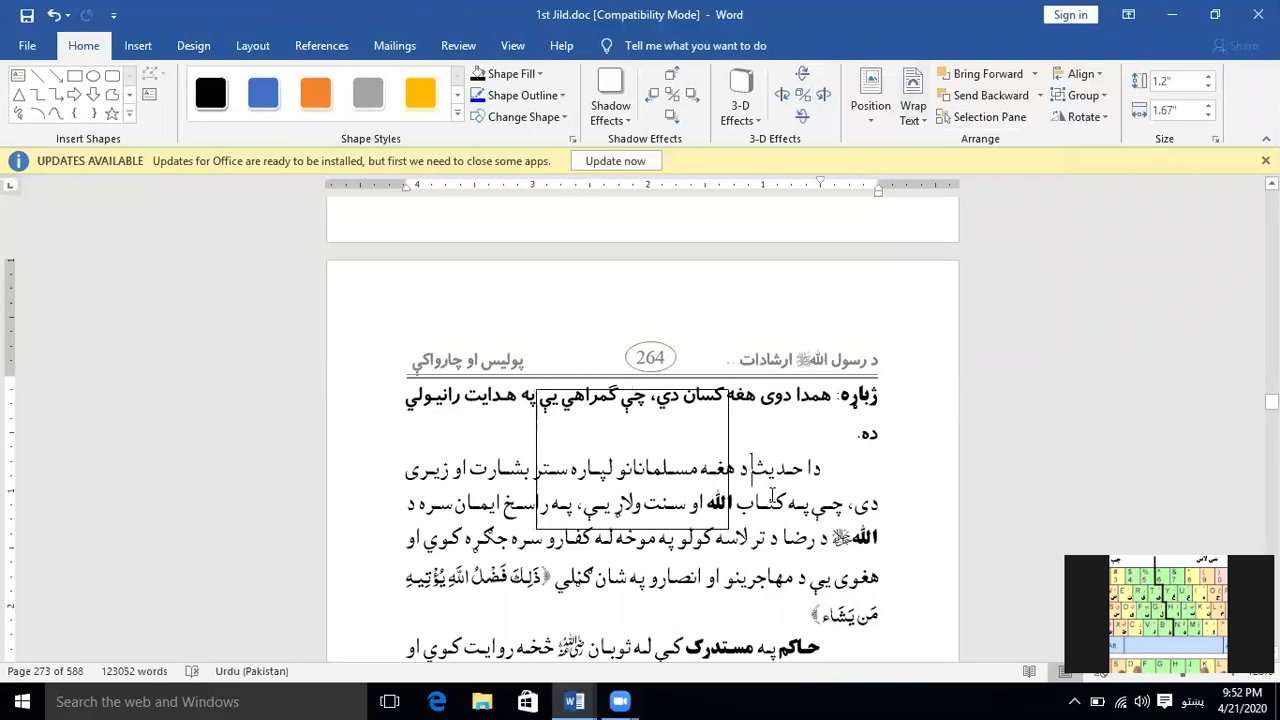
pyautogui.moveTo(663, 478); pyautogui.dragTo(655, 478)
pyautogui.click(607, 467)
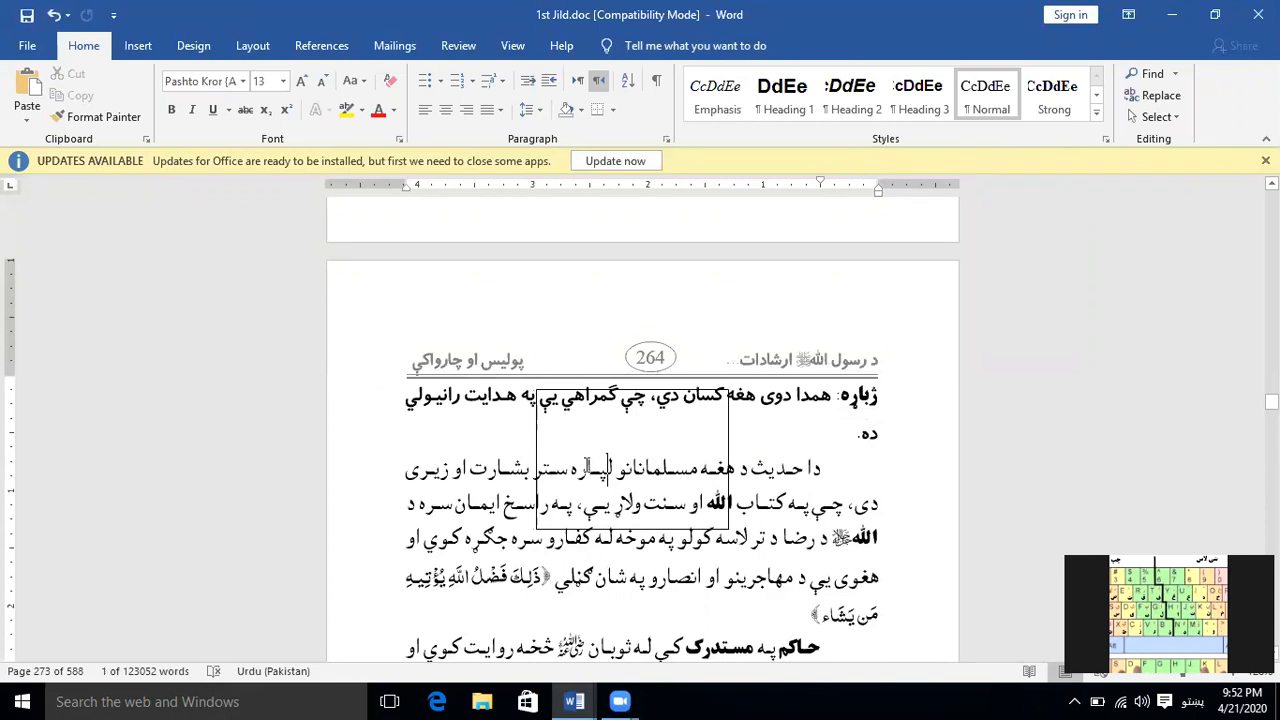
pyautogui.moveTo(569, 468); pyautogui.dragTo(632, 469)
# Turn on Select Objects mode and select the rectangle behind the text with a selection frame around it
pyautogui.click(1168, 116)
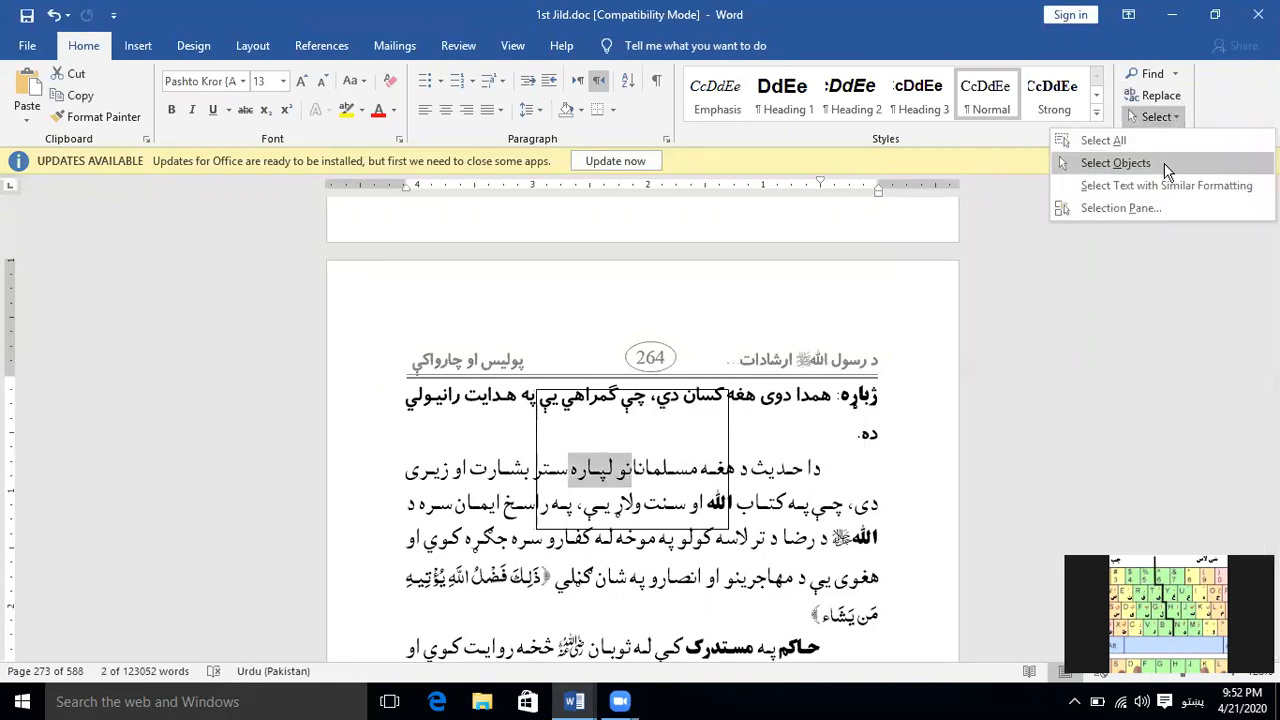
pyautogui.click(1156, 168)
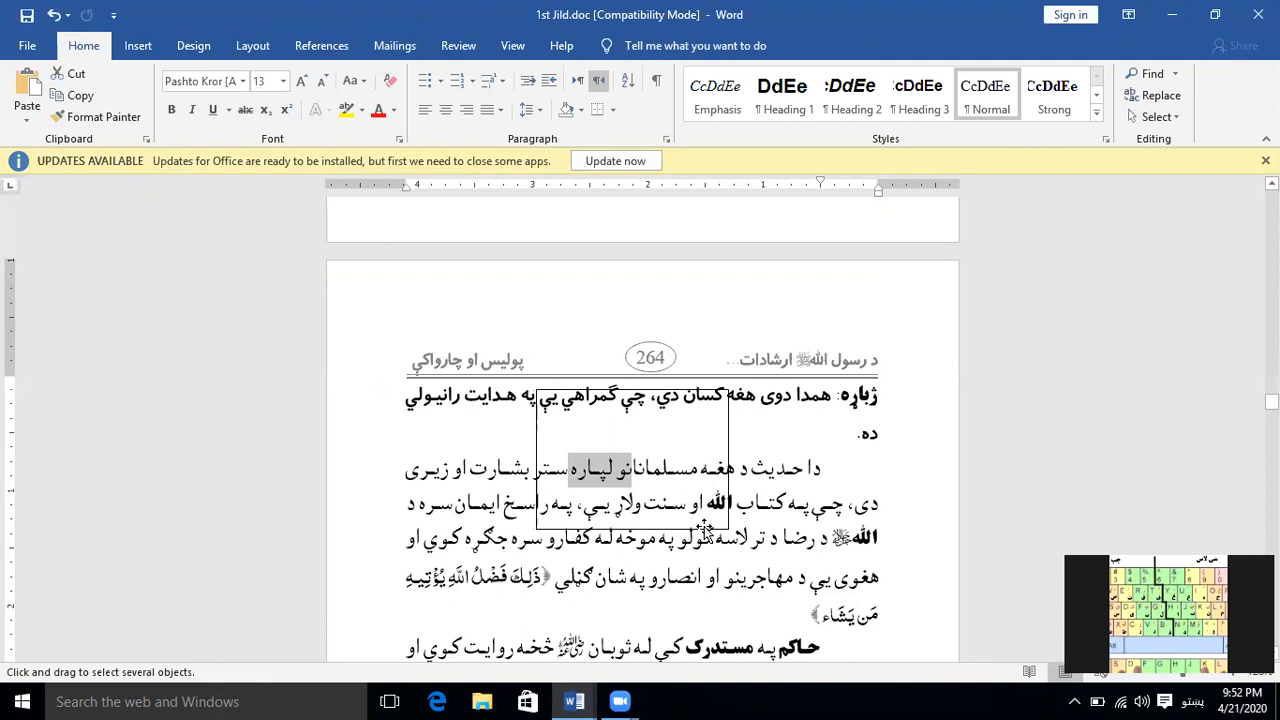
pyautogui.moveTo(435, 333)
pyautogui.mouseDown()
pyautogui.moveTo(707, 576)
pyautogui.moveTo(878, 622)
pyautogui.mouseUp()
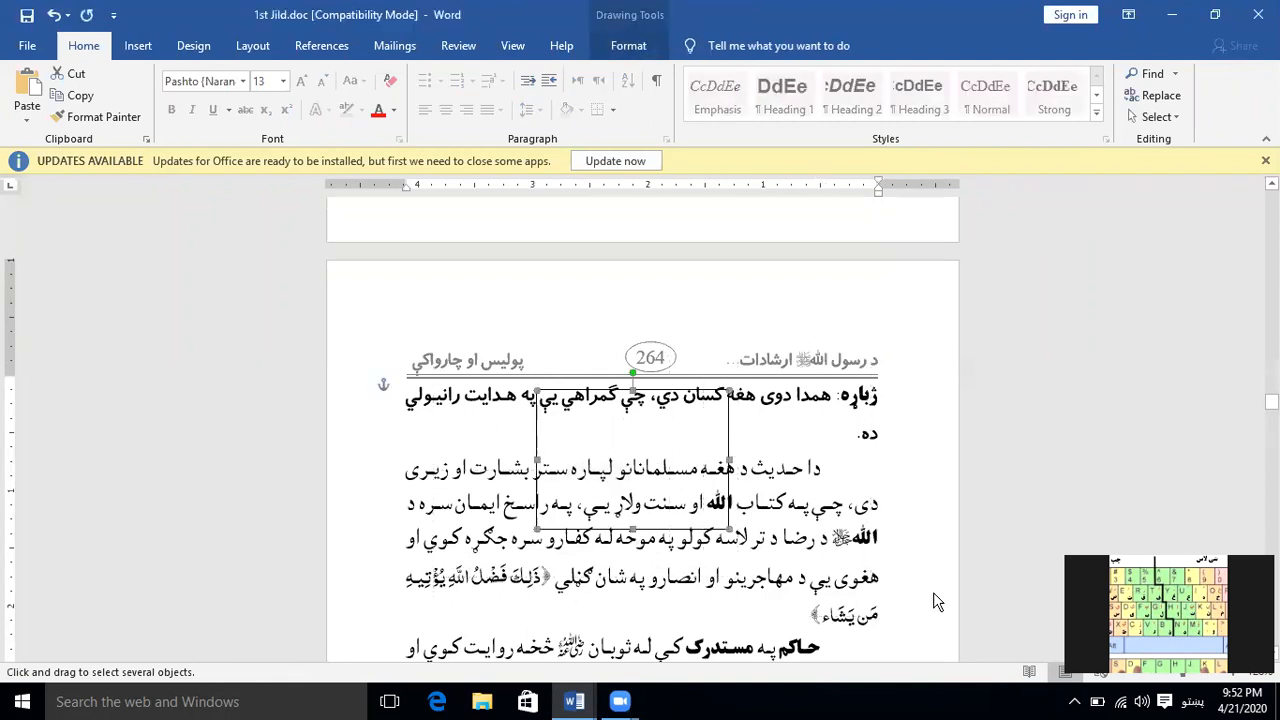
pyautogui.click(1160, 116)
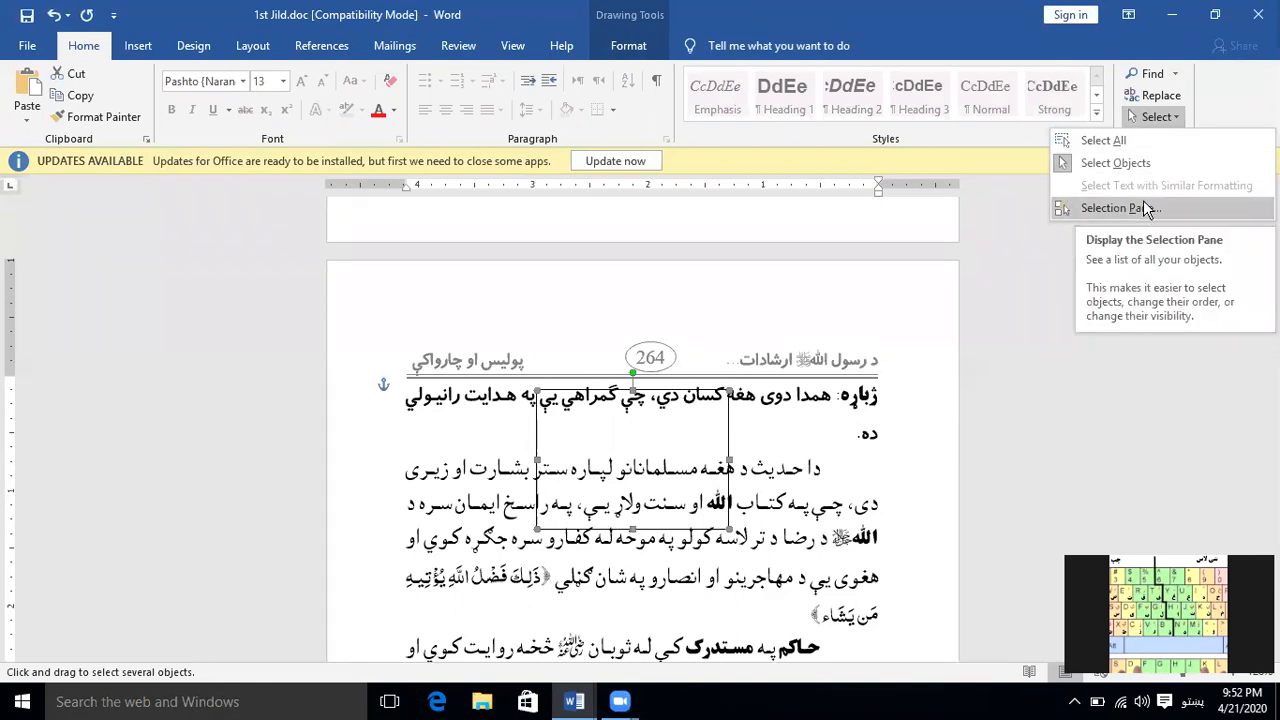
pyautogui.click(841, 472)
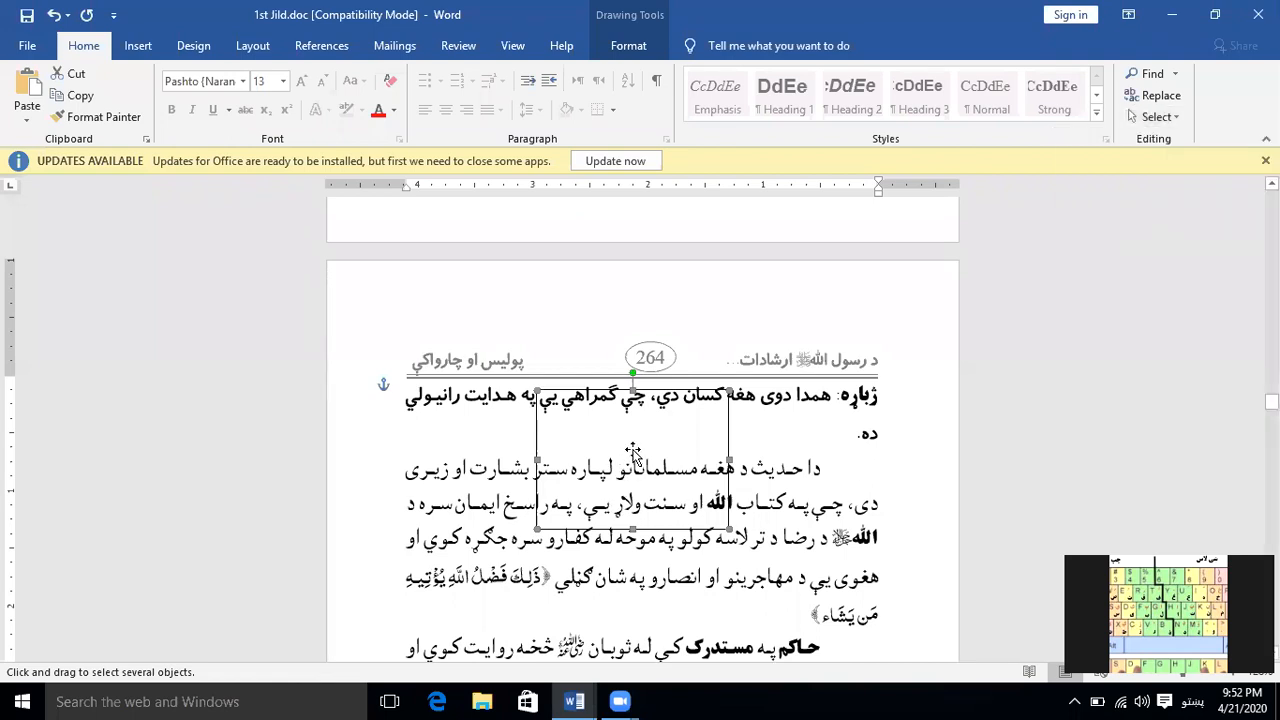
# Draw a rectangle about 0.91" high and 1.09" wide overlapping the unfilled one's lower-left corner and give it the yellow shape style
pyautogui.click(137, 47)
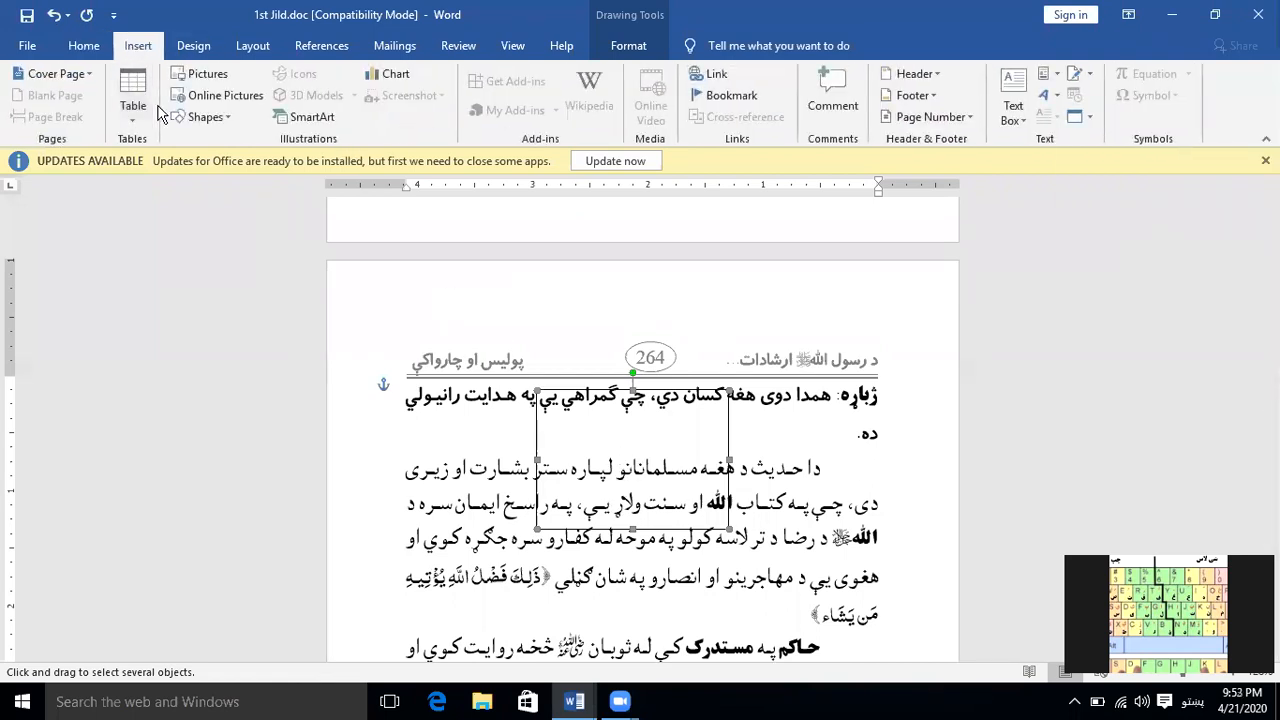
pyautogui.click(202, 117)
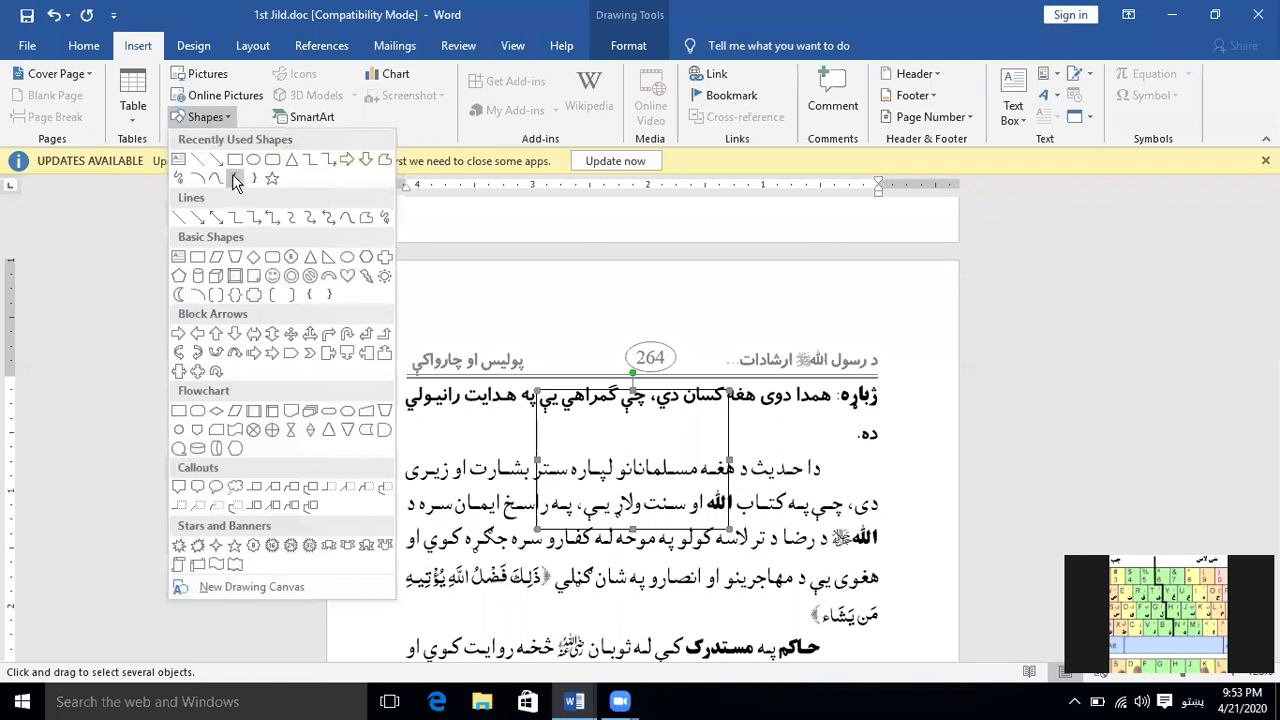
pyautogui.click(236, 160)
pyautogui.moveTo(456, 437); pyautogui.dragTo(582, 541)
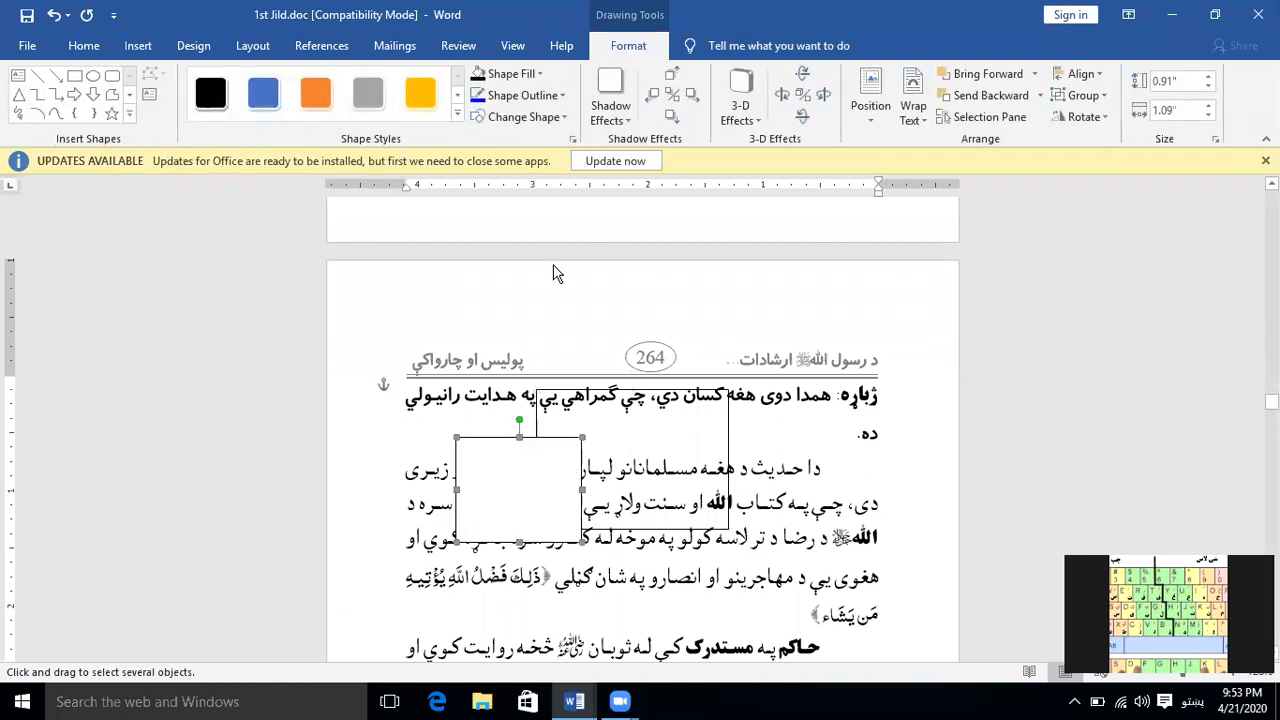
pyautogui.click(420, 94)
# Draw a rounded rectangle about 0.76" high and 0.89" wide over the yellow rectangle's upper-left corner and apply the gray shape style
pyautogui.click(138, 50)
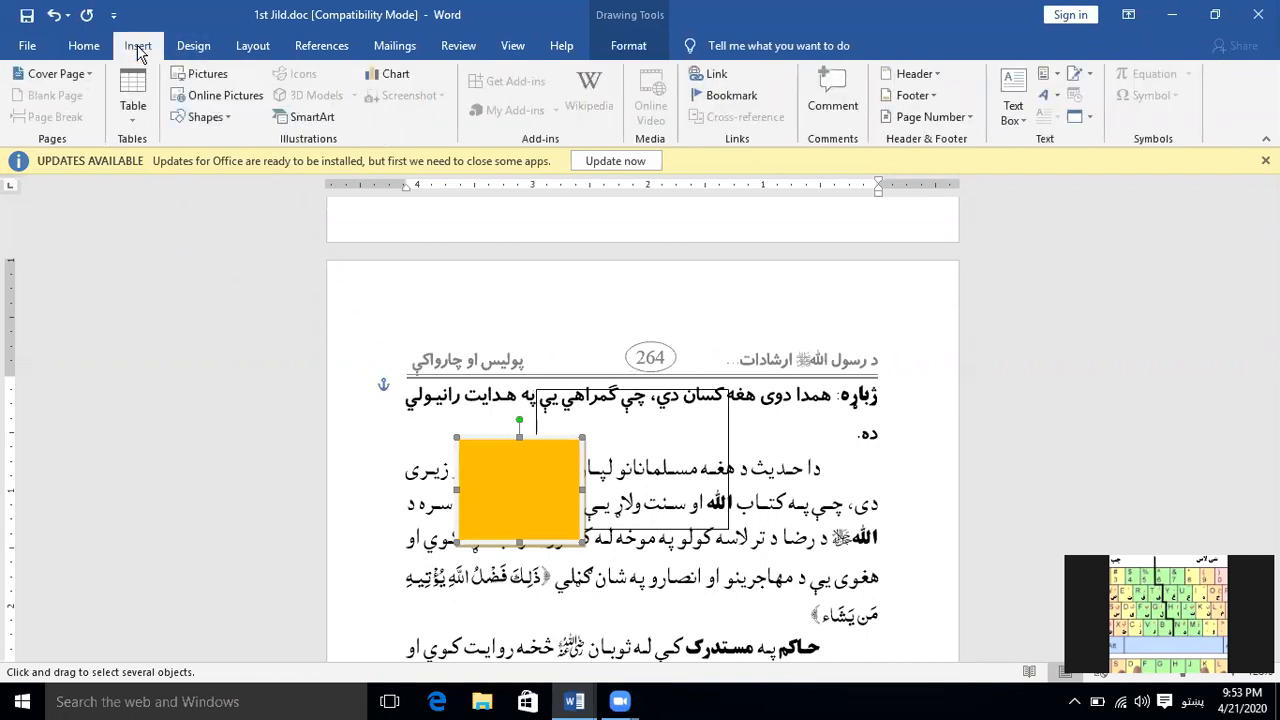
pyautogui.click(628, 46)
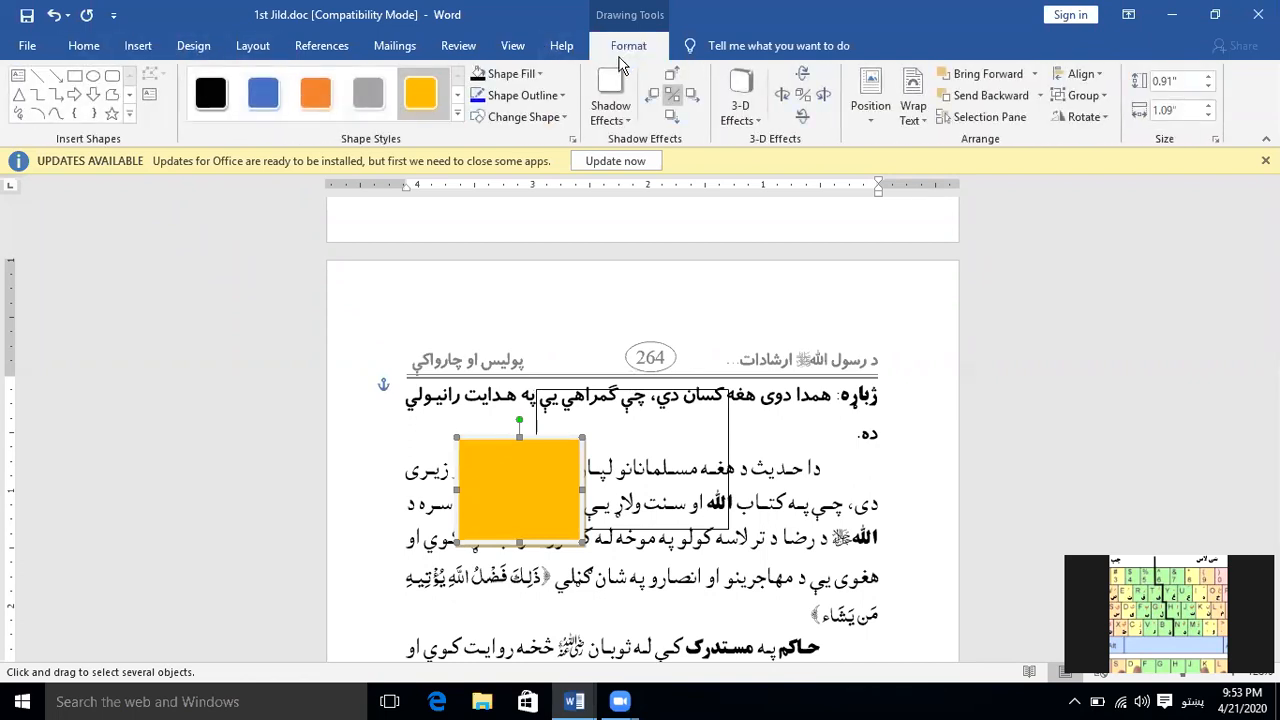
pyautogui.click(112, 75)
pyautogui.moveTo(410, 415); pyautogui.dragTo(513, 502)
pyautogui.click(370, 104)
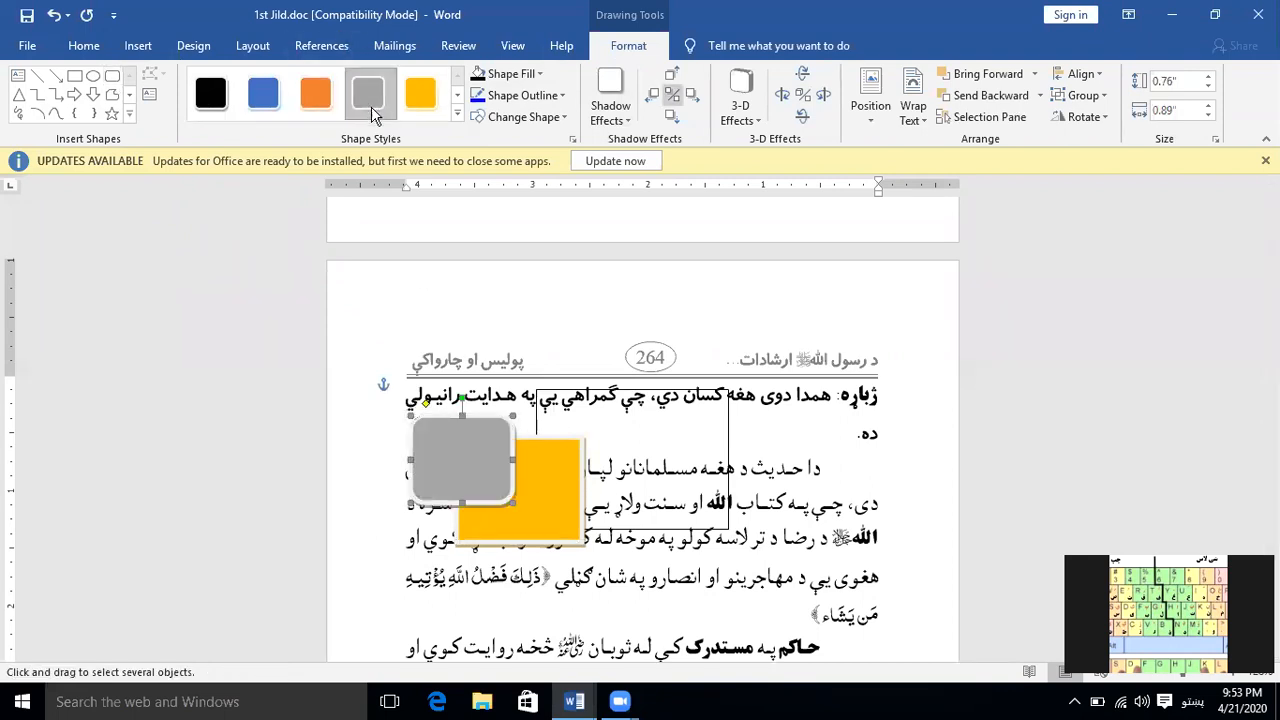
# Draw an oval about 0.8" high and 0.81" wide overlapping the gray and yellow shapes and apply the blue shape style
pyautogui.click(92, 77)
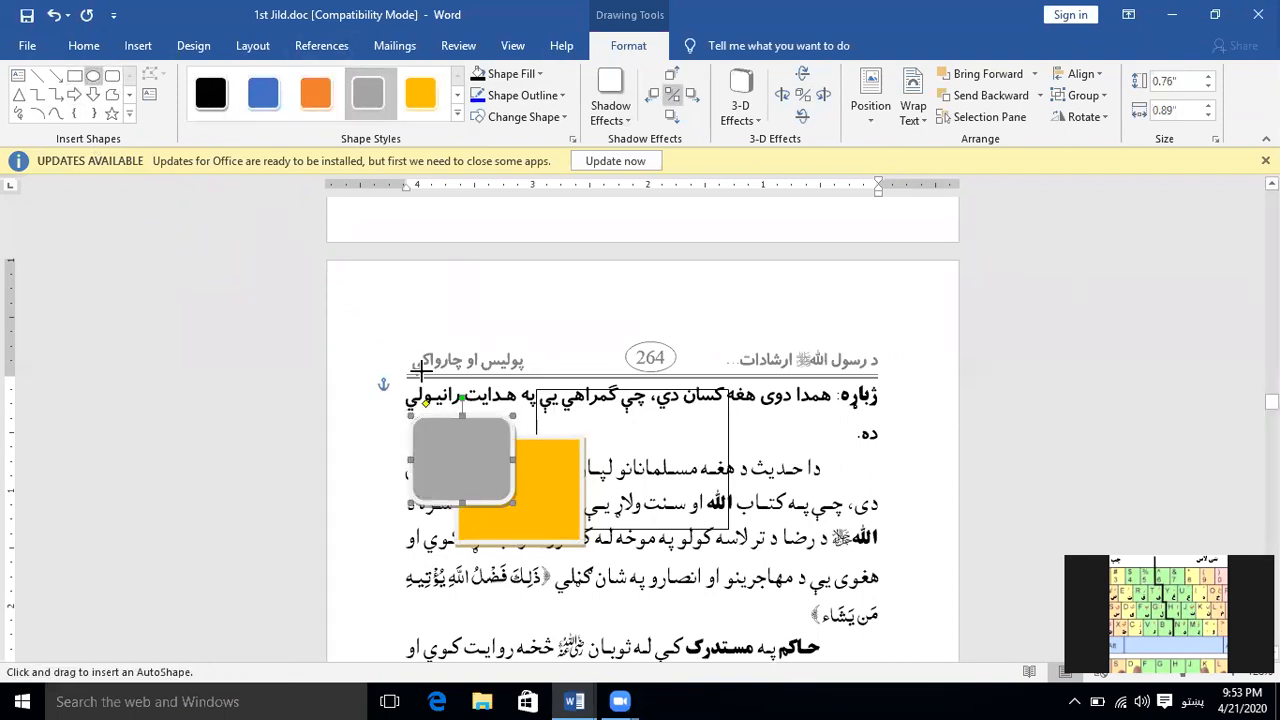
pyautogui.moveTo(378, 470); pyautogui.dragTo(471, 565)
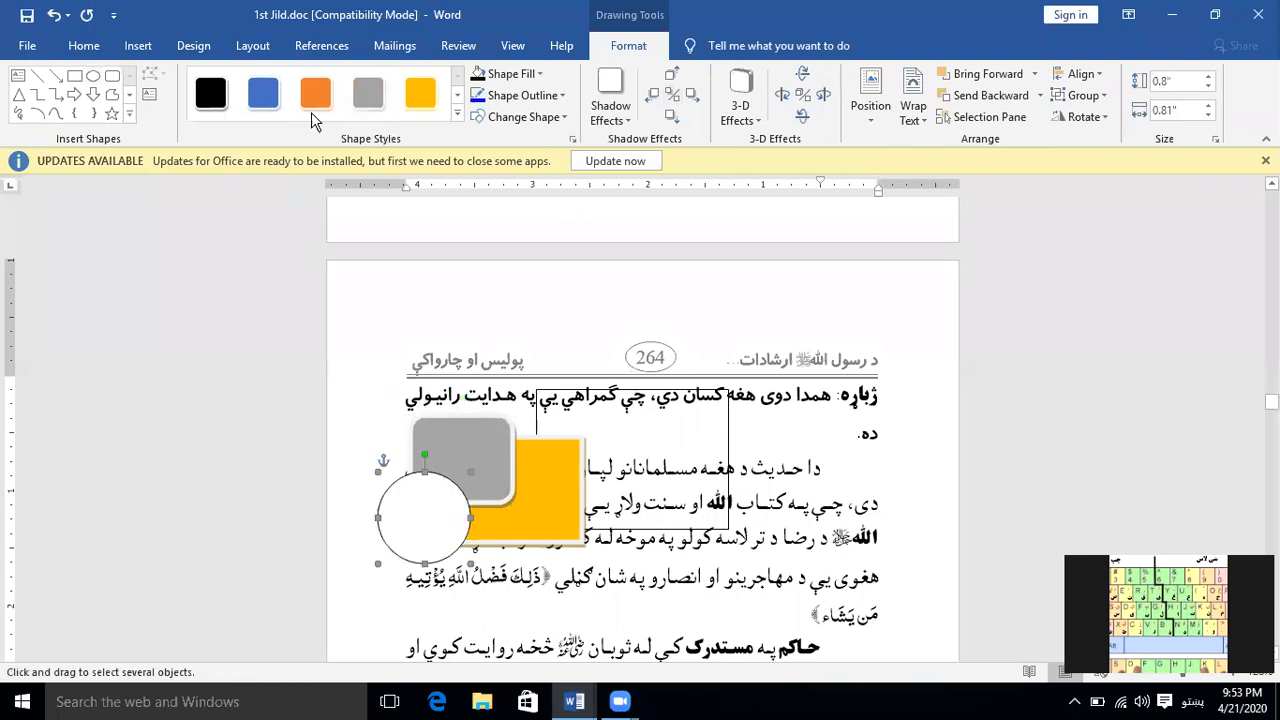
pyautogui.click(249, 95)
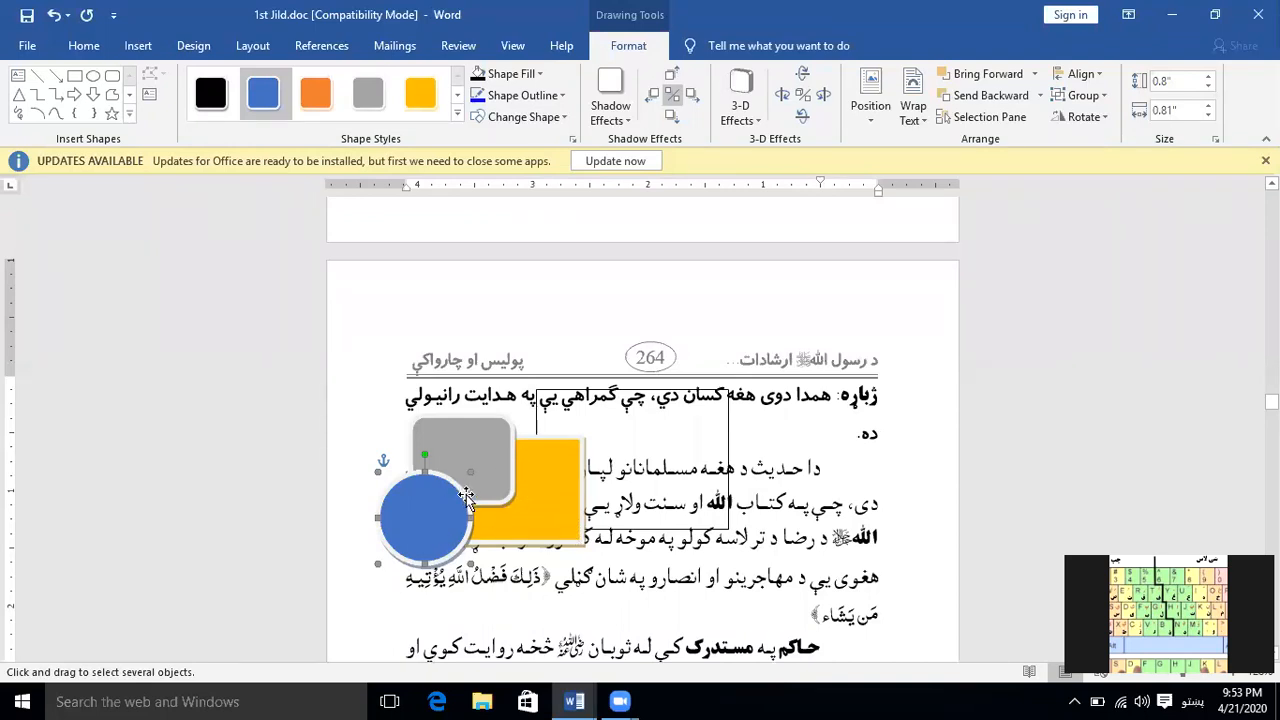
# Open the Selection Pane and select the gray rounded rectangle, the yellow rectangle and the unfilled rectangle one after another
pyautogui.click(86, 46)
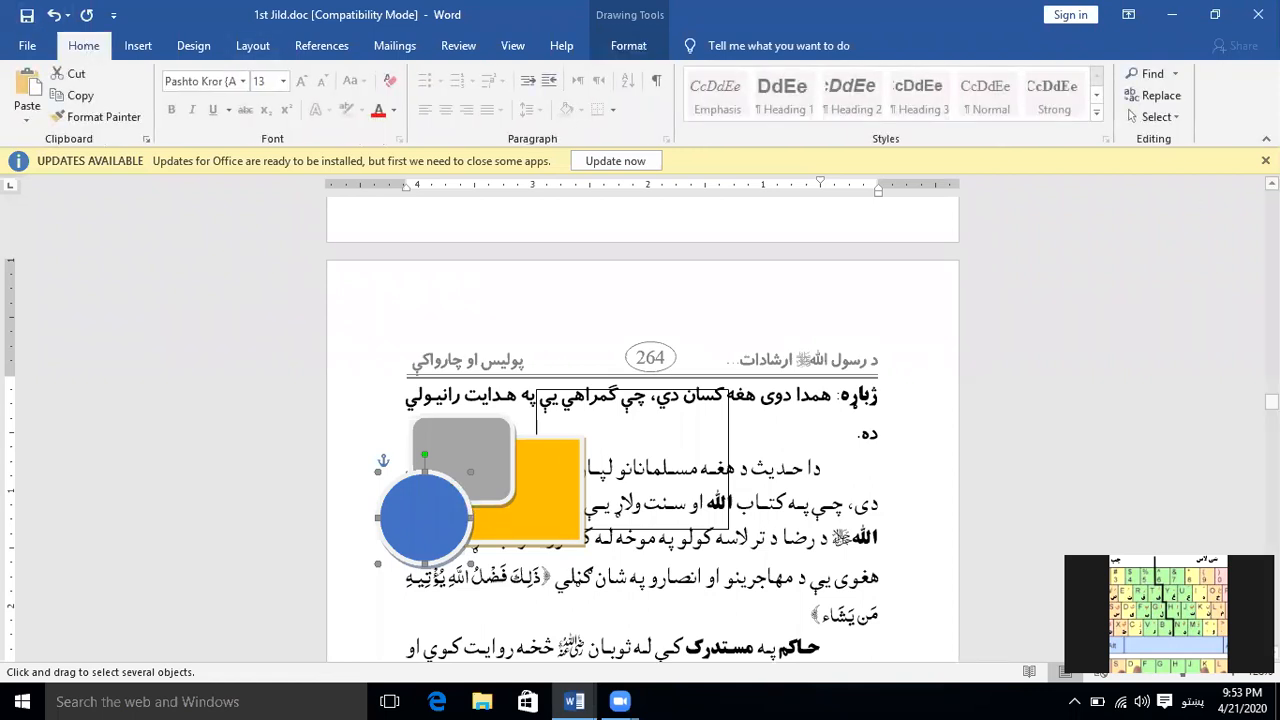
pyautogui.click(1180, 117)
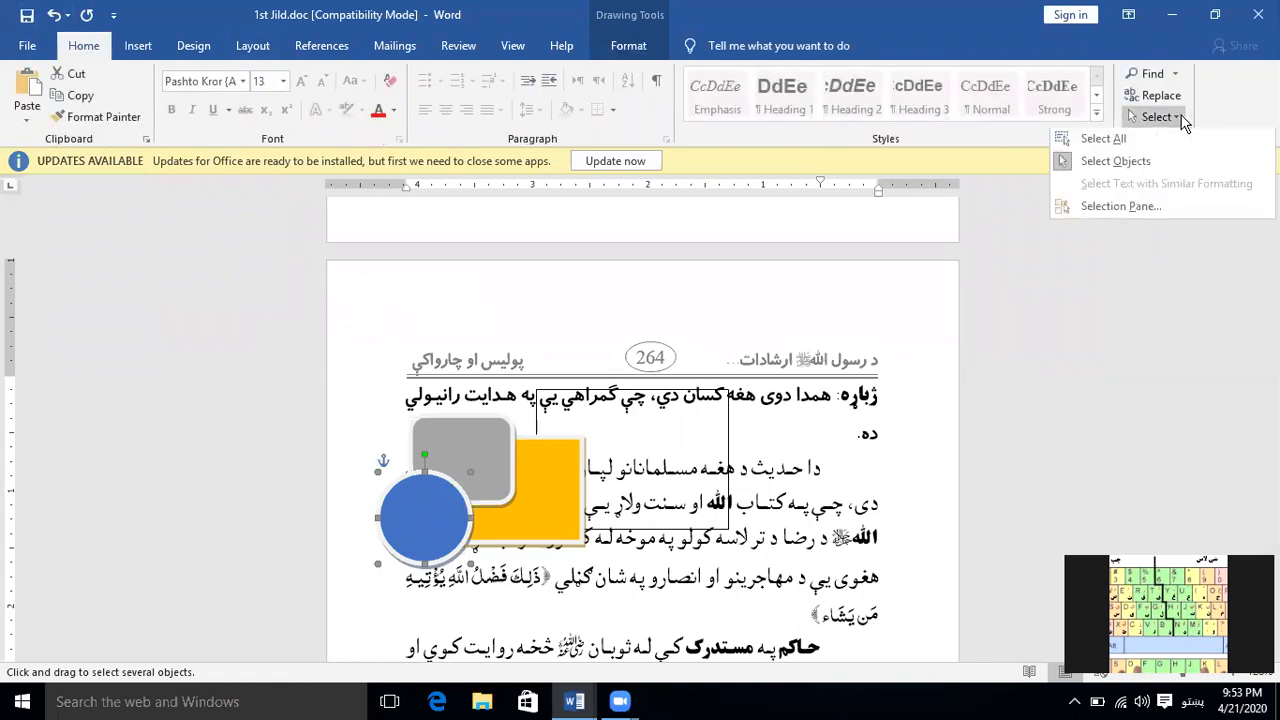
pyautogui.click(1177, 208)
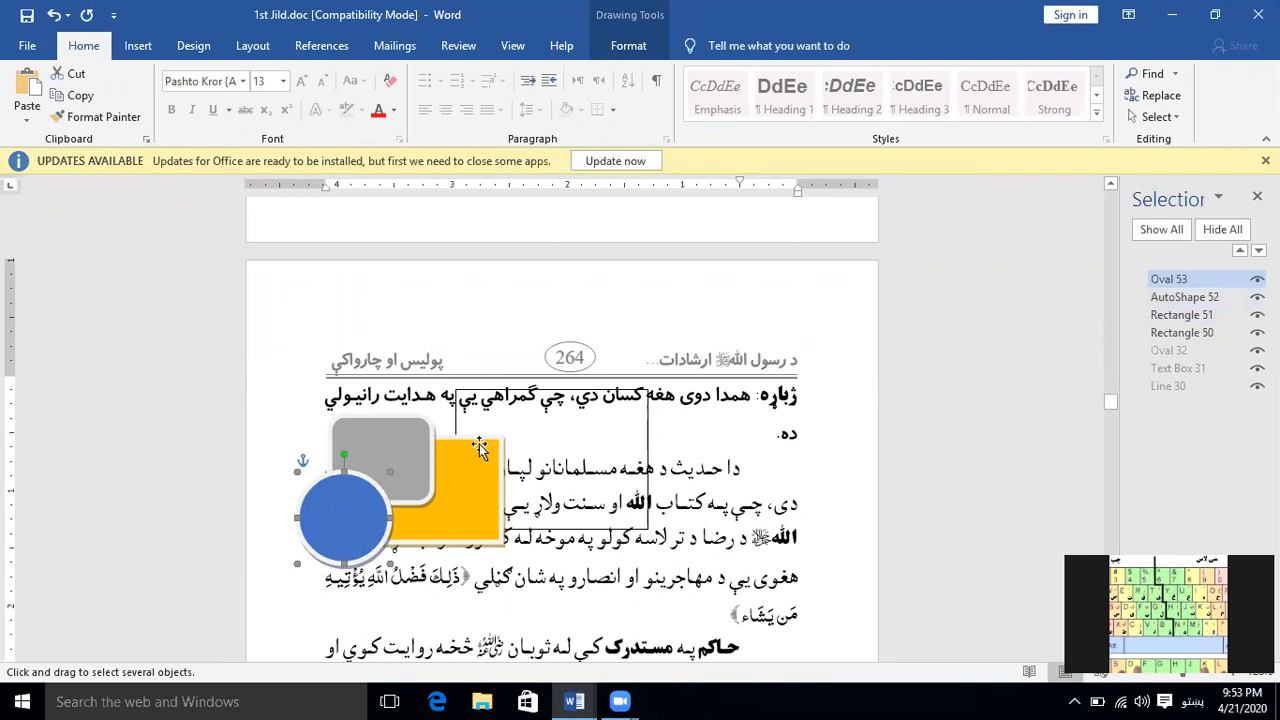
pyautogui.click(1180, 298)
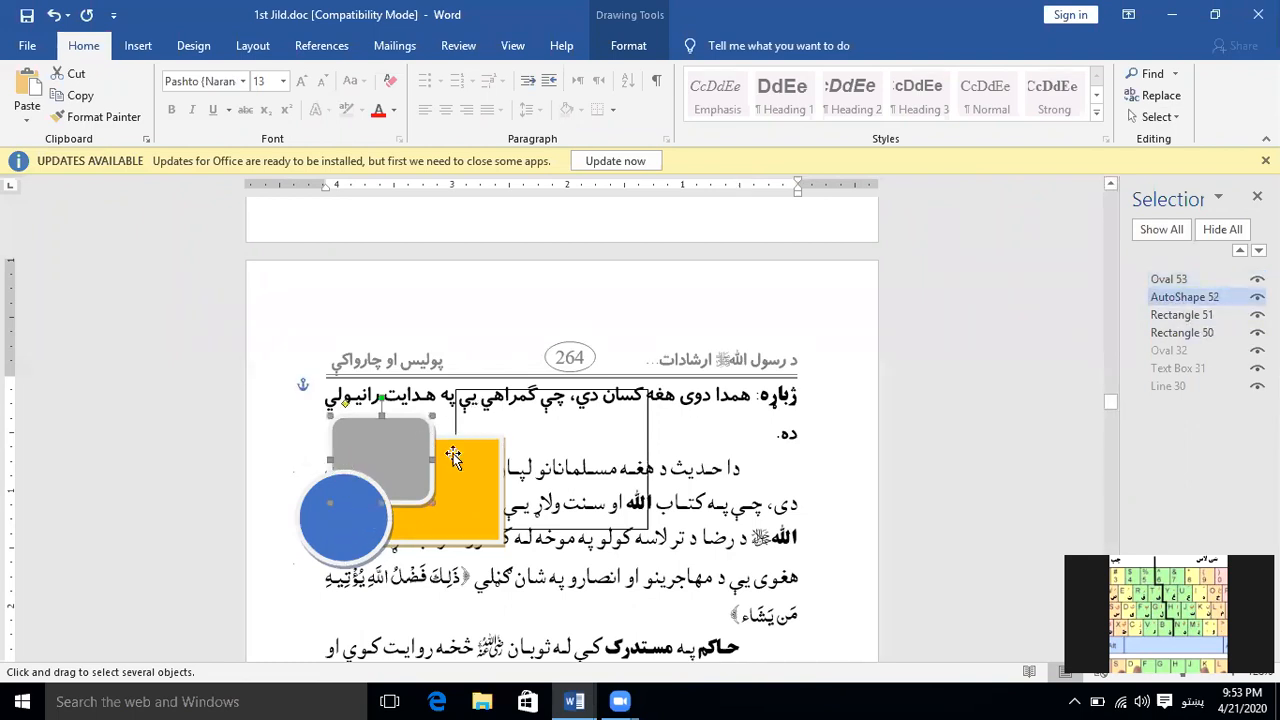
pyautogui.click(1196, 315)
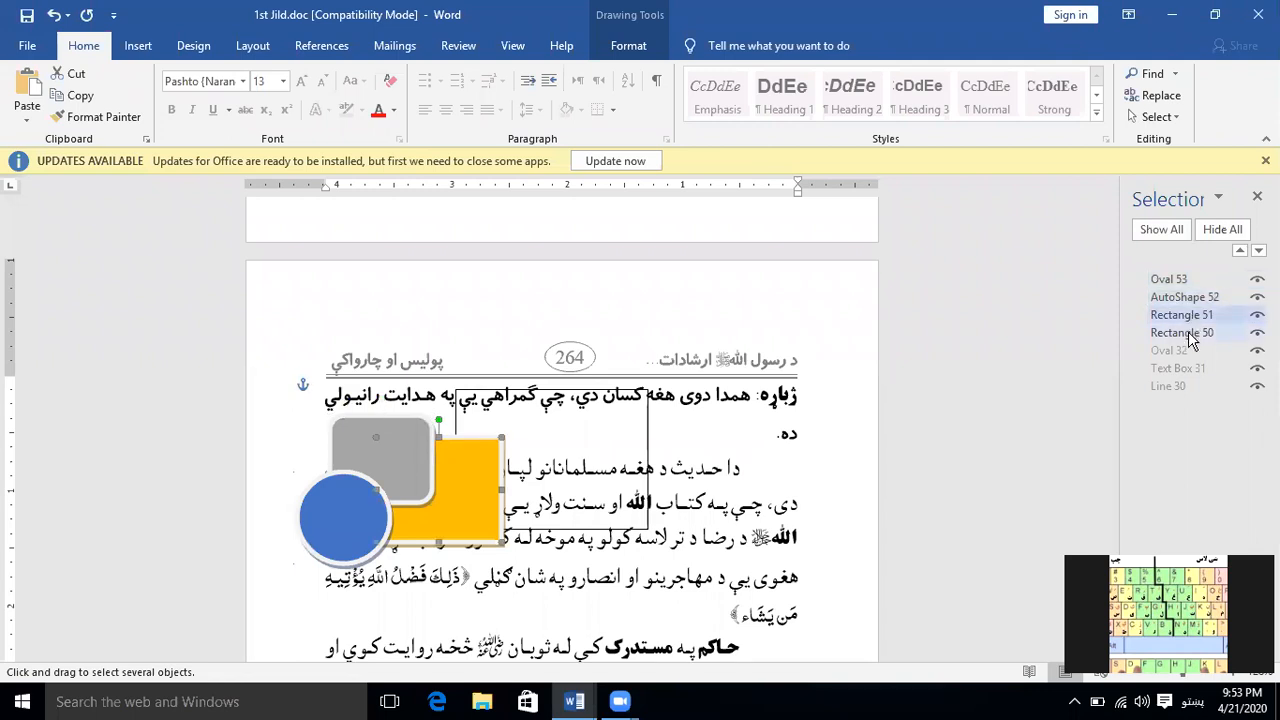
pyautogui.click(1188, 333)
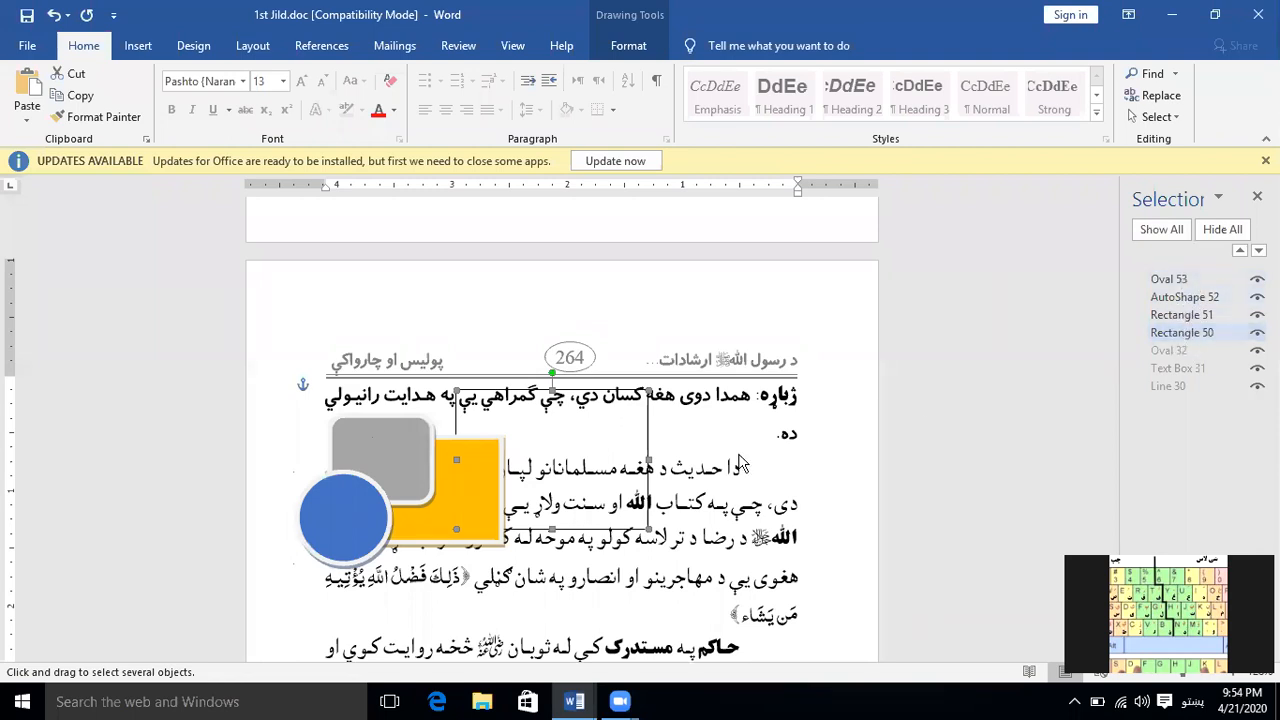
# Send the blue oval backward in the object order to below Rectangle 50, and bring it back to the front
pyautogui.click(349, 530)
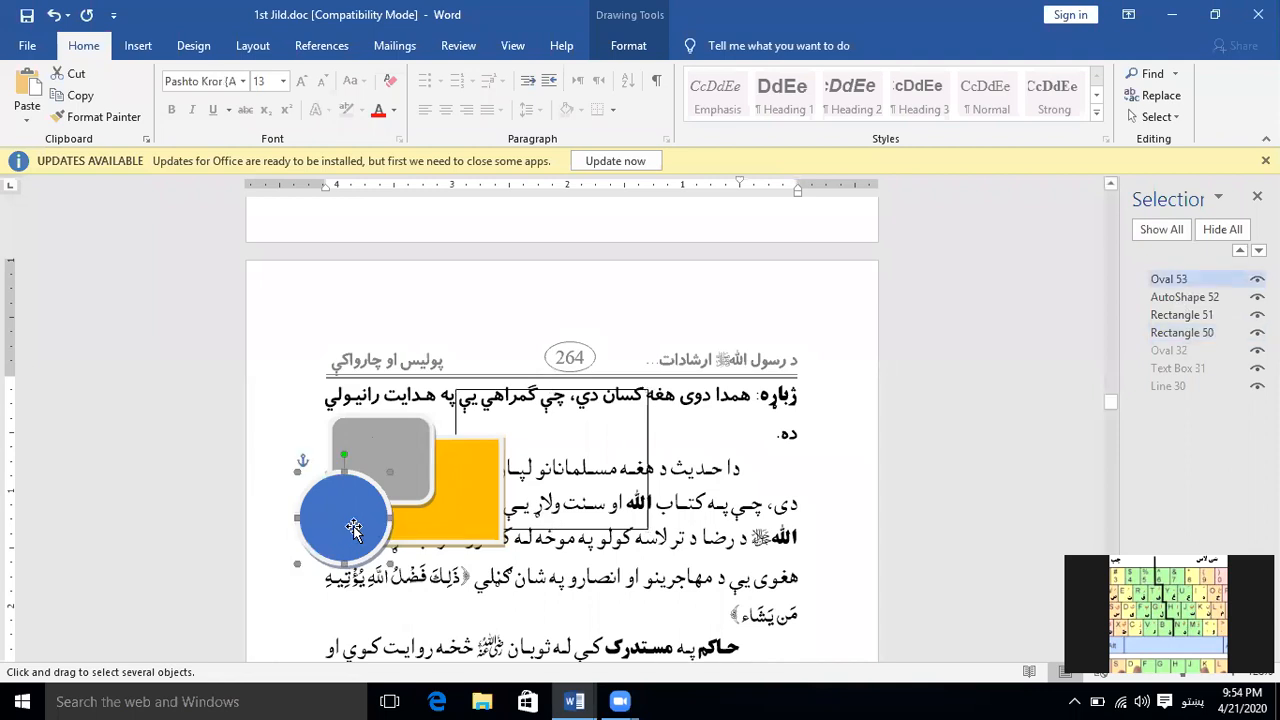
pyautogui.click(1258, 250)
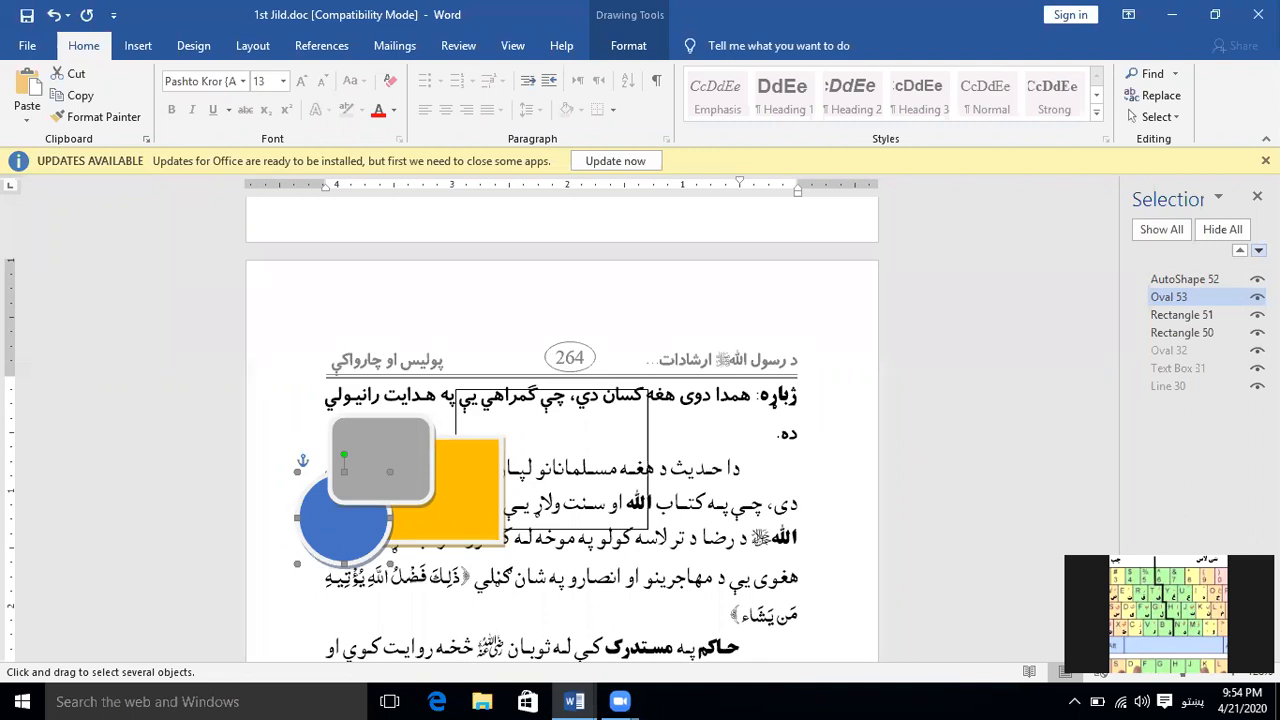
pyautogui.click(1258, 250)
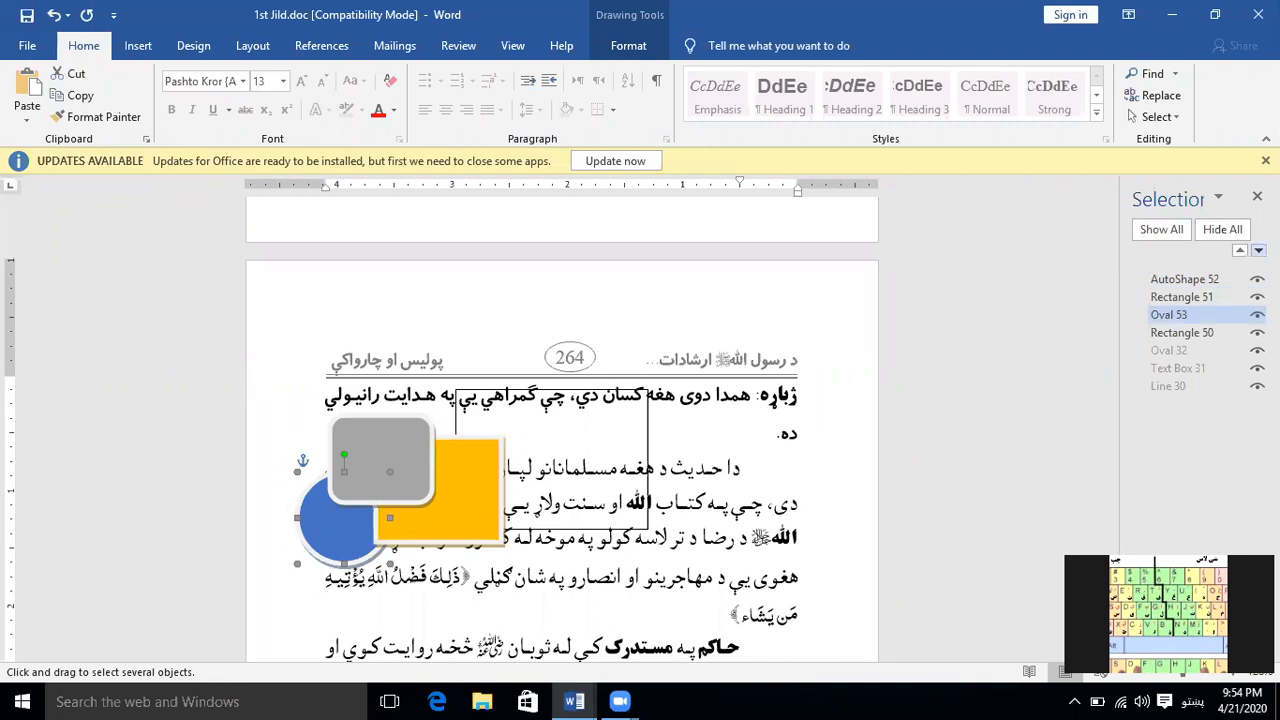
pyautogui.click(1258, 250)
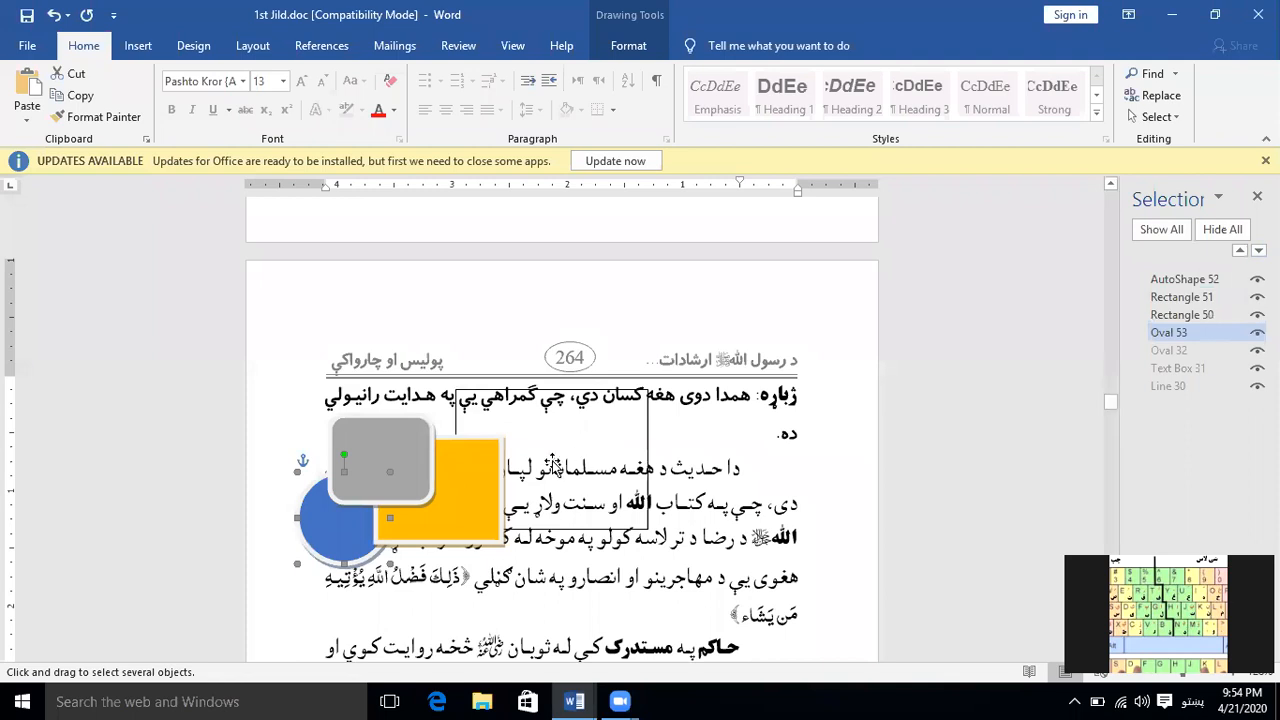
pyautogui.click(1239, 251)
pyautogui.click(1239, 251)
pyautogui.click(1239, 251)
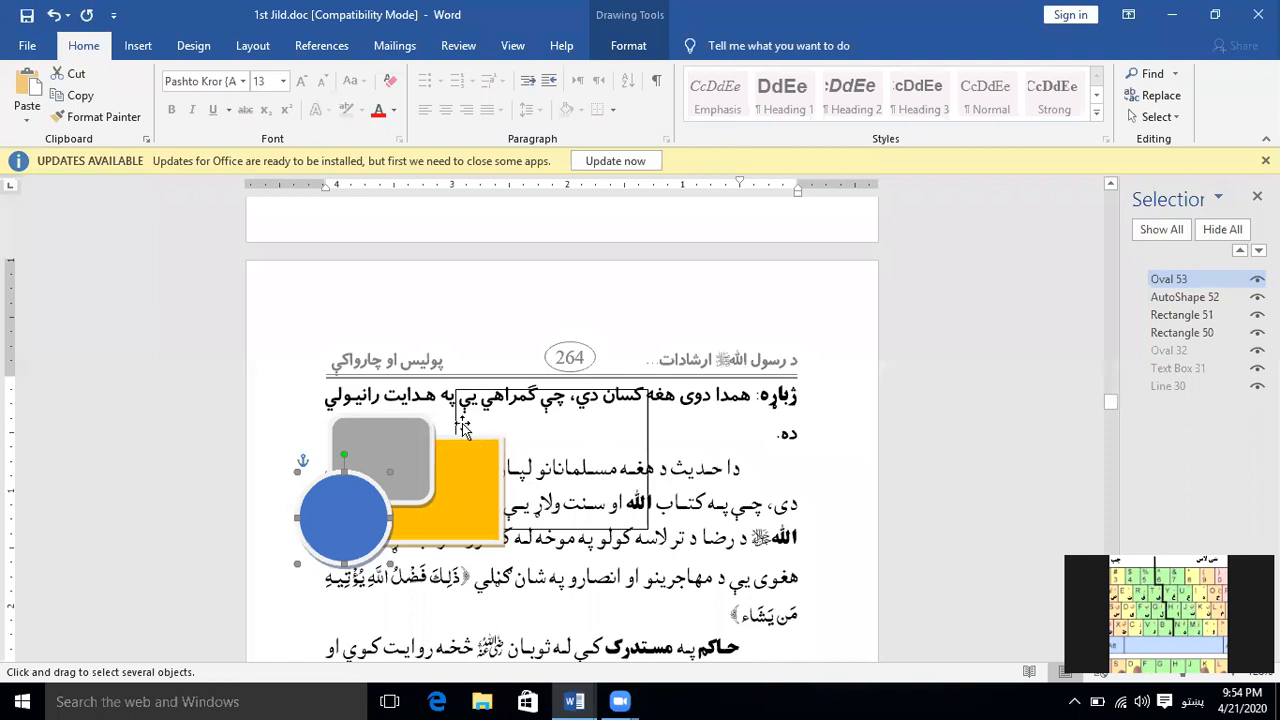
# Hide all the shapes on the page and show them again, twice
pyautogui.click(1219, 233)
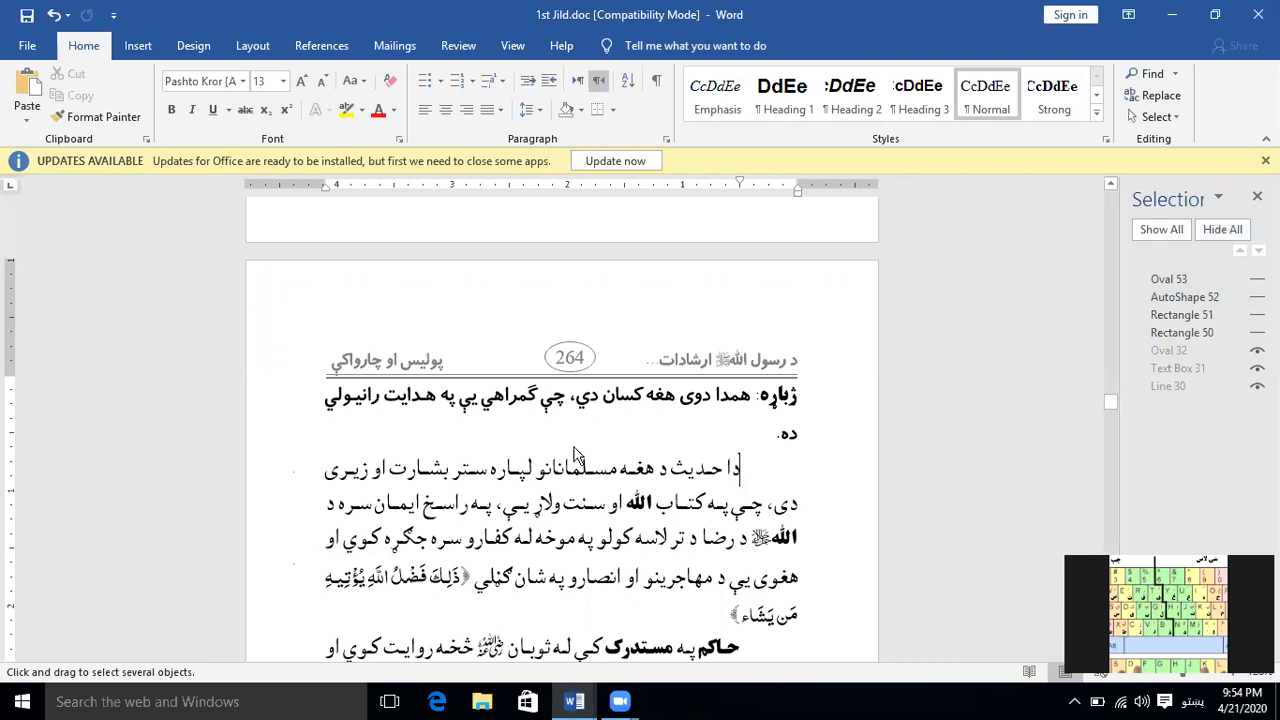
pyautogui.scroll(-2, 556, 494)
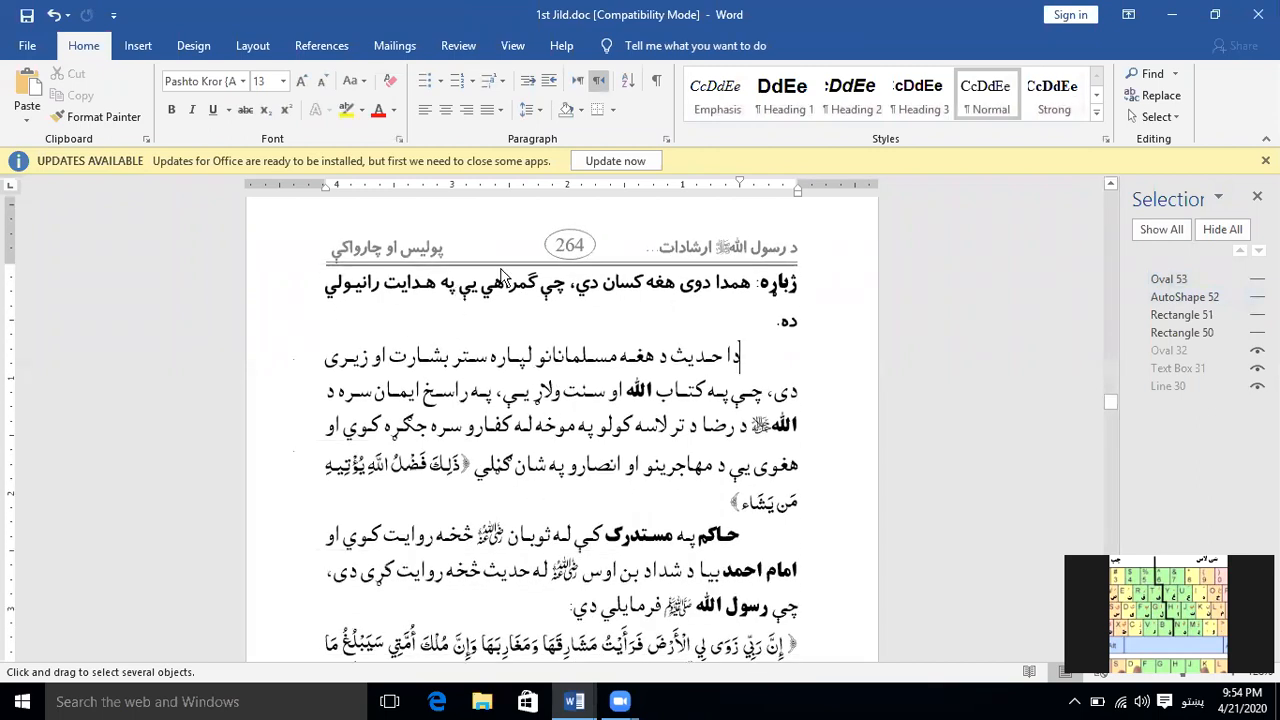
pyautogui.click(1154, 230)
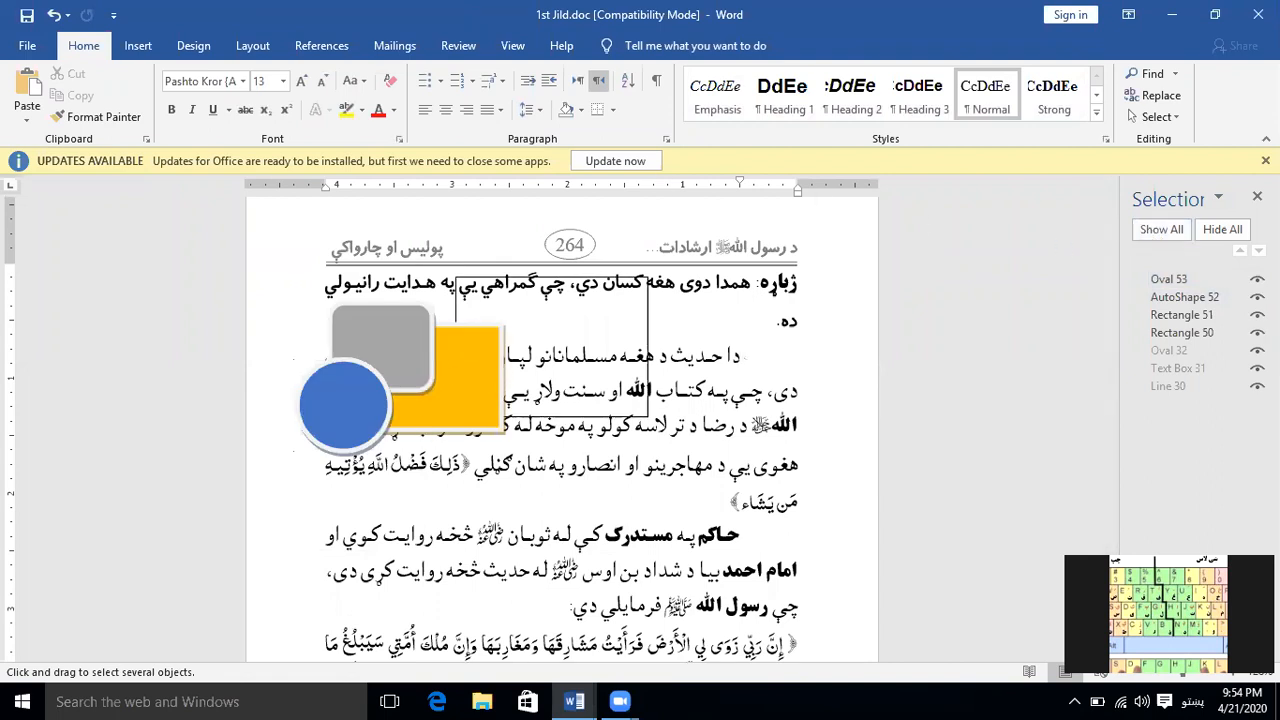
pyautogui.click(1243, 233)
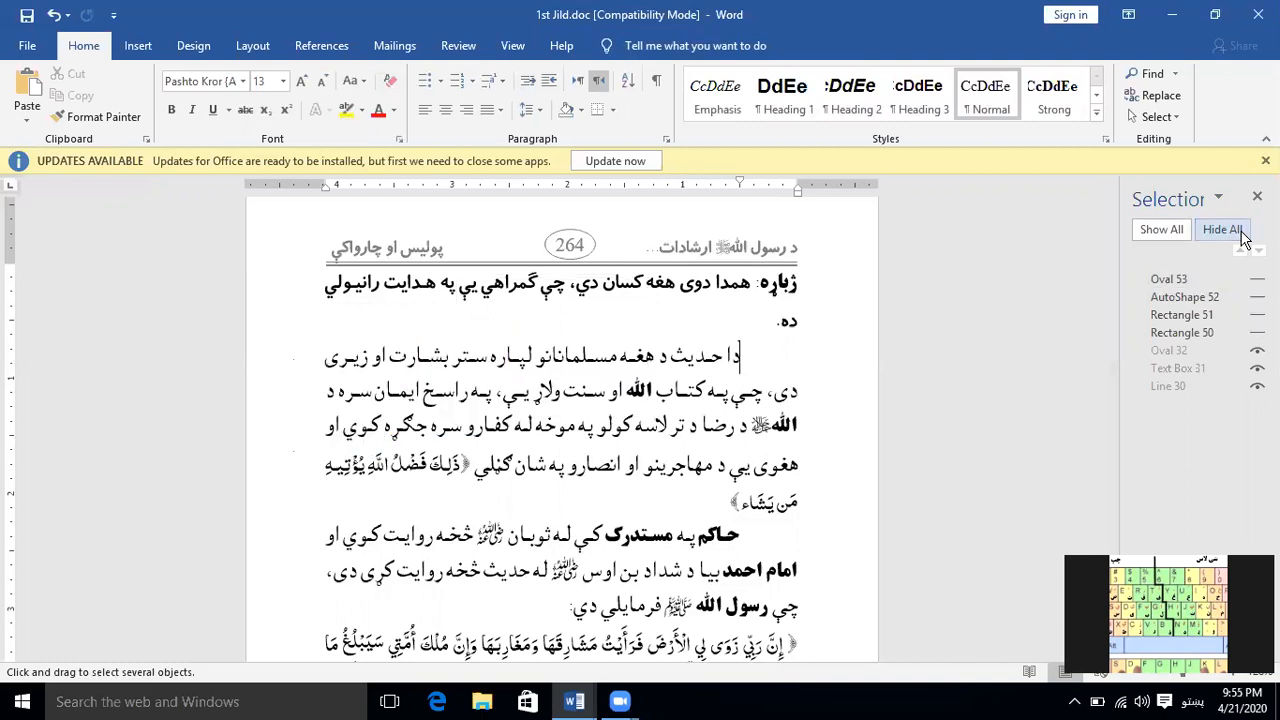
pyautogui.click(1169, 230)
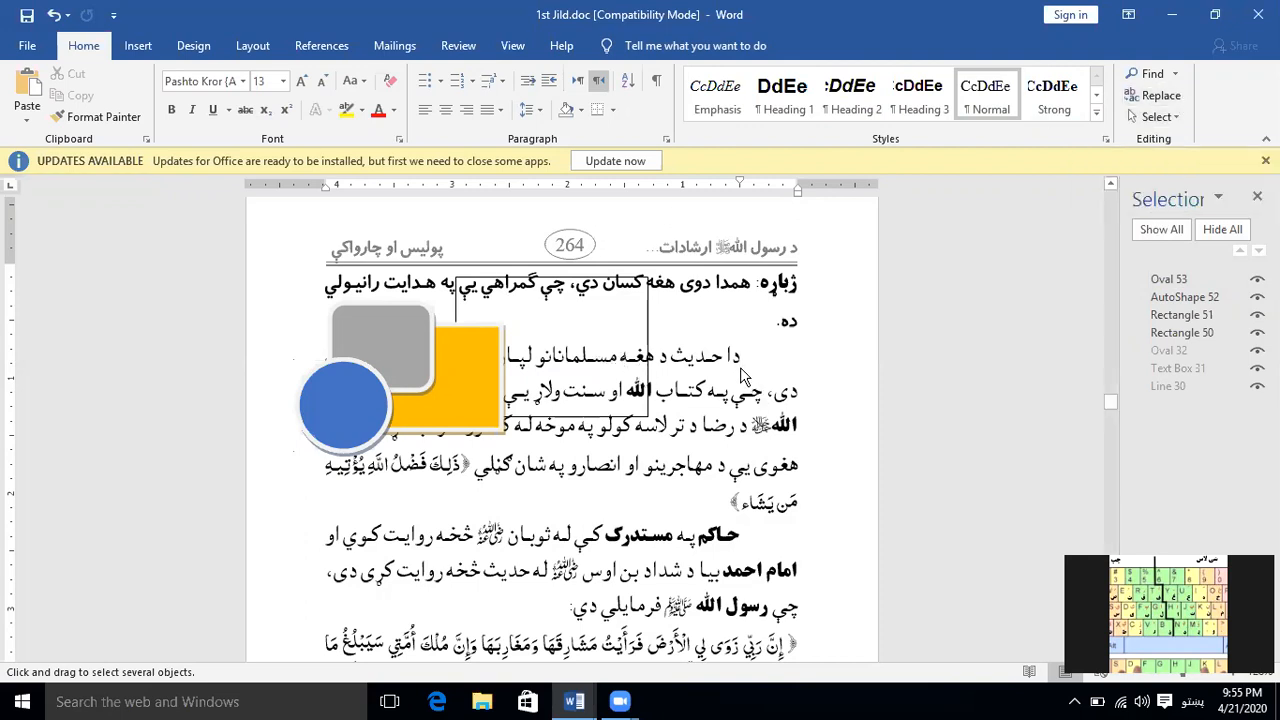
# Create a new blank document and insert the built-in Grid cover page
pyautogui.hotkey('ctrl', 'n')
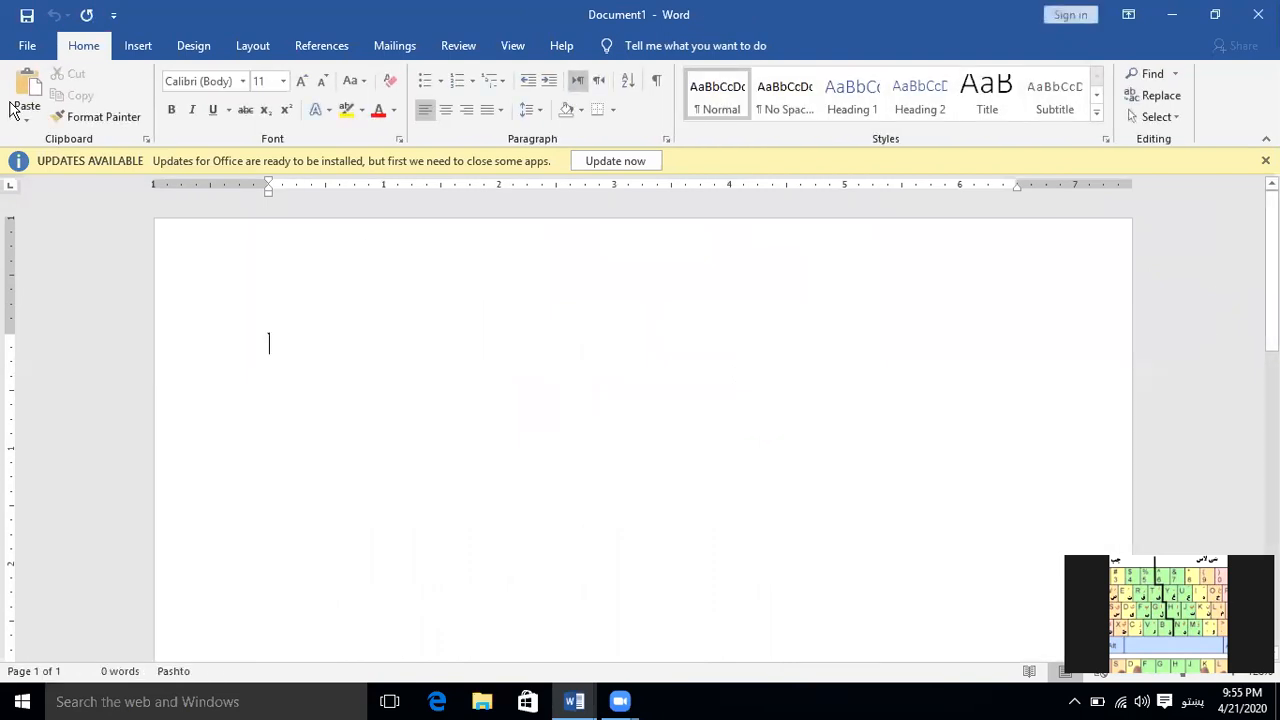
pyautogui.click(140, 47)
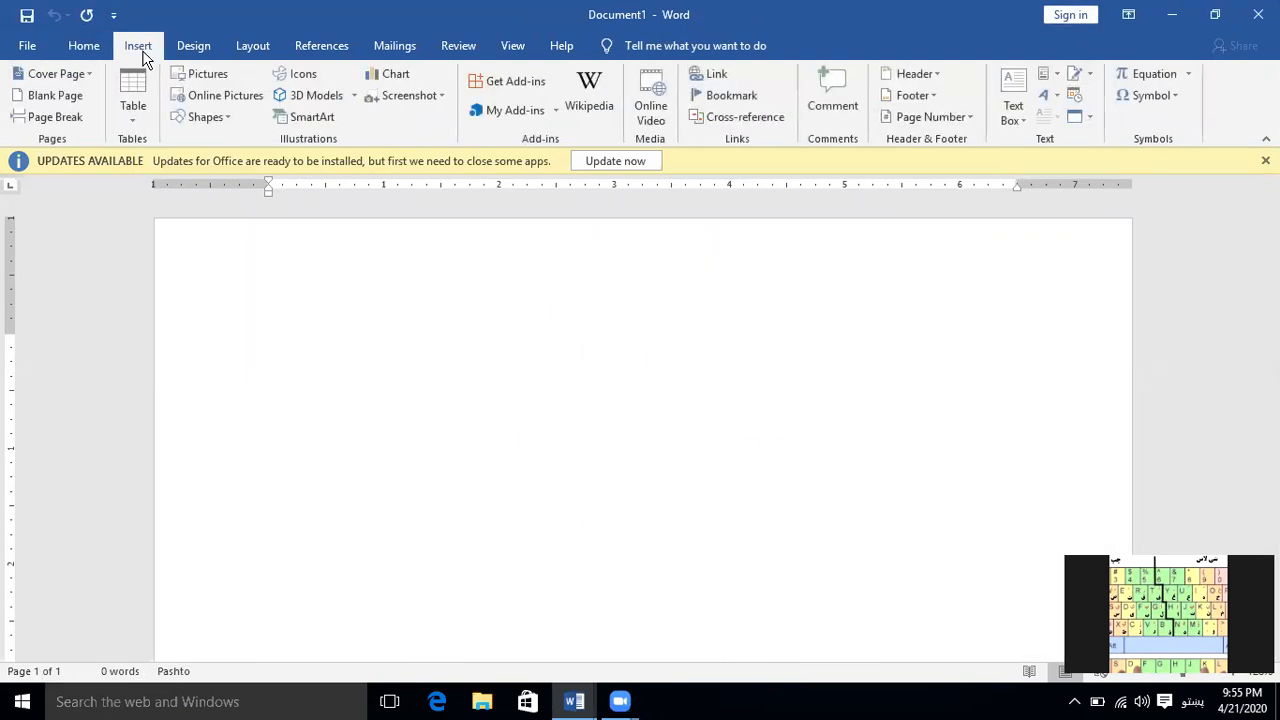
pyautogui.click(89, 75)
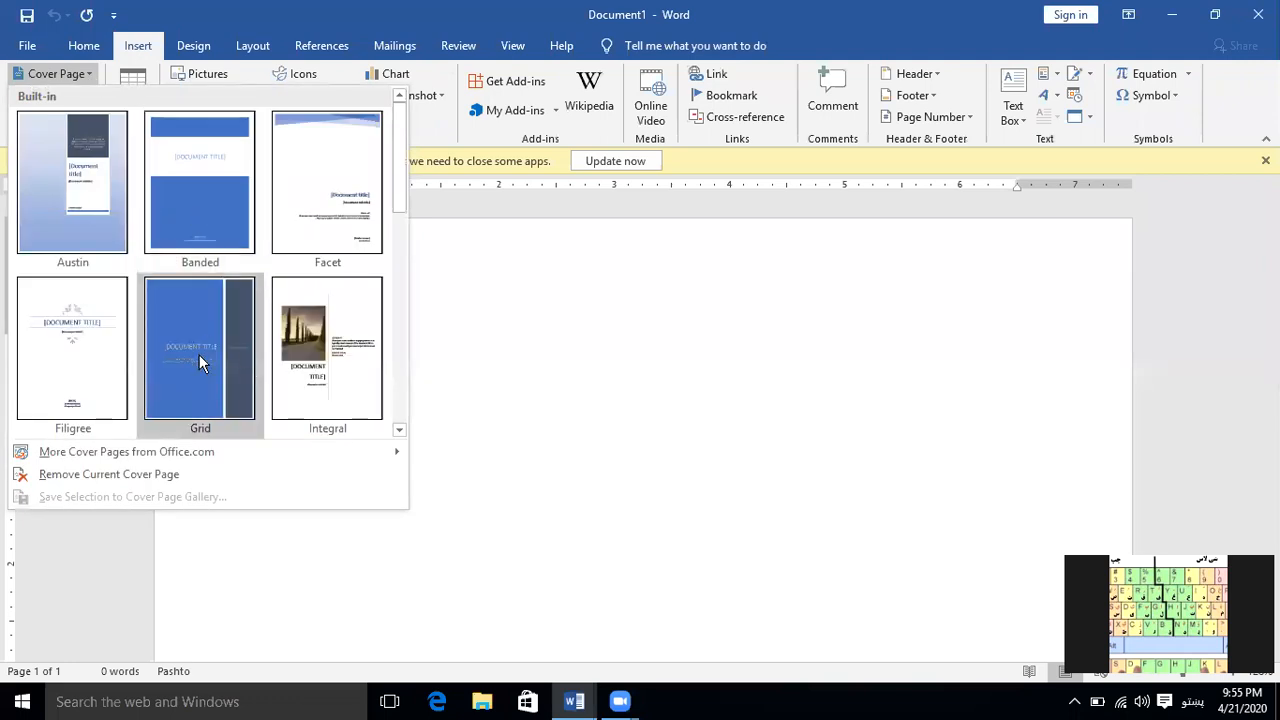
pyautogui.click(187, 350)
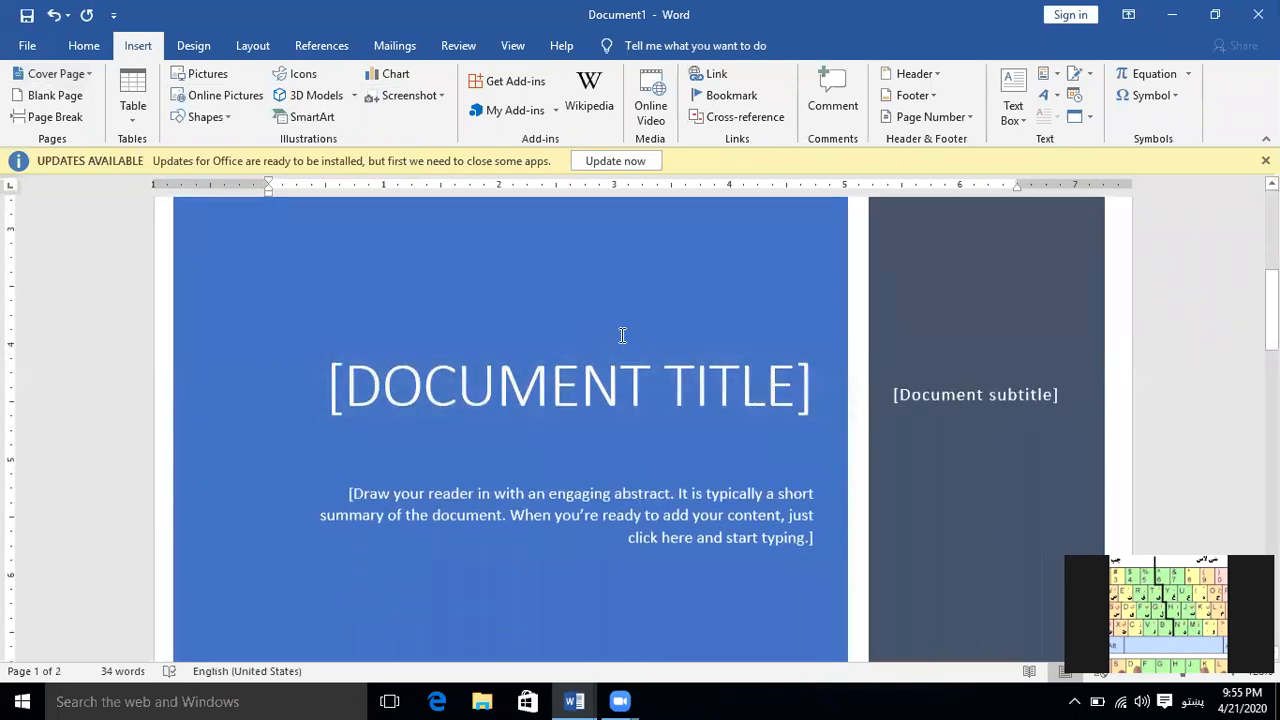
# Replace the cover page's title placeholder with sample Pashto text and enter "لبلب" as the subtitle
pyautogui.click(631, 378)
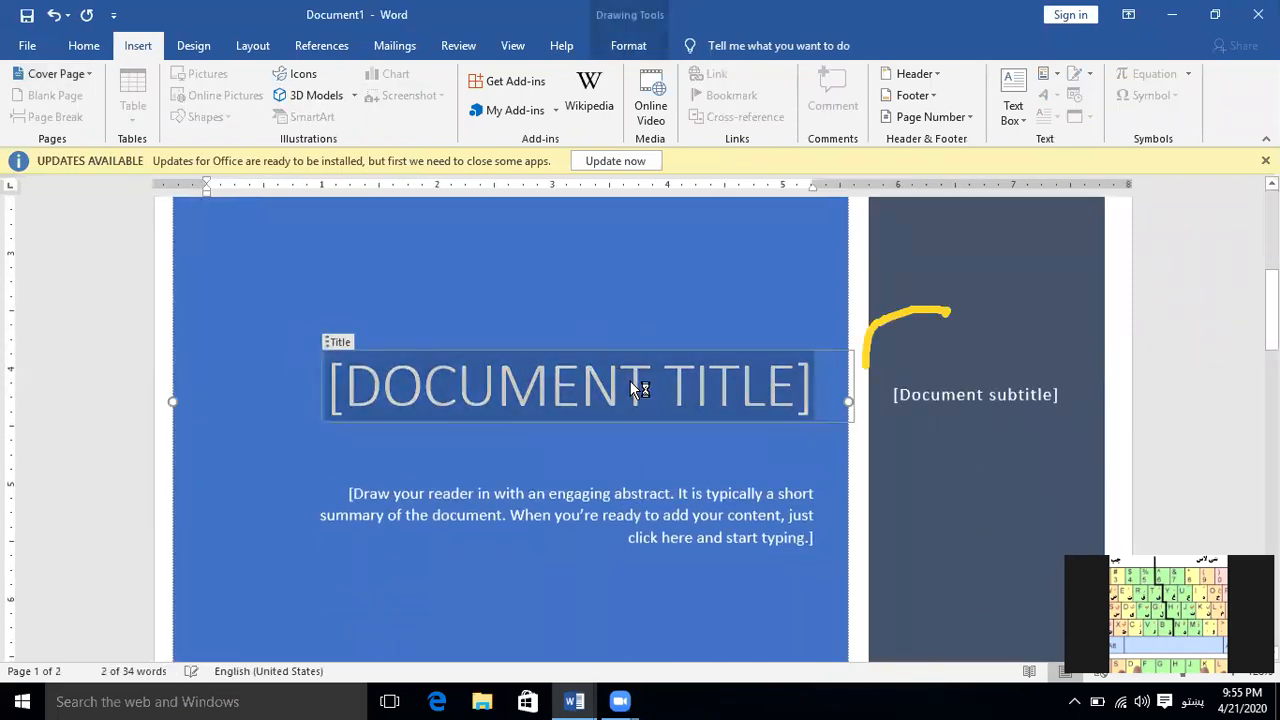
pyautogui.write('بللبل')
pyautogui.write('بلبلبیبیل')
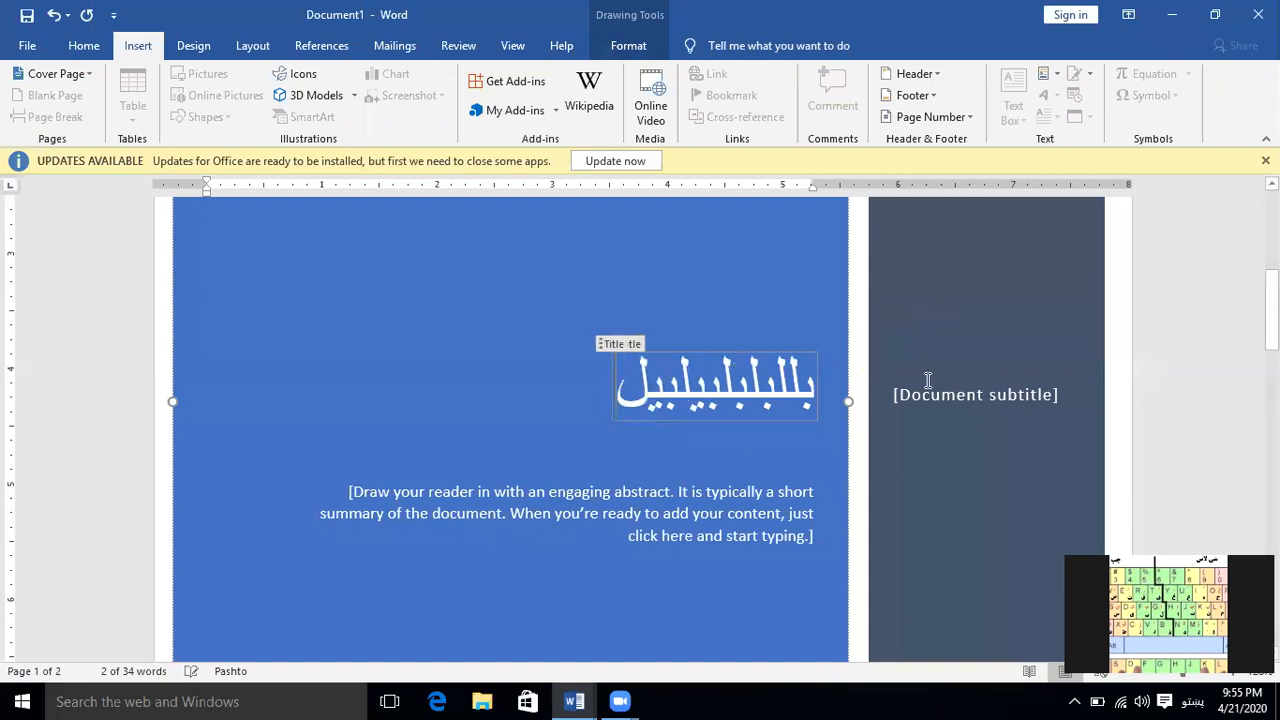
pyautogui.click(935, 397)
pyautogui.write('لبلب')
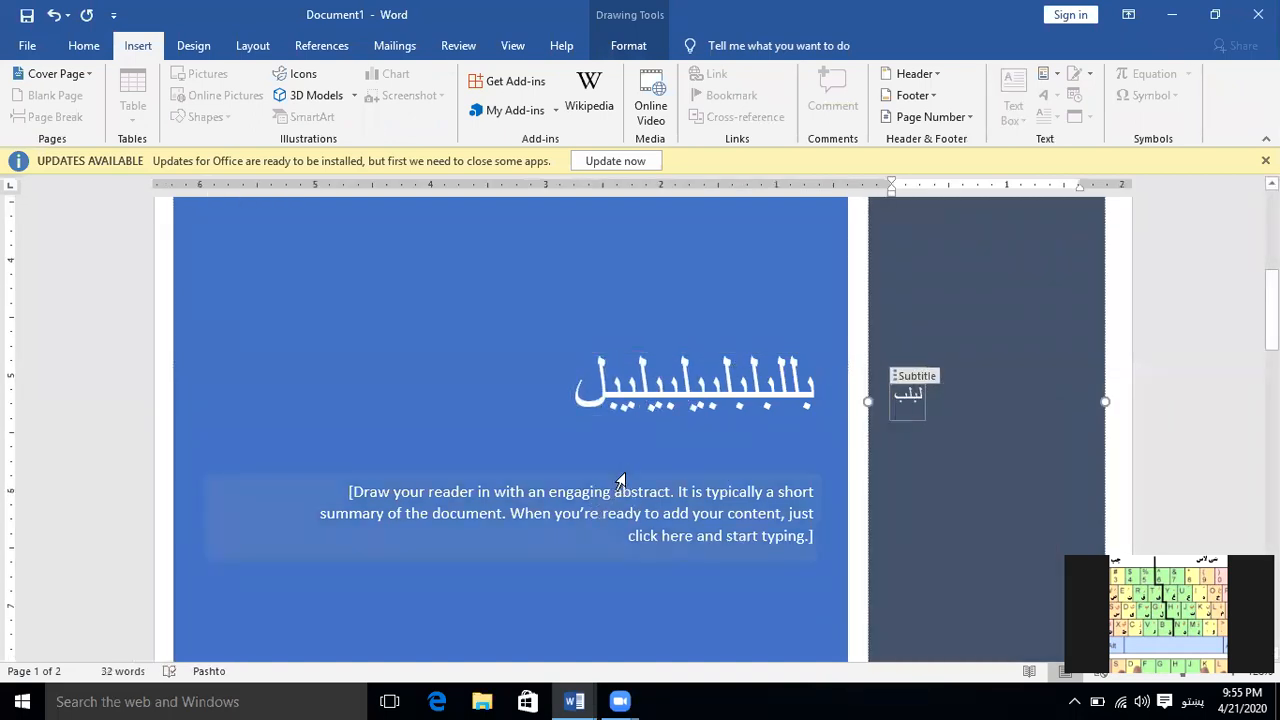
# Place the cursor on the blank second page that follows the cover page
pyautogui.keyDown('ctrl'); pyautogui.scroll(-6, 620, 483); pyautogui.keyUp('ctrl')
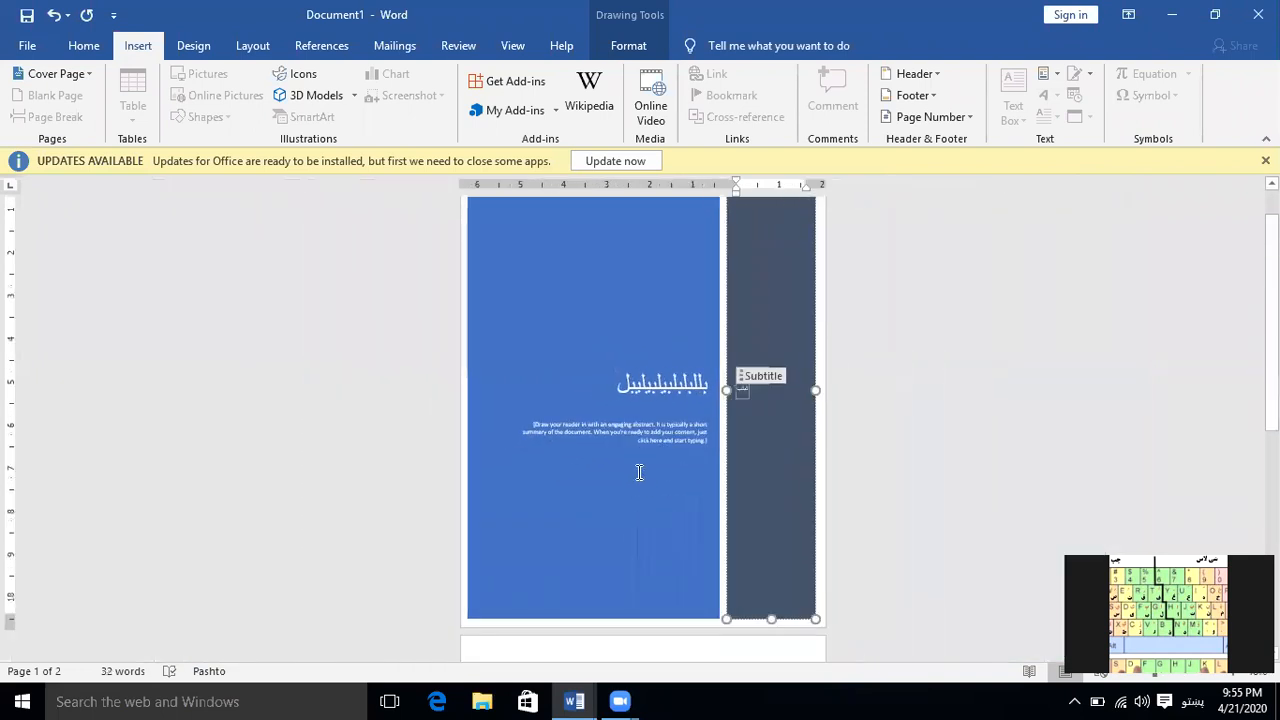
pyautogui.scroll(1, 640, 470)
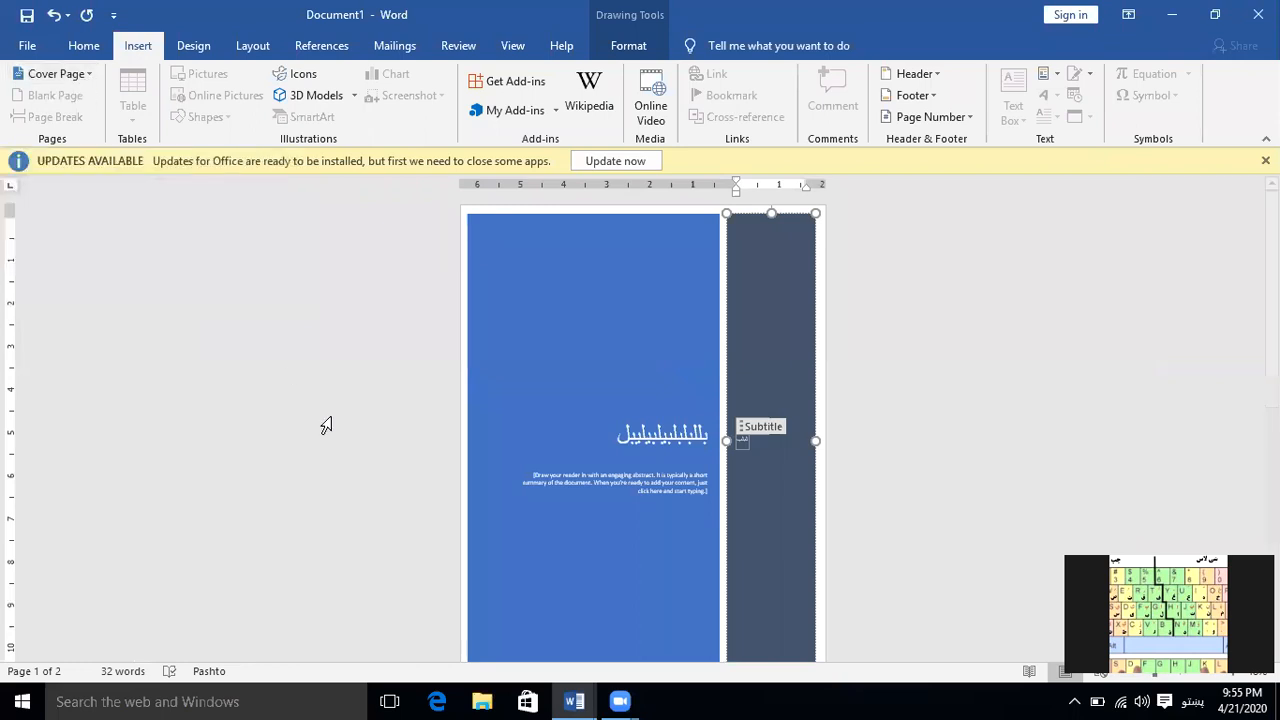
pyautogui.scroll(-4, 583, 376)
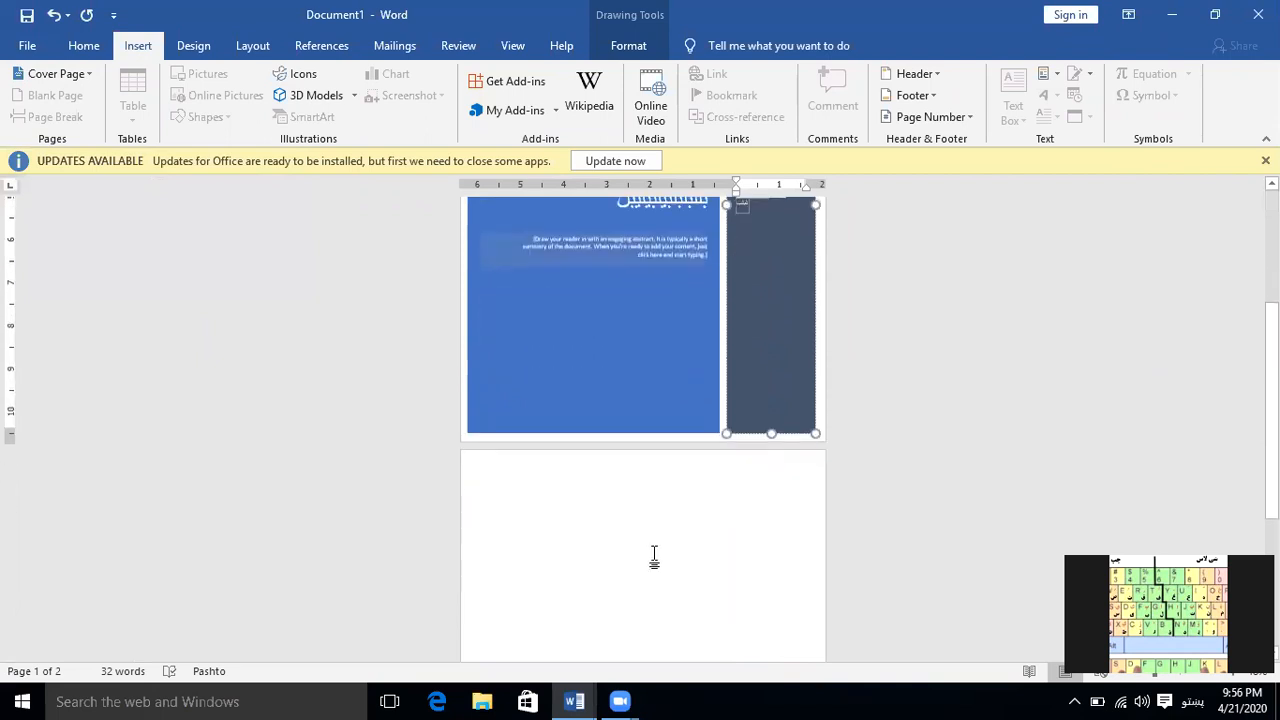
pyautogui.click(650, 558)
pyautogui.scroll(-3, 652, 559)
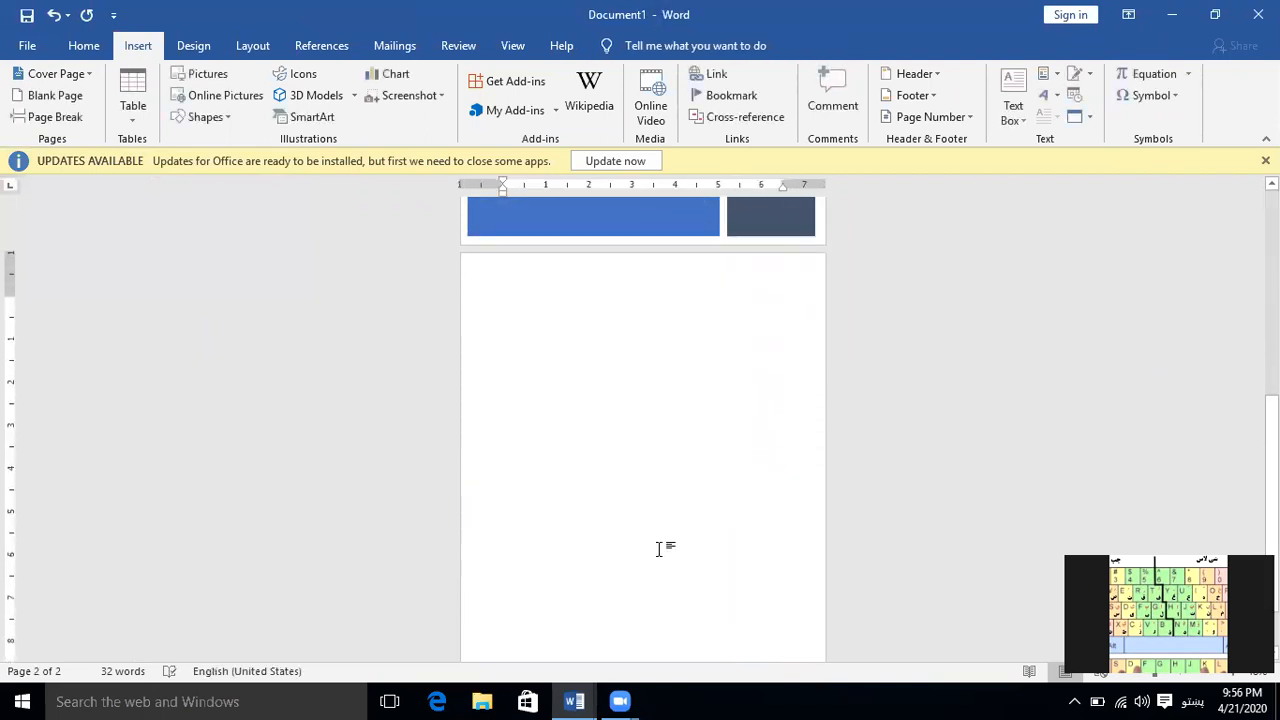
pyautogui.keyDown('ctrl'); pyautogui.scroll(5, 661, 548); pyautogui.keyUp('ctrl')
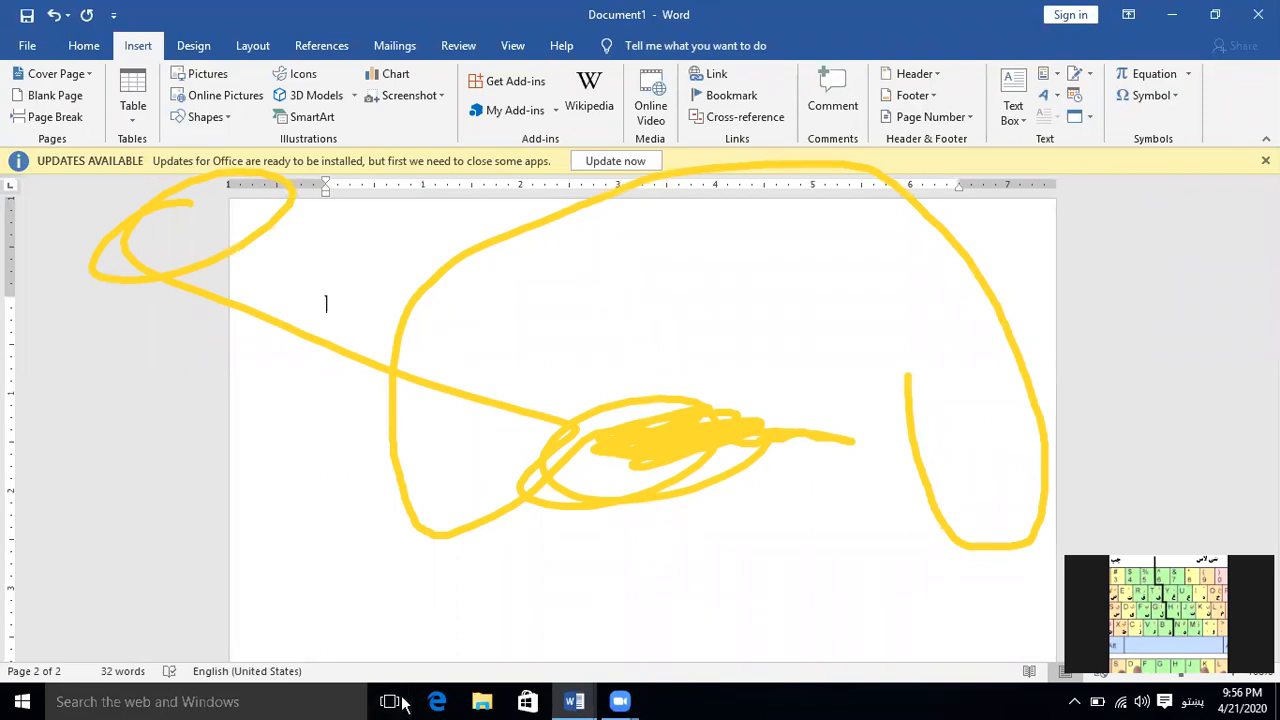
pyautogui.click(813, 224)
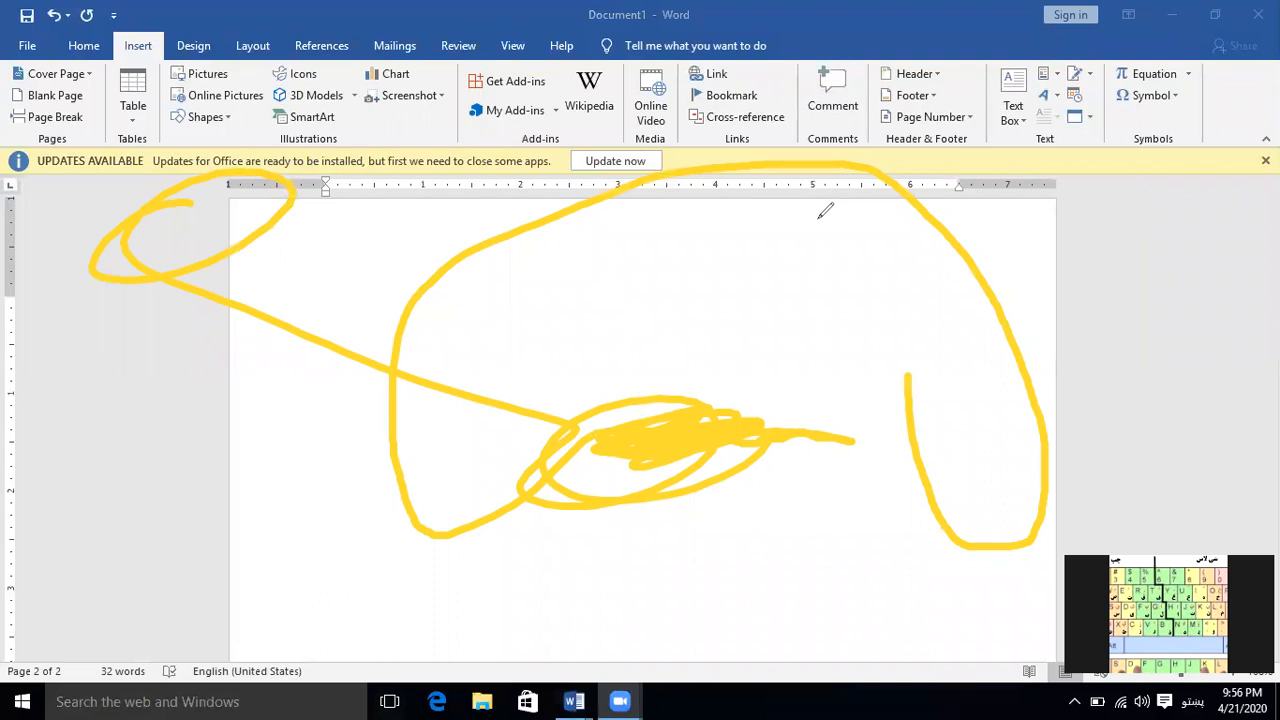
pyautogui.click(819, 218)
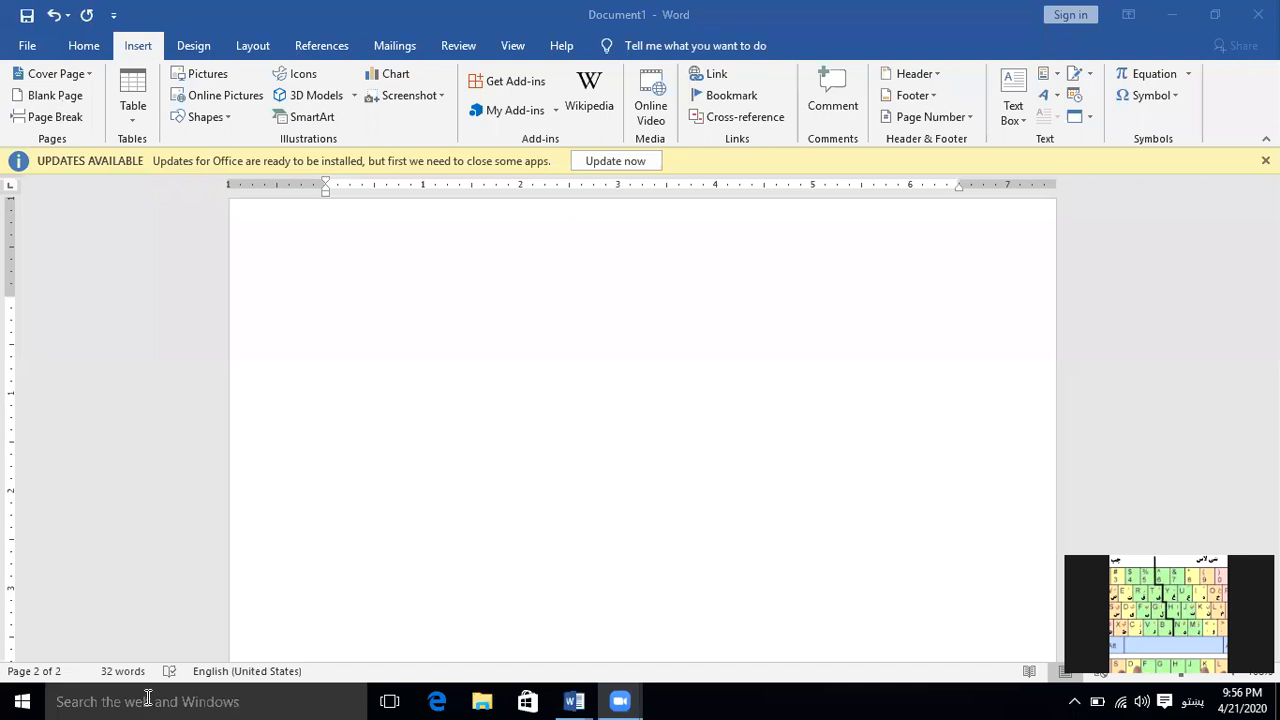
# Insert page breaks from the second page onward until the document has eight pages
pyautogui.click(64, 122)
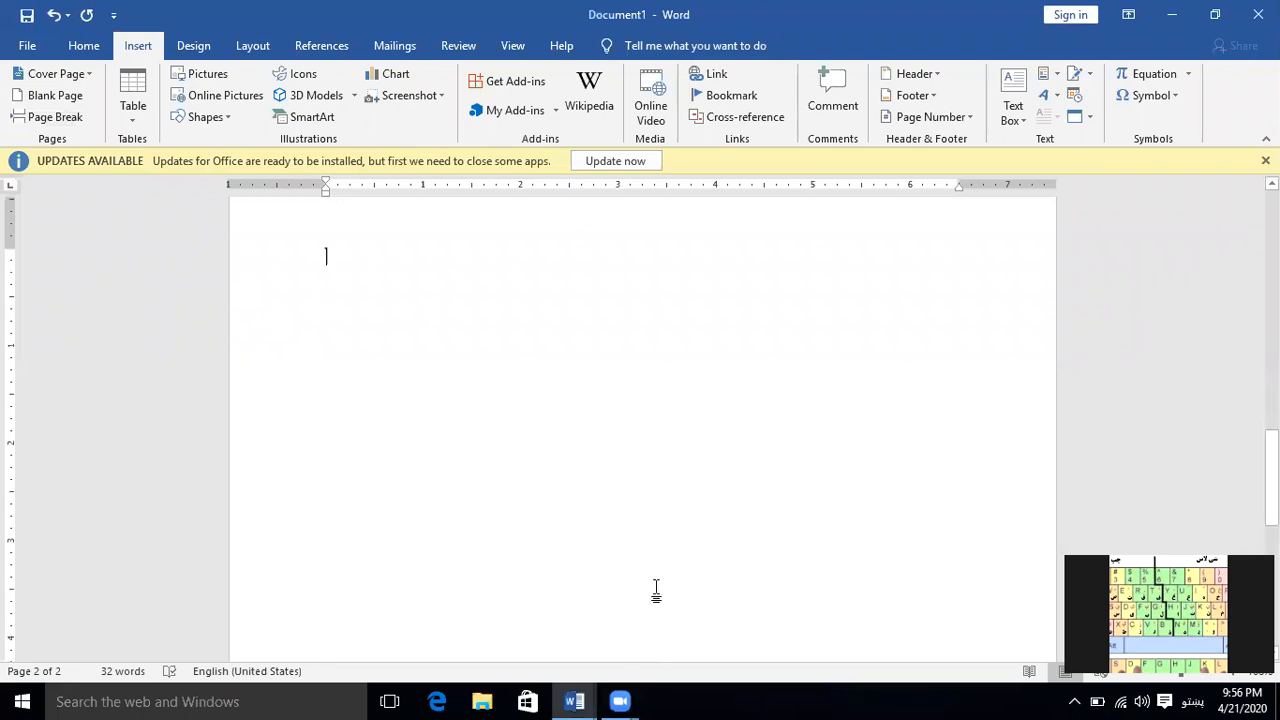
pyautogui.click(46, 120)
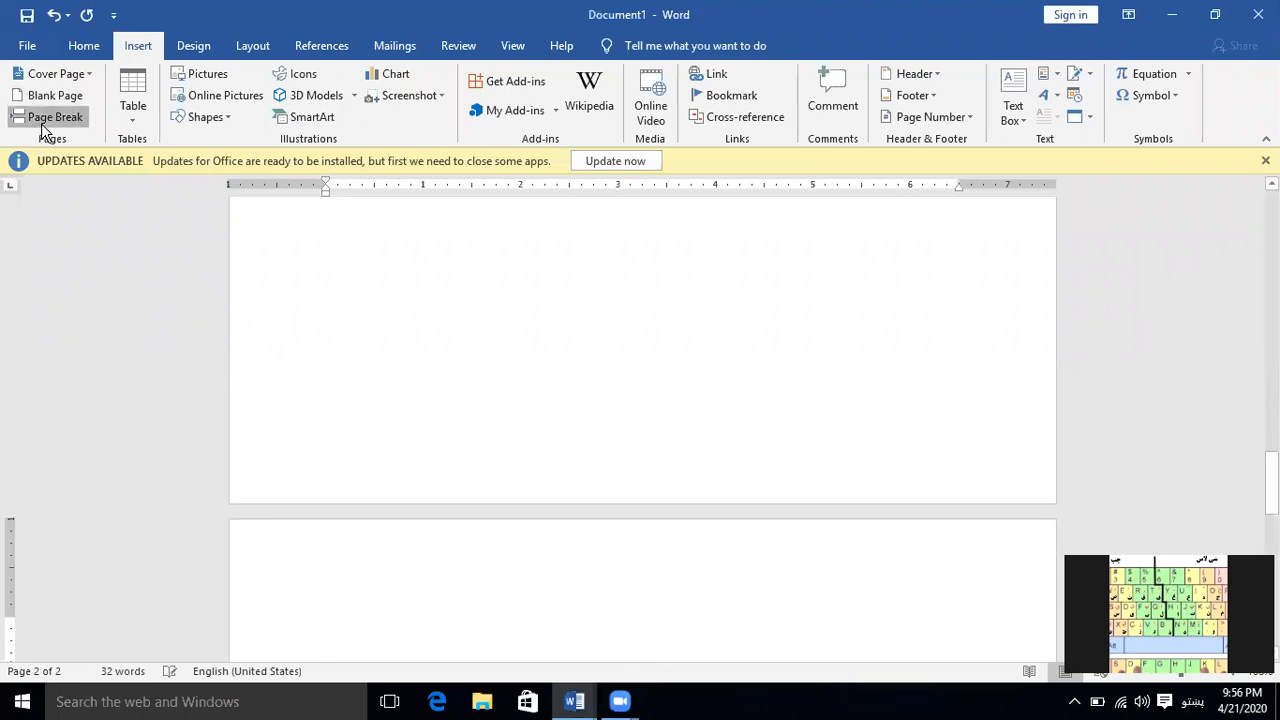
pyautogui.hotkey('ctrl', 'Return')
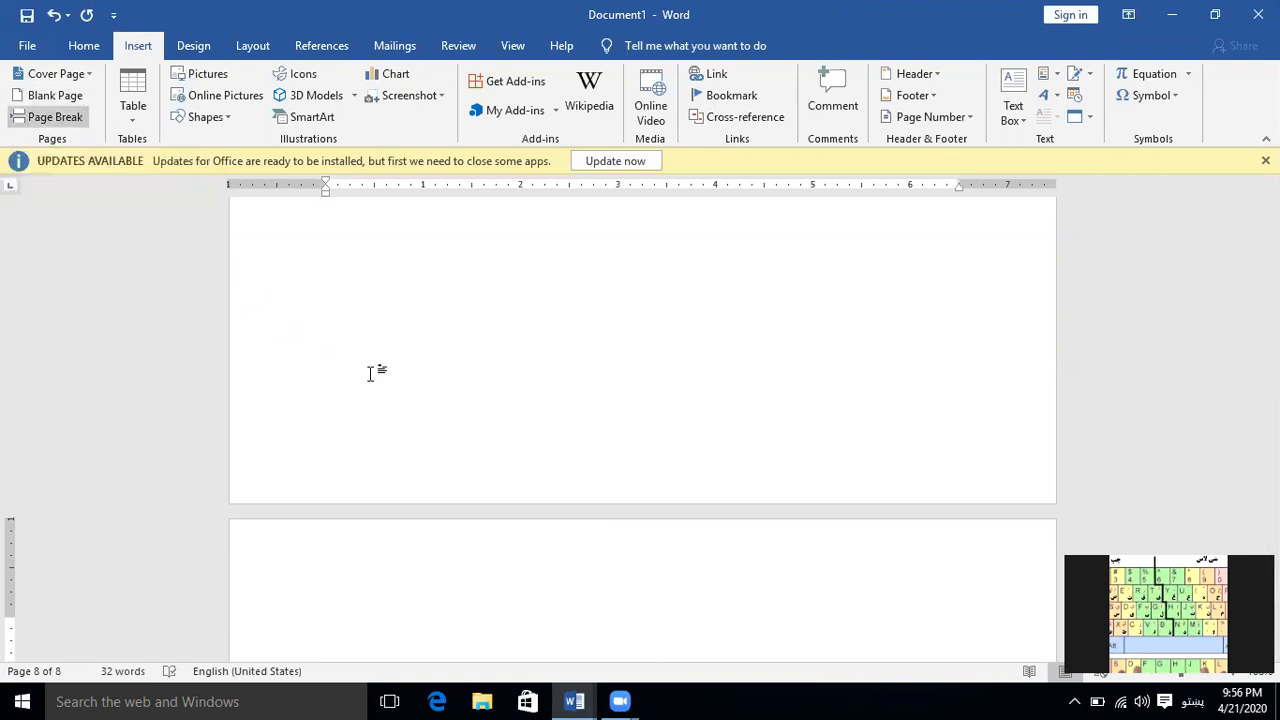
pyautogui.click(706, 701)
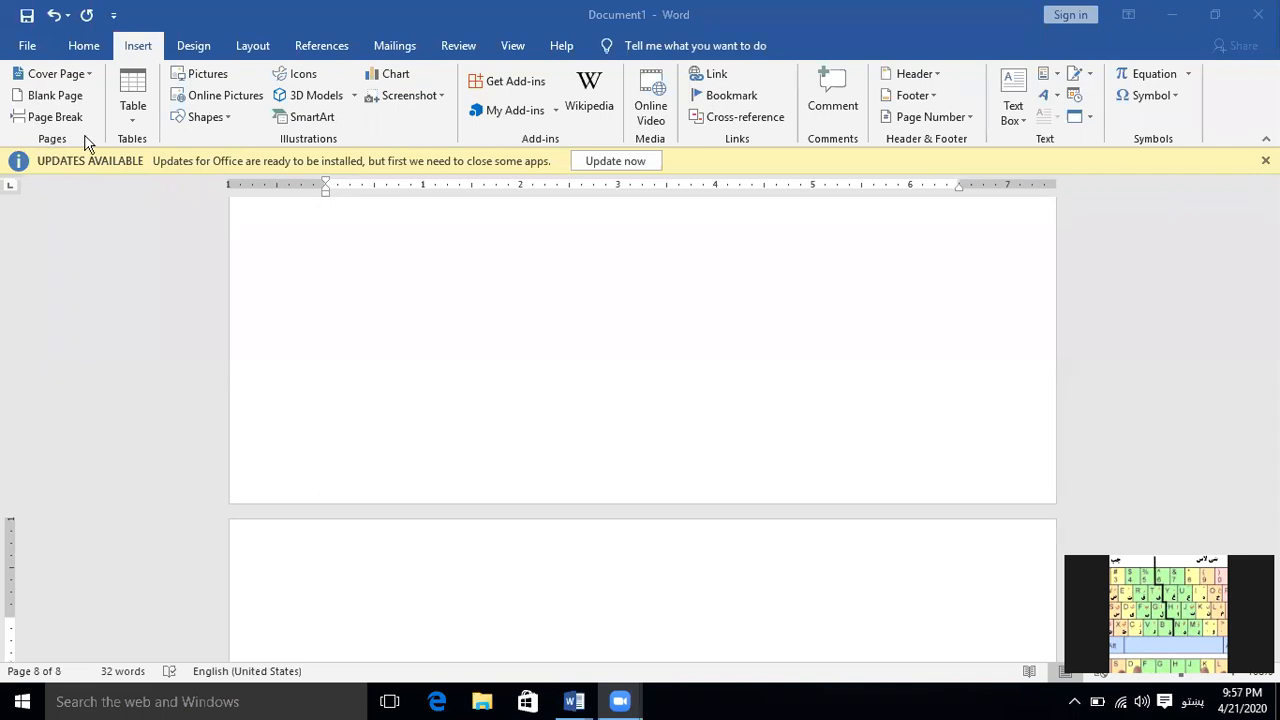
# Insert a table with ten columns and six rows near the end of the document
pyautogui.click(464, 310)
pyautogui.scroll(3, 460, 311)
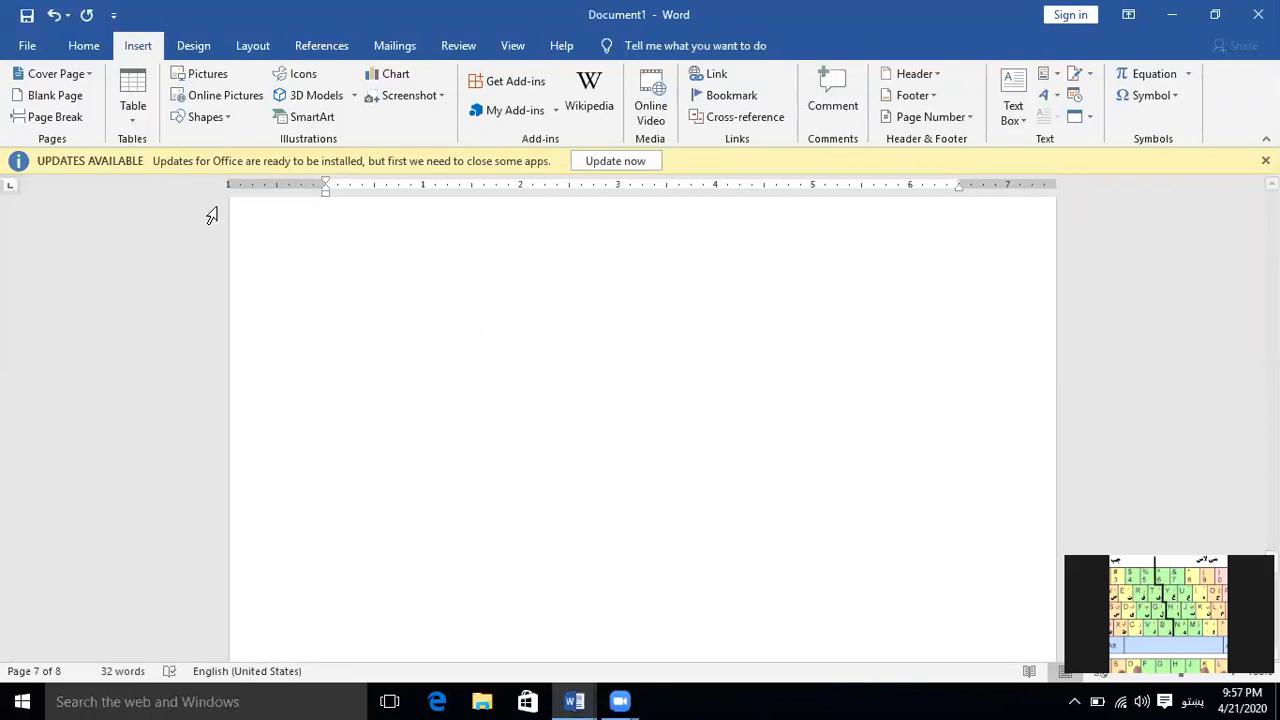
pyautogui.click(129, 88)
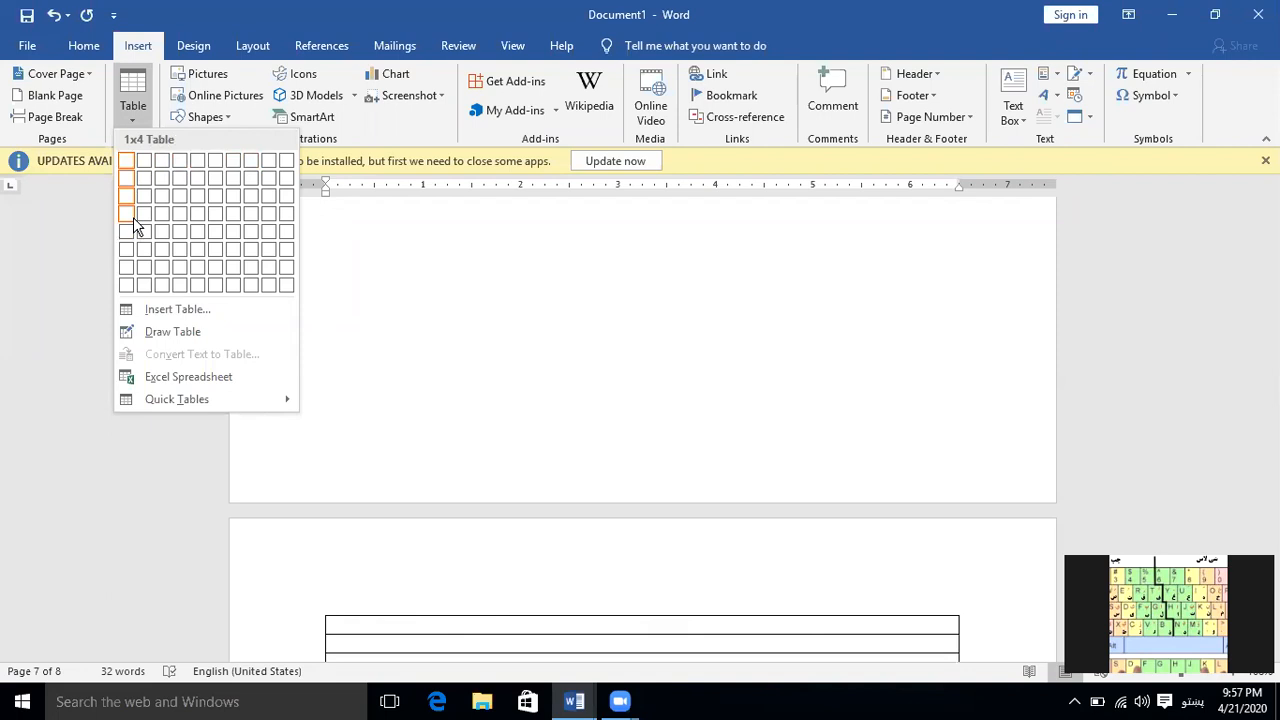
pyautogui.click(285, 262)
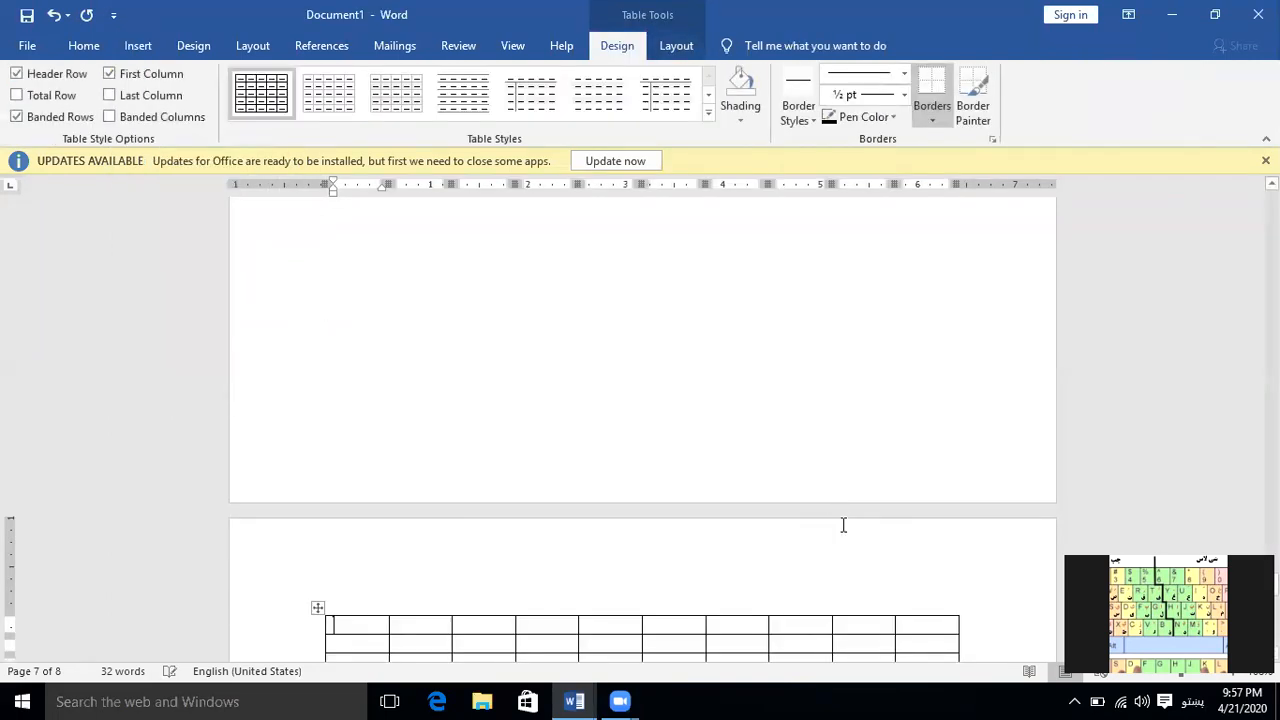
pyautogui.scroll(-5, 630, 555)
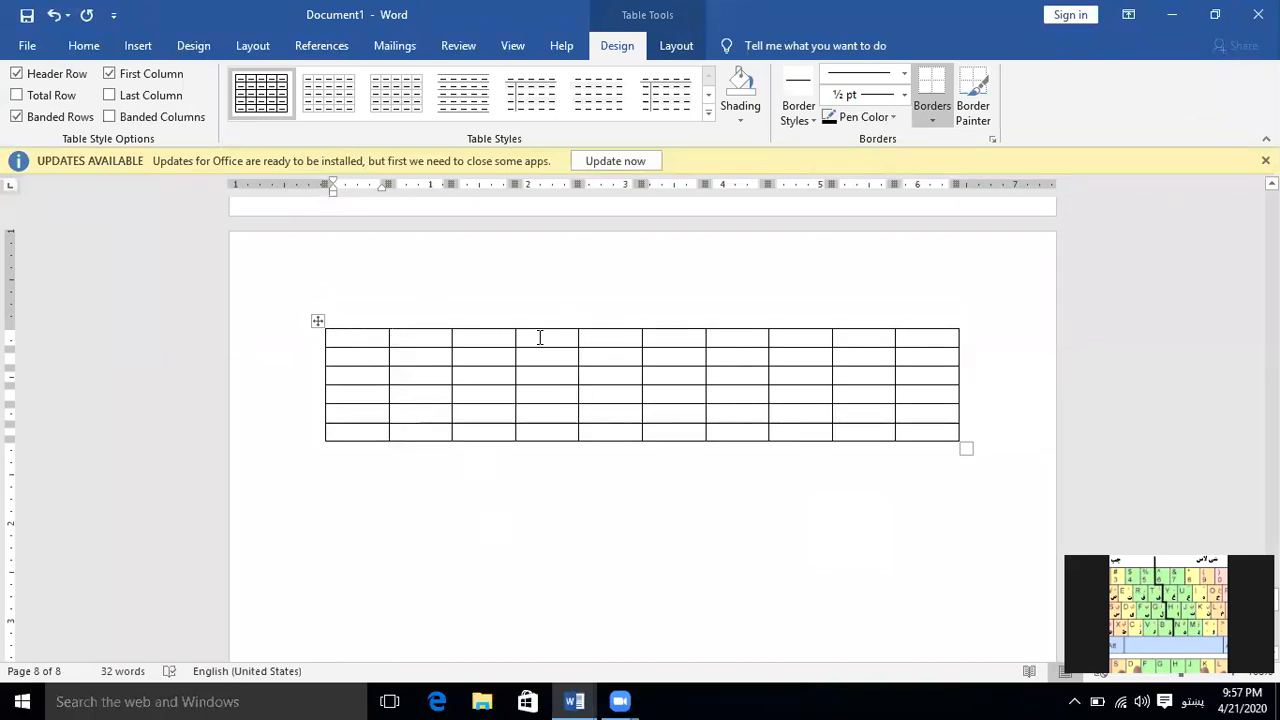
# Add three rows to the end of the ten-column table, starting from its last row
pyautogui.click(380, 433)
pyautogui.press('Tab')
pyautogui.press('Tab')
pyautogui.press('Tab')
pyautogui.press('Tab')
pyautogui.press('Tab')
pyautogui.press('Tab')
pyautogui.press('Tab')
pyautogui.press('Tab')
pyautogui.press('Tab')
pyautogui.press('Tab')
pyautogui.press('Tab')
pyautogui.press('Tab')
pyautogui.press('Tab')
pyautogui.press('Tab')
pyautogui.press('Tab')
pyautogui.press('Tab')
pyautogui.press('Tab')
pyautogui.press('Tab')
pyautogui.press('Tab')
pyautogui.press('Tab')
pyautogui.press('Tab')
pyautogui.press('Tab')
pyautogui.press('Tab')
pyautogui.press('Tab')
pyautogui.press('Tab')
pyautogui.press('Tab')
pyautogui.press('Tab')
pyautogui.press('Tab')
pyautogui.press('Tab')
pyautogui.press('Tab')
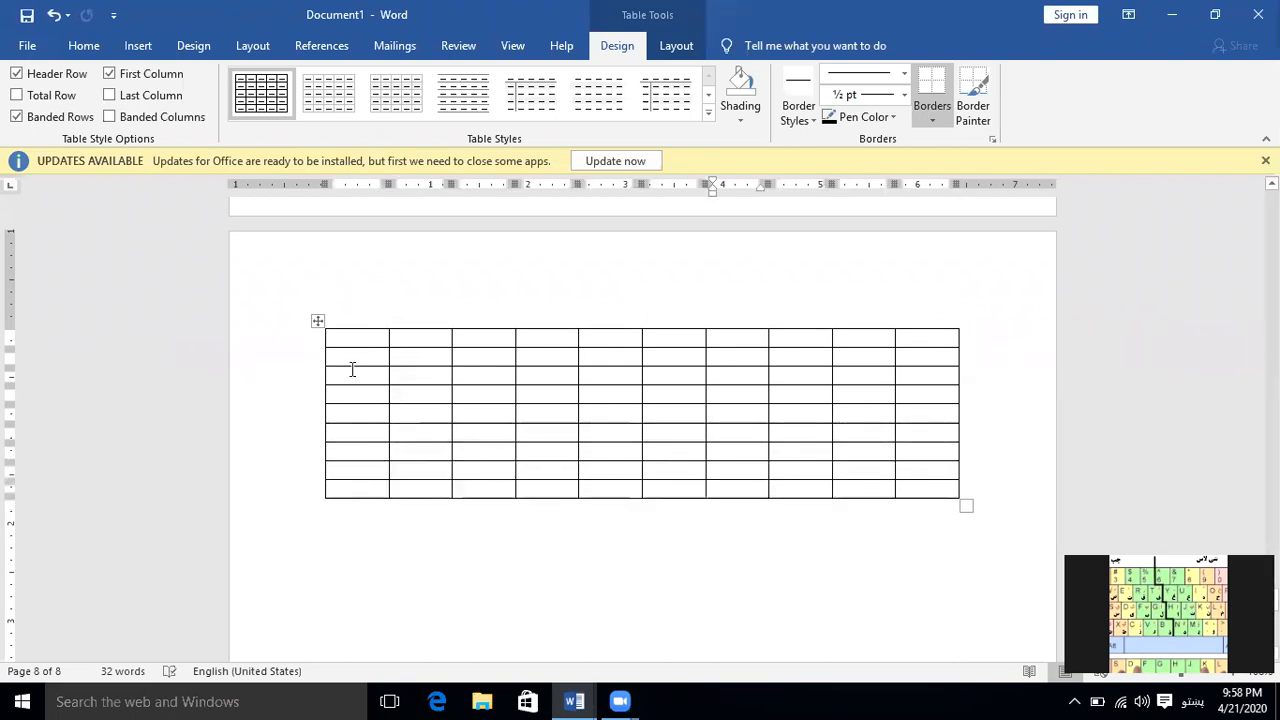
# Undo the last added row of the ten-column table and place the cursor on a separate line below it
pyautogui.click(875, 532)
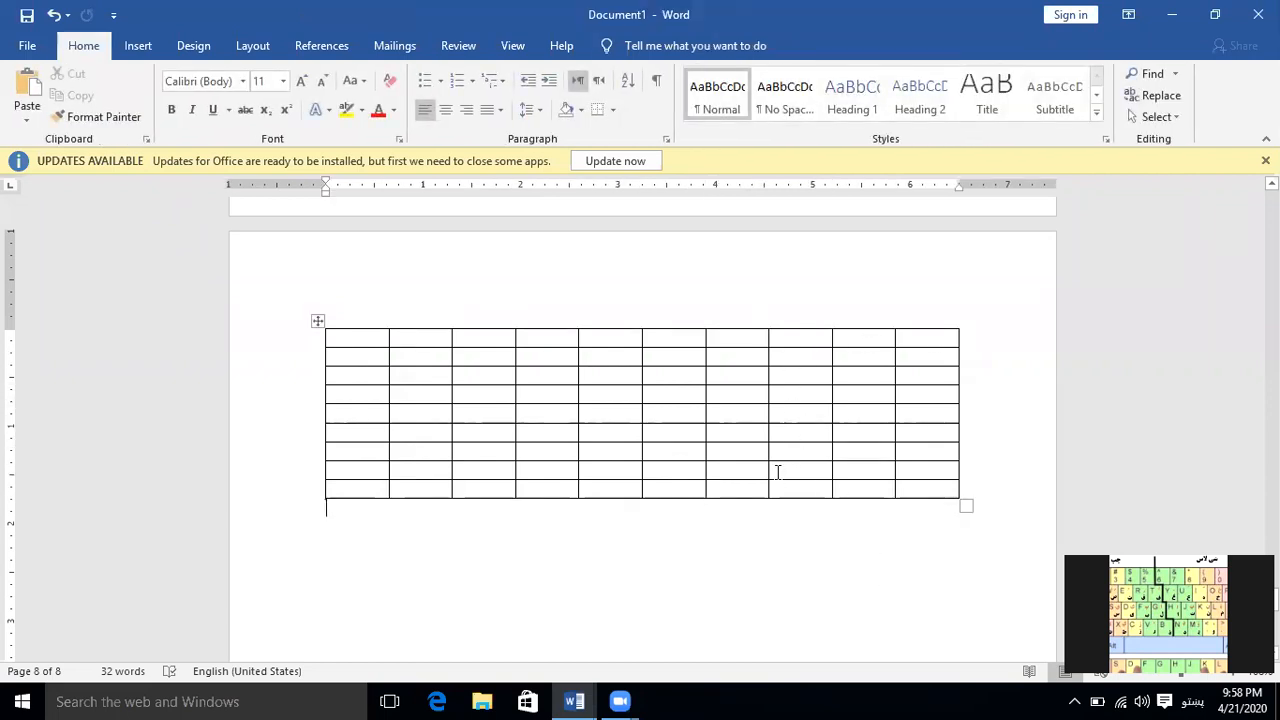
pyautogui.hotkey('ctrl', 'z')
pyautogui.click(575, 507)
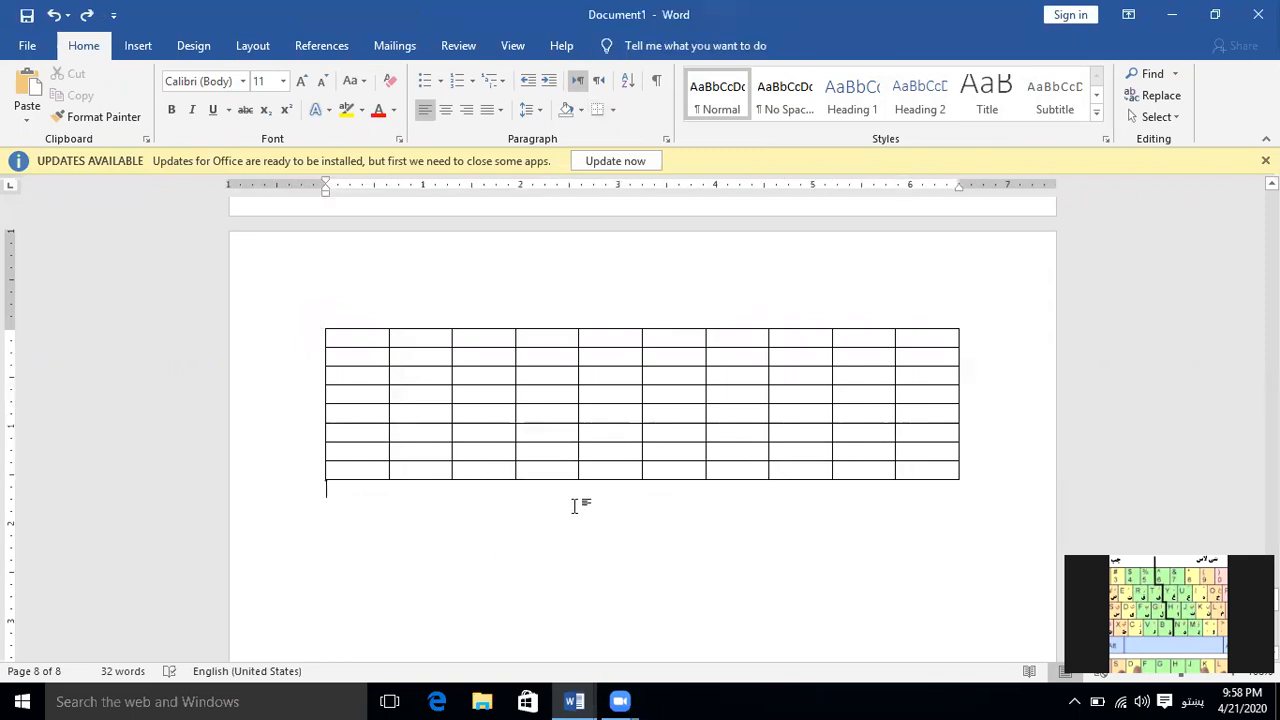
# Insert a second table with 7 columns and 4 rows below the first one, keeping the automatic fixed column width
pyautogui.click(131, 42)
pyautogui.click(132, 118)
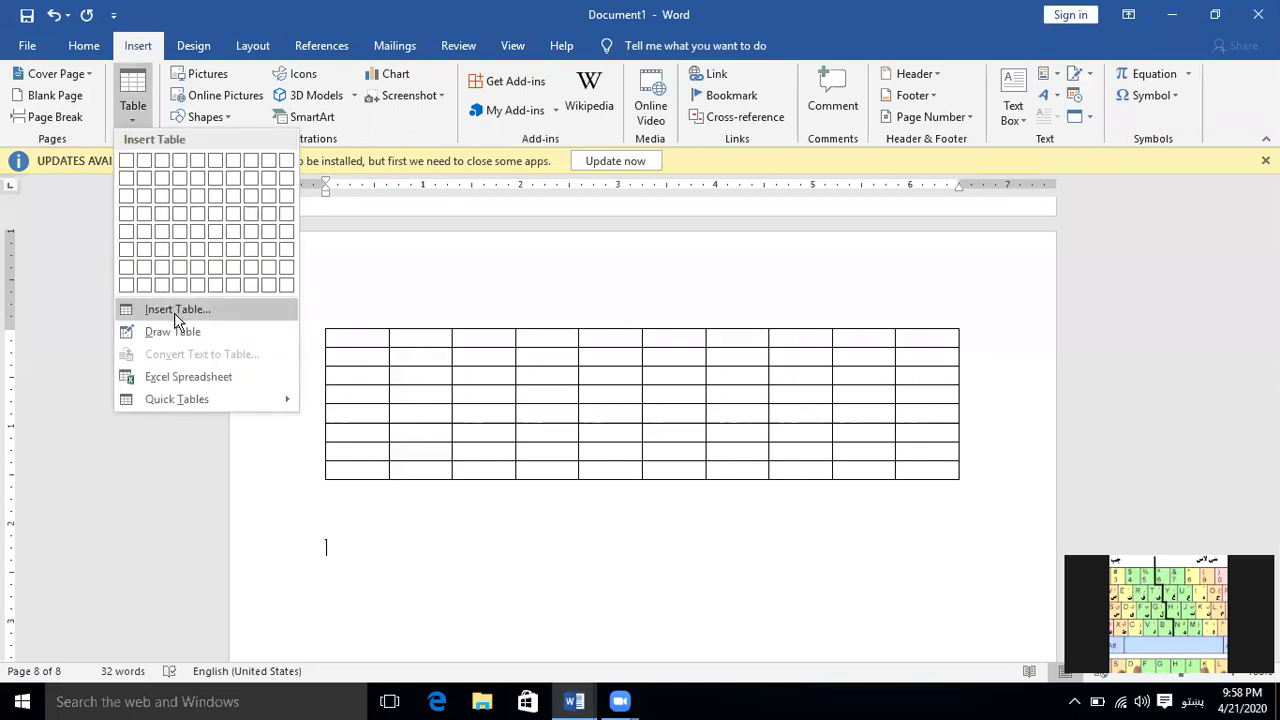
pyautogui.click(176, 310)
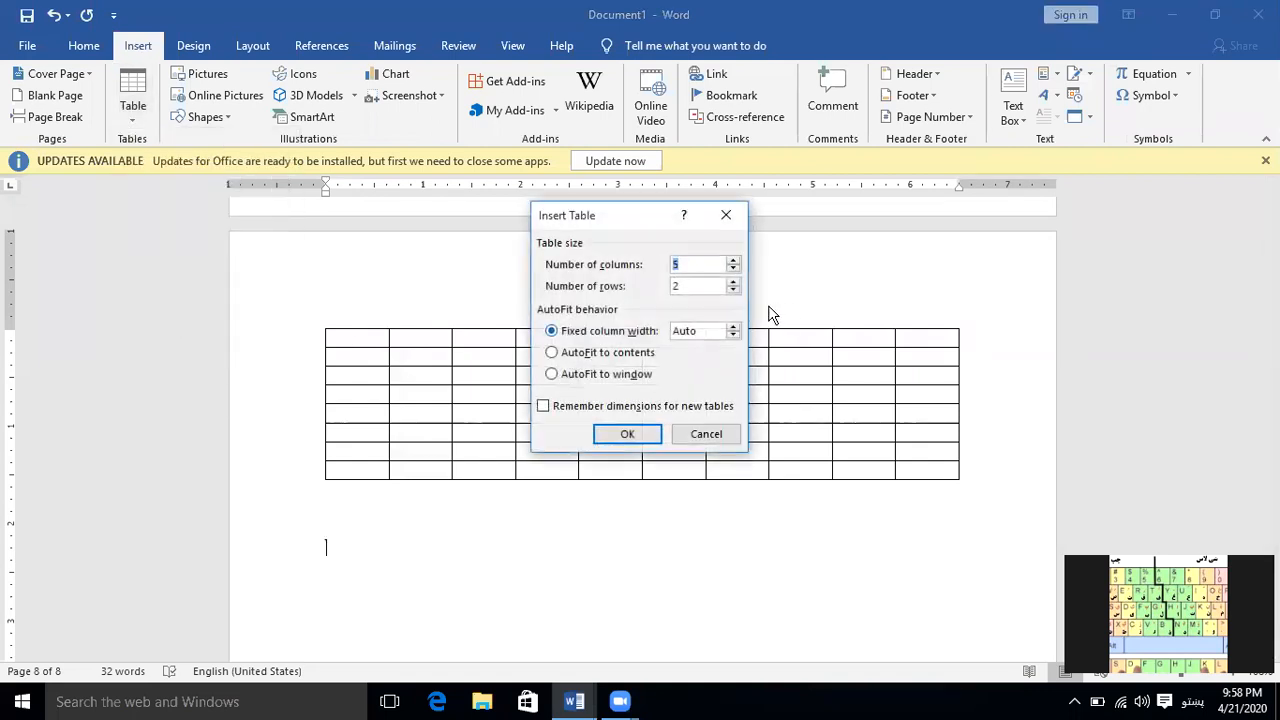
pyautogui.click(735, 261)
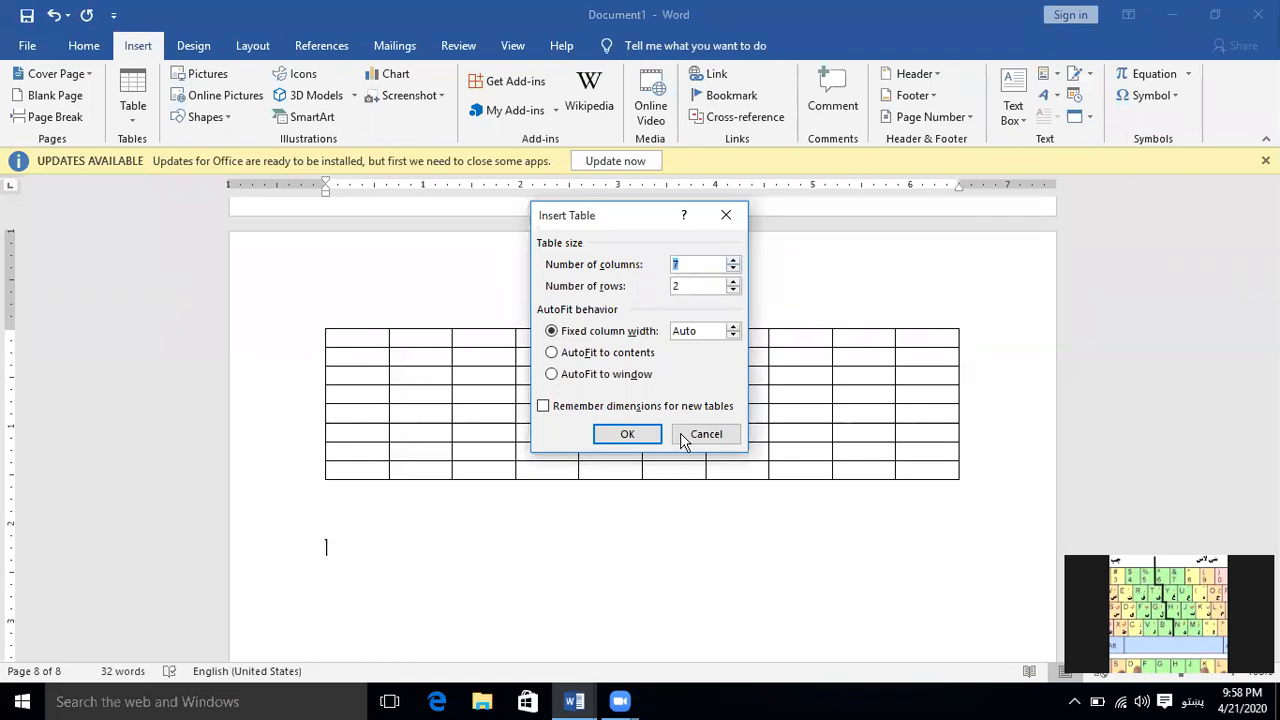
pyautogui.click(733, 281)
pyautogui.click(734, 282)
pyautogui.click(641, 432)
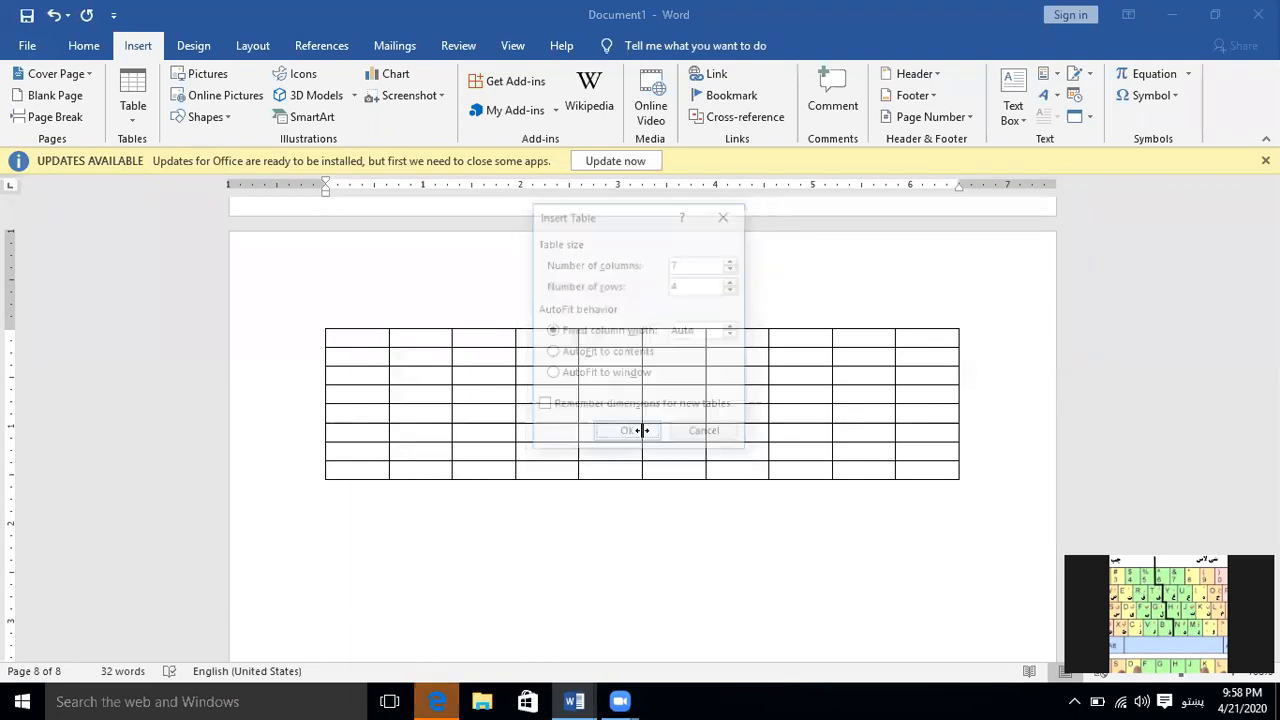
pyautogui.scroll(-3, 650, 570)
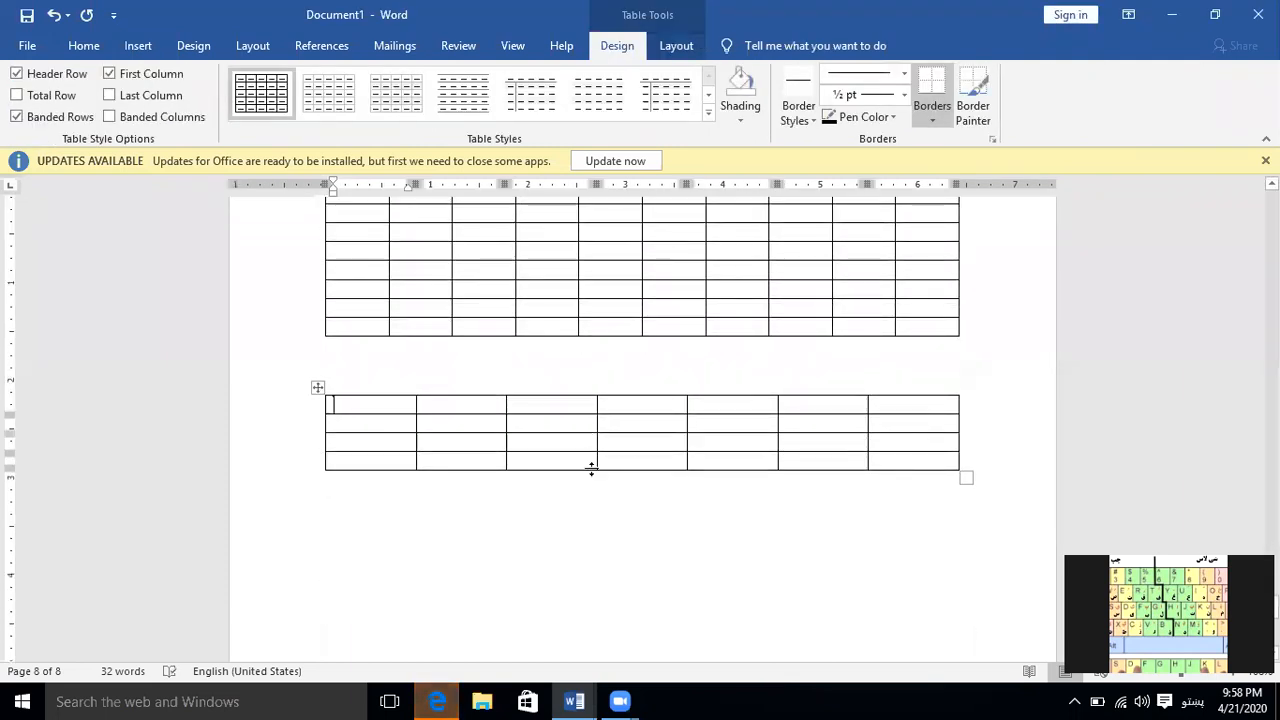
# Insert a third table with 5 columns and 2 rows below the others, using AutoFit to contents
pyautogui.click(597, 502)
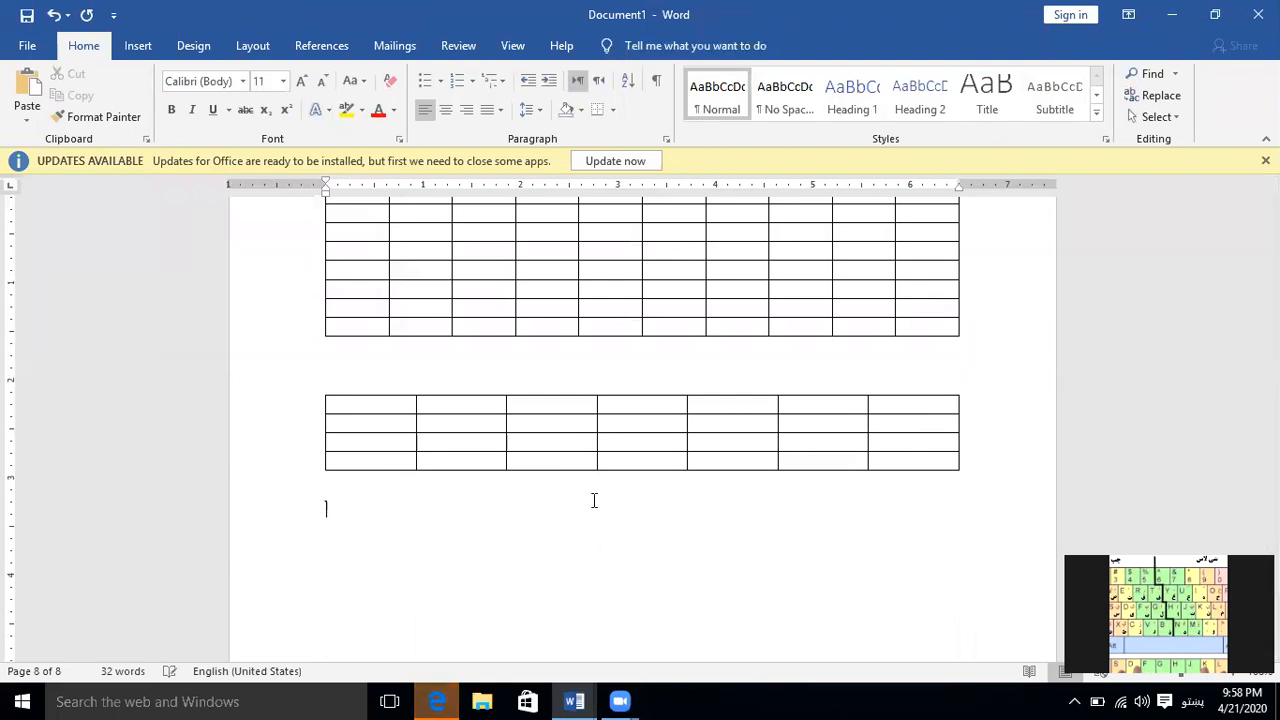
pyautogui.click(148, 52)
pyautogui.click(135, 118)
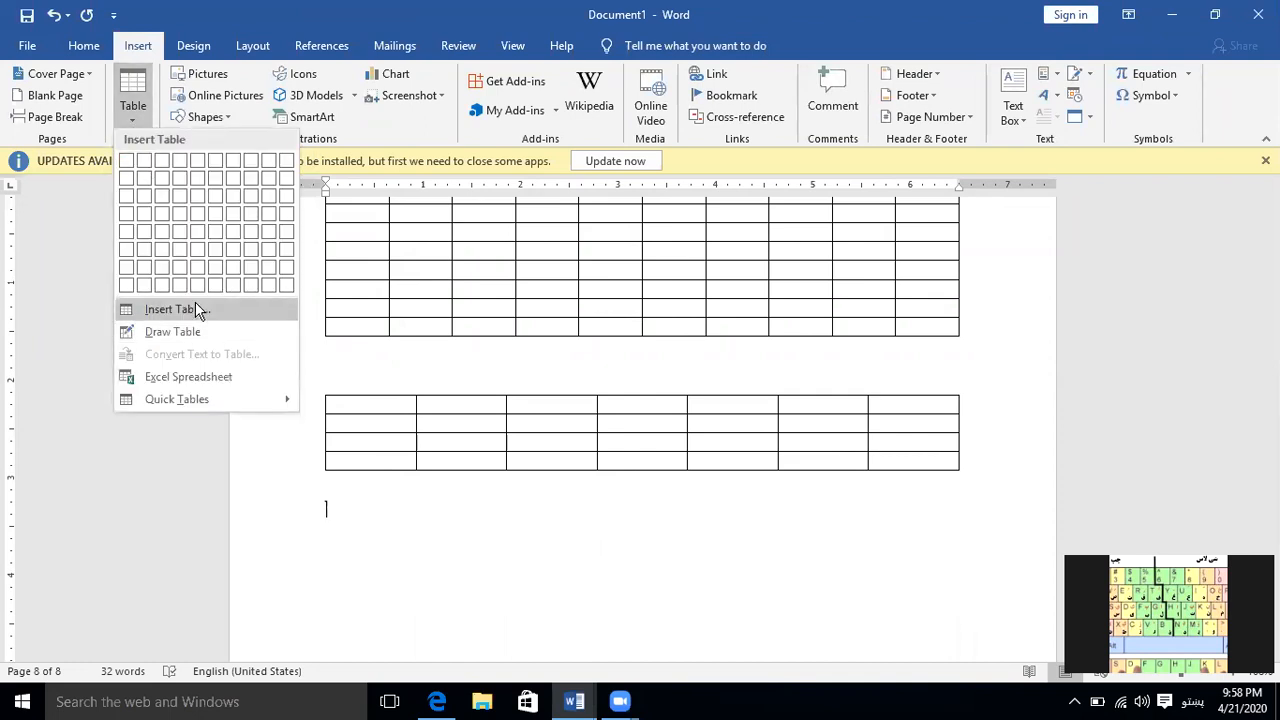
pyautogui.click(197, 309)
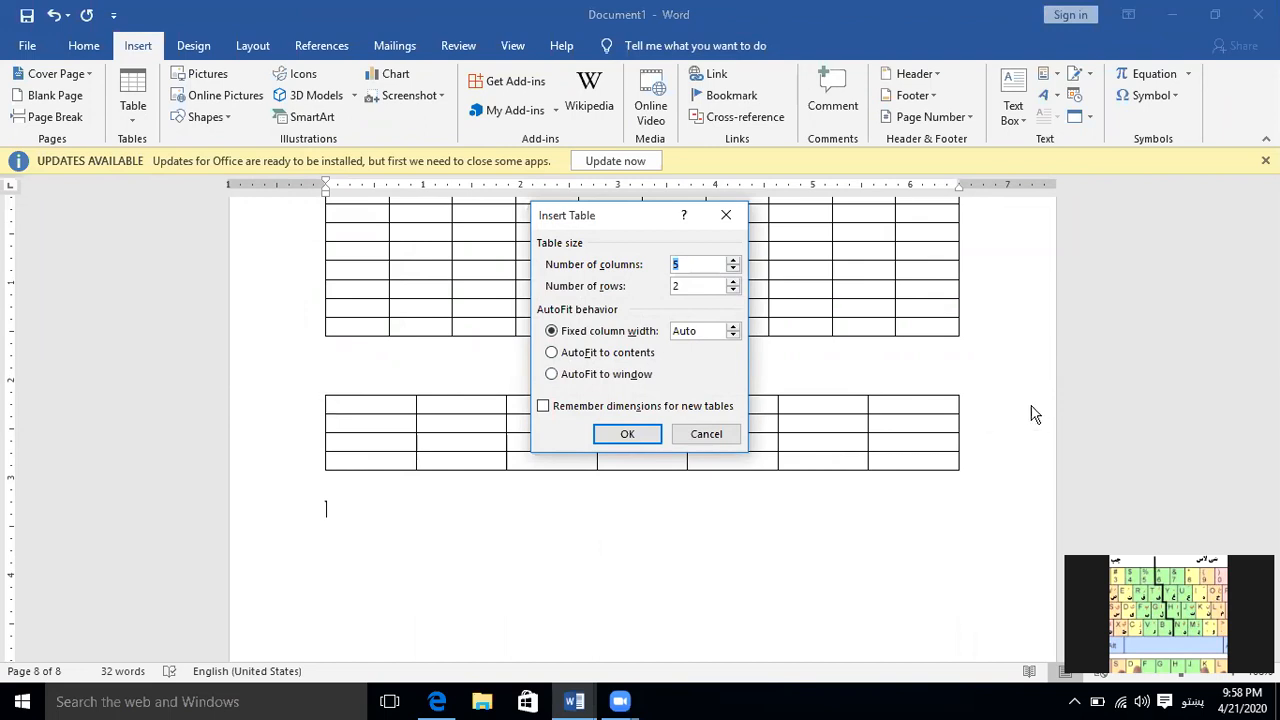
pyautogui.click(614, 360)
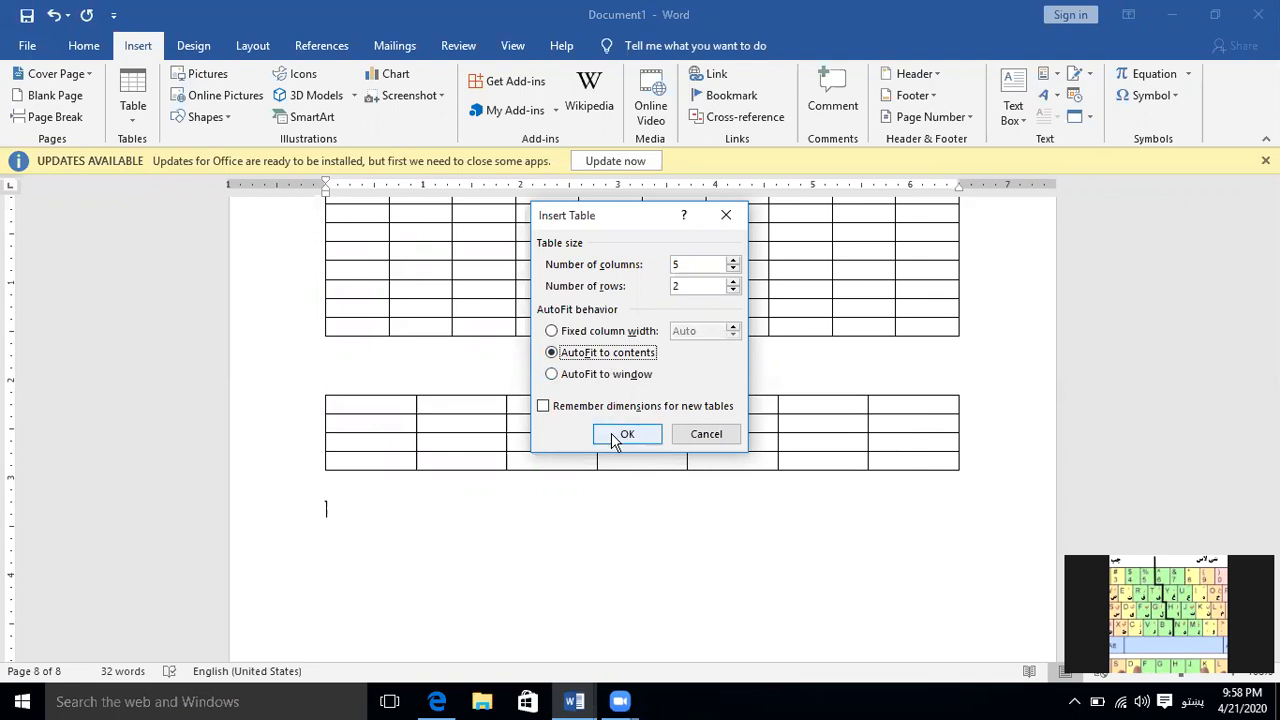
pyautogui.click(611, 436)
pyautogui.scroll(-2, 616, 477)
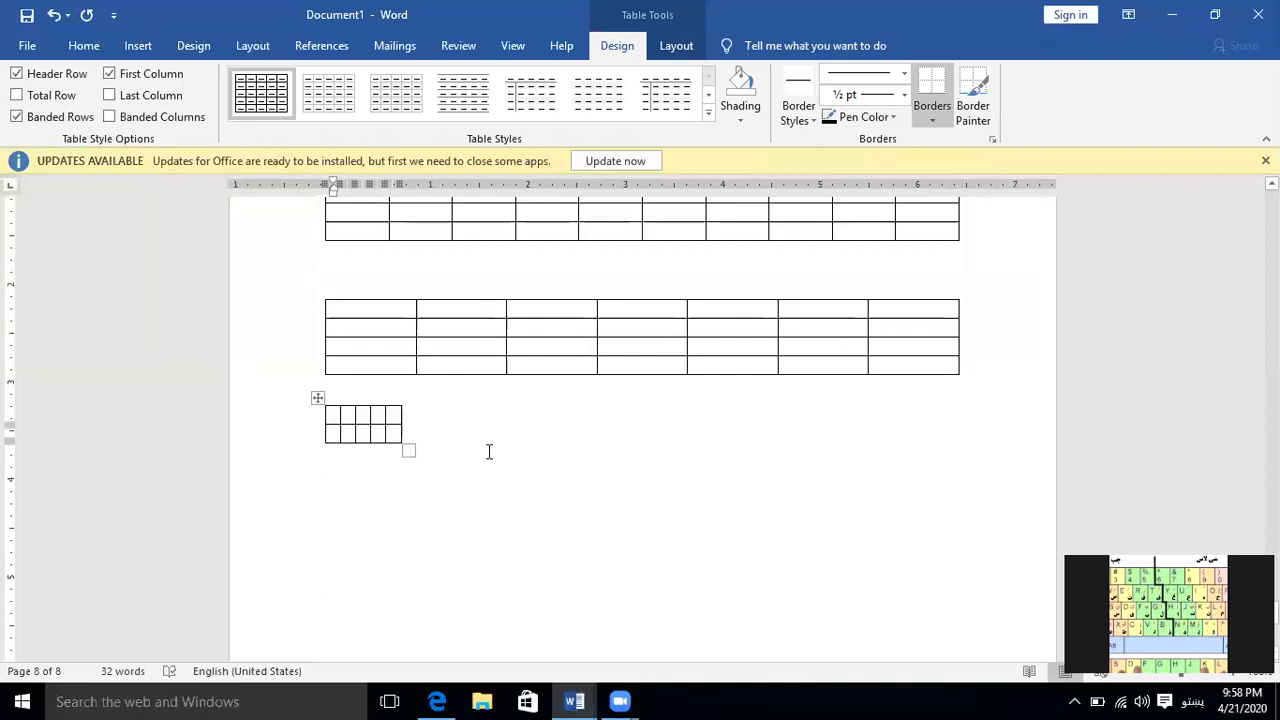
# Change the keyboard language to English and enter "Name" in the first cell of the AutoFit table
pyautogui.hotkey('alt', 'shift')
pyautogui.hotkey('alt', 'shift')
pyautogui.write('nsmr')
pyautogui.press('BackSpace')
pyautogui.press('BackSpace')
pyautogui.press('BackSpace')
pyautogui.write('ame')
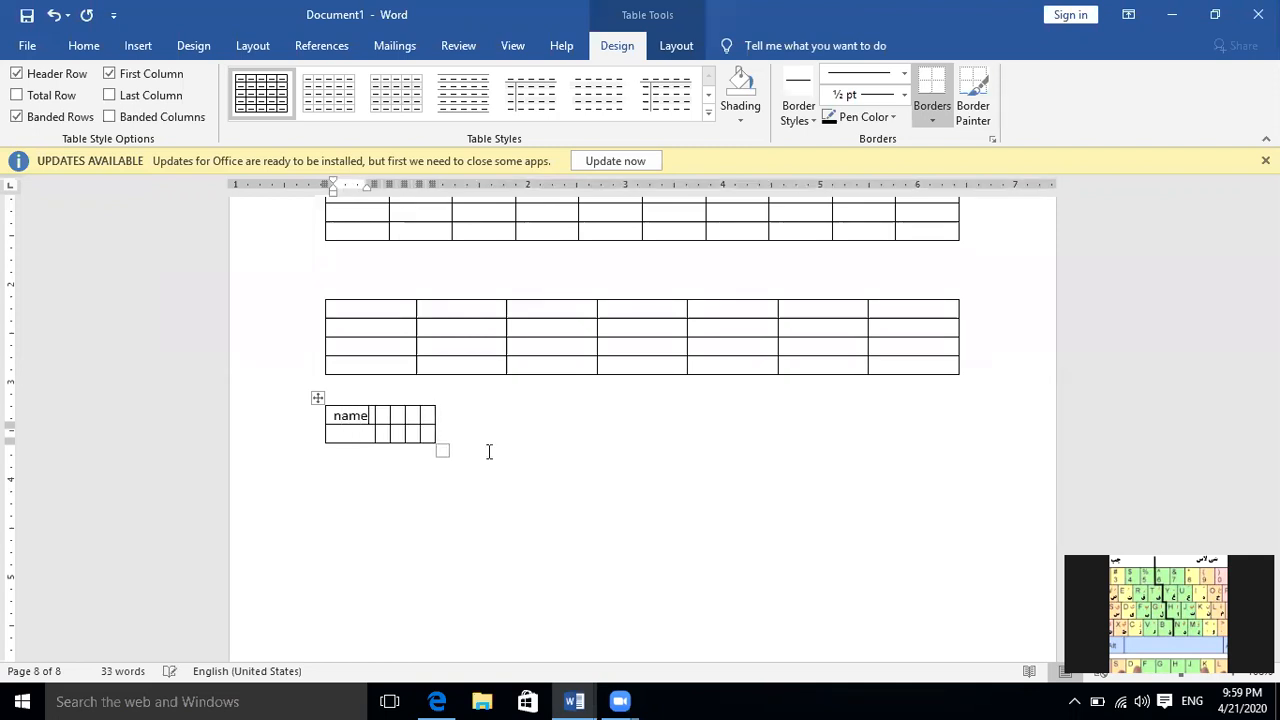
pyautogui.press('Tab')
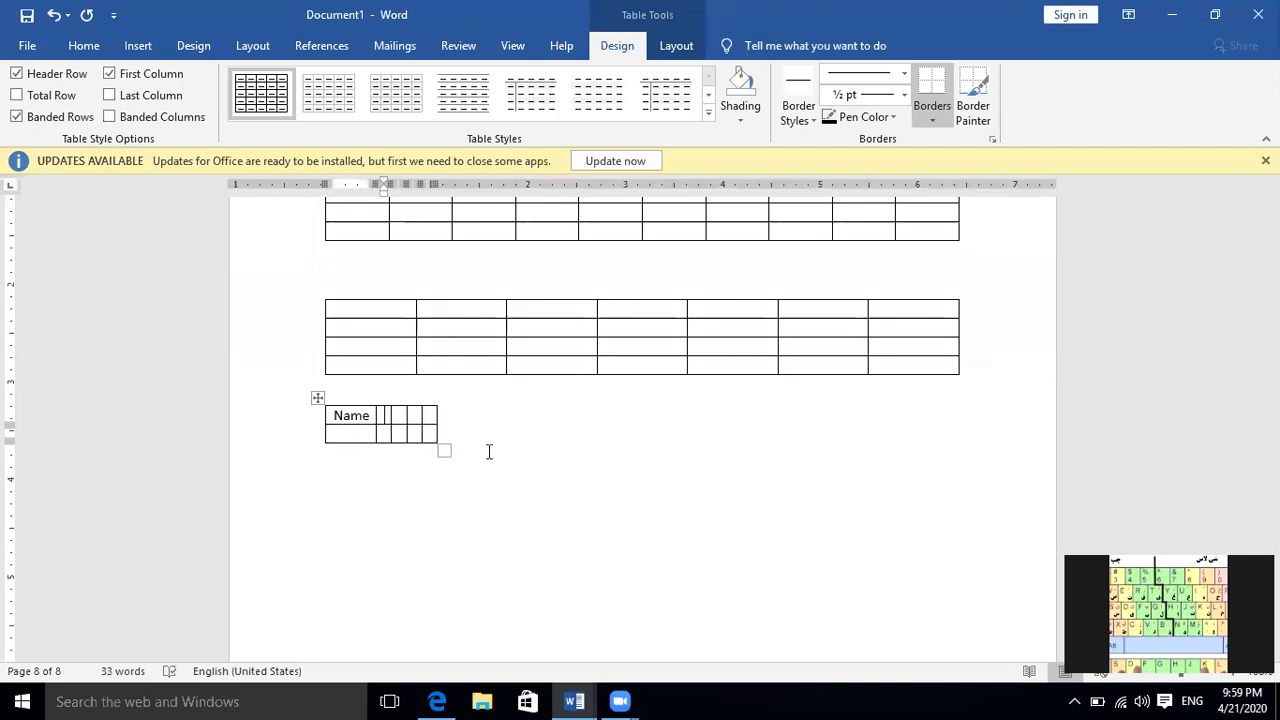
# Enter "Adress" in the AutoFit table's second header cell and "Dlfjsdl fjsdklfj sdljf ldsjf" in the third
pyautogui.write('Adr')
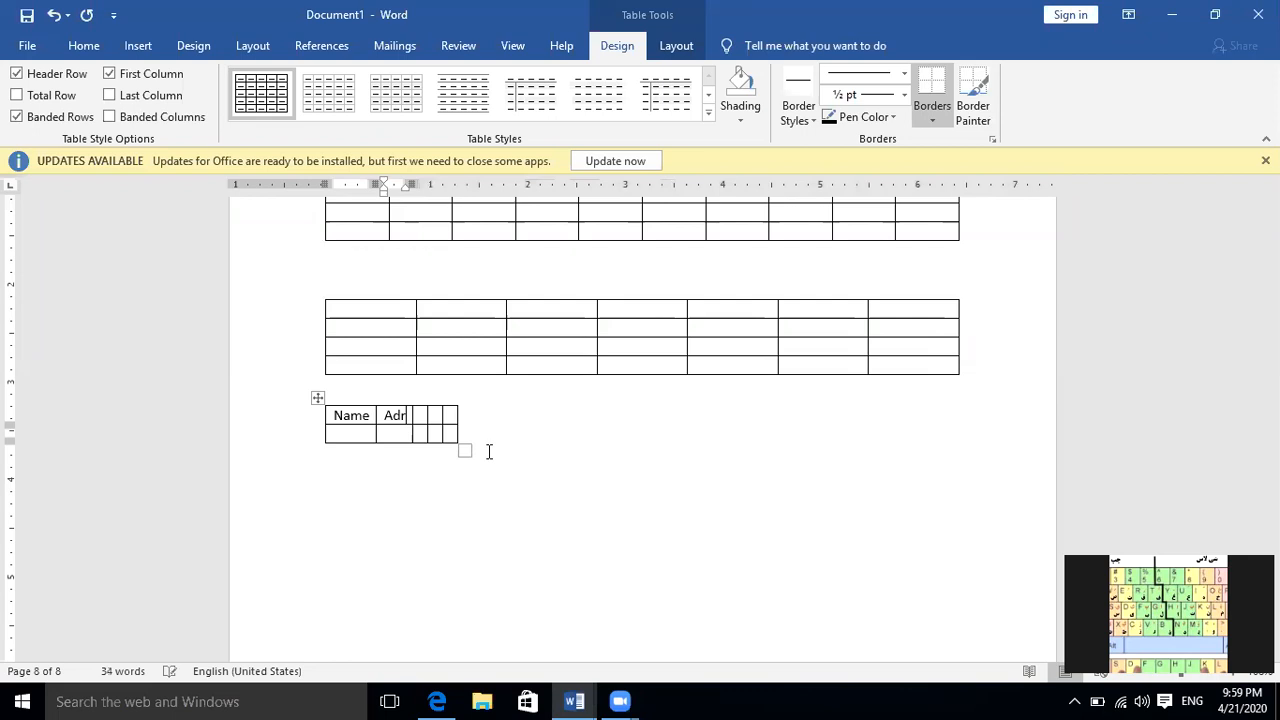
pyautogui.write('ess')
pyautogui.press('Tab')
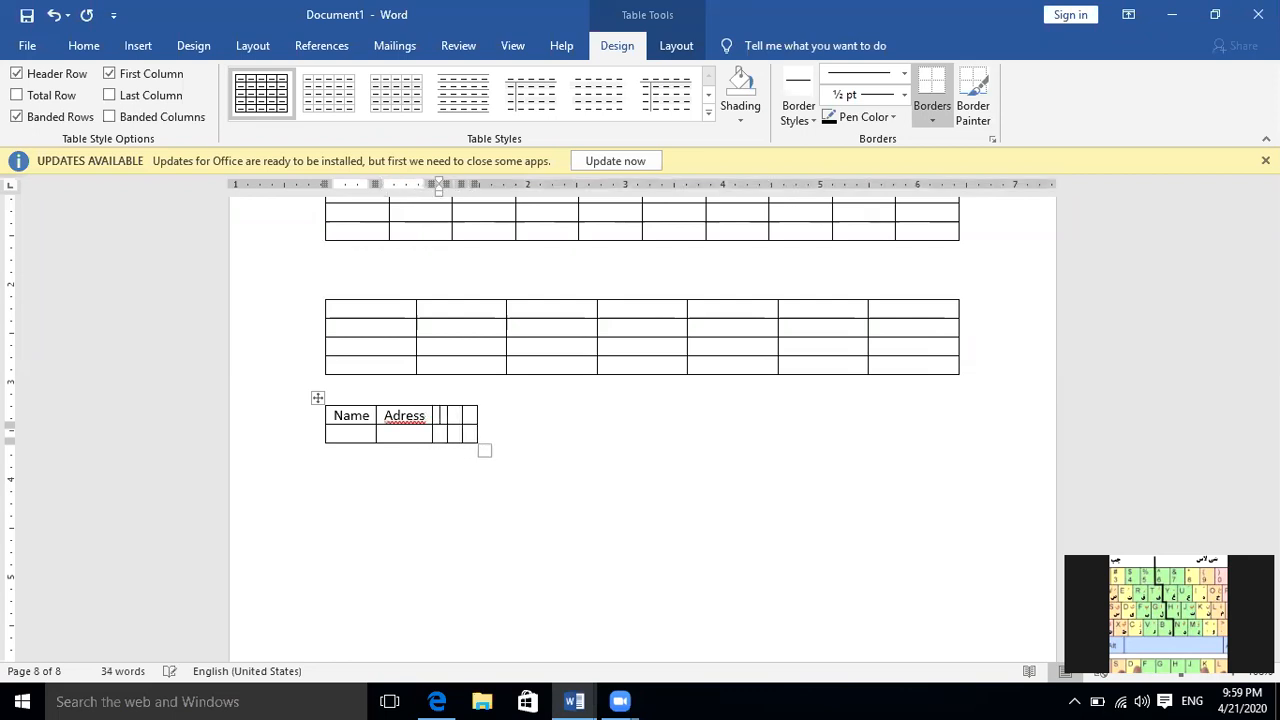
pyautogui.write('Dlfjsdl fjsdklfj sdljf ldsjf')
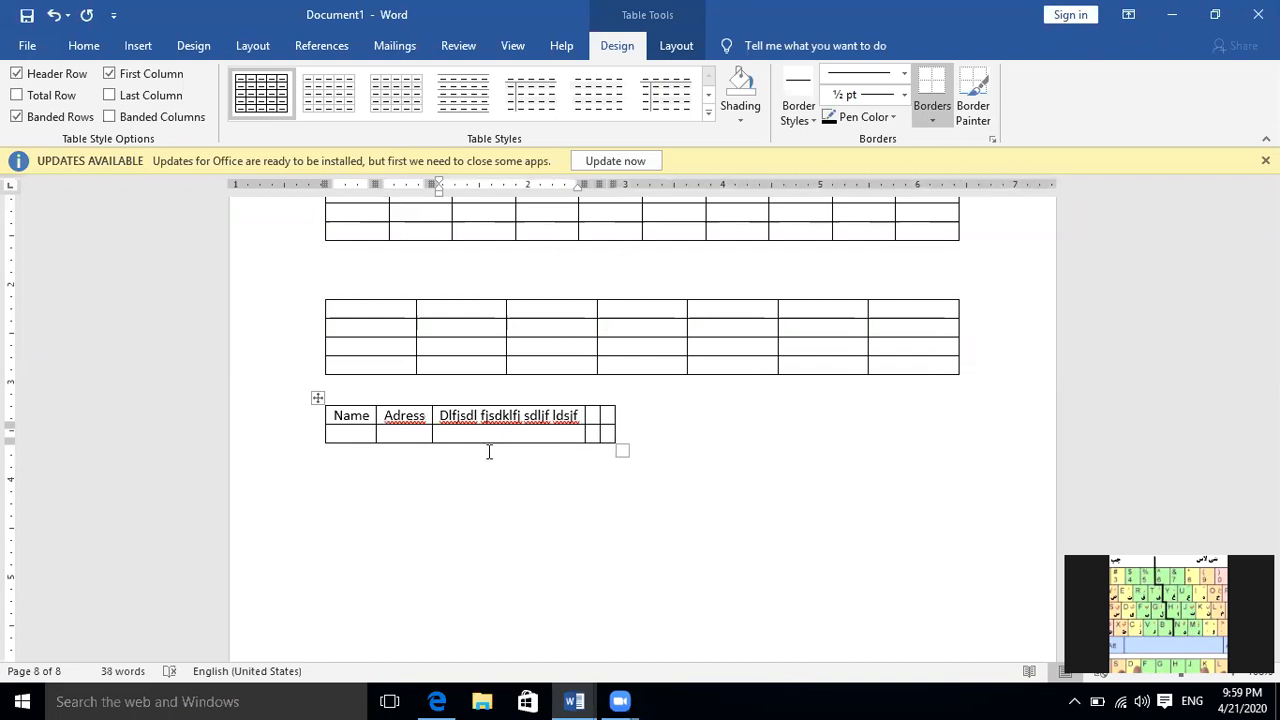
# Enter "Dfdj" in the AutoFit table's fourth header cell and "Etc" in the fifth
pyautogui.press('Tab')
pyautogui.write('Dfdj')
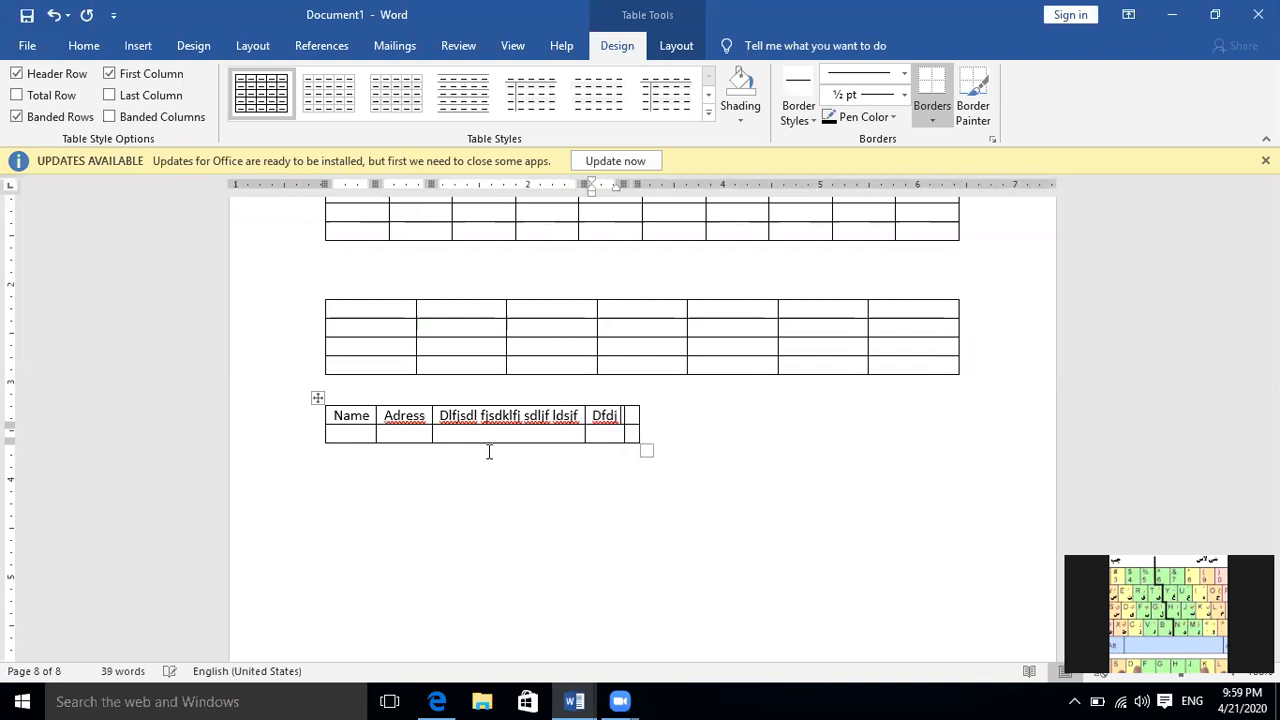
pyautogui.write('E')
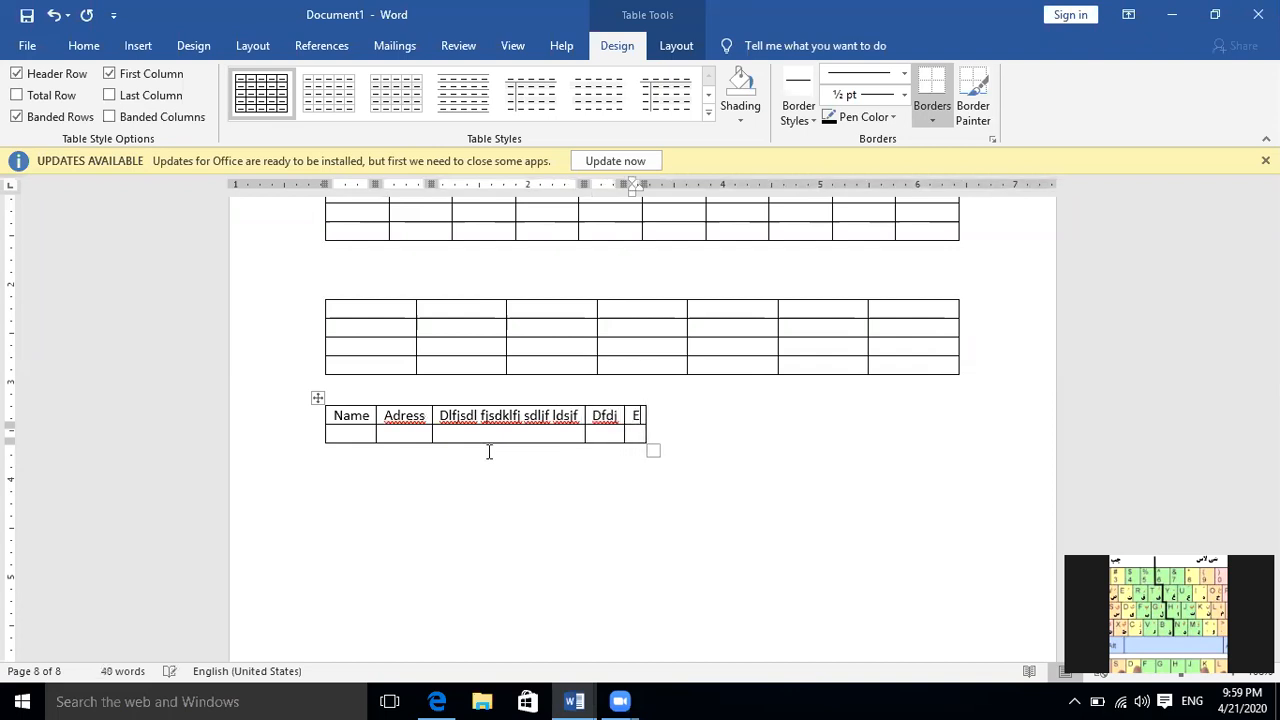
pyautogui.write('tc')
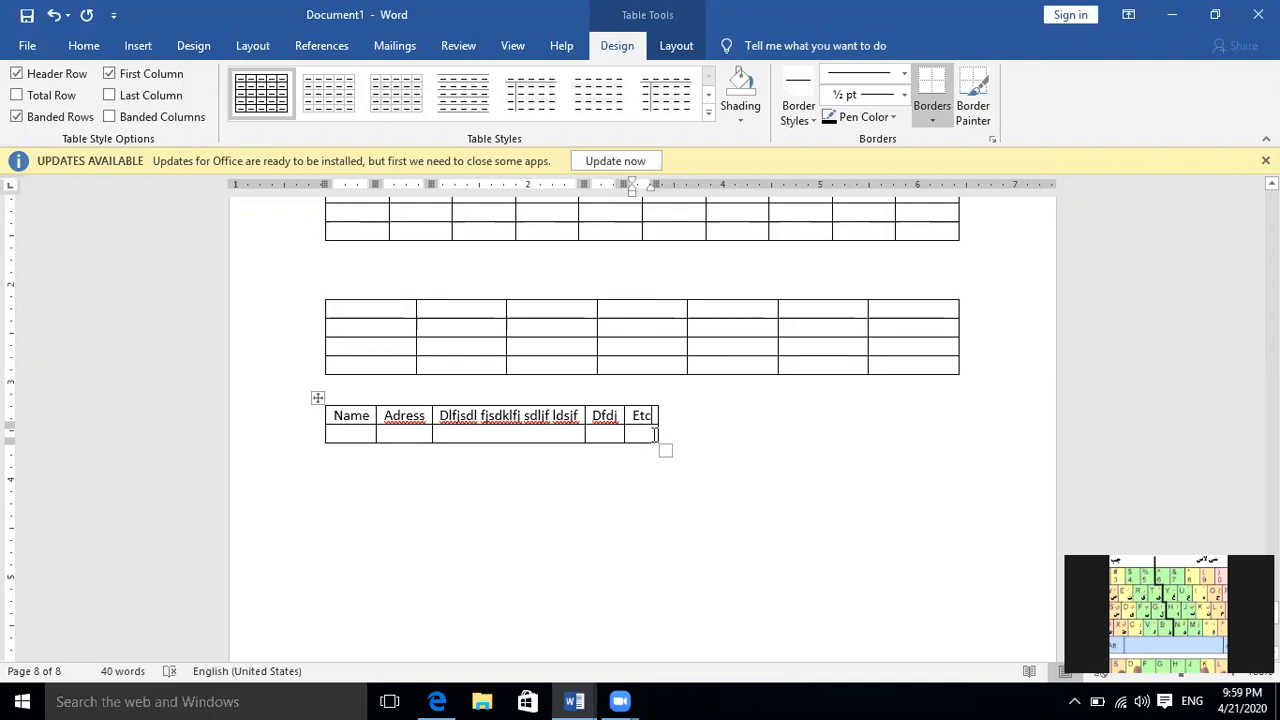
# Insert a fourth table with 5 columns and 2 rows below the others, using AutoFit to window
pyautogui.click(500, 479)
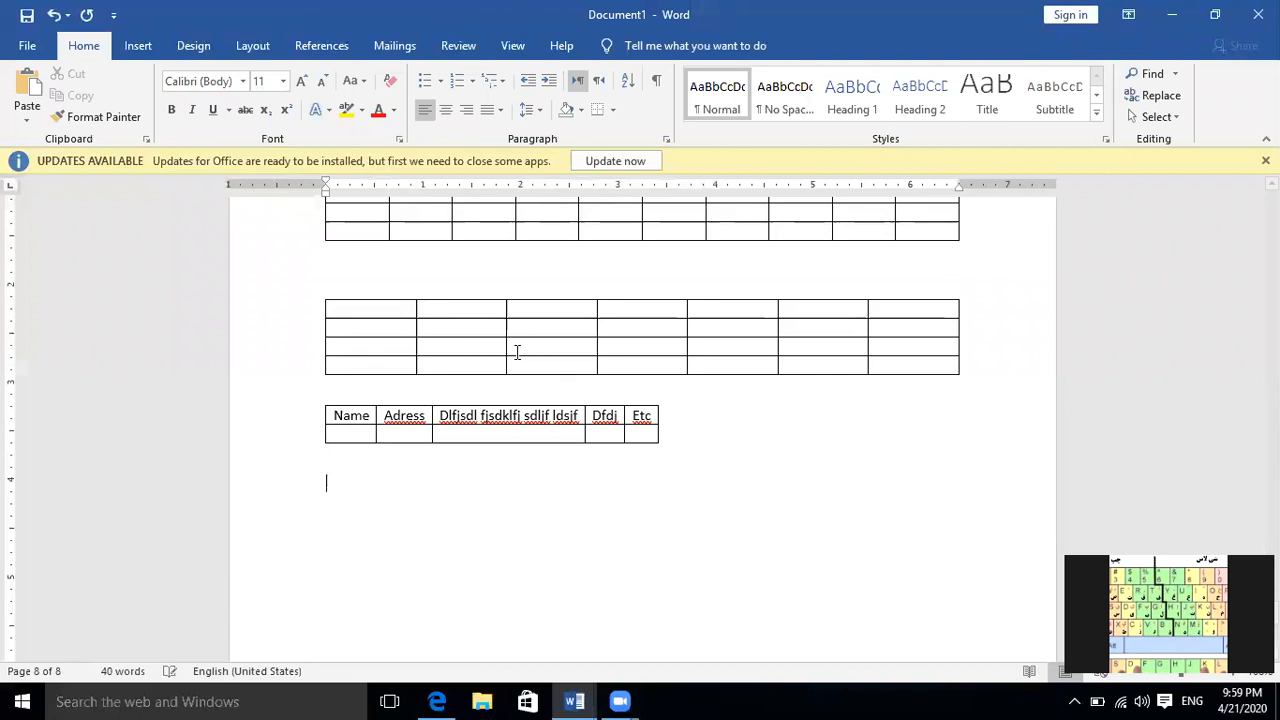
pyautogui.click(137, 46)
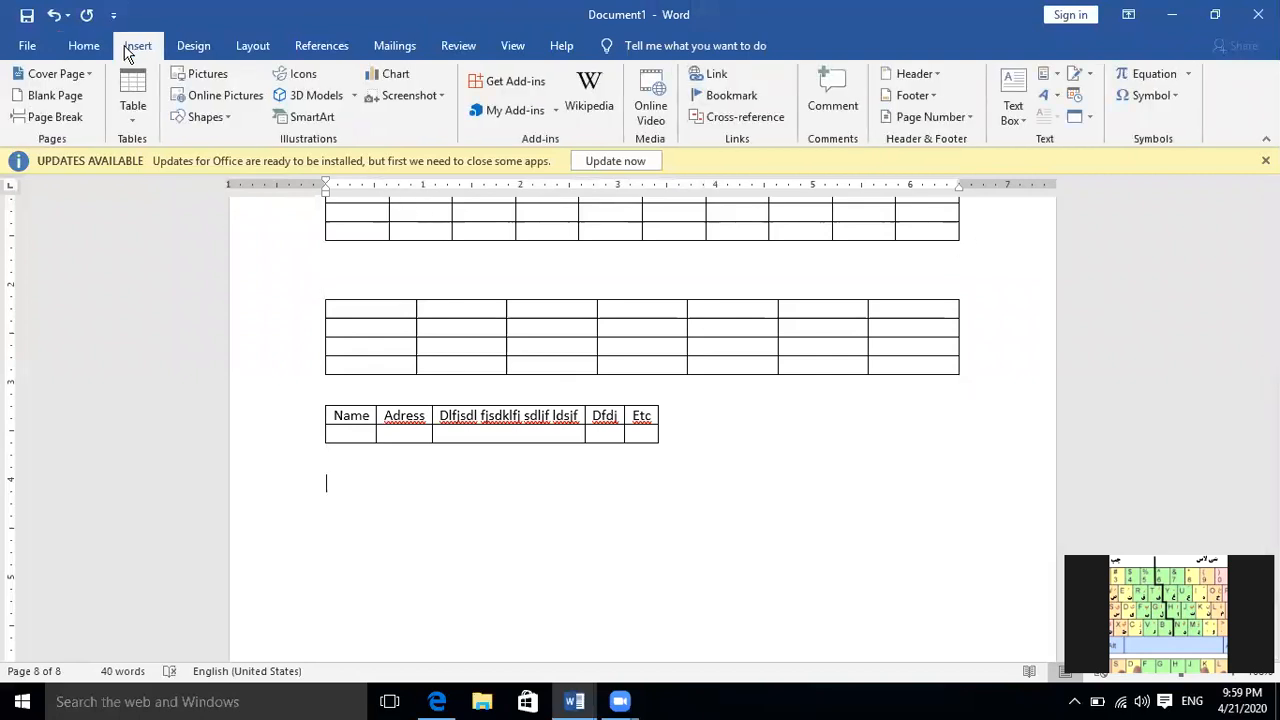
pyautogui.click(134, 120)
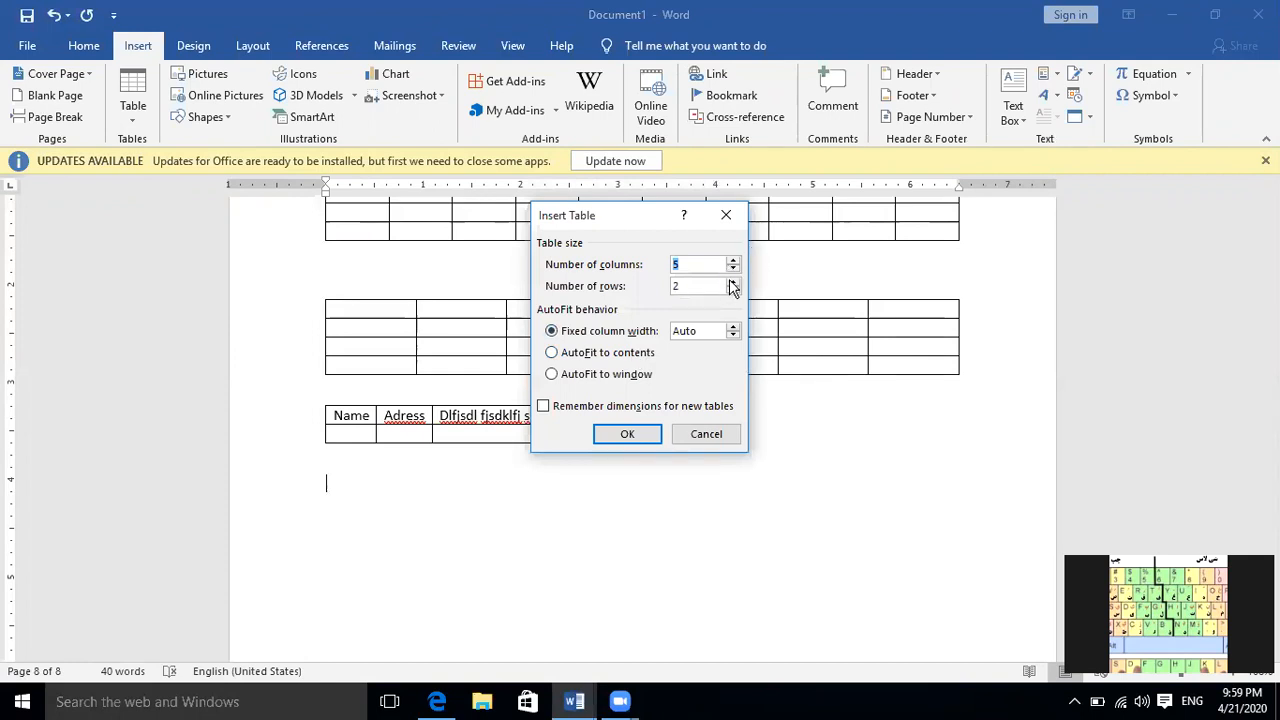
pyautogui.click(623, 382)
pyautogui.click(626, 434)
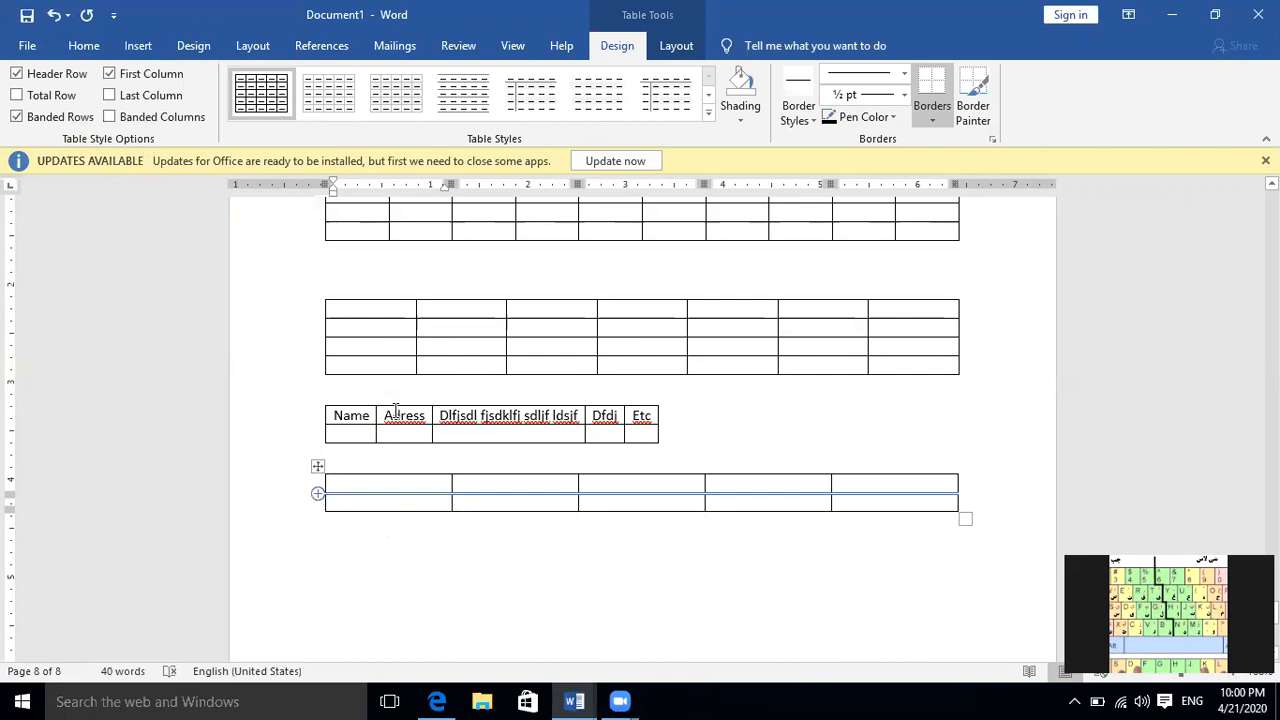
# Select the entire table whose header row starts with "Name"
pyautogui.click(341, 415)
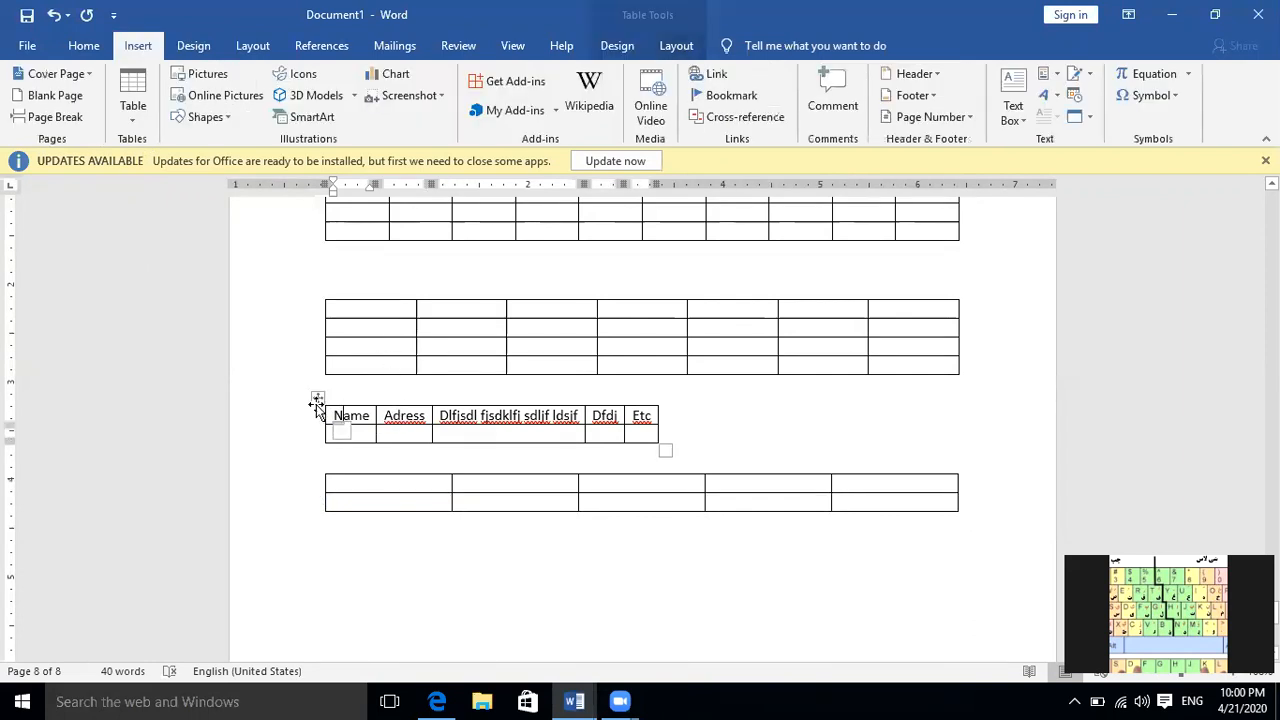
pyautogui.tripleClick(340, 427)
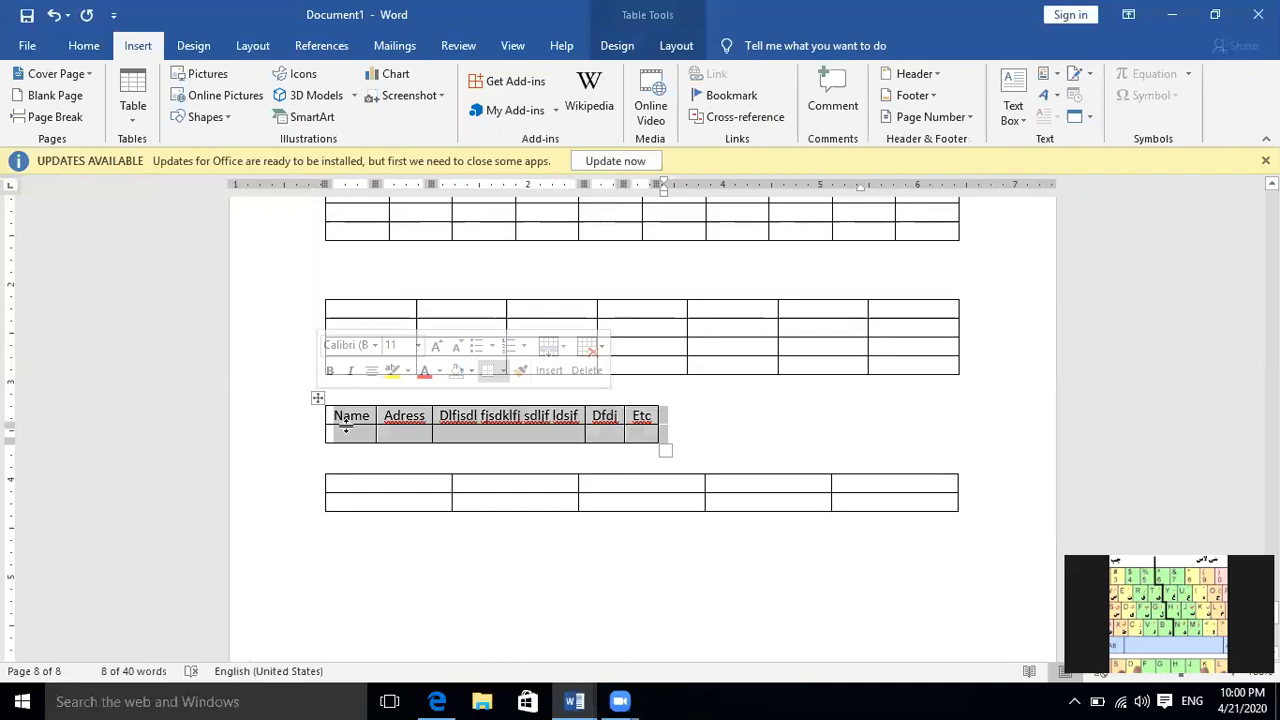